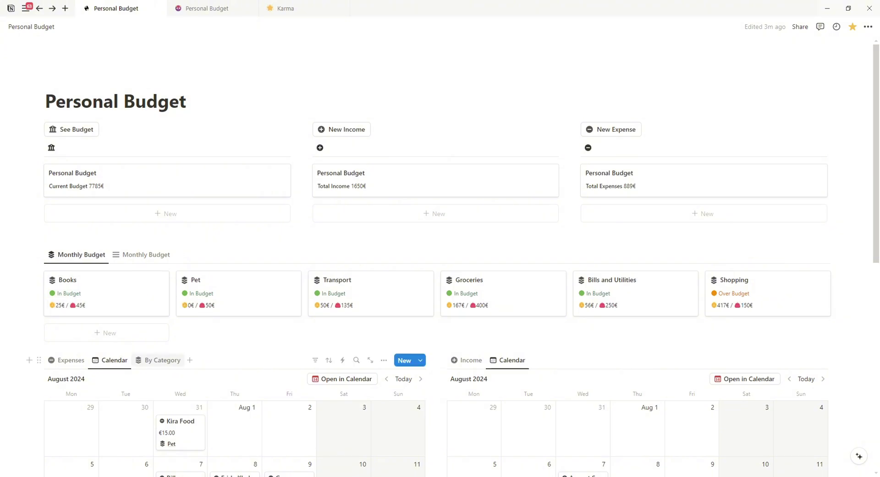
Examine the finished plain and illustrated Personal Budget dashboards, including the monthly budget cards and the expense and income views.
left_click(158, 360)
scroll(158, 360, "down", 7)
key("ctrl+Tab")
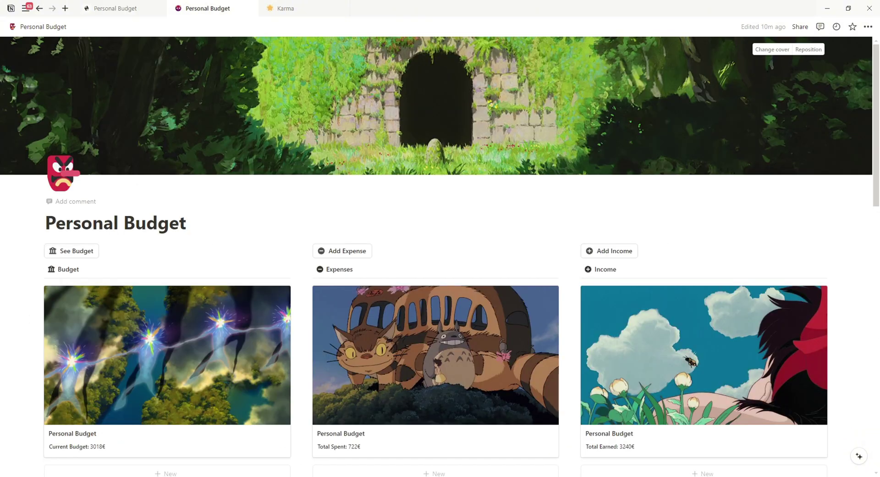
scroll(440, 256, "down", 8)
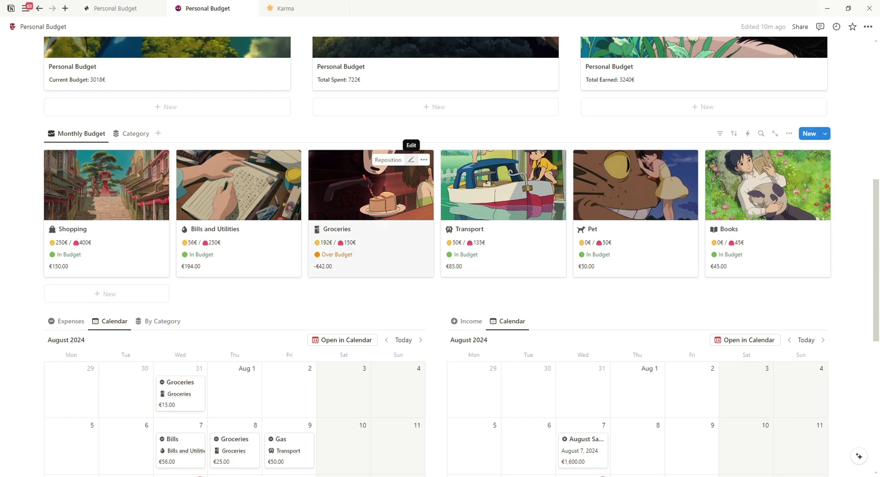
left_click(388, 159)
left_click_drag(383, 184, 382, 187)
scroll(440, 256, "down", 5)
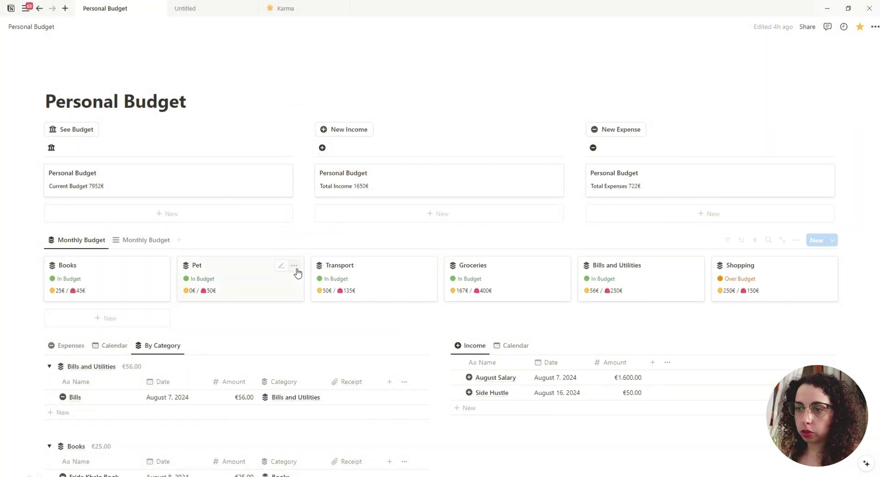
Examine the expenses on the finished Personal Budget page in their Expenses table, Calendar and By Category views.
scroll(299, 271, "down", 6)
scroll(299, 281, "up", 6)
left_click(69, 345)
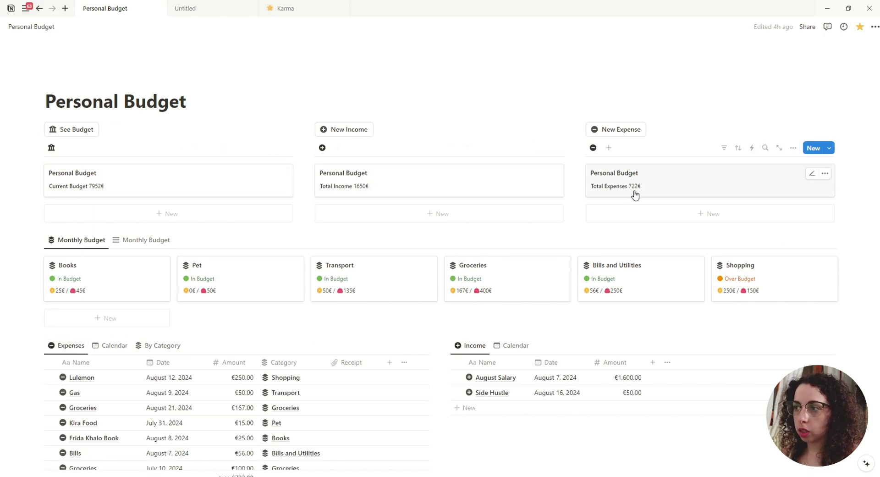
scroll(634, 195, "down", 1)
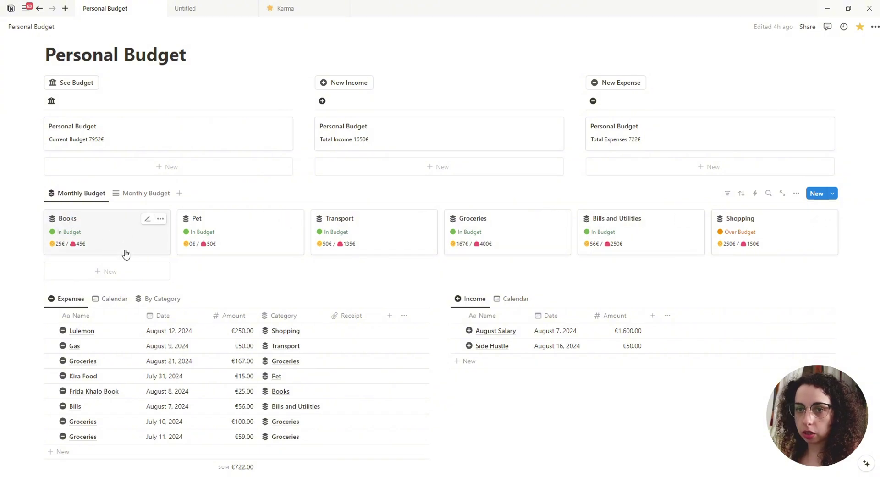
scroll(124, 252, "down", 2)
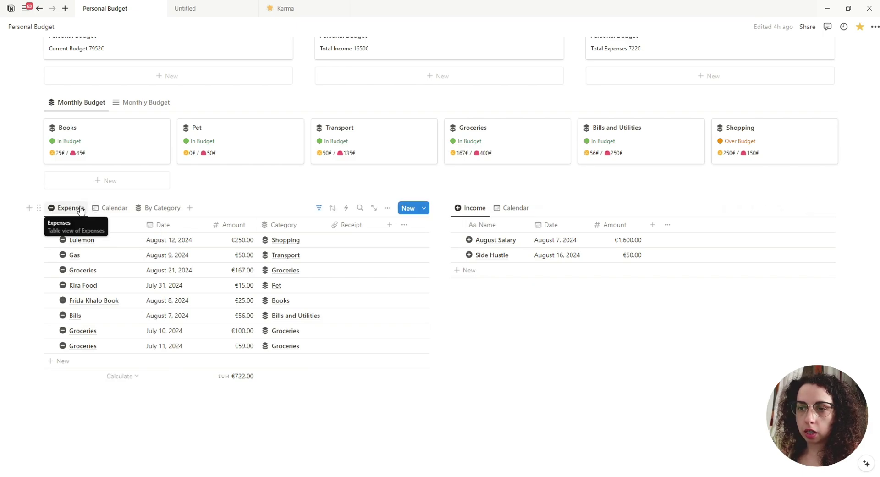
left_click(106, 208)
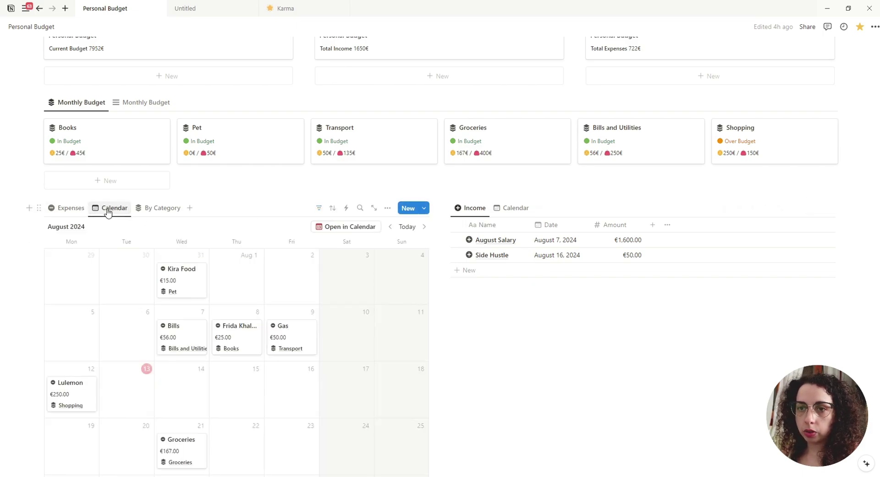
left_click(153, 210)
left_click(158, 212)
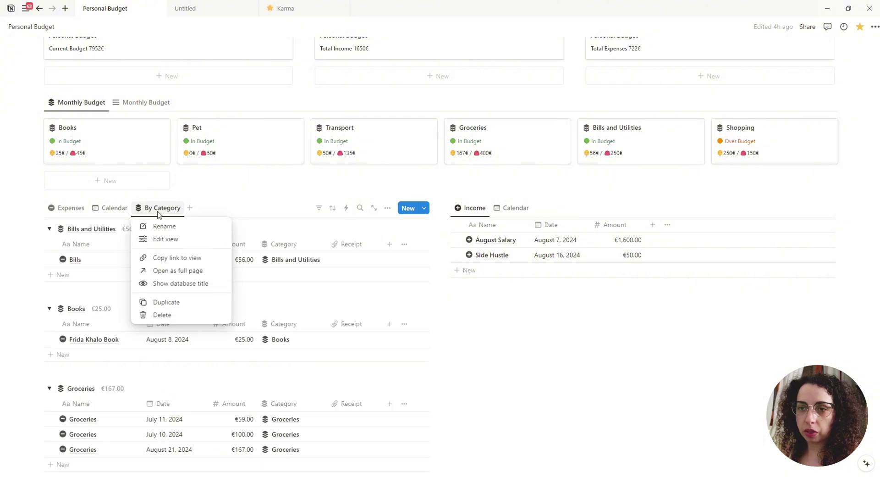
key("Escape")
scroll(161, 248, "down", 4)
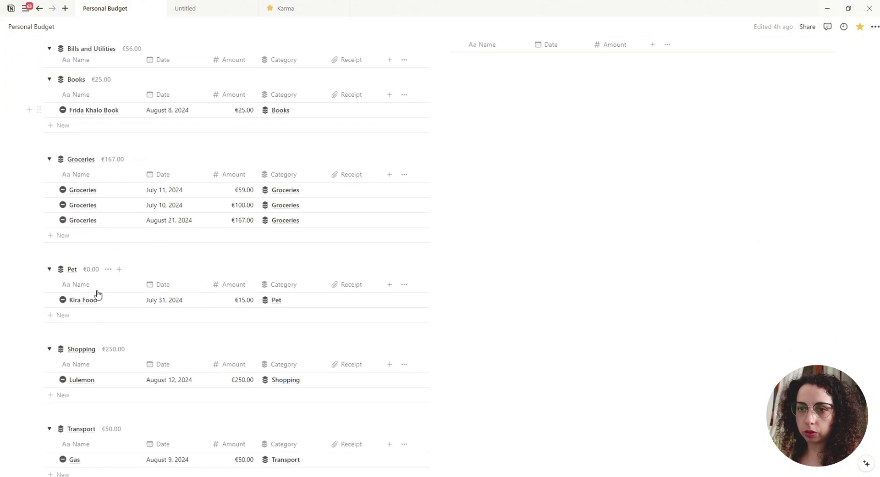
scroll(98, 294, "up", 3)
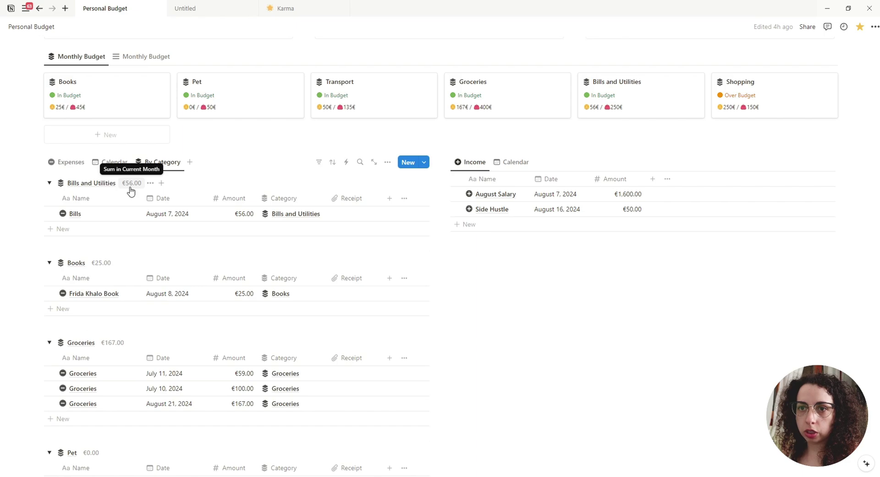
mouse_move(240, 250)
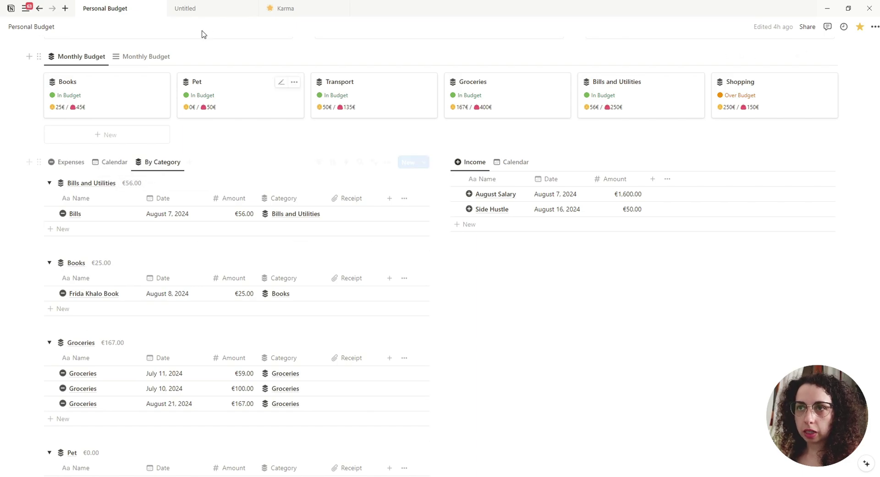
Switch to the untitled blank page and title it Personal Budget.
left_click(191, 9)
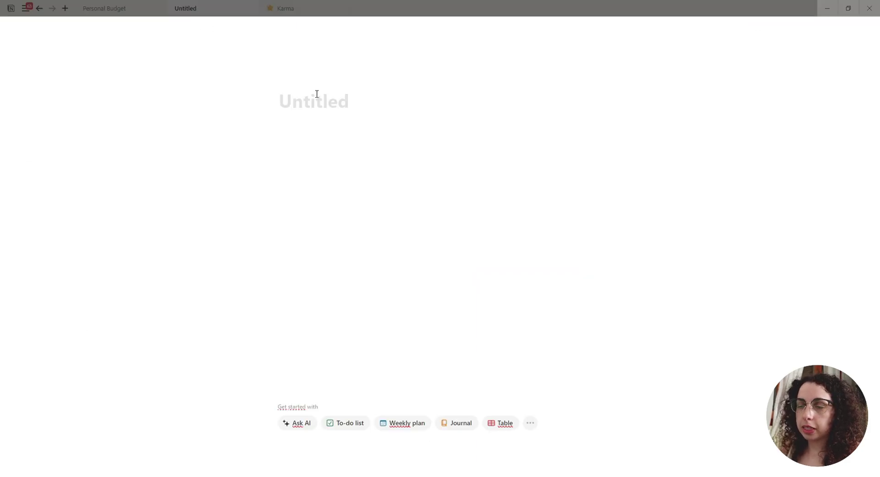
type("Personal Budget")
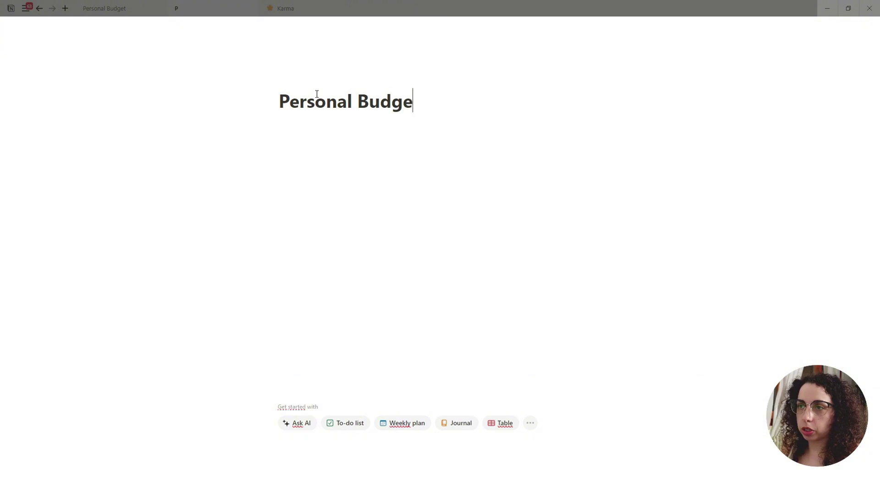
key("Return")
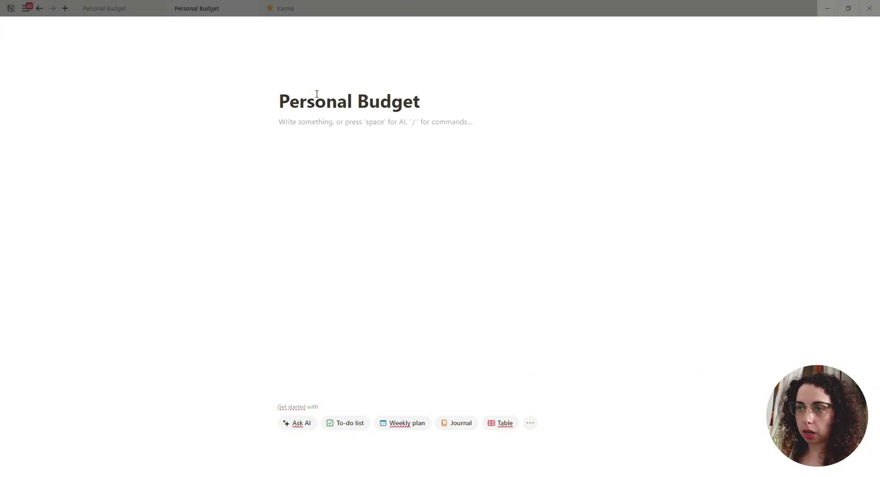
Insert an inline database into the page and title it Personal Budget.
type("/")
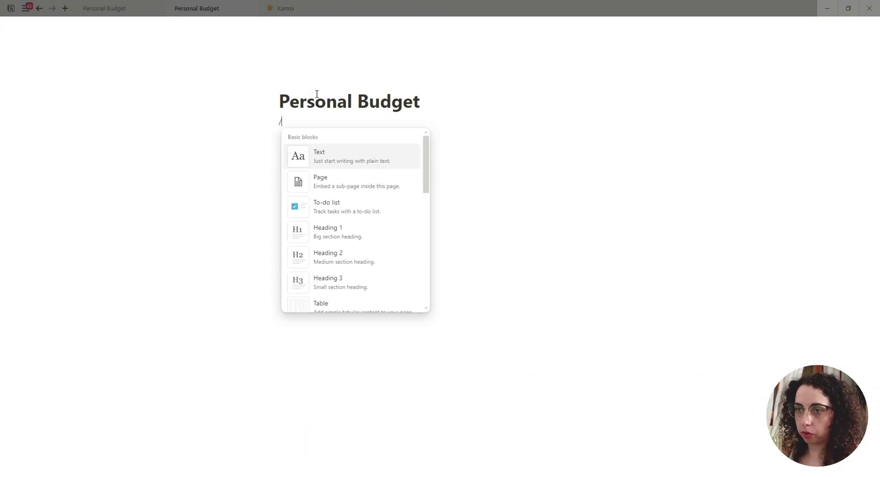
type("data")
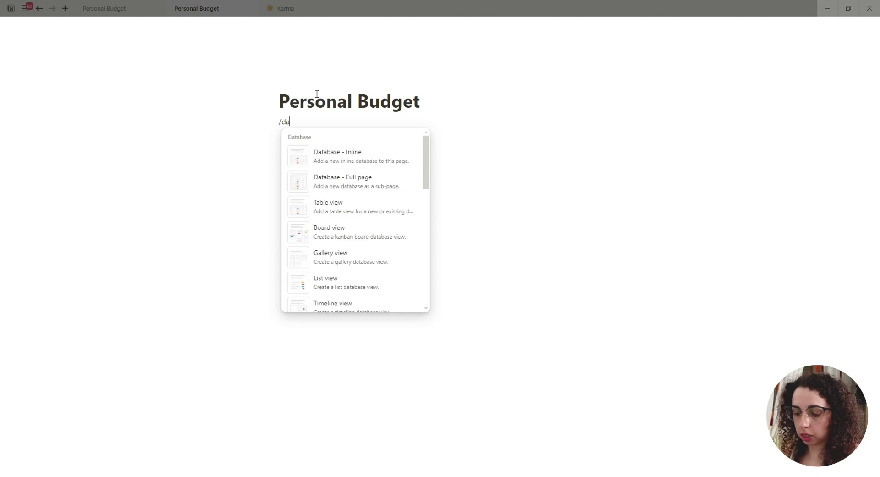
left_click(340, 165)
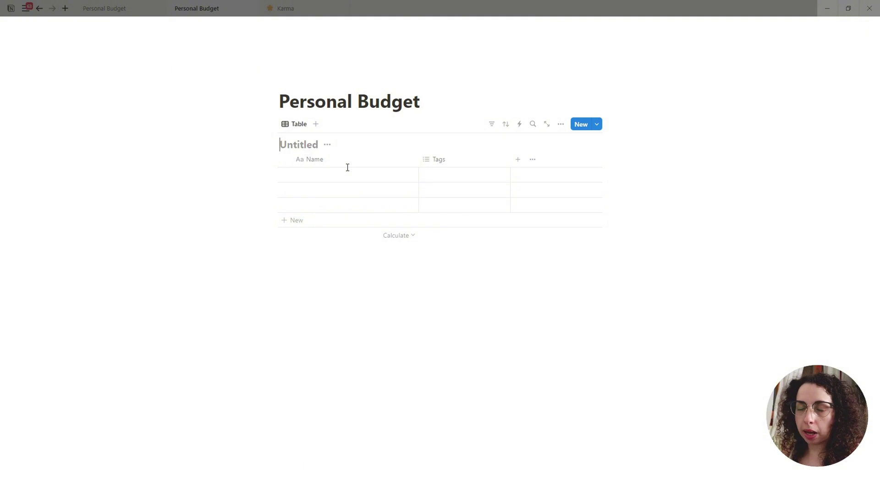
type("Personal Budget")
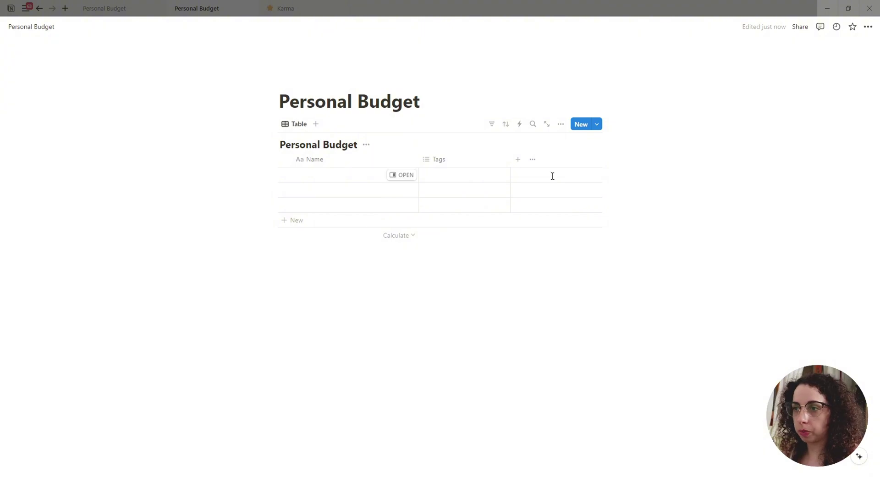
Delete the Tags property from the Personal Budget database and hide the database title.
left_click(453, 160)
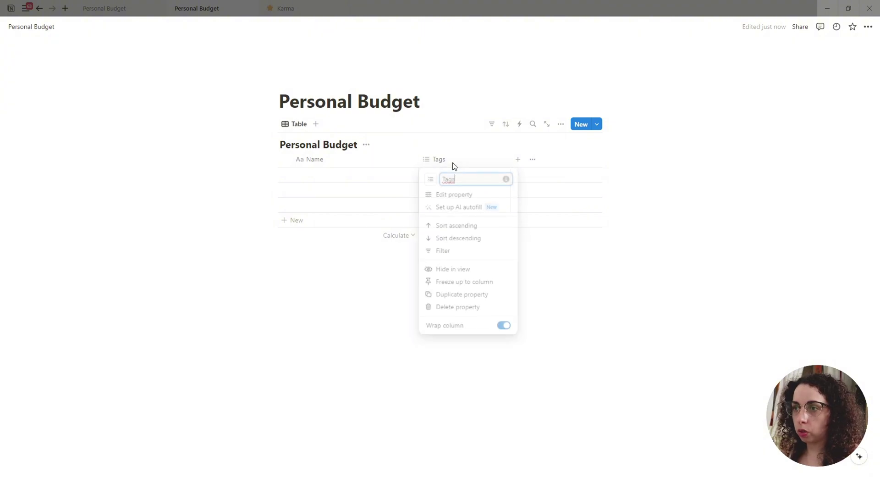
left_click(457, 309)
left_click(419, 251)
left_click(363, 143)
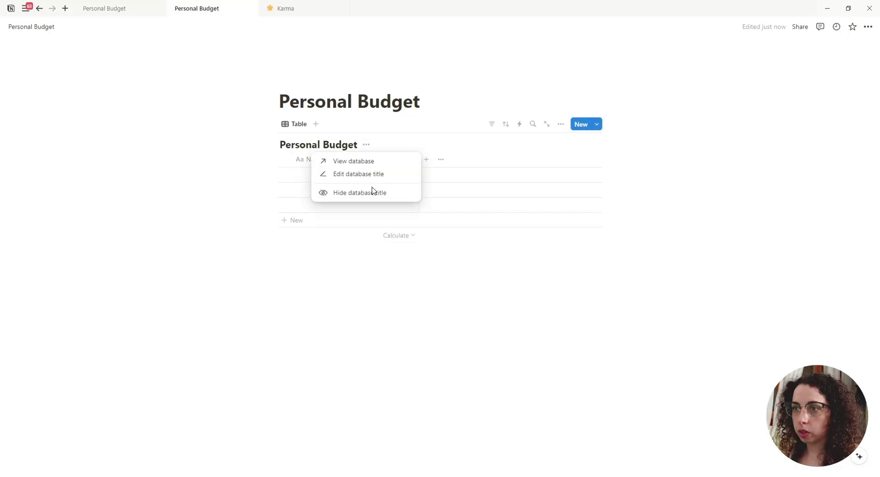
left_click(373, 192)
Rename the database's table view as Budget.
left_click(306, 129)
left_click(310, 143)
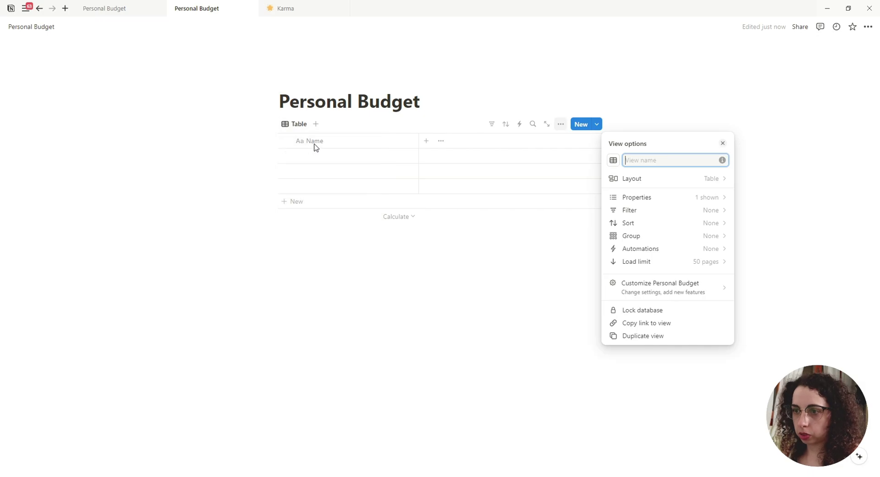
type("P")
type("udget")
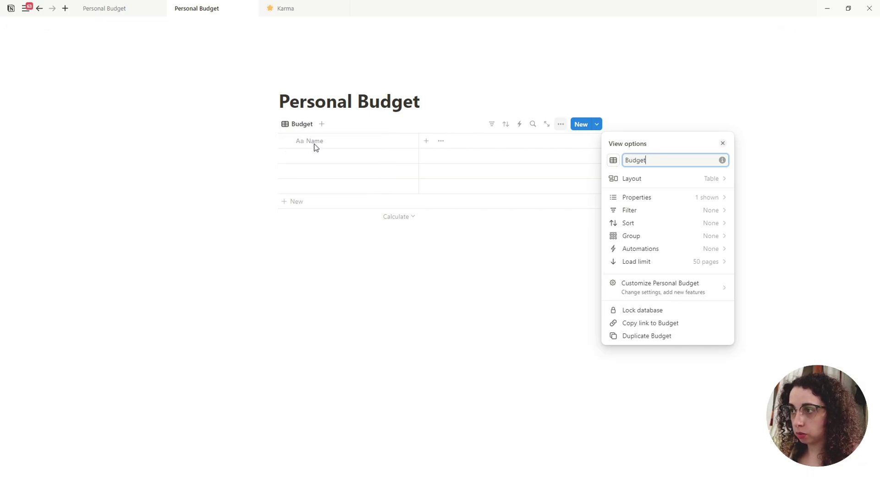
key("Escape")
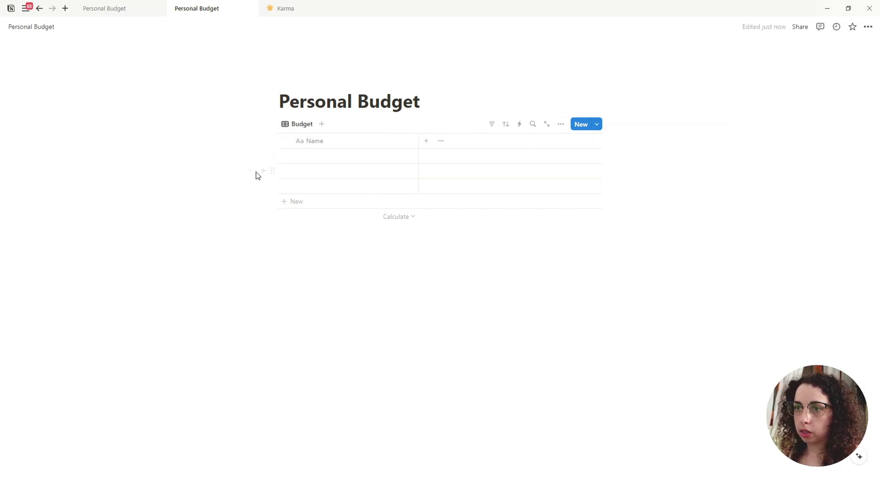
Delete the two extra empty rows, then name the remaining row Personal Budget and narrow the Name column to fit.
left_click_drag(250, 170, 317, 191)
key("Delete")
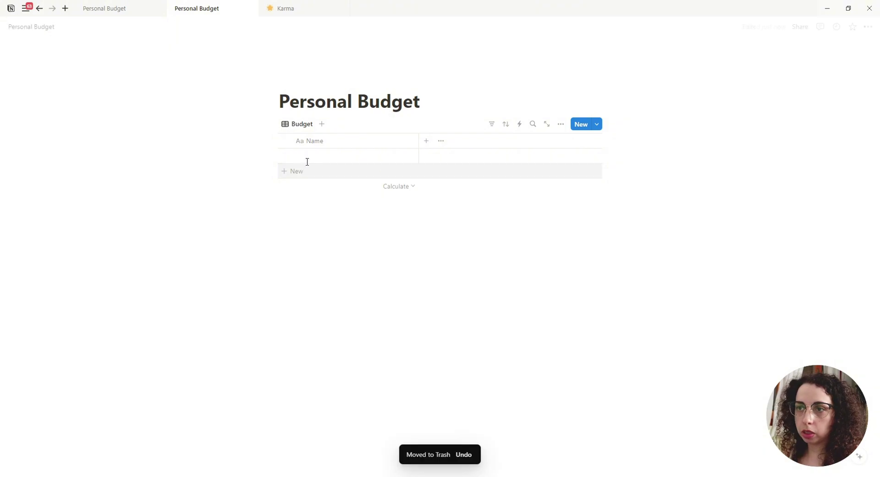
left_click(313, 155)
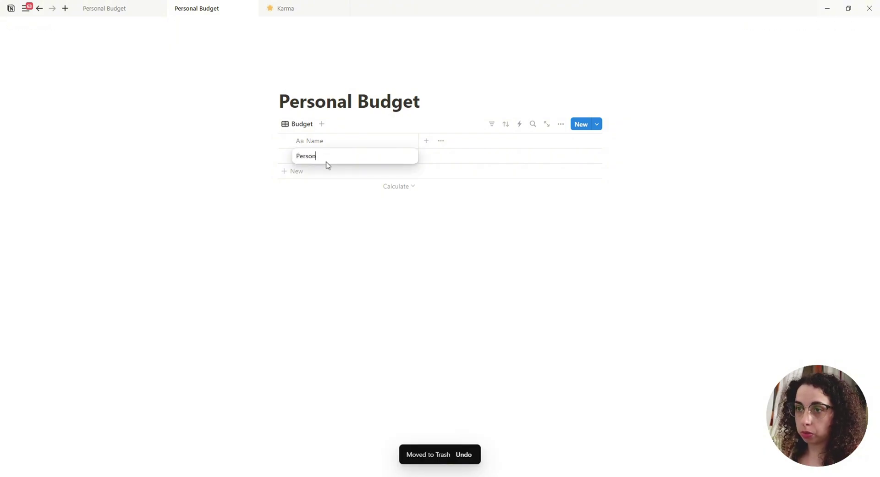
type("Personal Budget")
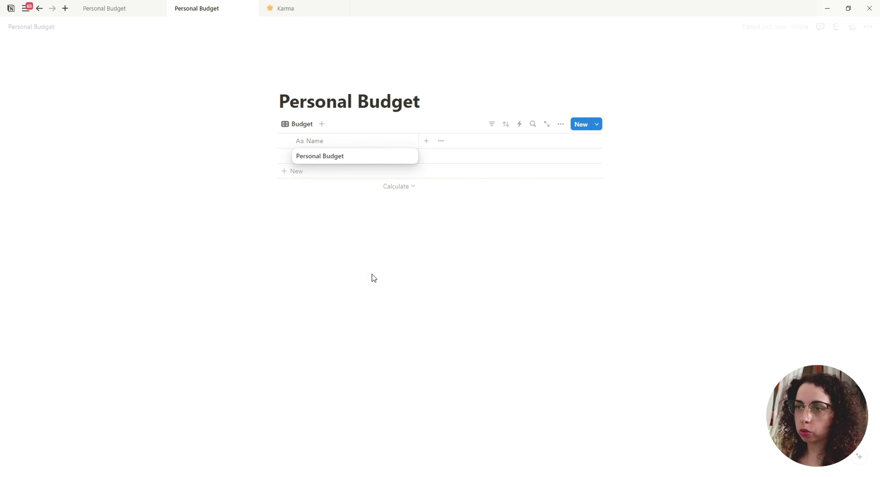
key("Escape")
left_click_drag(419, 141, 353, 142)
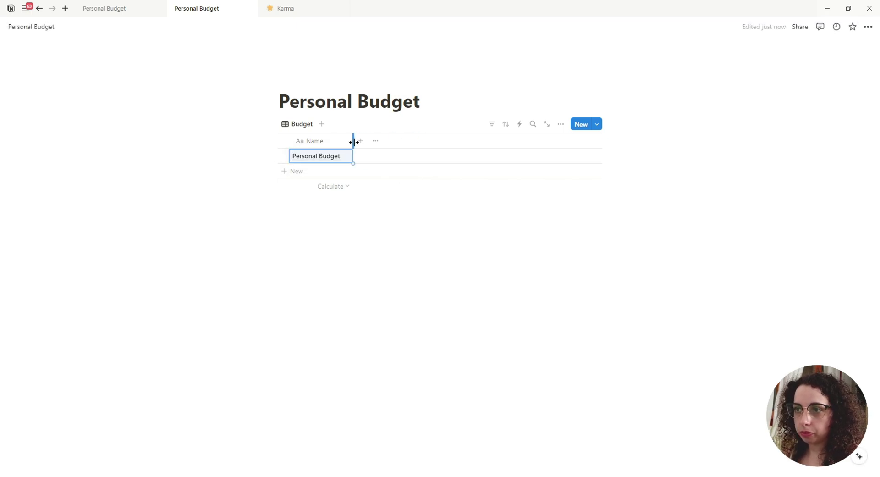
Add a Number property named Starting Balance to the Budget table and narrow its column to fit.
left_click(361, 141)
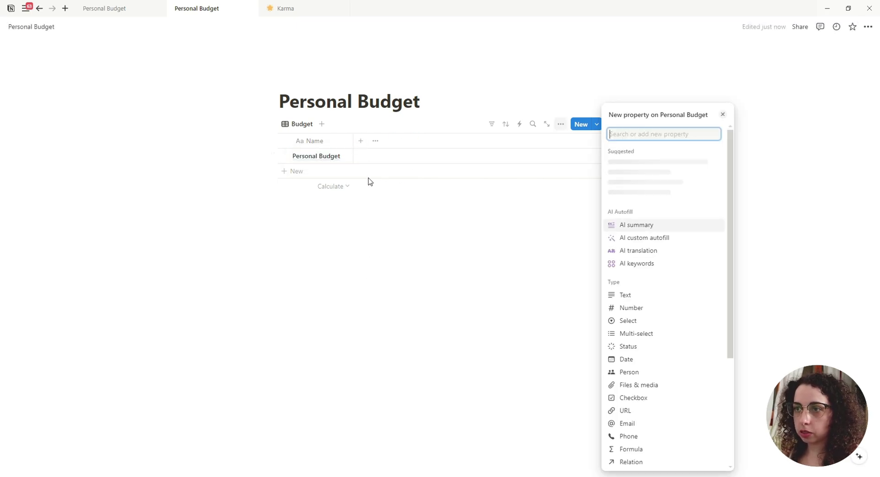
left_click(625, 313)
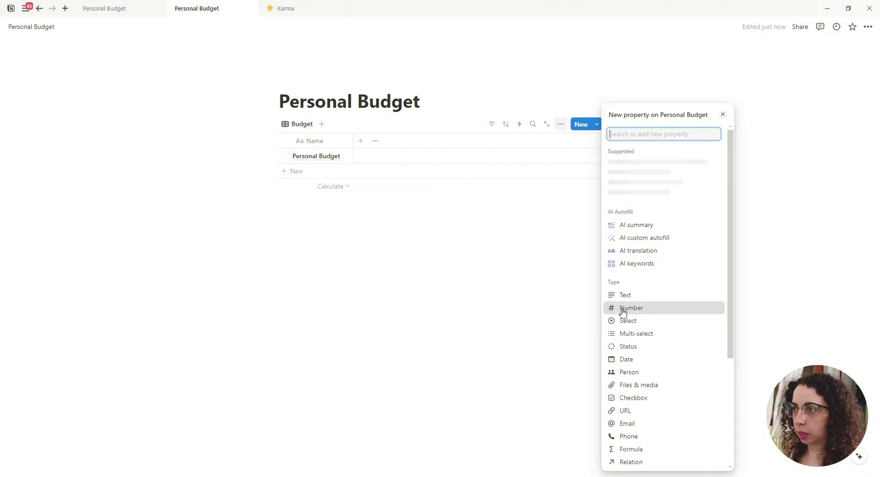
type("Starting Balance")
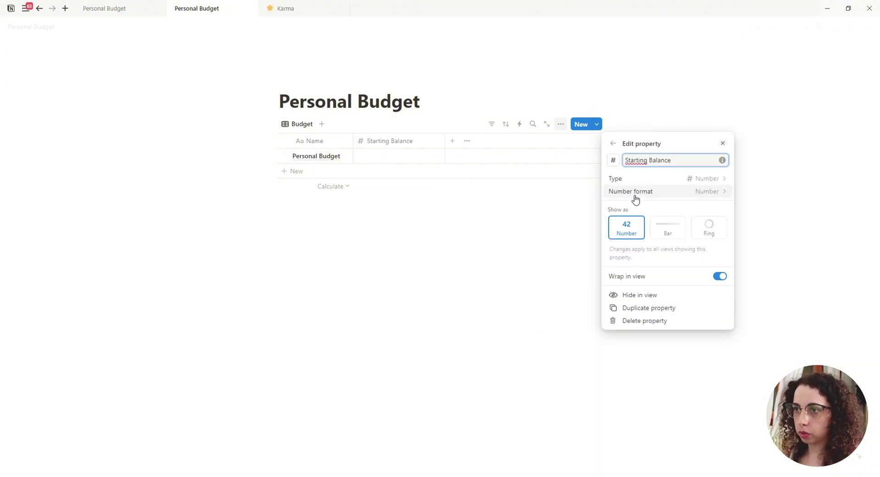
left_click(447, 157)
left_click_drag(446, 146, 434, 143)
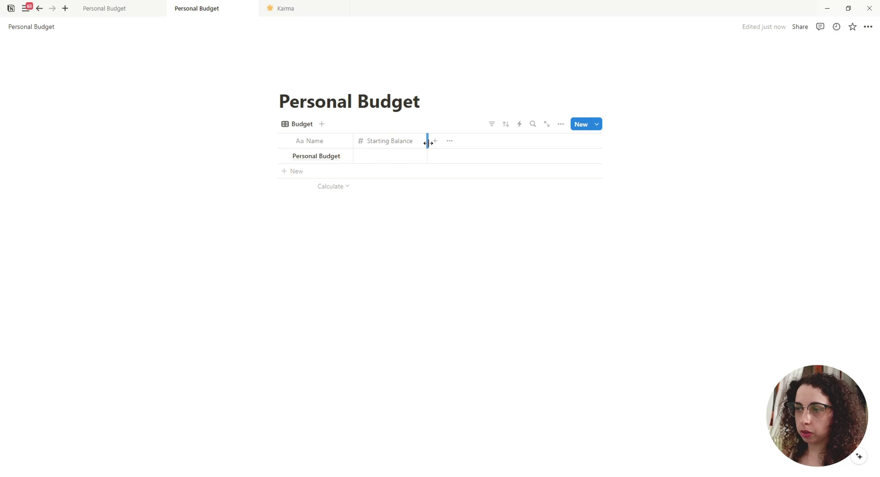
Insert a second inline table database below the Budget table and title it Income.
left_click(402, 228)
type("/")
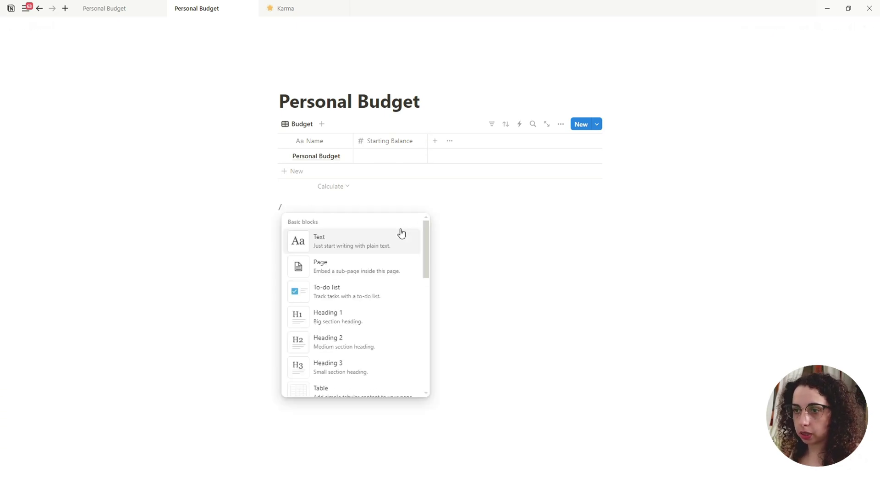
type("table")
left_click(352, 238)
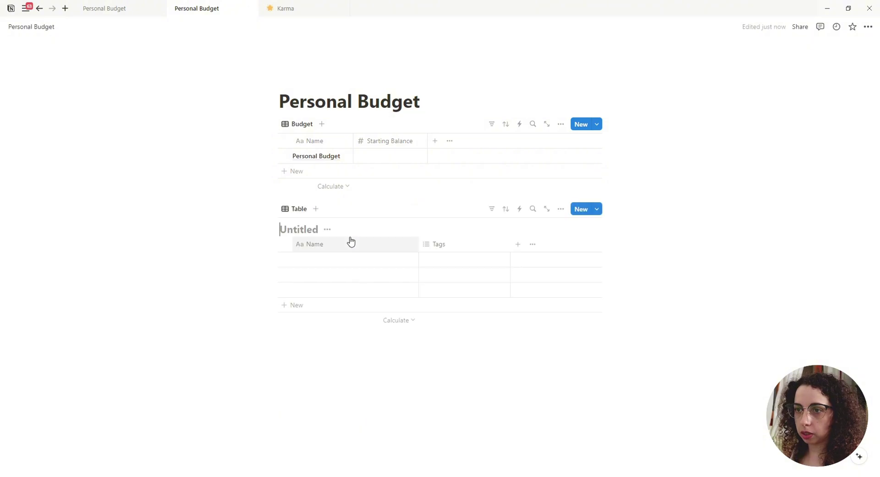
type("Income")
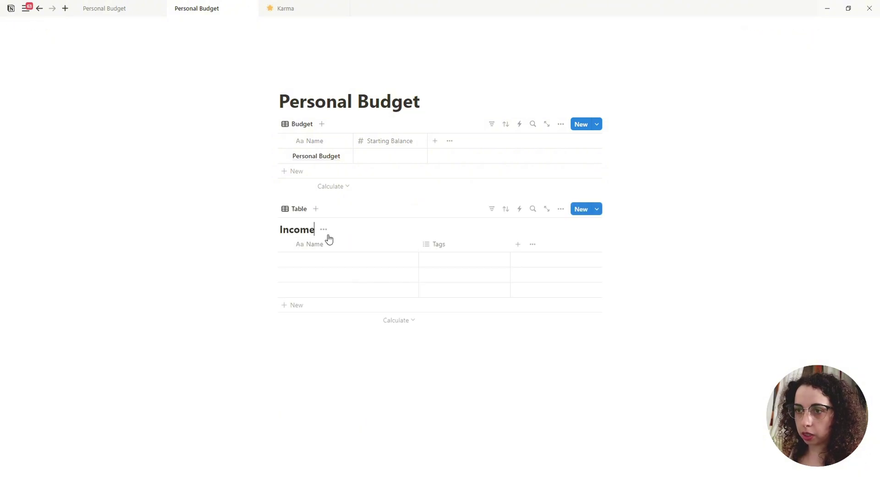
Hide the Income database's title and delete its Tags property.
left_click(323, 229)
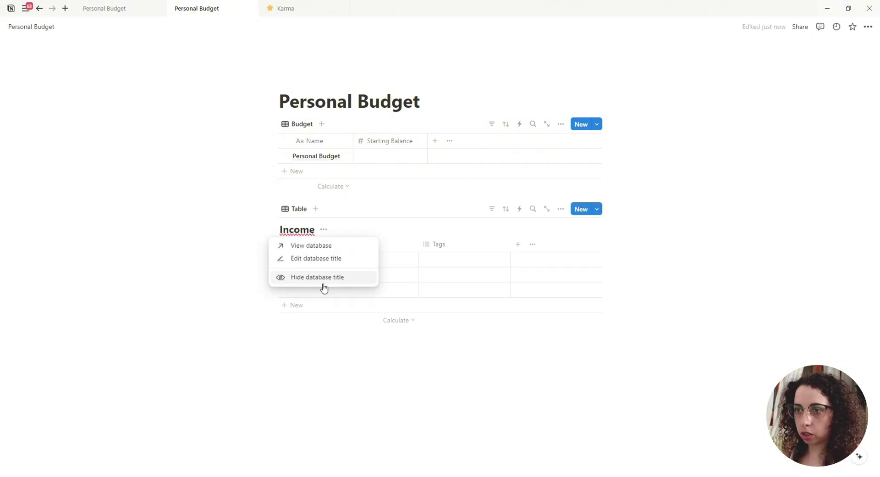
left_click(322, 278)
left_click(450, 227)
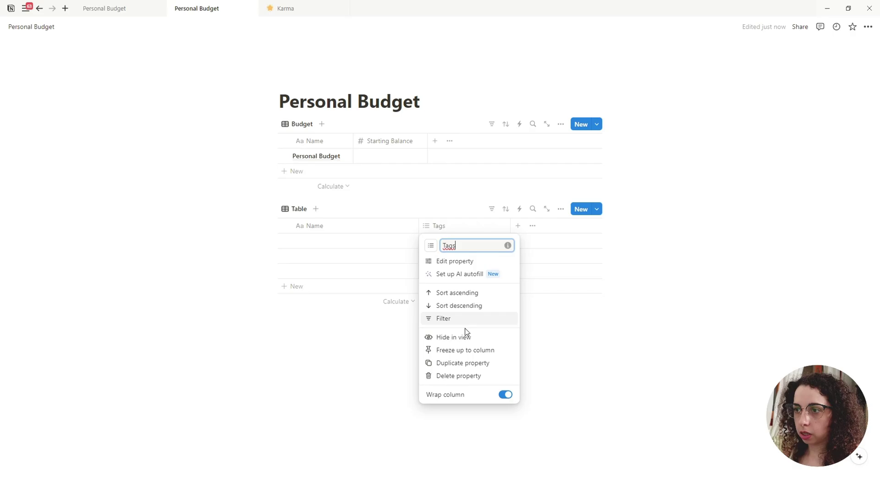
left_click(444, 373)
left_click(426, 245)
Rename the second database's table view as Income and narrow its Name column to match the Budget table.
left_click(304, 210)
left_click(312, 237)
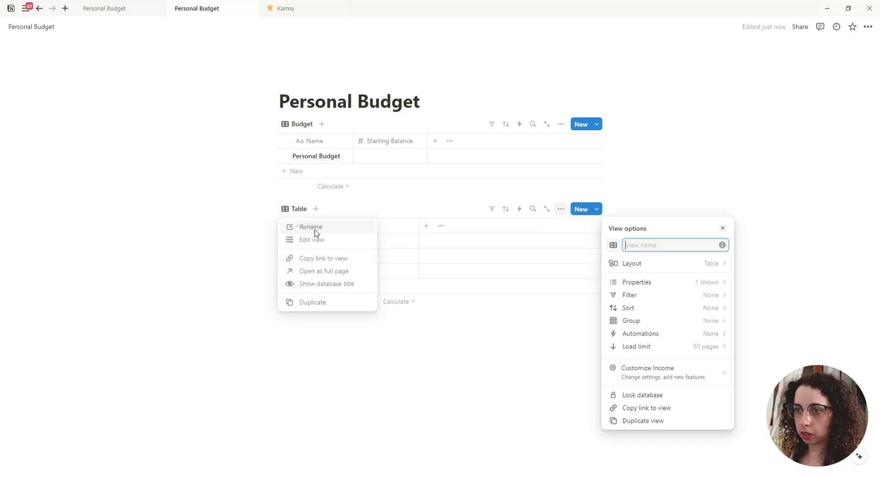
type("Income")
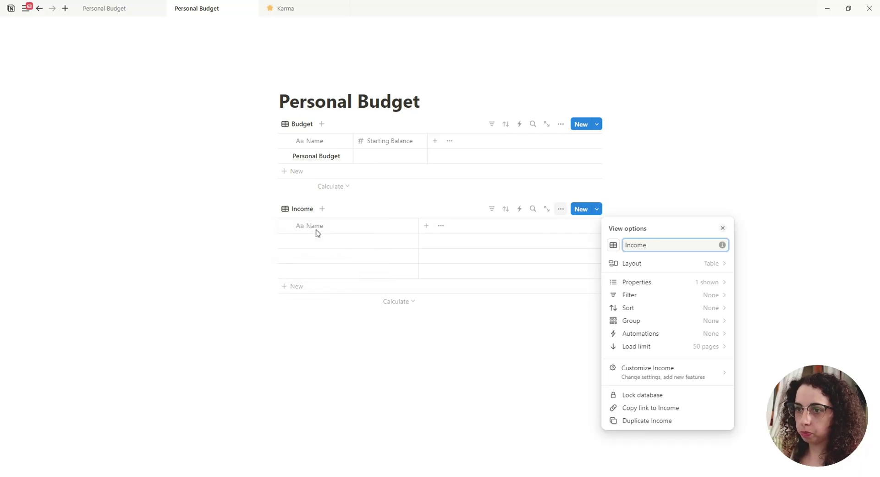
left_click(366, 352)
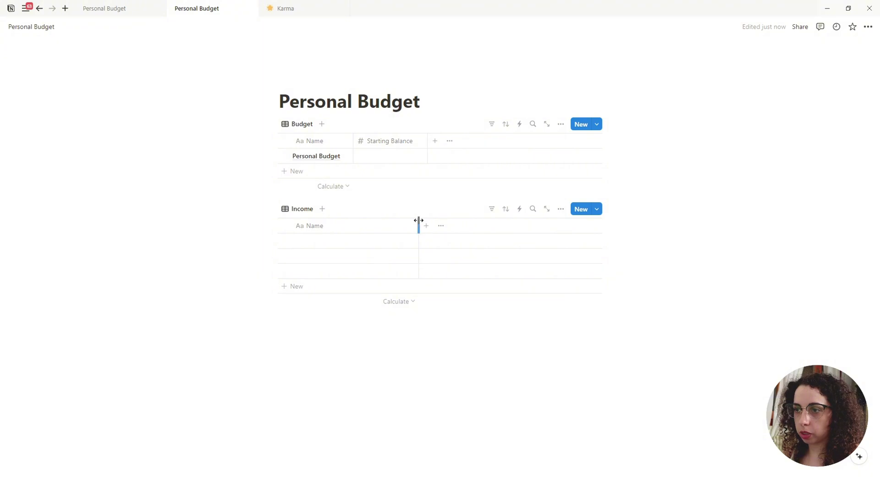
left_click_drag(418, 220, 354, 226)
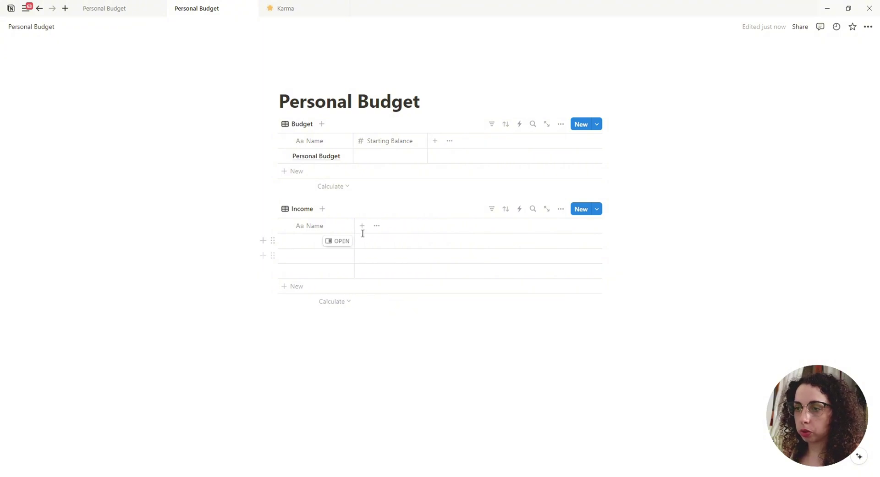
Add a Date property to the Income table and narrow its column to fit.
left_click(362, 226)
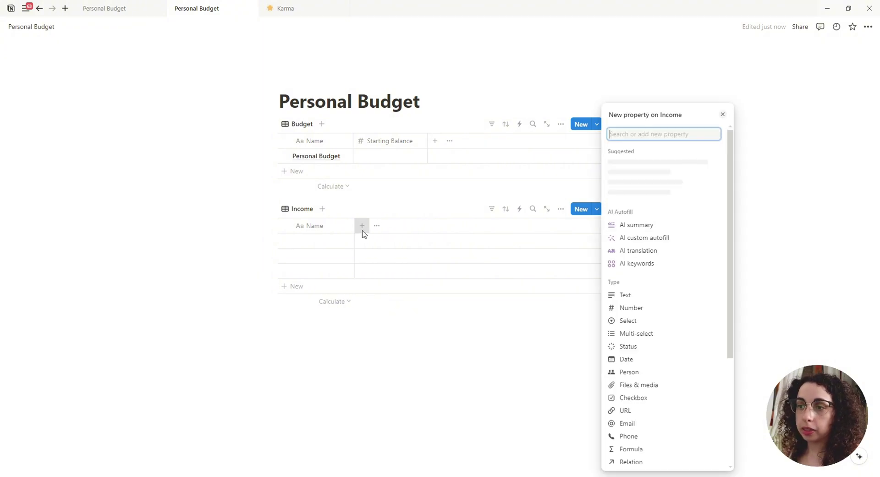
left_click(629, 359)
left_click(444, 348)
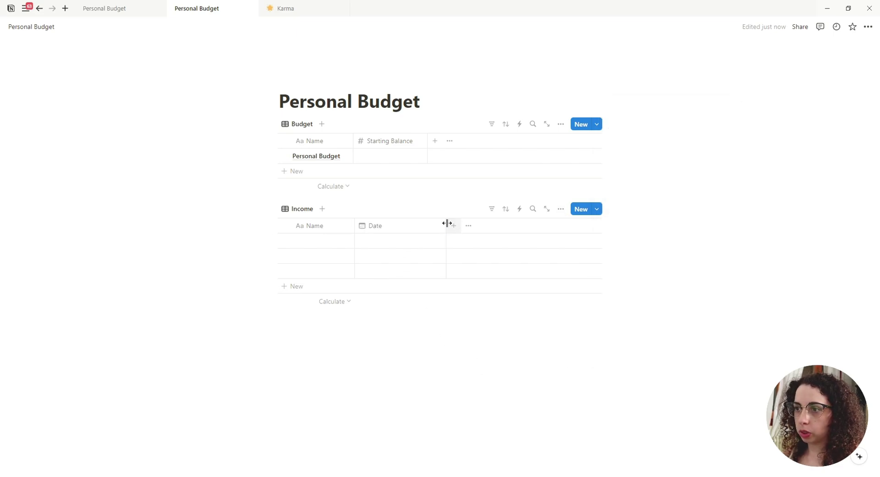
Add a Number property named Amount to the Income table and narrow its column to fit.
left_click(412, 225)
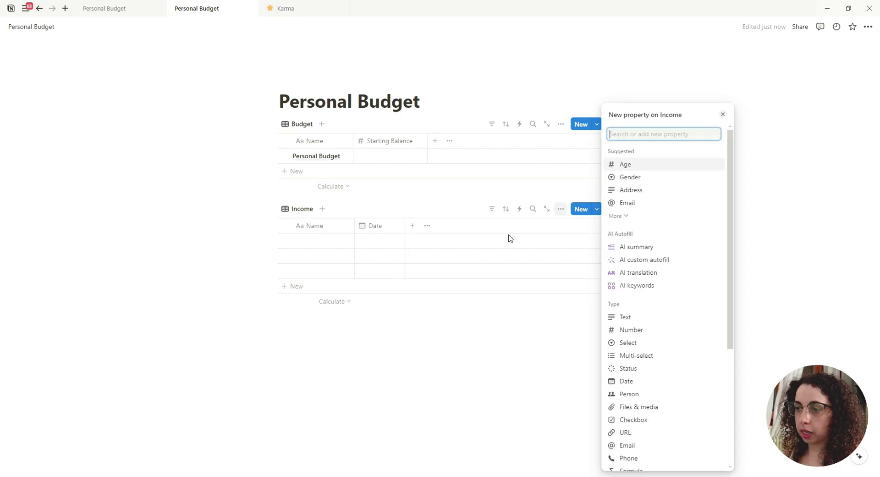
left_click(639, 335)
type("Amo")
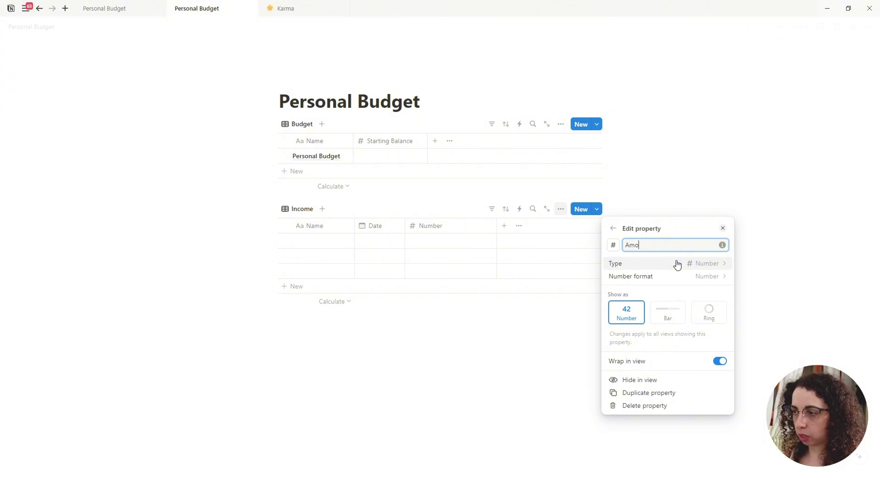
type("unt")
key("Return")
Add a Files & media property named Receipt to the Income table and narrow its column to fit.
left_click(462, 231)
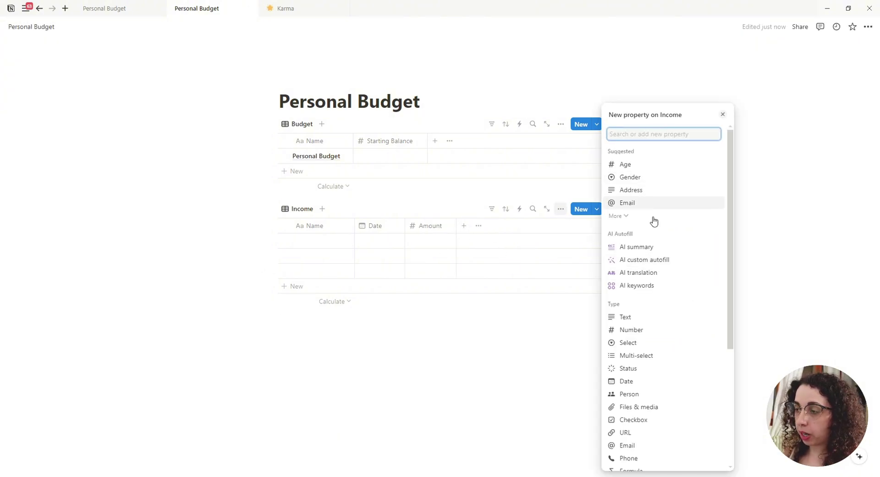
left_click(662, 408)
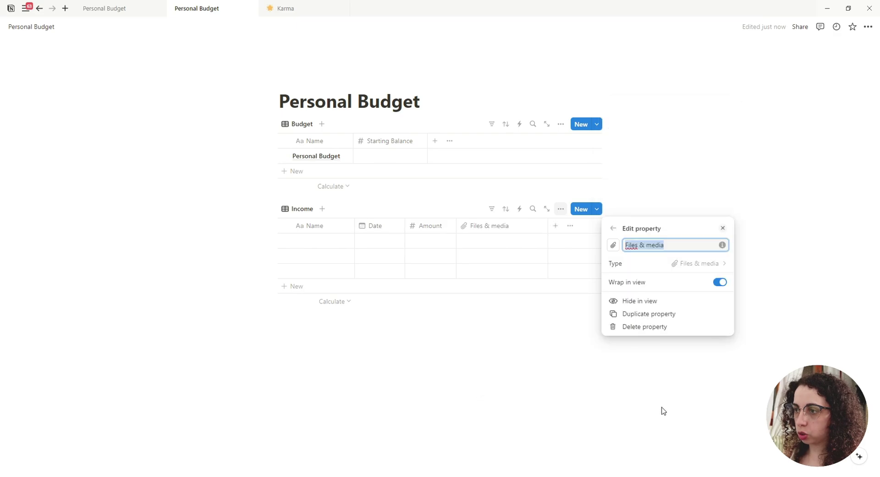
type("Receipt")
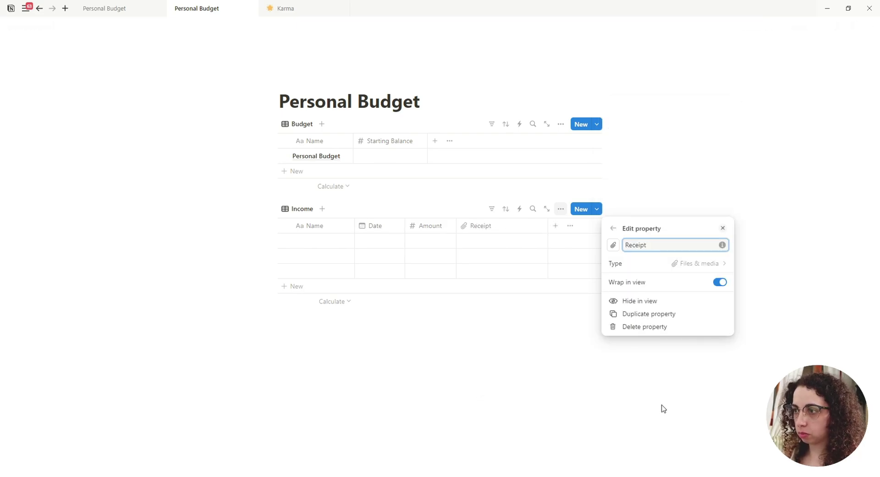
left_click(610, 400)
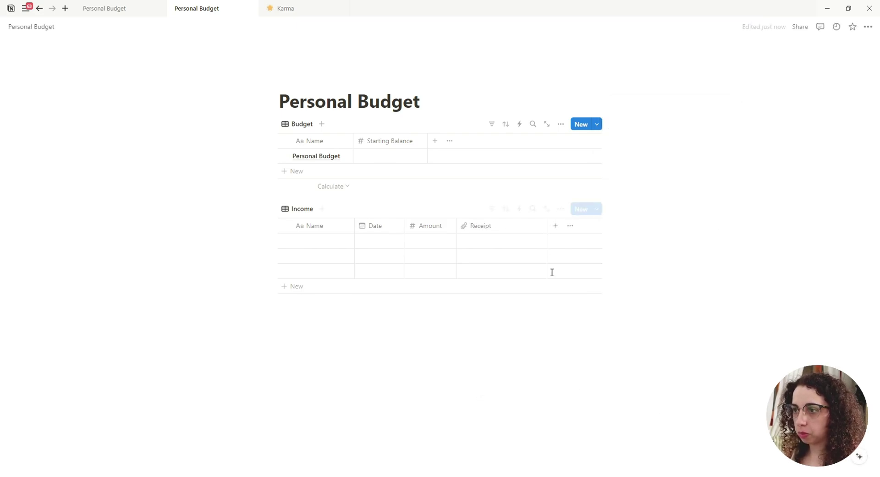
left_click_drag(548, 227, 504, 235)
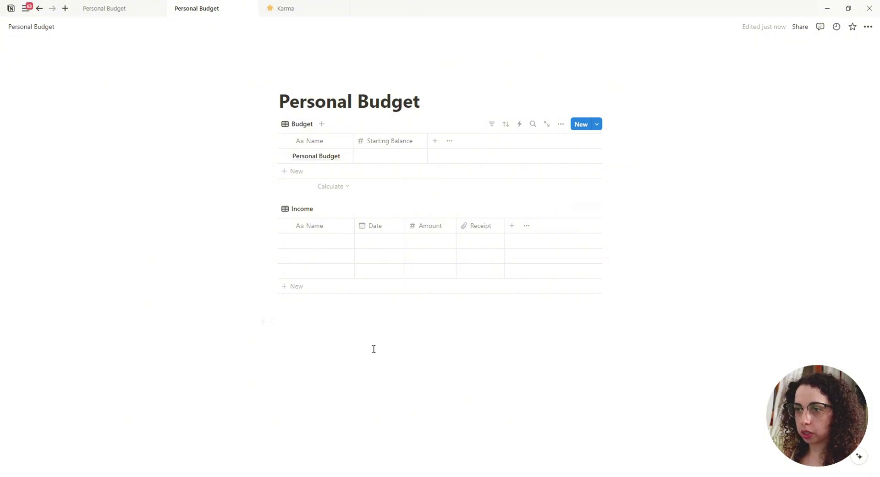
Insert a third inline database below the Income table, title it Expenses and hide the database title.
left_click(450, 326)
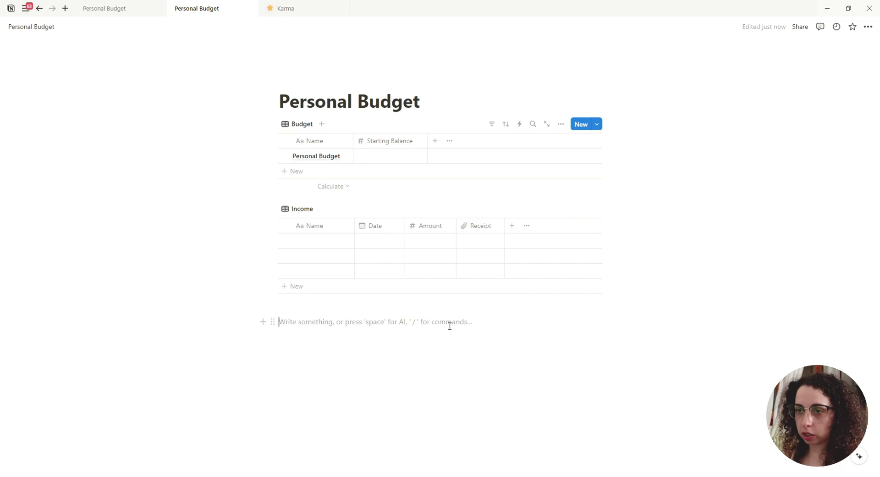
type("/data")
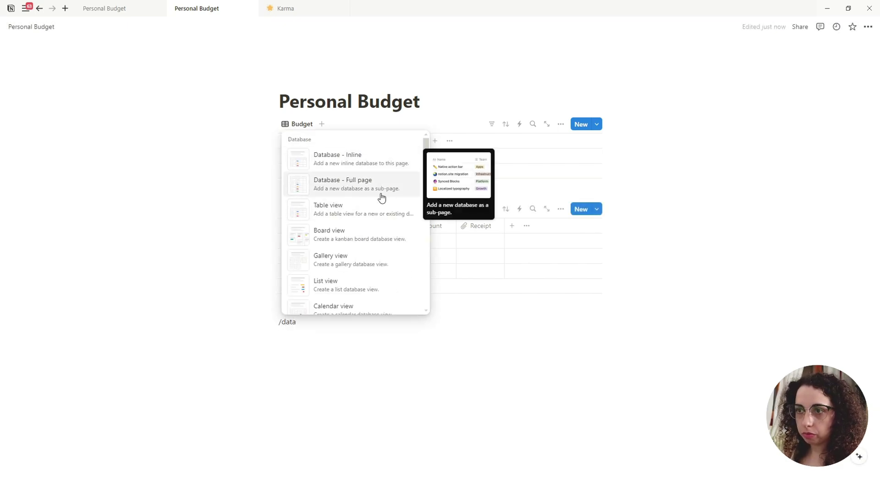
left_click(377, 167)
type("E")
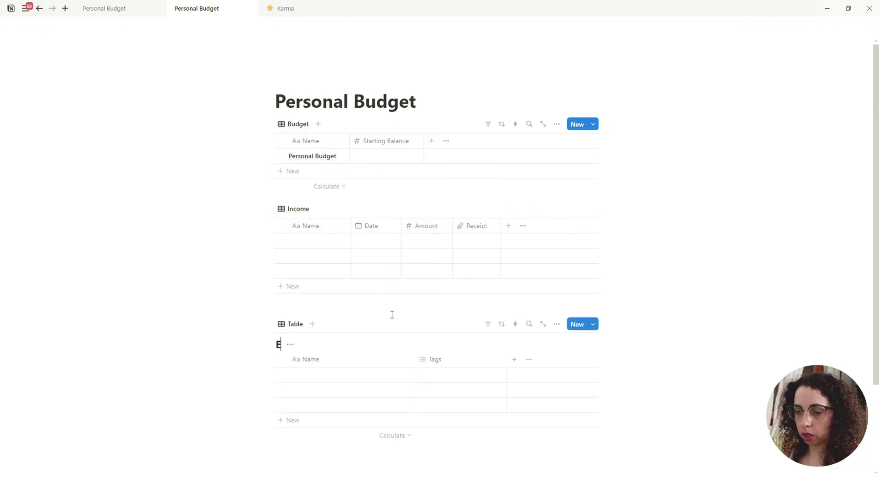
type("xpenses")
left_click(324, 344)
left_click(326, 345)
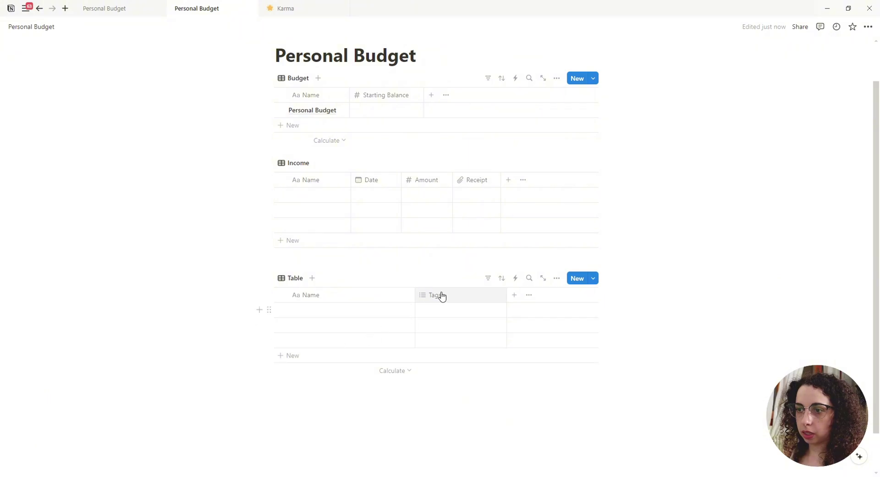
Delete the Tags property from the Expenses database and narrow its Name column.
left_click(442, 294)
left_click(454, 259)
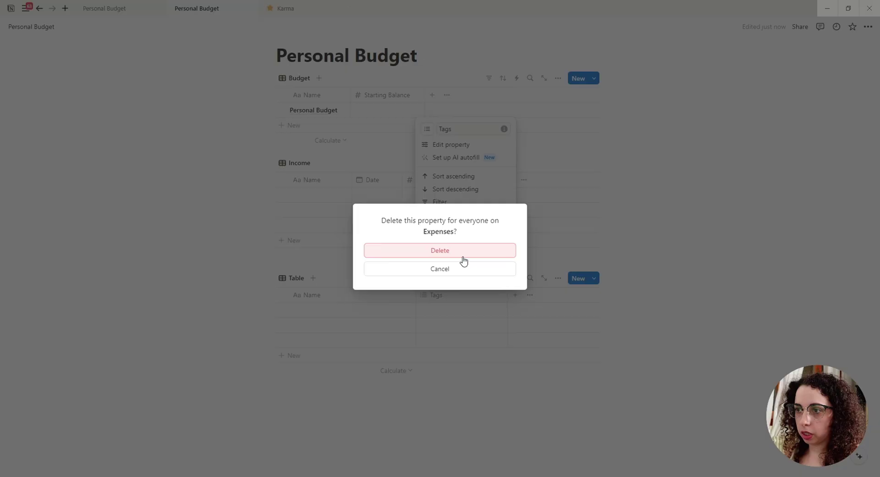
left_click(434, 254)
left_click_drag(415, 292, 366, 292)
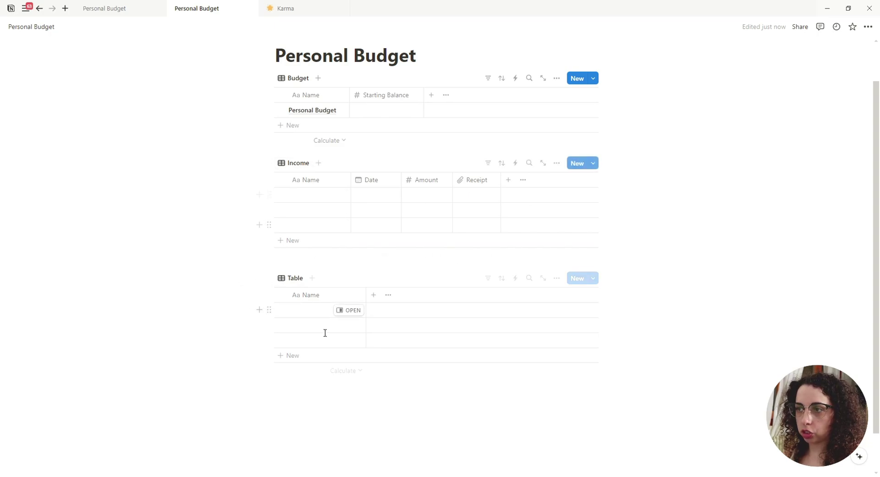
Delete the Receipt property from the Income database.
left_click(480, 181)
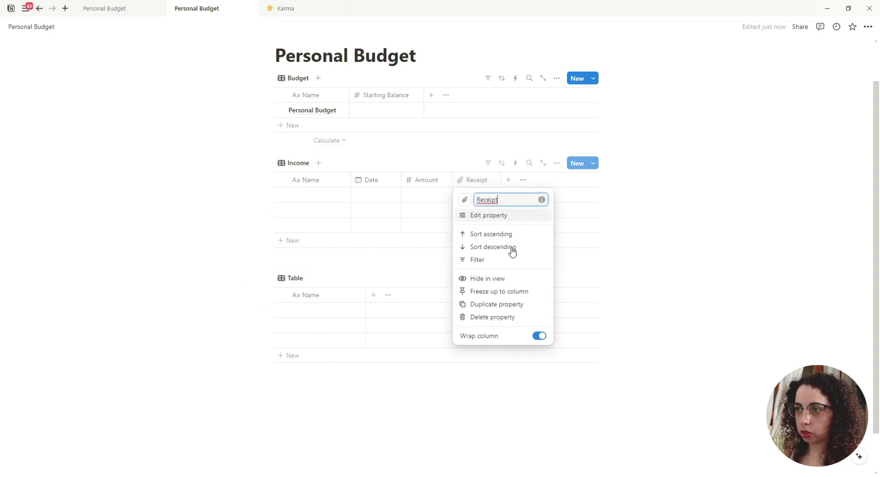
left_click(492, 318)
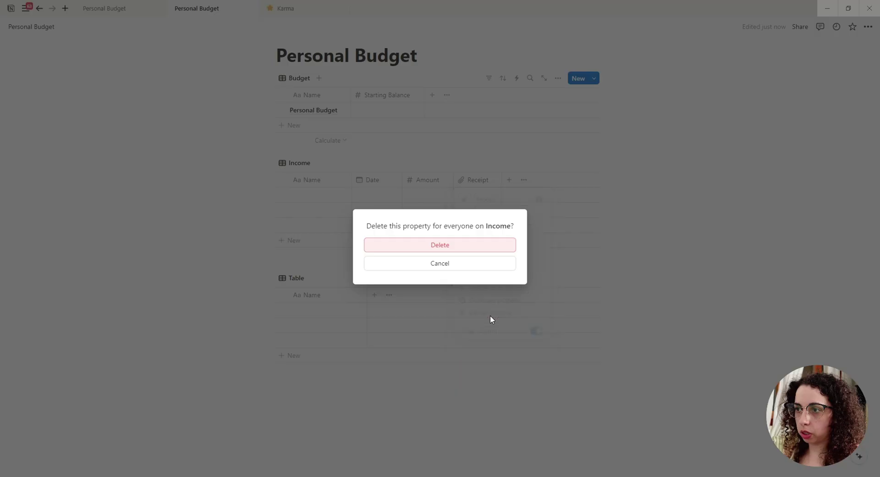
left_click(449, 244)
Rename the third database's table view as Expenses.
left_click(295, 278)
left_click(321, 310)
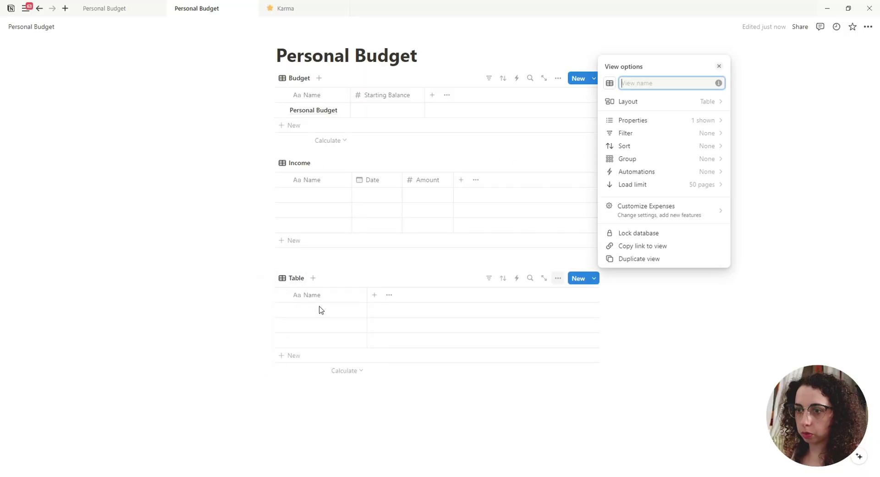
type("Expenses")
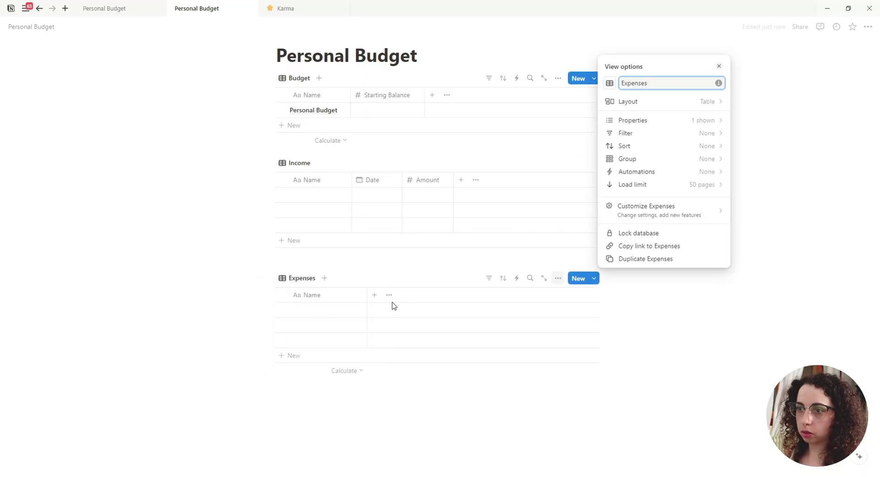
Add a Date property to the Expenses table.
left_click(374, 297)
left_click(375, 298)
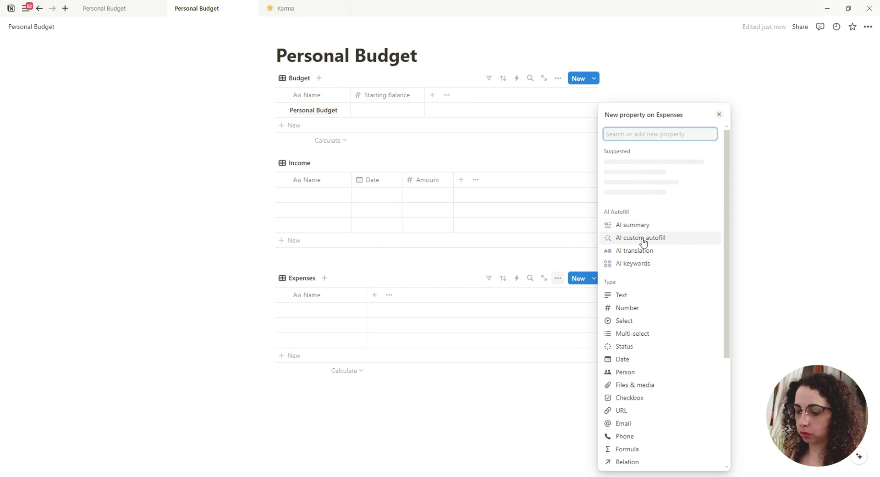
type("date")
left_click(641, 346)
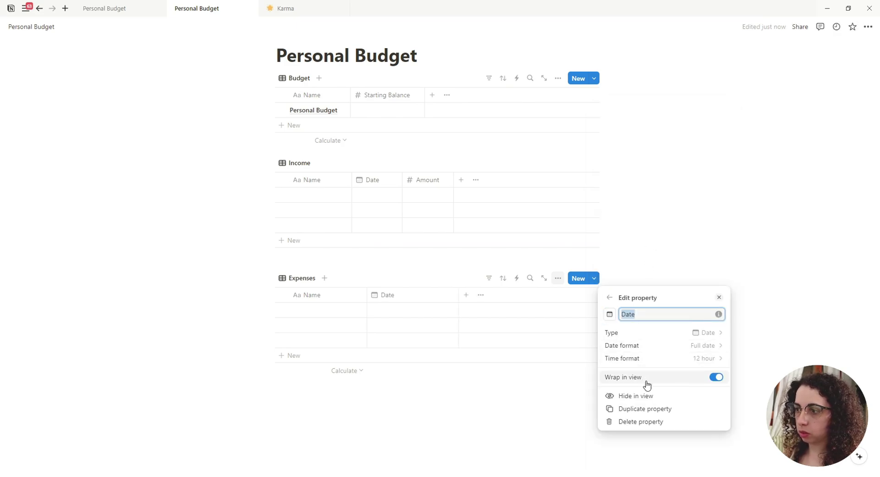
Add a Number property named Amount to the Expenses table.
left_click(610, 303)
left_click(640, 331)
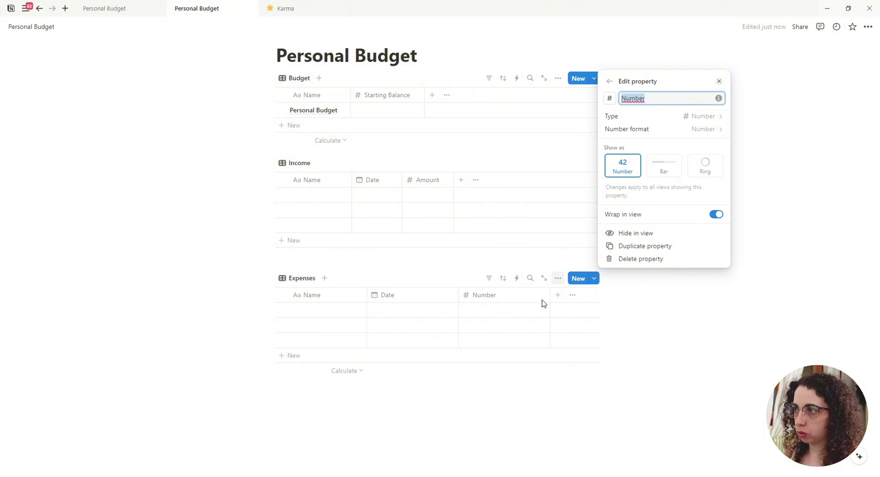
type("Amount")
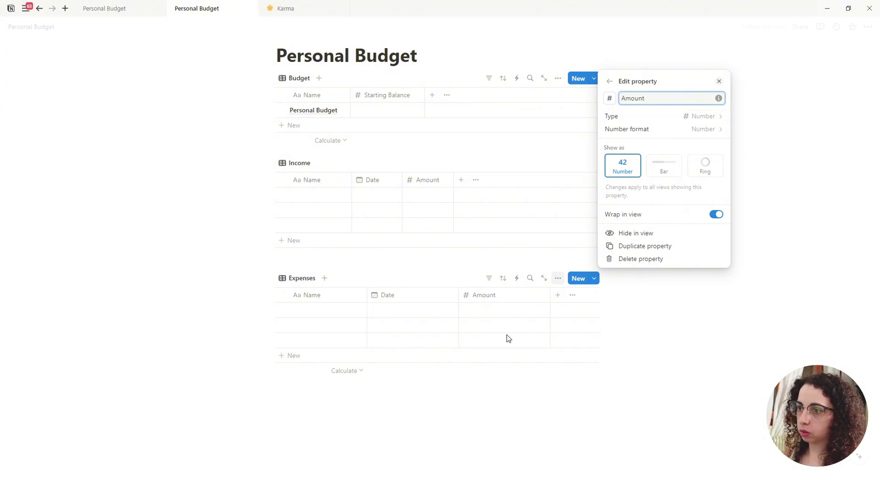
key("Escape")
Add the suggested Receipt files property to the Expenses table.
left_click(557, 295)
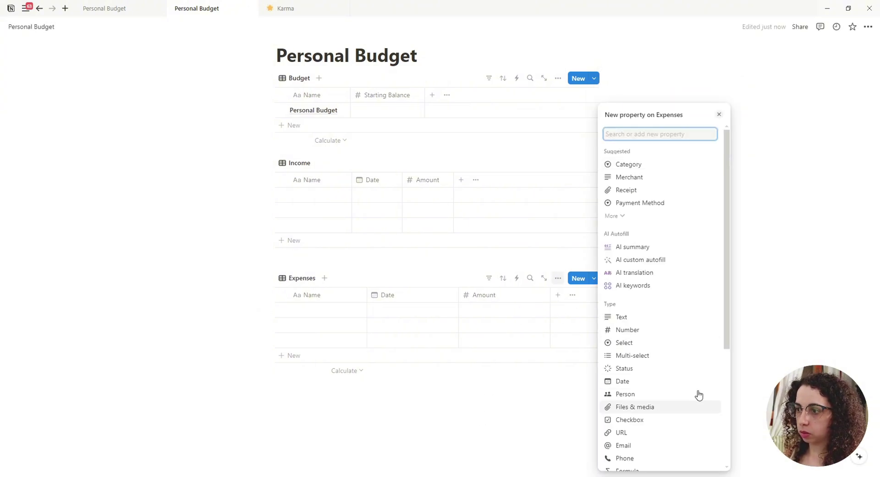
left_click(660, 192)
left_click(539, 410)
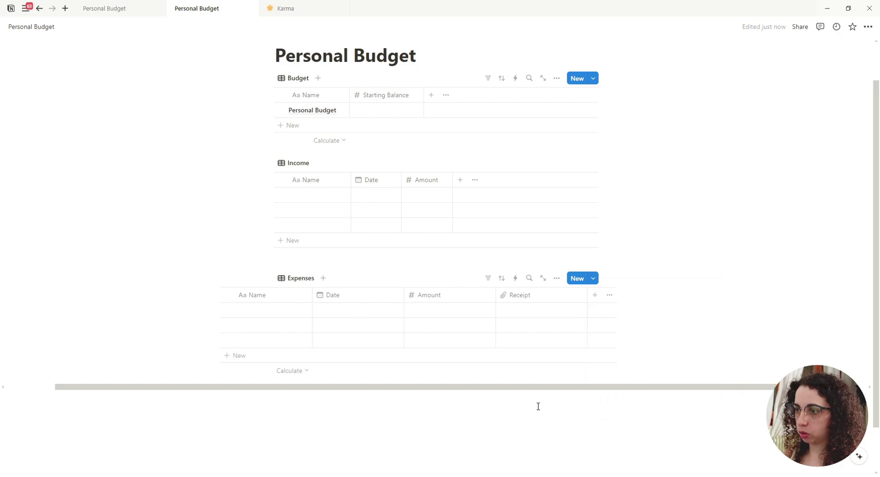
Set the Personal Budget page to full width.
scroll(746, 132, "up", 1)
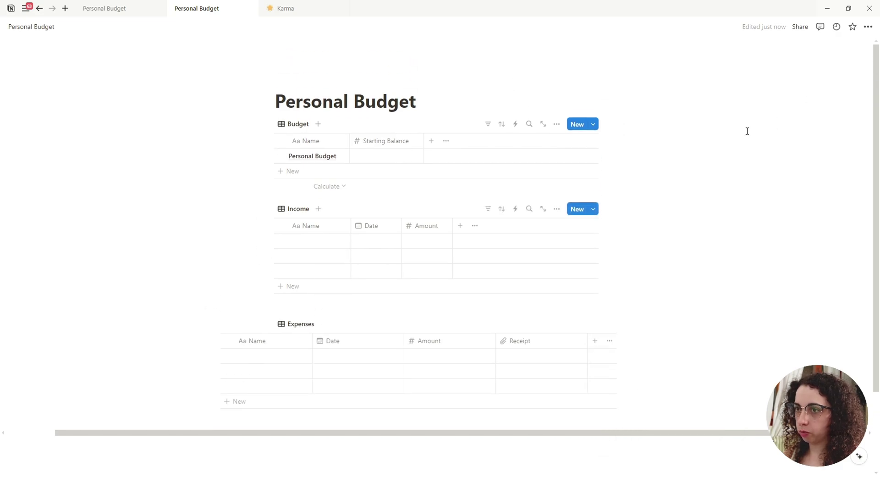
left_click(868, 28)
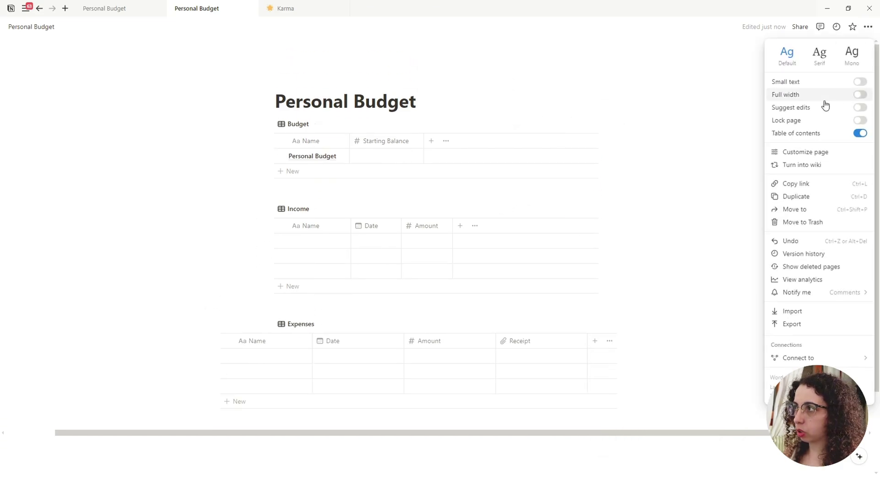
left_click(860, 94)
left_click(484, 101)
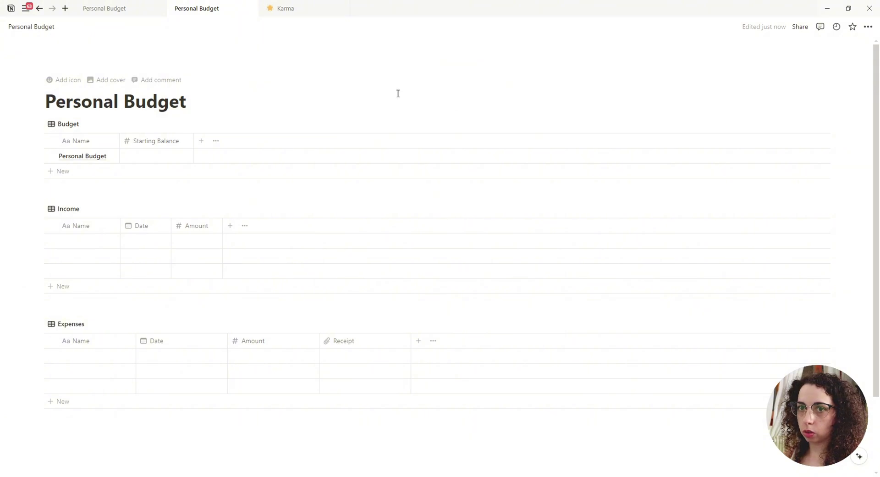
Narrow the Date and Amount columns of the Expenses table to fit their contents more closely.
scroll(304, 297, "down", 2)
left_click_drag(228, 252, 184, 251)
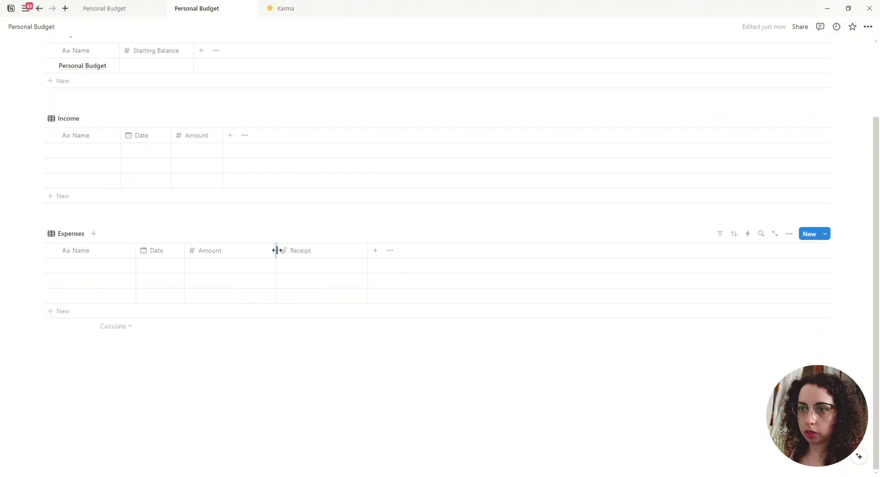
left_click_drag(276, 250, 247, 252)
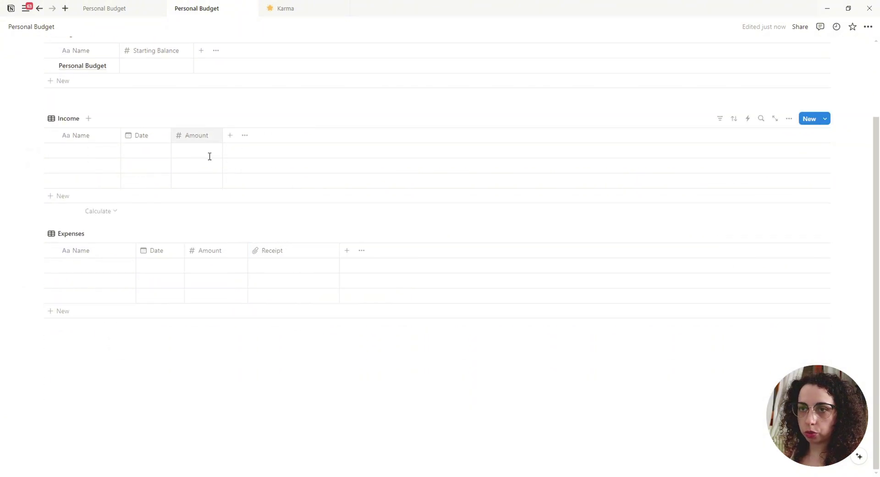
Set the number format of the Starting Balance property in the Budget table to Euro.
left_click(146, 55)
left_click(156, 88)
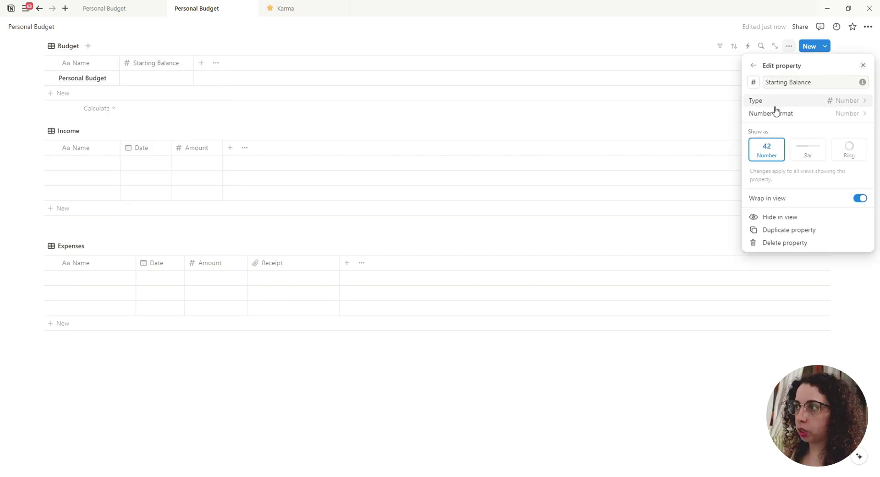
left_click(837, 117)
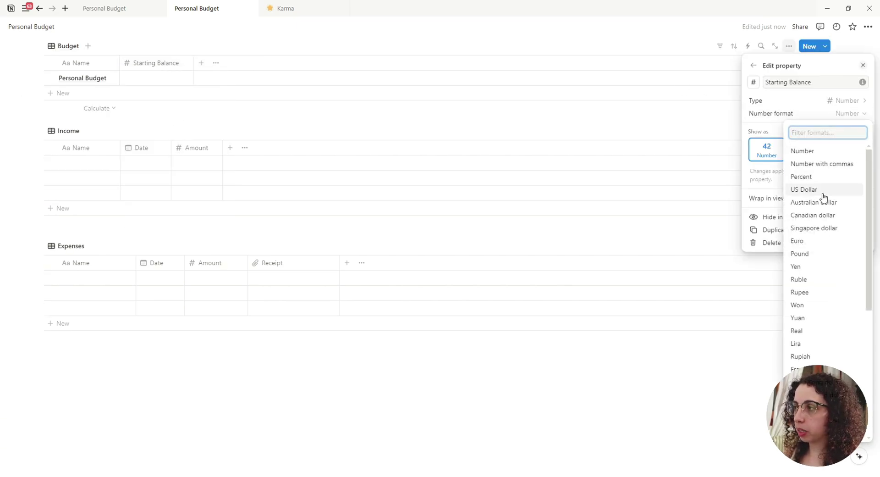
left_click(797, 240)
Set the number format of the Amount properties in the Income and Expenses tables.
left_click(196, 147)
left_click(250, 186)
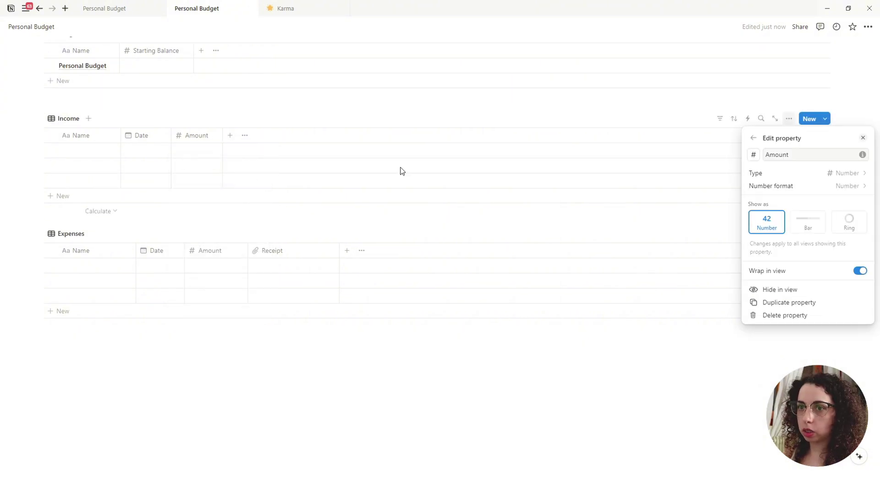
left_click(844, 185)
left_click(259, 287)
left_click(847, 301)
left_click(366, 383)
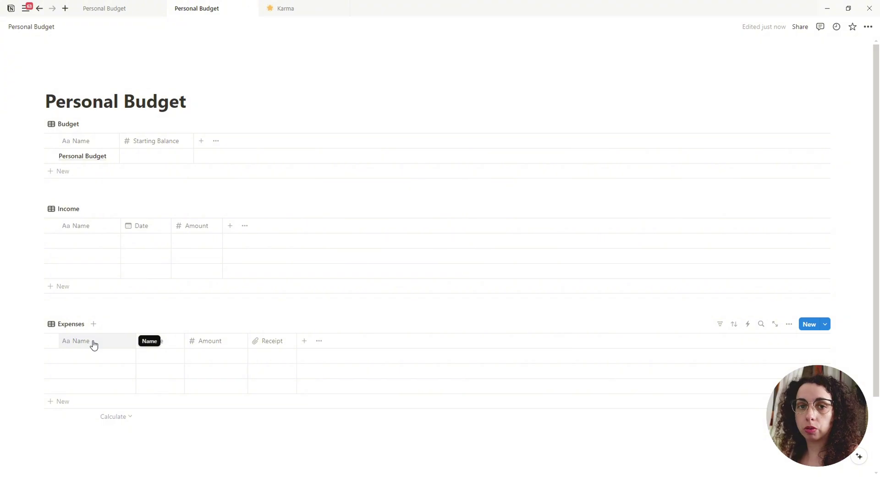
Add a two-way relation property from the Budget table to this page's Expenses database, shown there as Personal Budget.
scroll(94, 345, "down", 1)
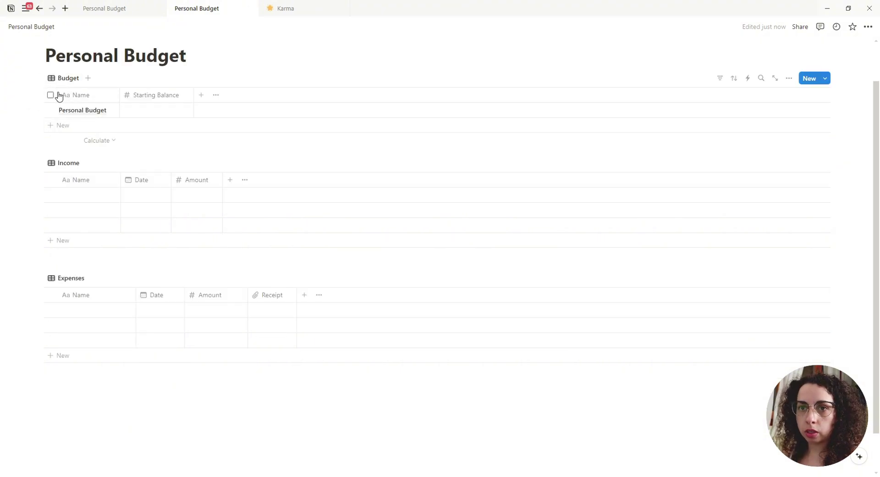
scroll(134, 261, "up", 1)
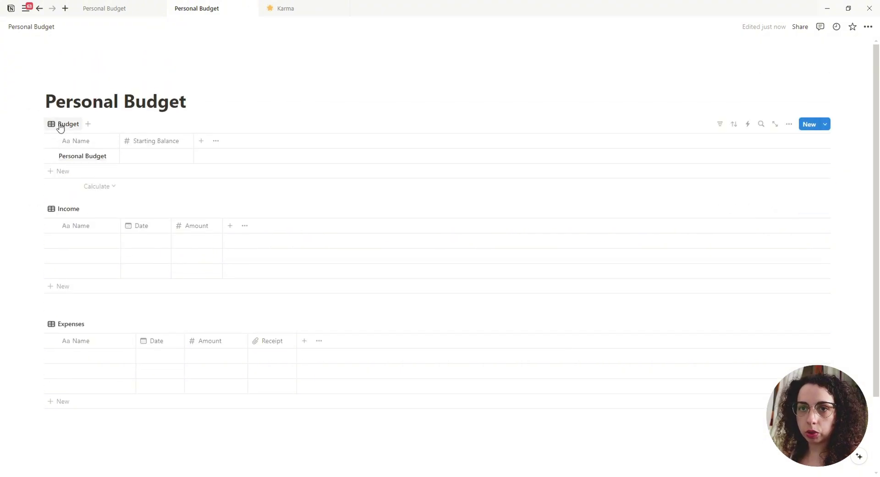
left_click(201, 141)
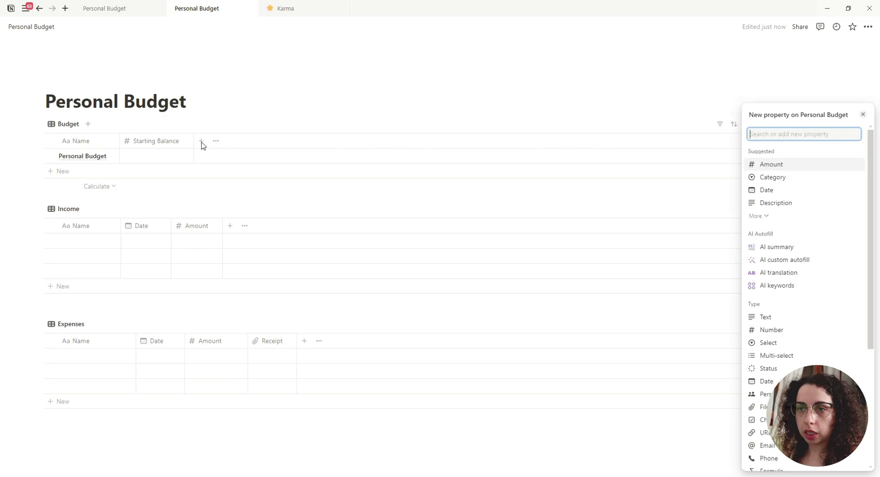
scroll(763, 394, "down", 3)
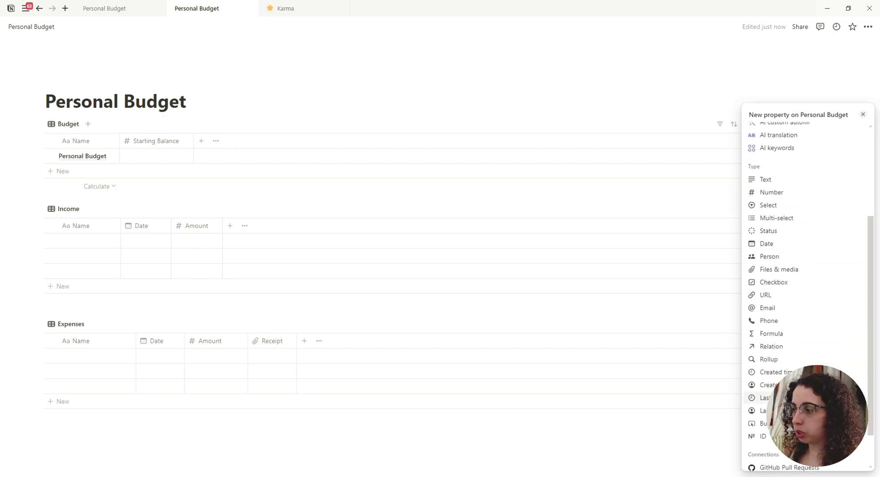
left_click(767, 347)
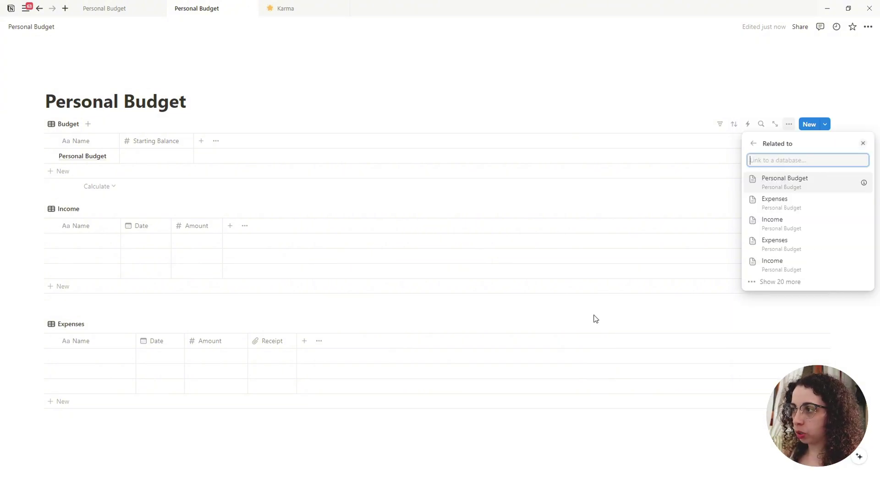
left_click(781, 210)
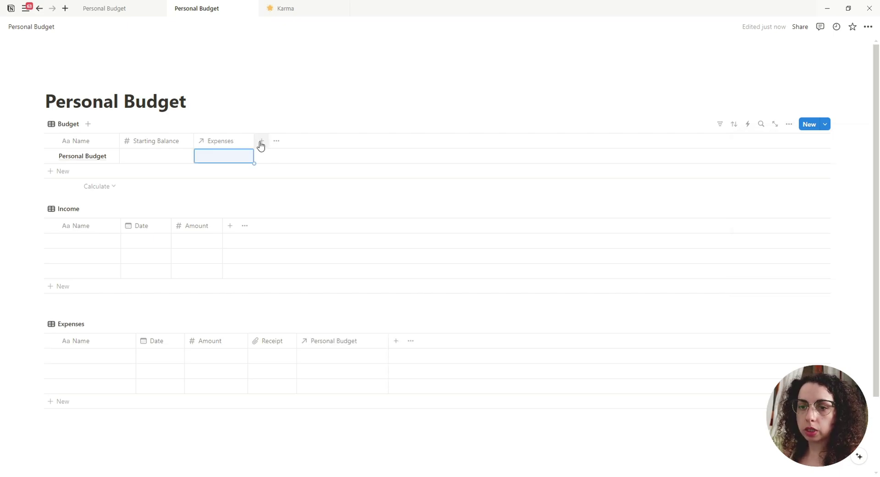
Add a relation property named Income to the Budget table, linked to the Income database and also shown on Income.
left_click(261, 142)
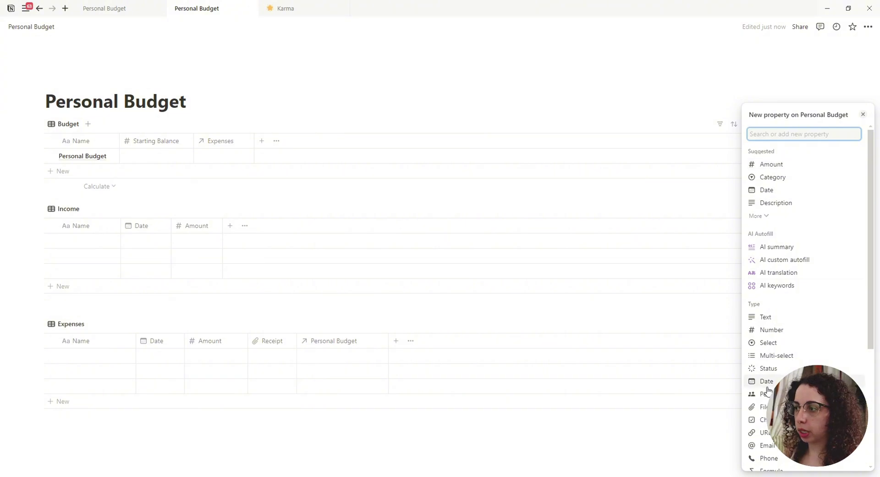
scroll(771, 386, "down", 3)
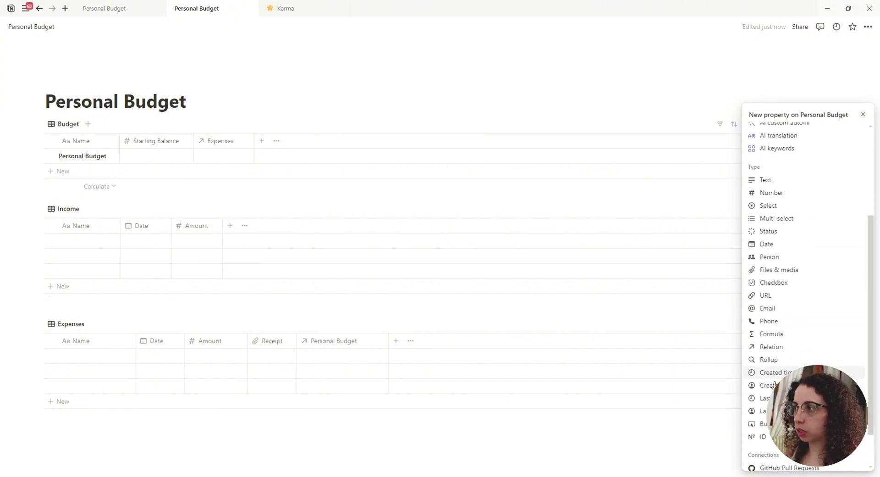
left_click(770, 350)
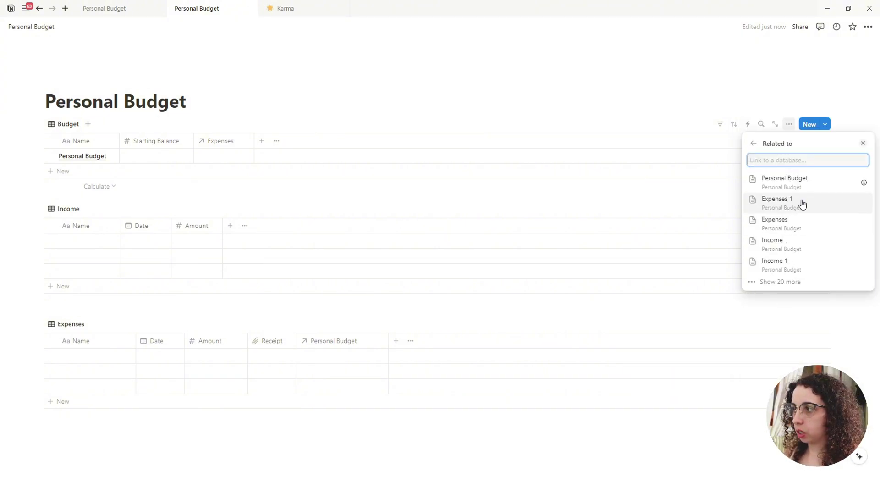
left_click(810, 251)
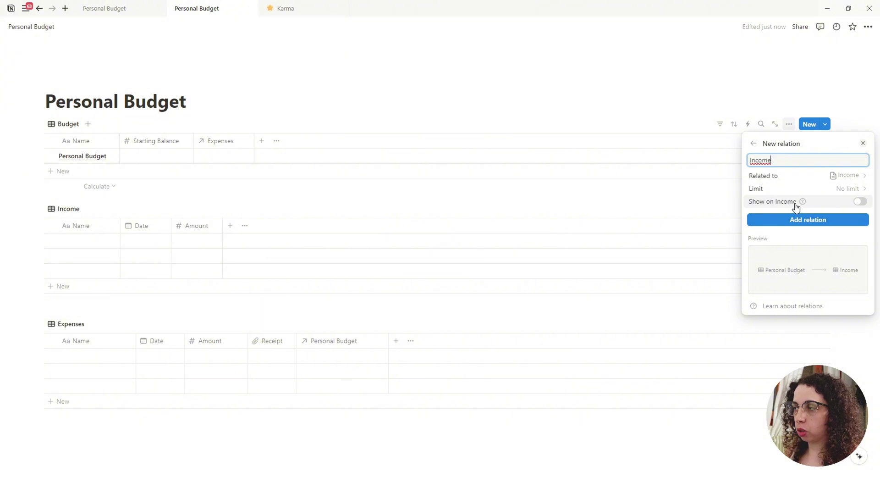
left_click(861, 202)
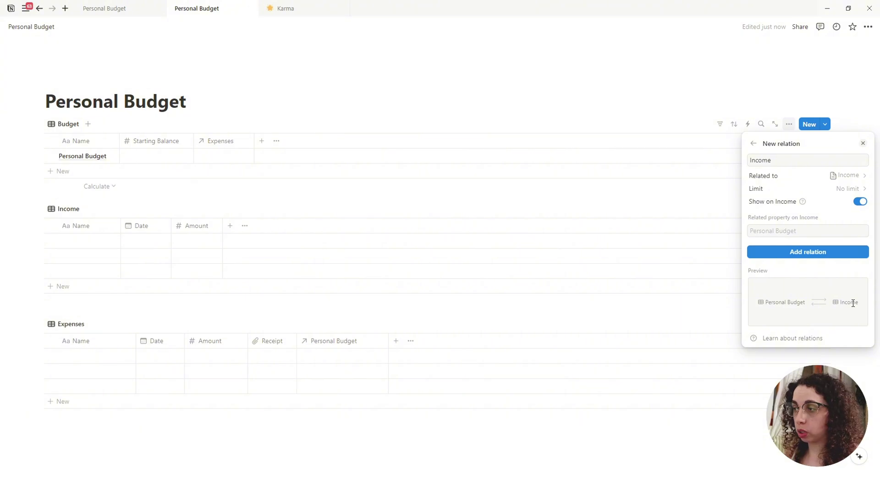
left_click(807, 254)
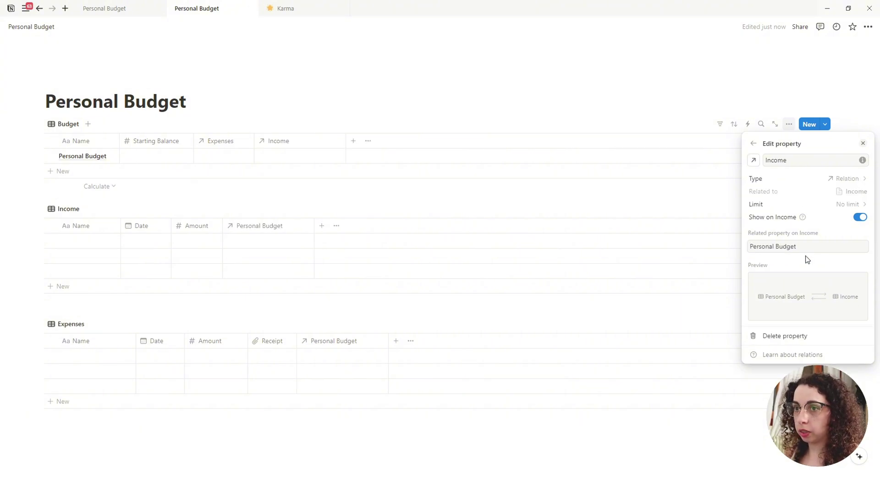
left_click(375, 101)
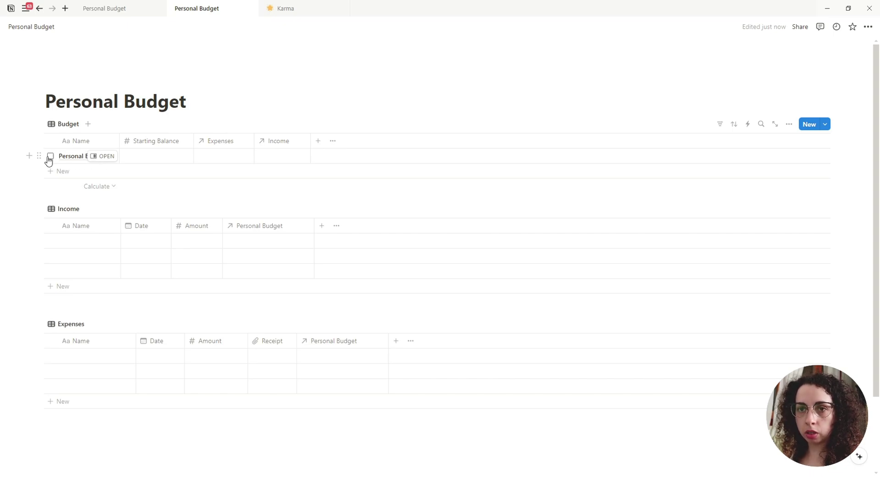
Filter the Income table to entries whose Personal Budget relation contains Personal Budget, and collapse the filter bar.
scroll(370, 209, "down", 1)
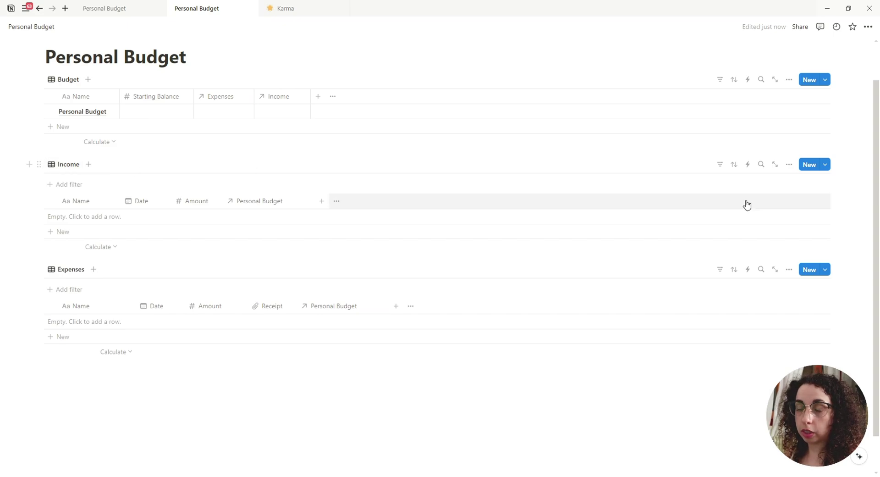
left_click(720, 170)
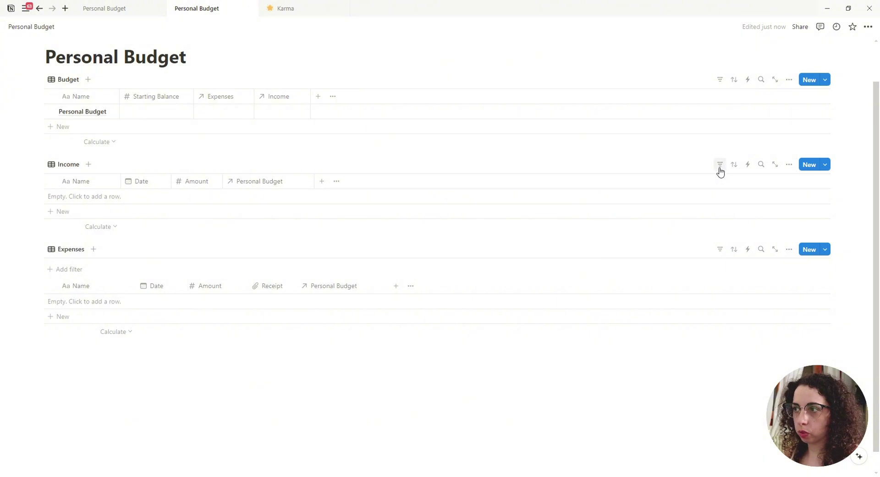
left_click(722, 168)
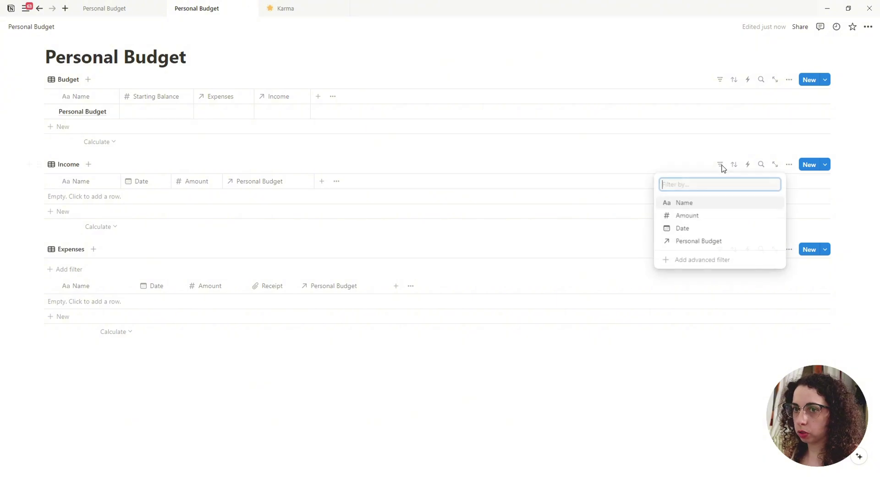
left_click(689, 244)
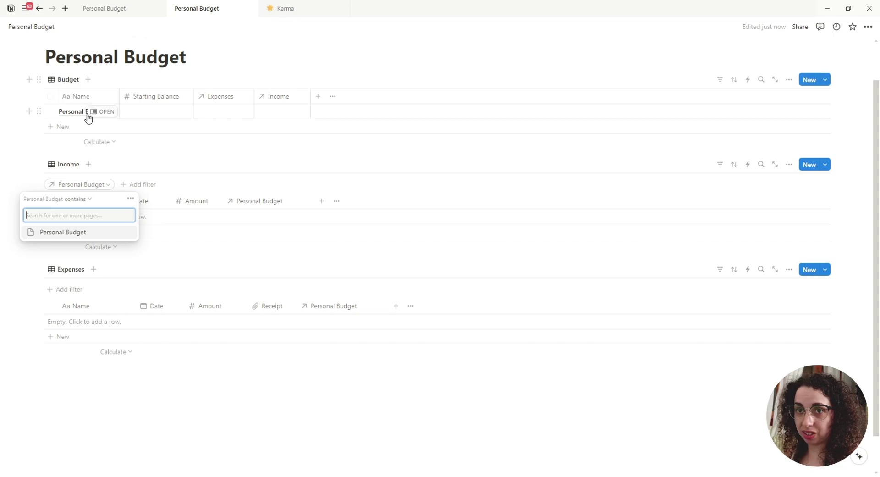
left_click(66, 238)
left_click(720, 165)
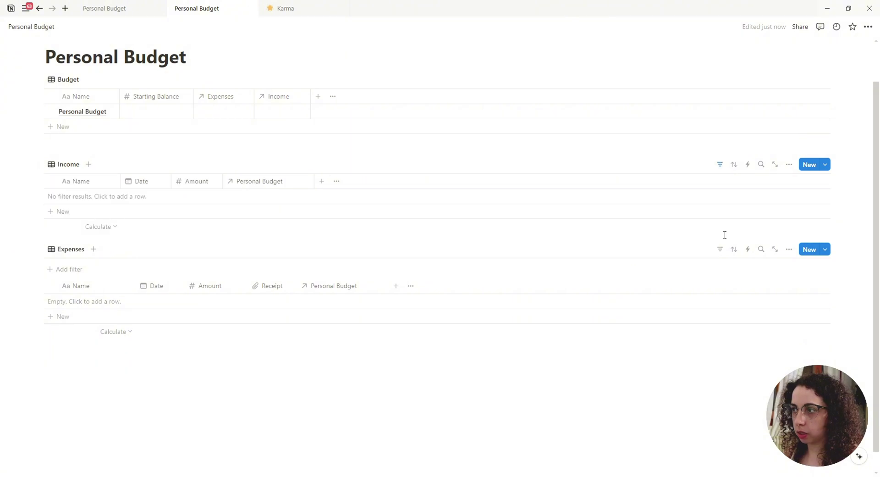
Filter the Expenses table to entries whose Personal Budget relation contains Personal Budget, and collapse the filter bar.
left_click(720, 249)
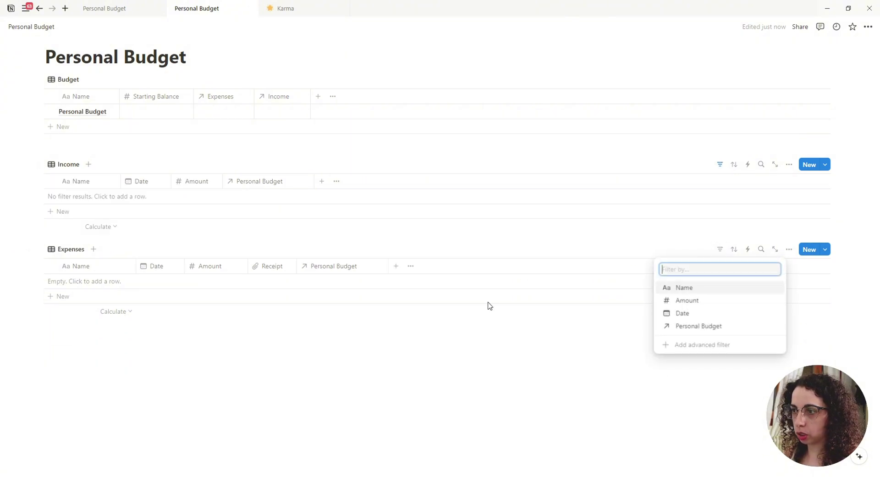
left_click(685, 326)
left_click(85, 316)
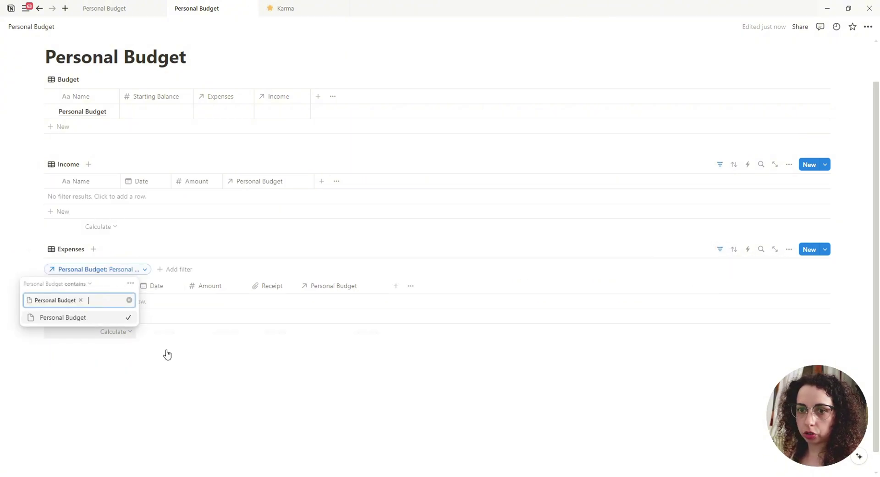
left_click(721, 250)
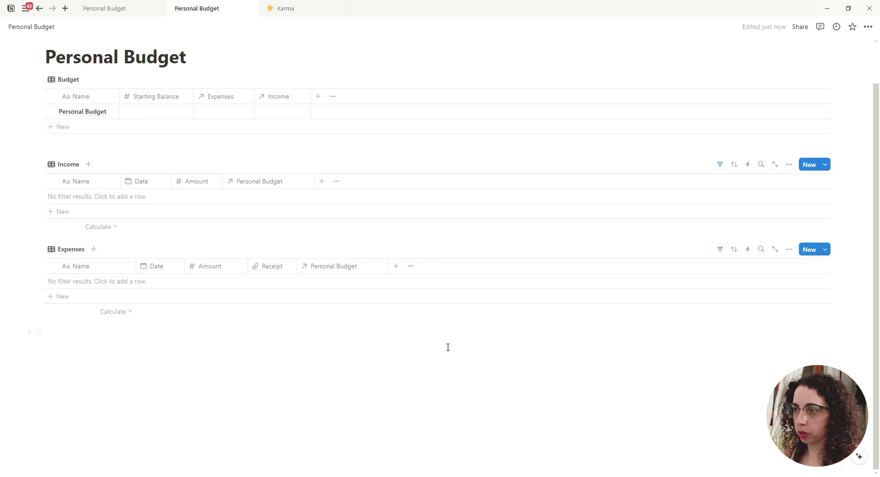
Add one blank row to the filtered Income table and two blank rows to the filtered Expenses table.
left_click(67, 216)
key("Escape")
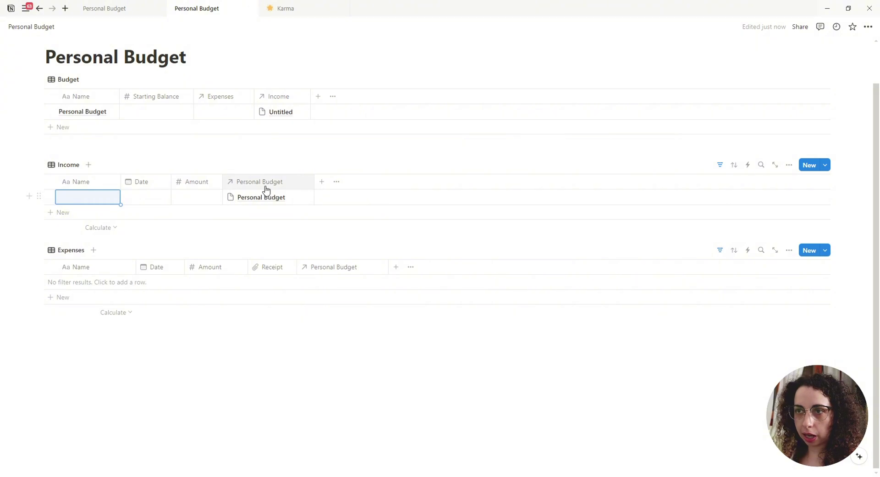
left_click(63, 298)
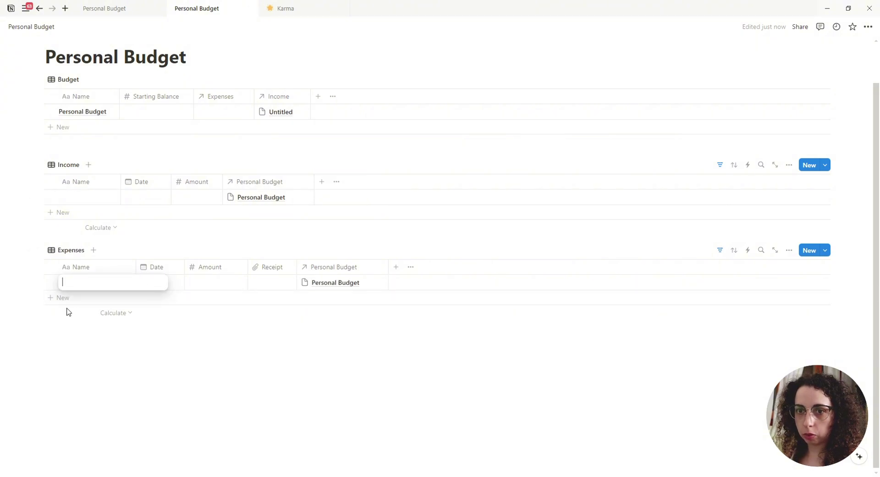
key("Escape")
left_click(65, 303)
key("Escape")
Add two more blank rows to the Income table.
left_click(78, 212)
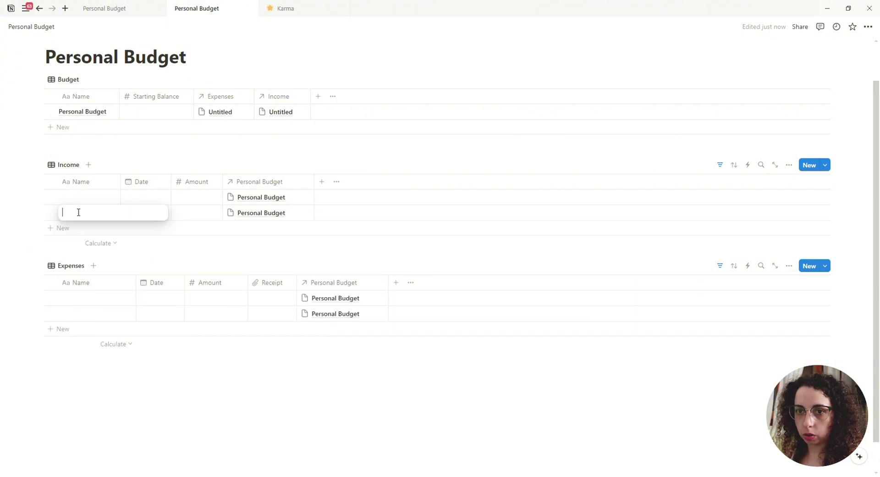
key("Escape")
left_click(72, 228)
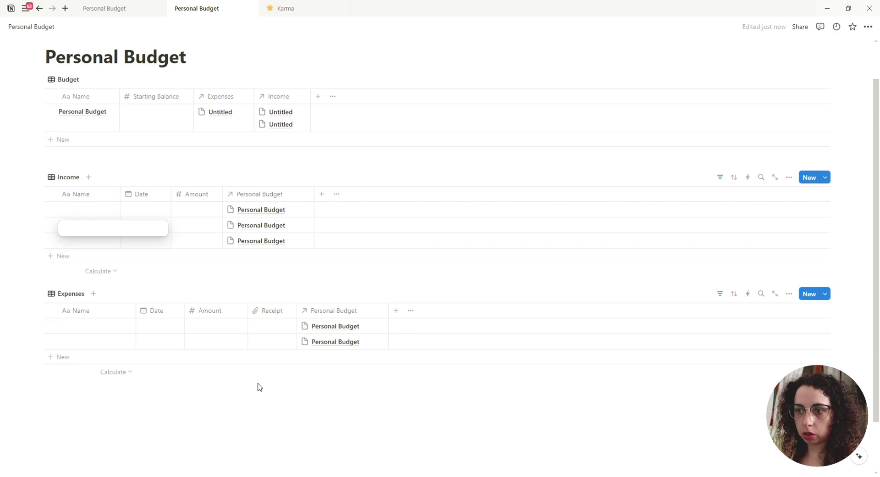
key("Escape")
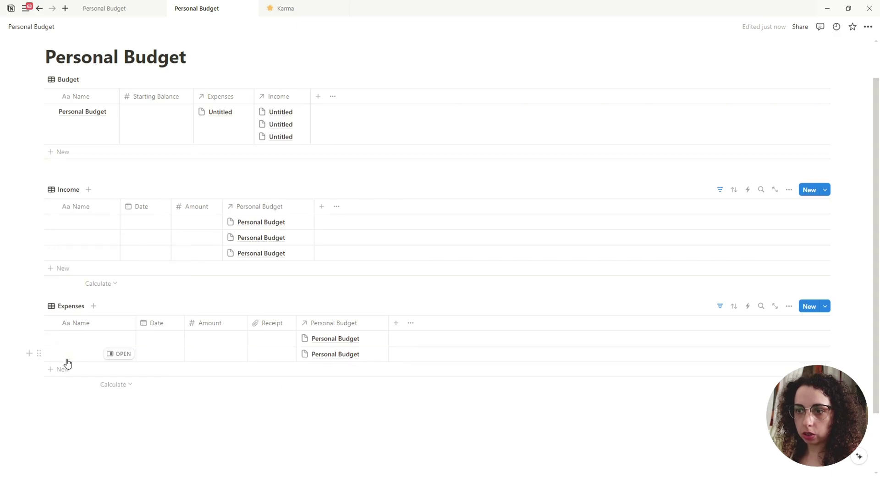
Add a third blank row to the Expenses table and check the Expenses relation of the Personal Budget entry.
left_click(67, 359)
key("Escape")
left_click(67, 369)
key("Escape")
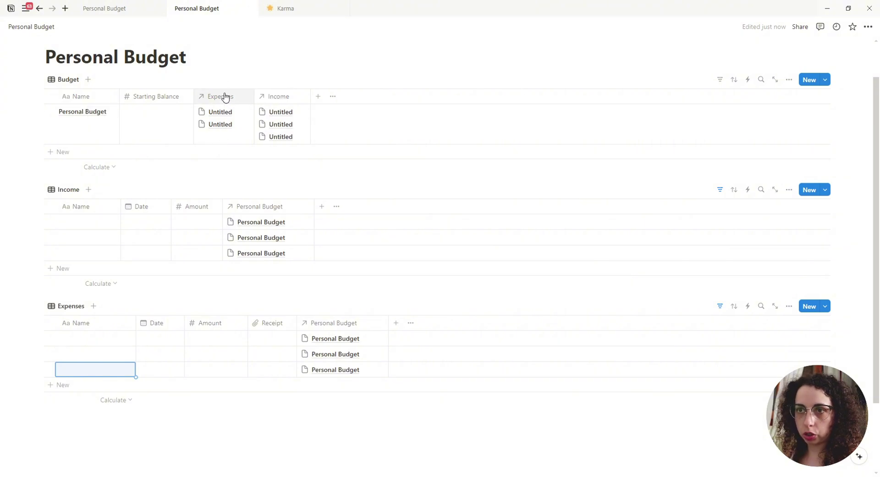
left_click(224, 143)
key("Escape")
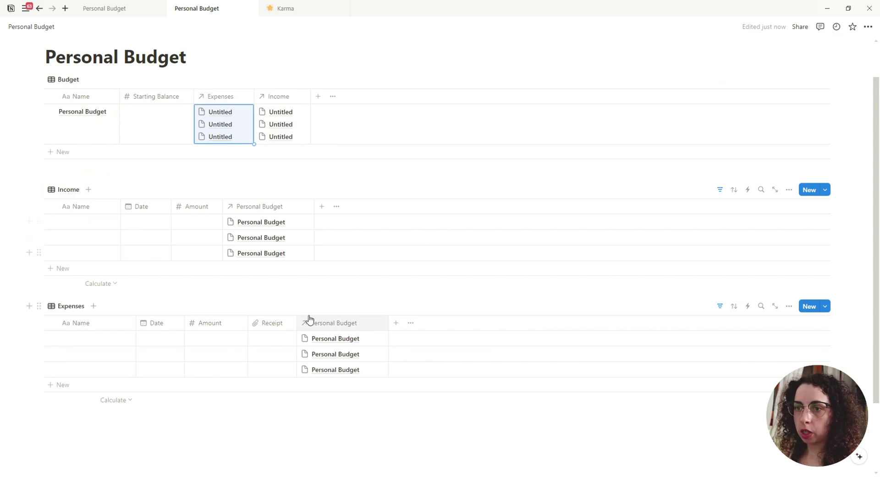
Create a new untitled template for the Income database with its Personal Budget relation linked to the Personal Budget page.
left_click(827, 193)
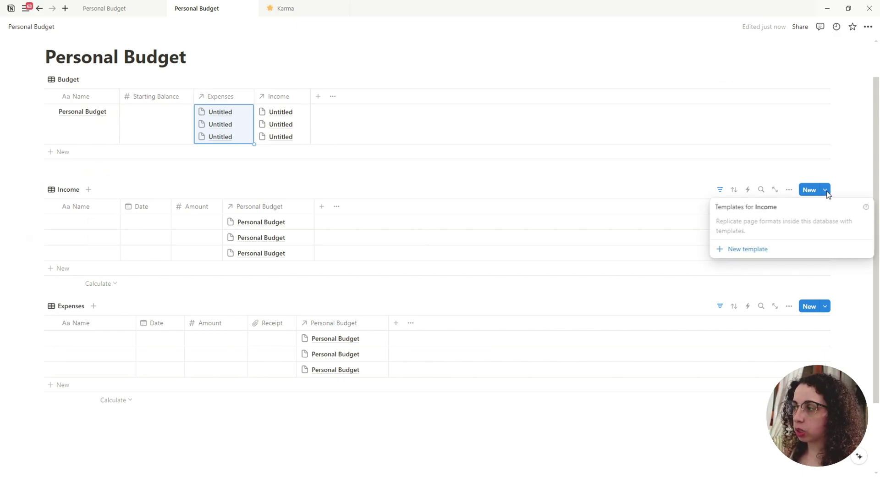
left_click(748, 250)
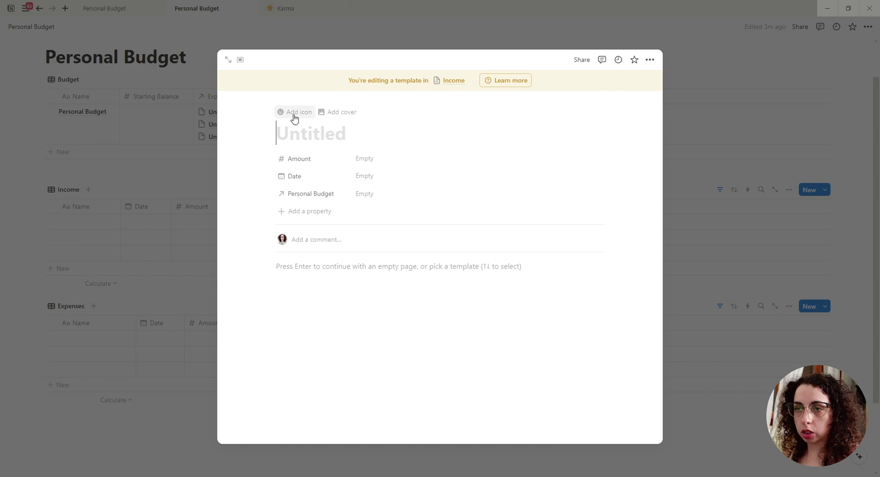
left_click(387, 199)
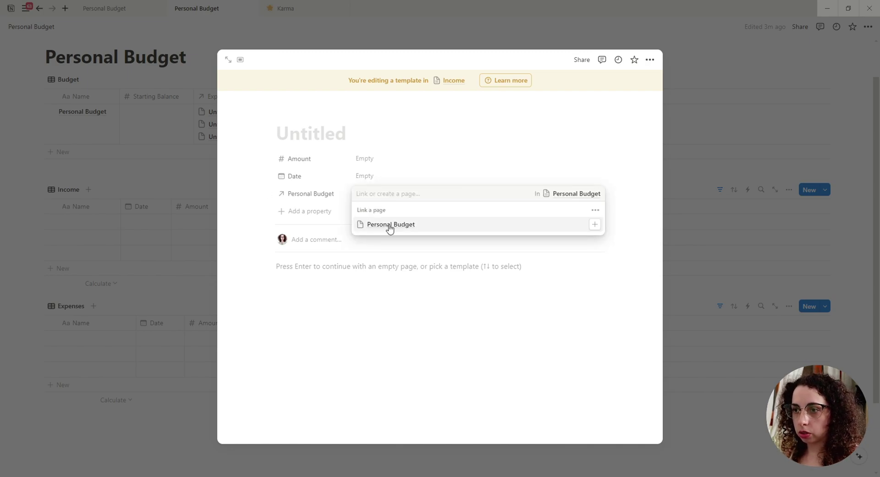
left_click(390, 226)
left_click(345, 302)
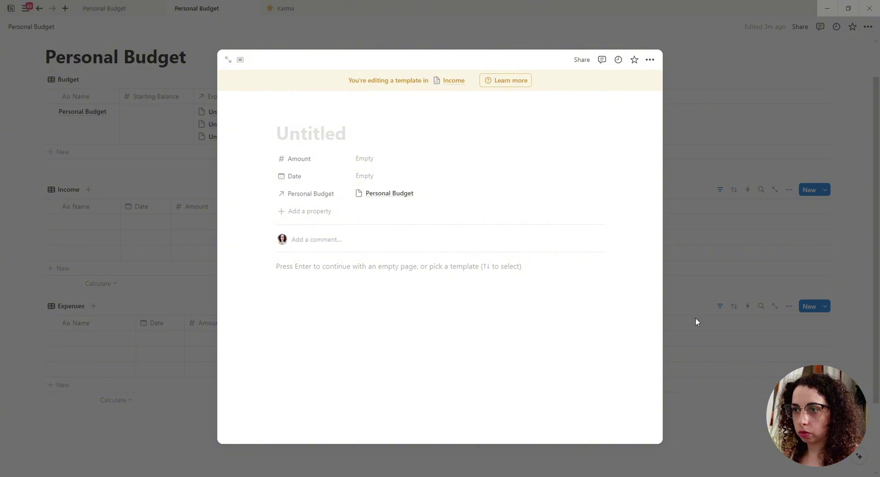
left_click(695, 318)
Create a new untitled template for the Expenses database with its Personal Budget relation linked to the Personal Budget page.
left_click(825, 307)
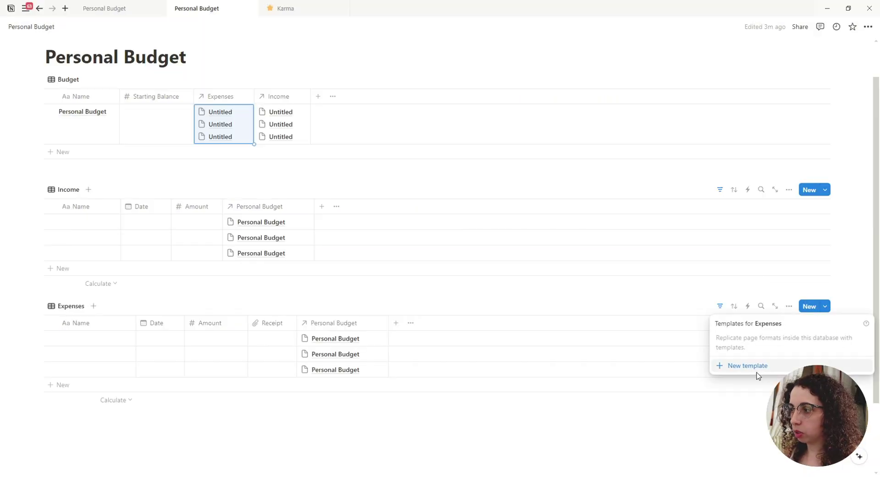
left_click(742, 366)
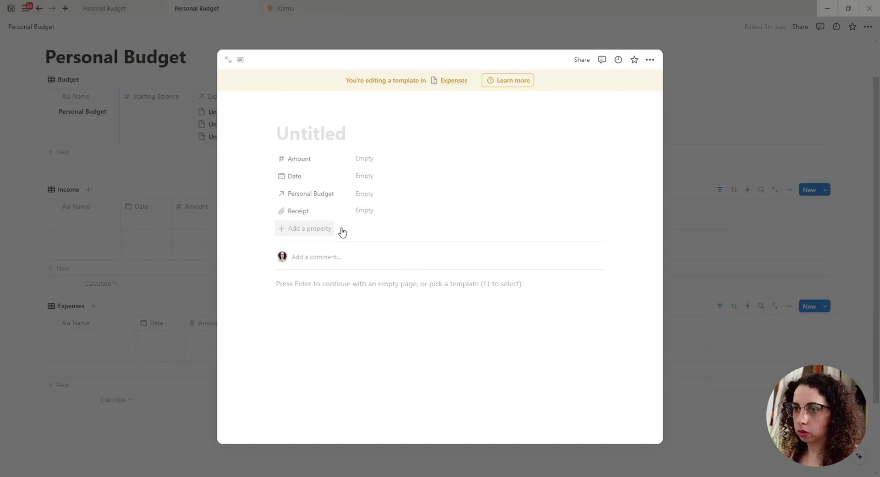
left_click(370, 193)
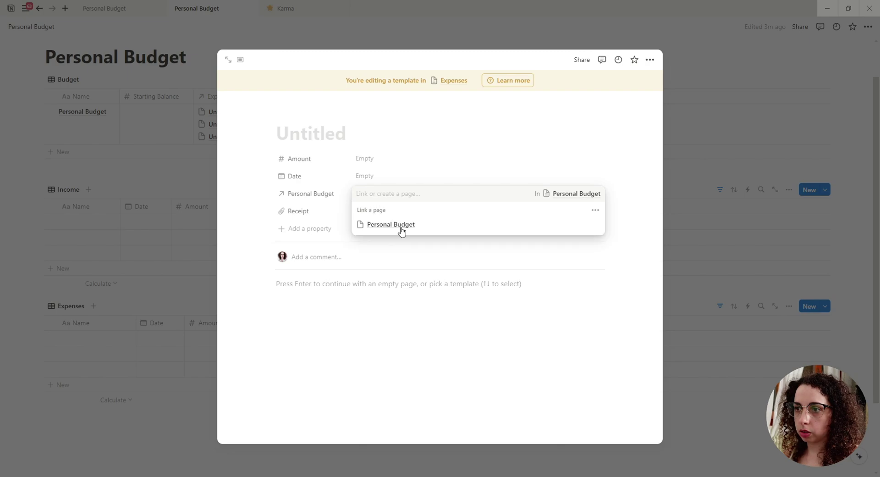
left_click(401, 229)
left_click(780, 253)
left_click(843, 228)
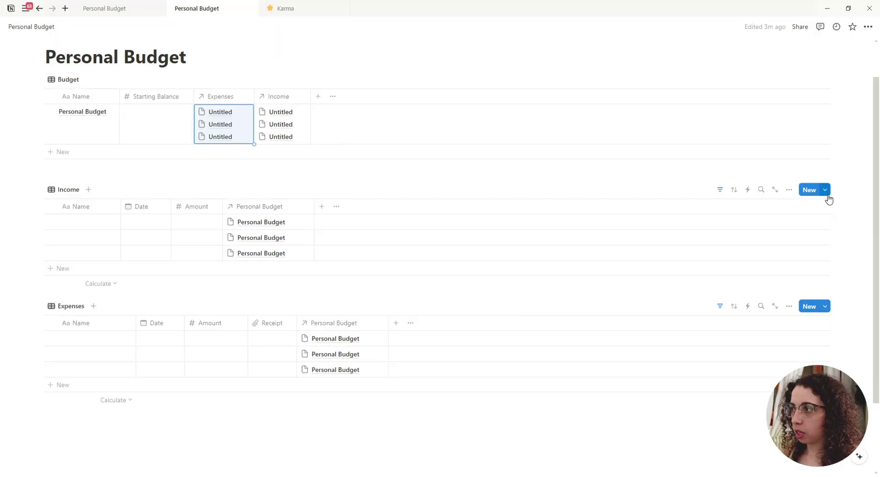
Set the untitled template as the default for the Income database.
left_click(827, 195)
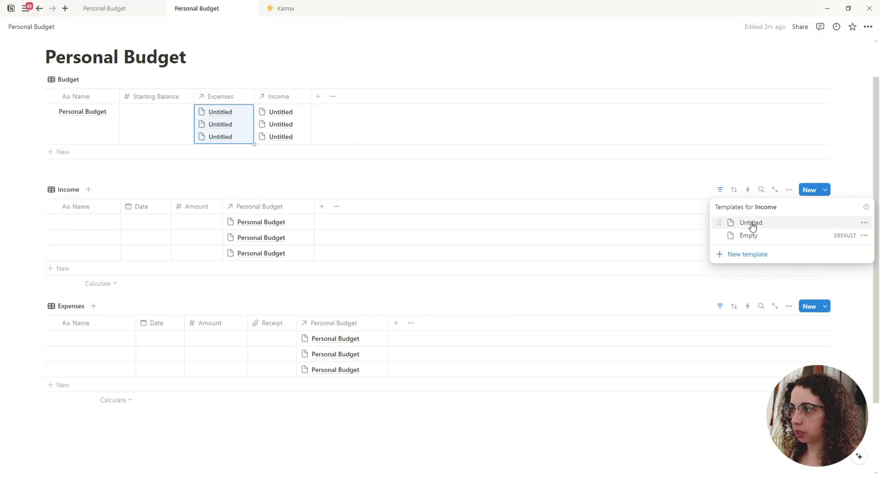
left_click(864, 222)
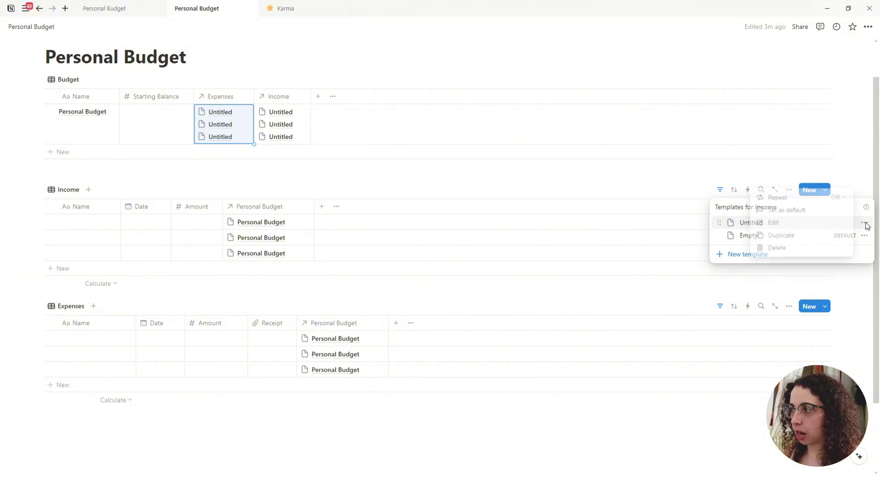
left_click(784, 210)
left_click(454, 242)
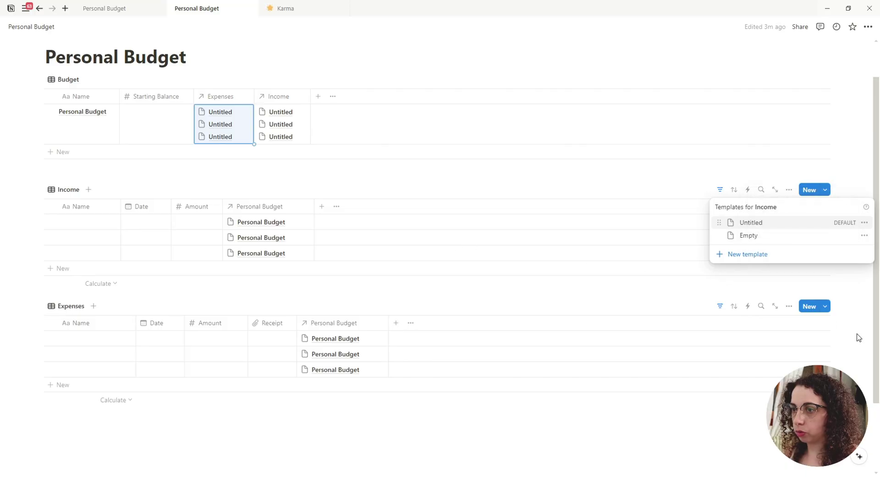
Set the untitled template as the default for the Expenses database and close its template list.
left_click(826, 313)
left_click(825, 306)
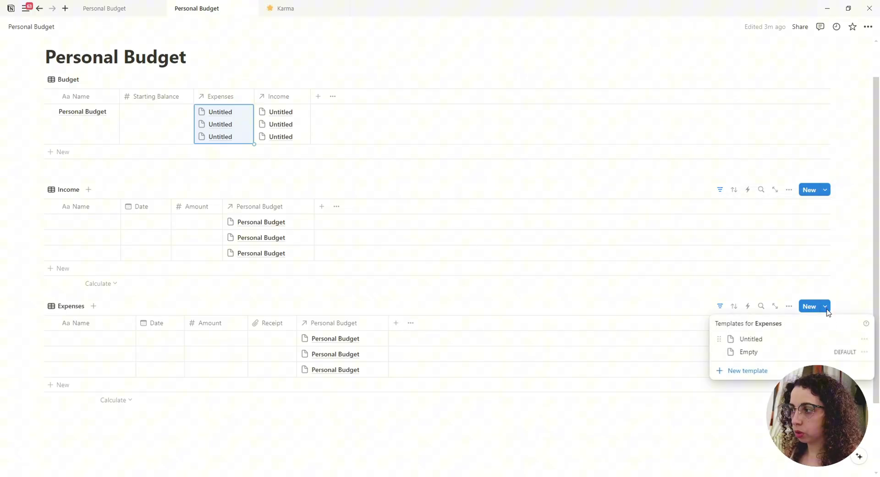
left_click(865, 339)
left_click(785, 325)
left_click(461, 242)
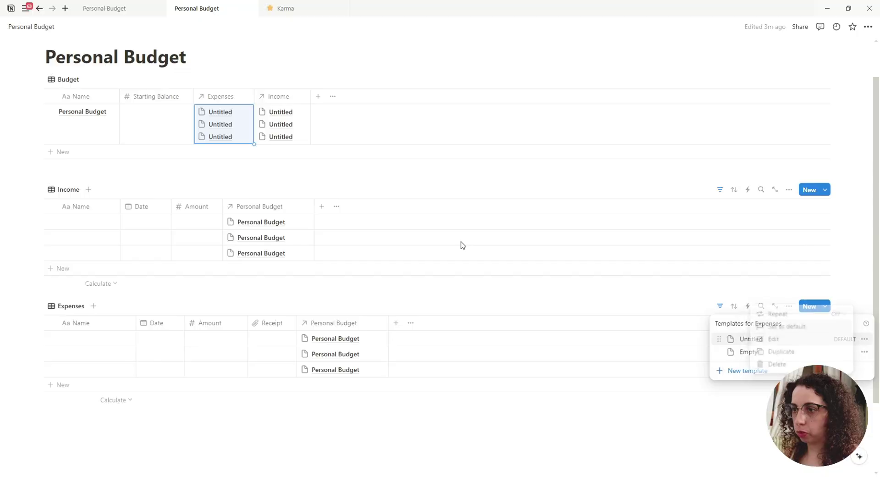
left_click(521, 433)
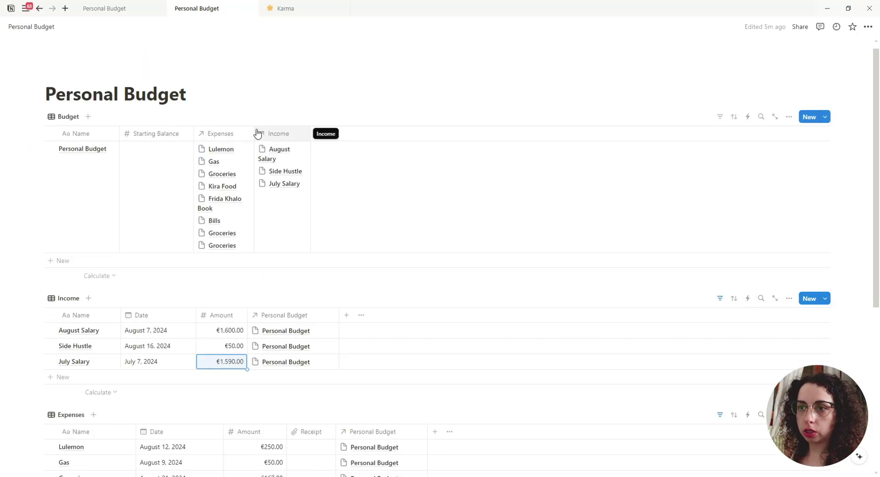
In the Budget table's layout, turn off column wrapping and vertical lines.
left_click(790, 120)
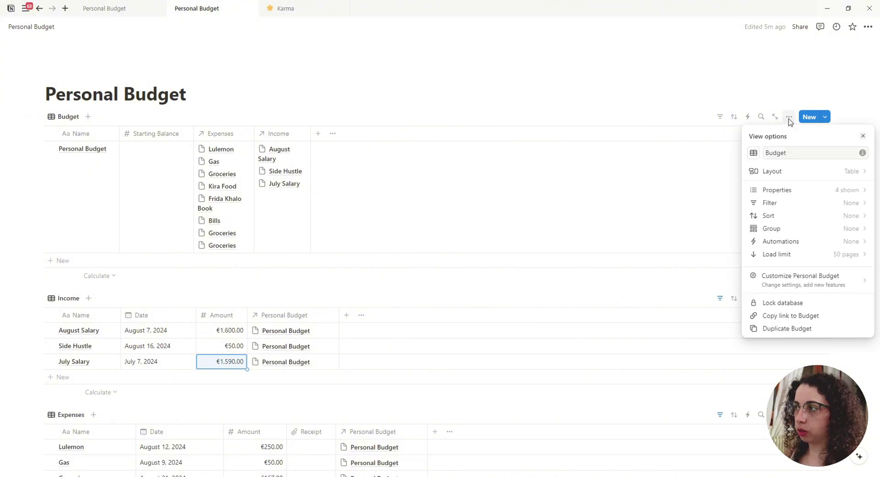
left_click(834, 173)
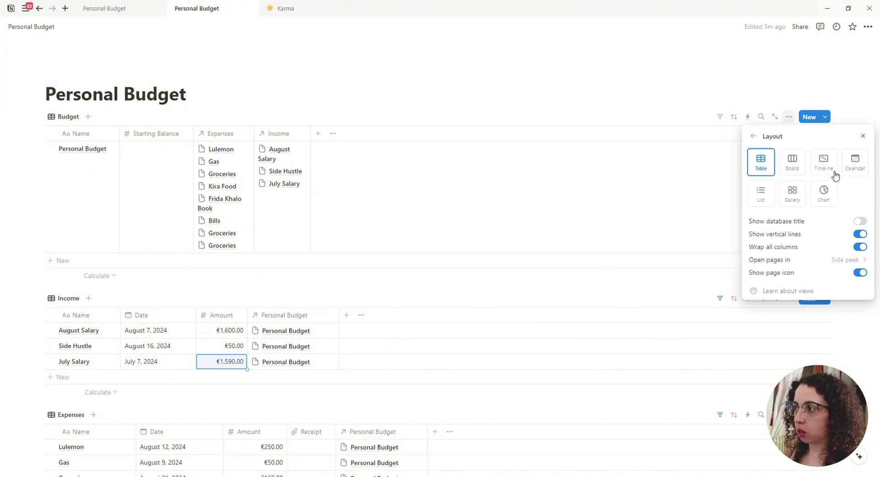
left_click(859, 248)
left_click(860, 248)
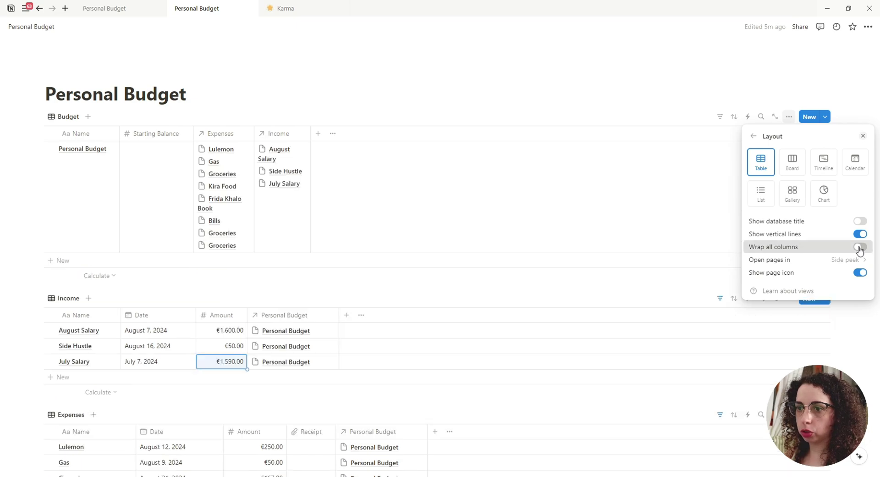
left_click(860, 248)
left_click(860, 248)
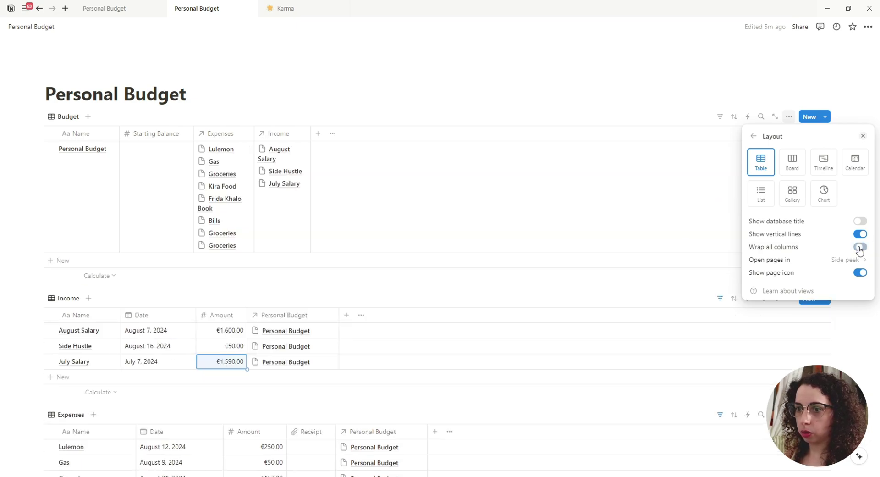
left_click(860, 248)
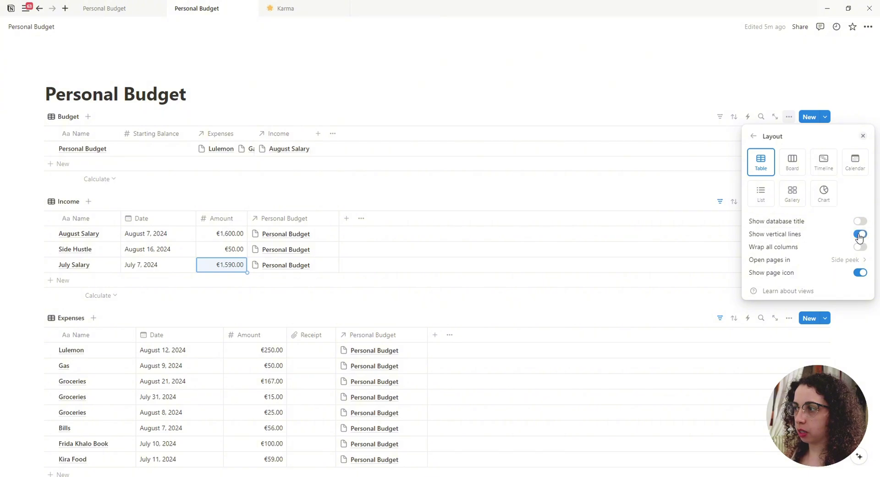
left_click(484, 225)
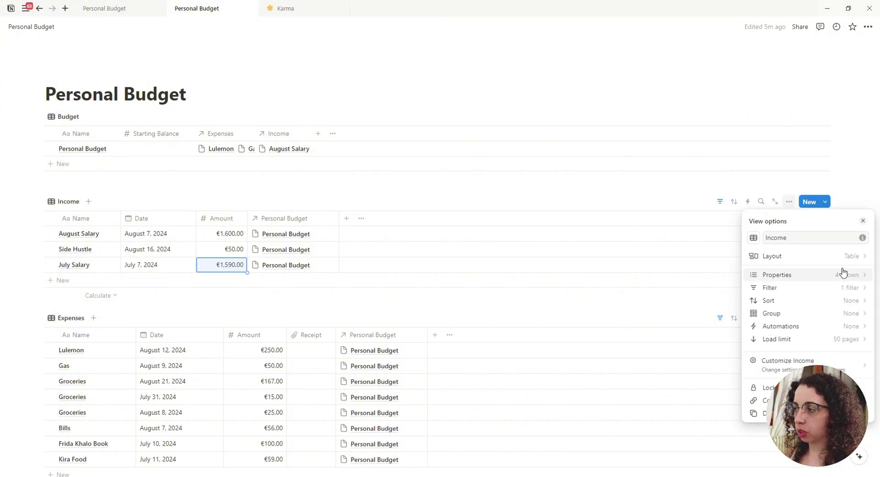
Turn off column wrapping and vertical lines in the layout of the Income table.
left_click(849, 256)
left_click(860, 319)
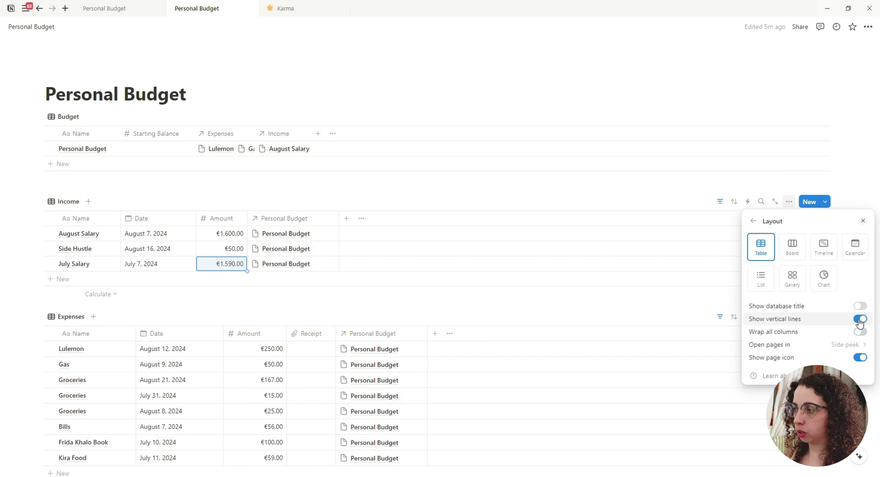
left_click(597, 320)
Turn off vertical lines and column wrapping in the layout of the Expenses table.
left_click(789, 316)
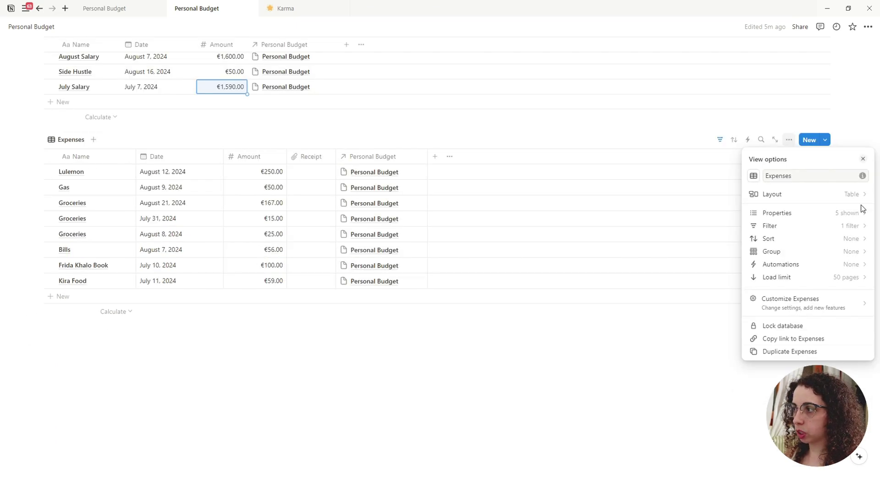
left_click(857, 195)
left_click(860, 270)
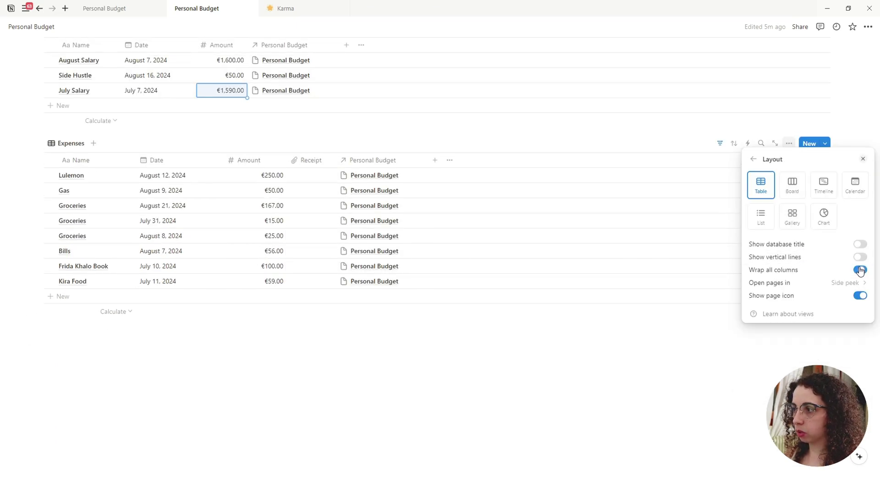
left_click(390, 404)
Add a Rollup property to the Budget table and base it on the Income relation.
scroll(397, 402, "up", 4)
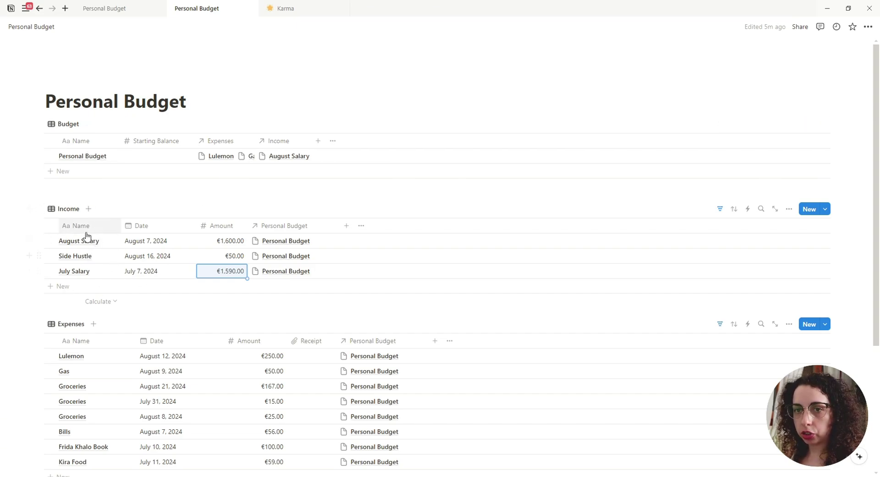
scroll(89, 248, "down", 1)
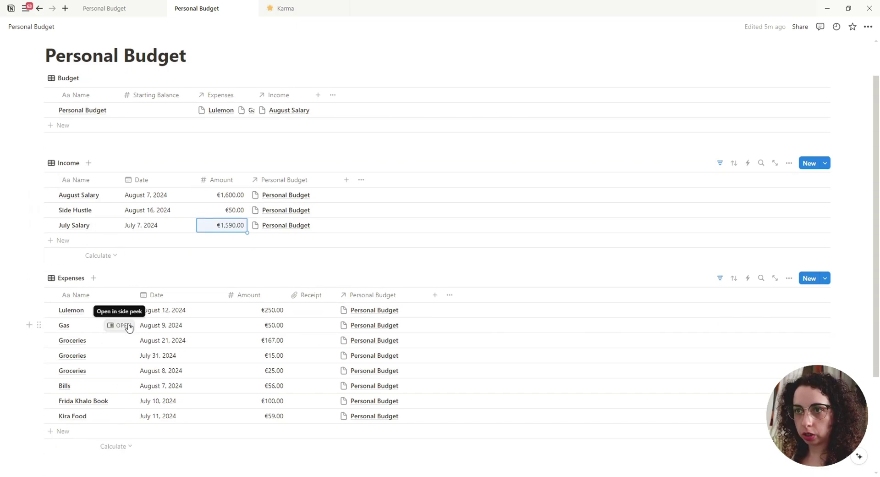
scroll(129, 328, "up", 1)
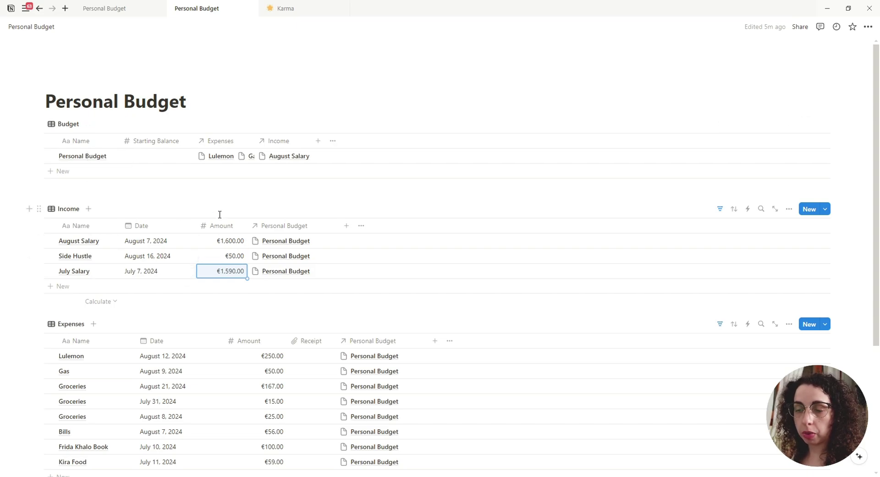
left_click(319, 141)
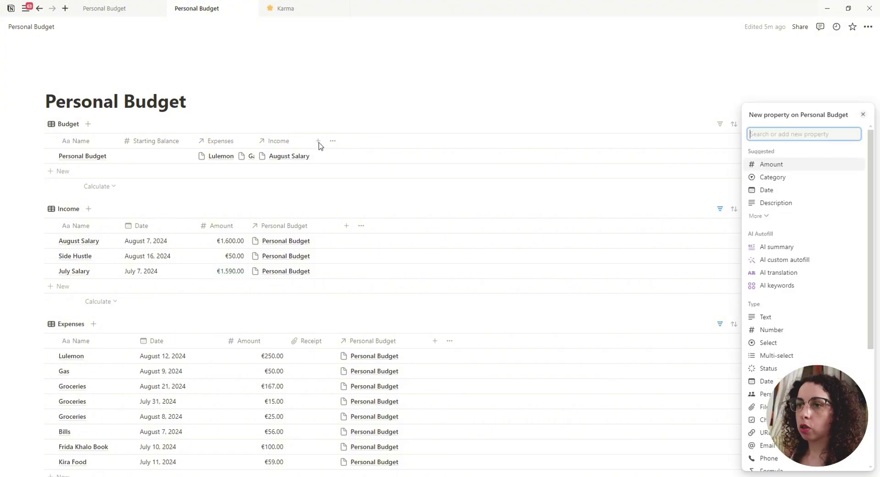
scroll(801, 353, "down", 3)
scroll(801, 360, "down", 1)
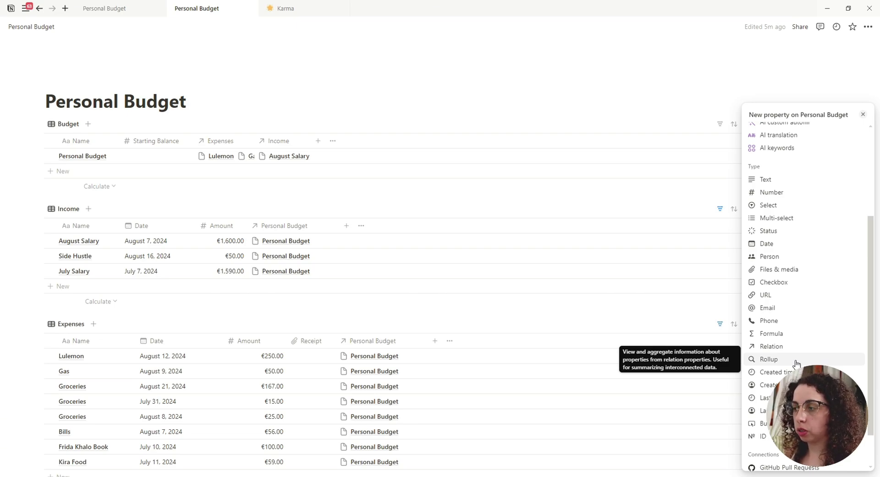
left_click(776, 365)
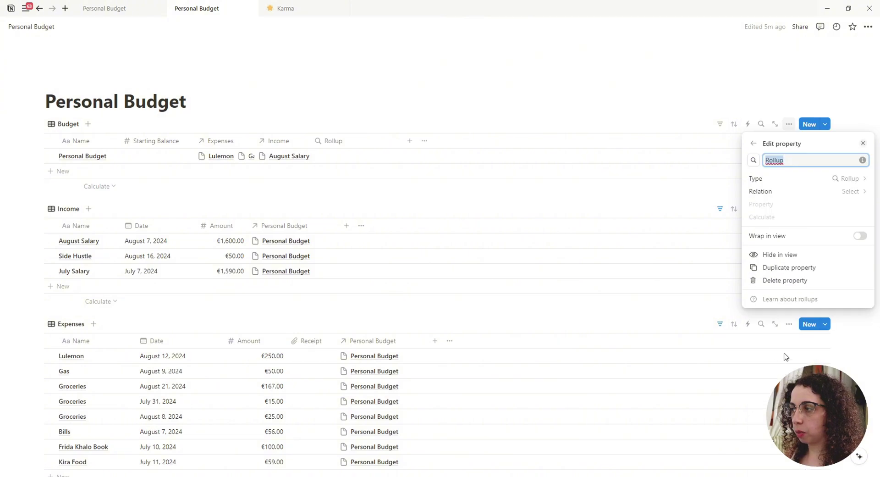
left_click(786, 196)
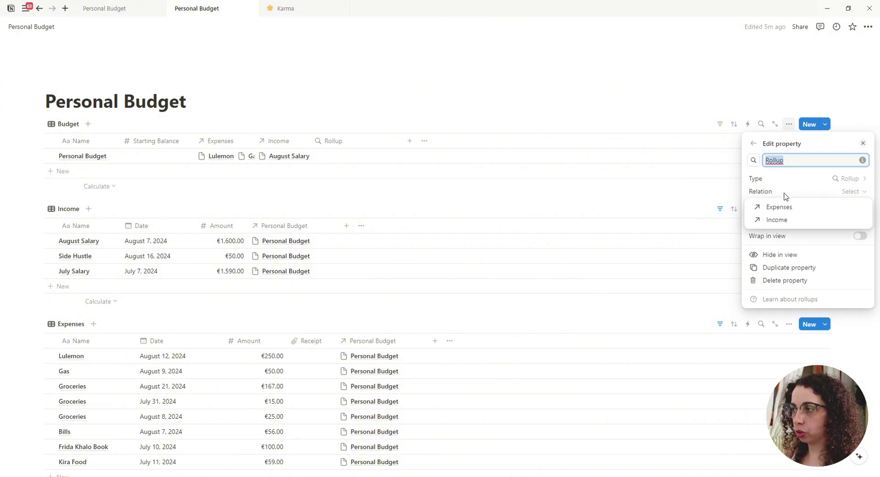
left_click(788, 220)
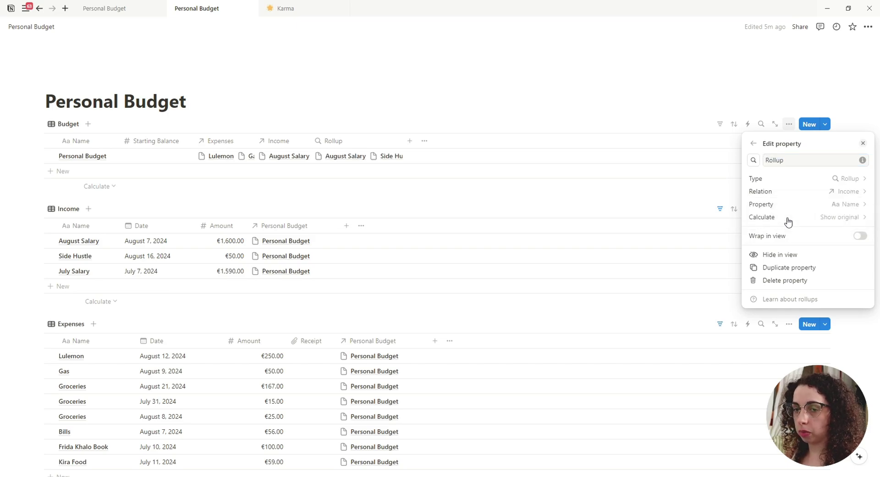
Rename the Budget table's rollup as Total Income and set it to roll up the Amount property.
double_click(779, 161)
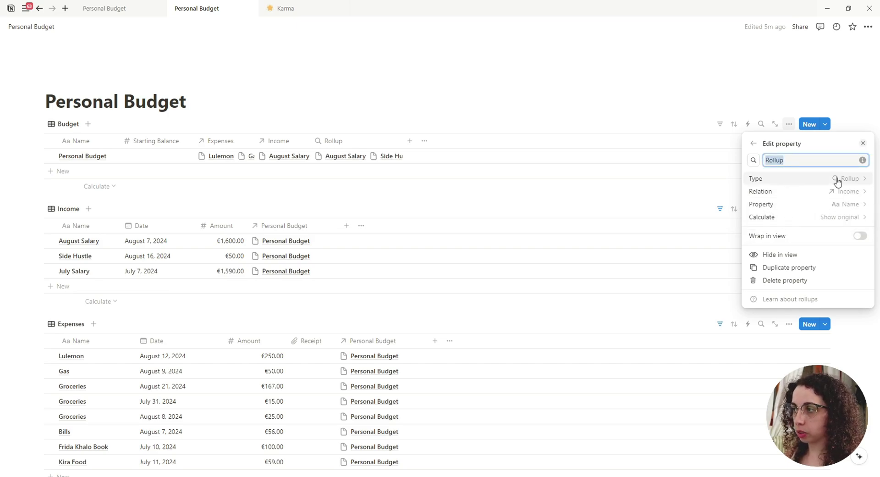
type("Total Income")
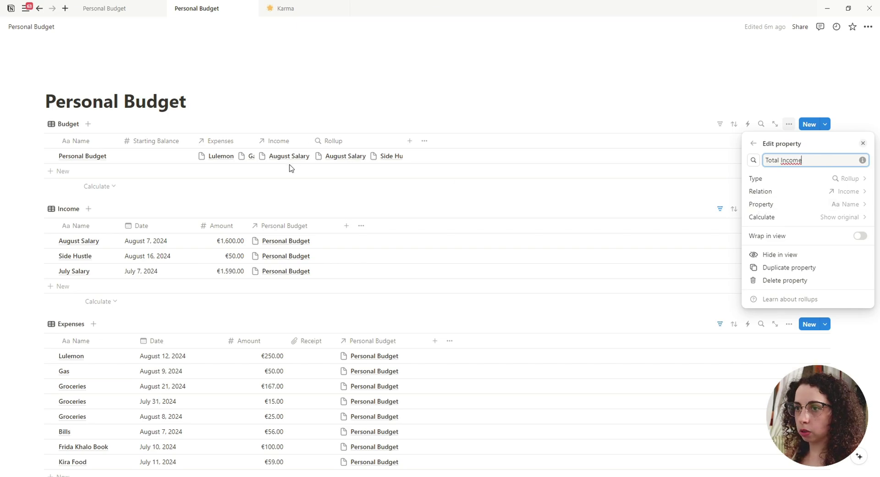
left_click(855, 209)
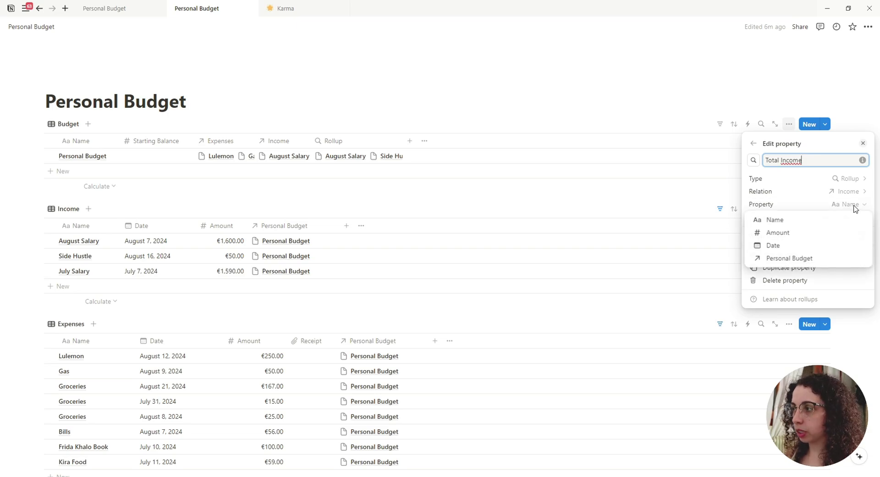
left_click(808, 233)
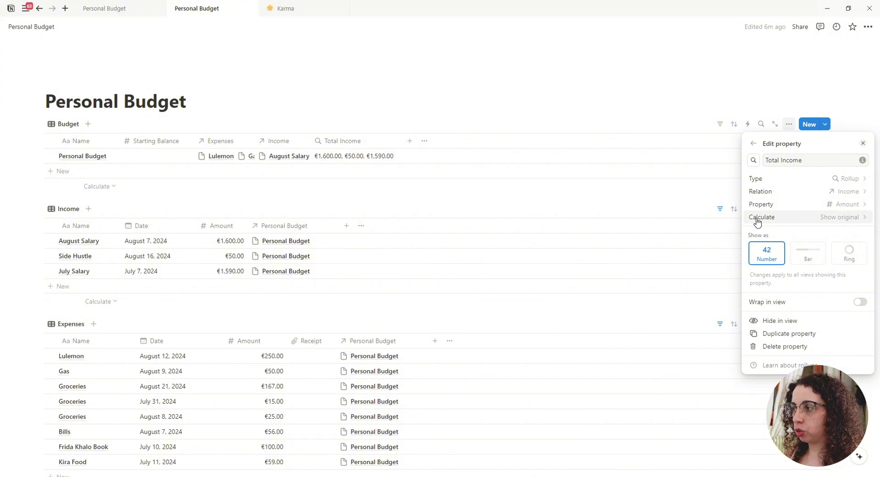
Set the Total Income rollup in the Budget table to calculate the Sum of the amounts.
left_click(835, 223)
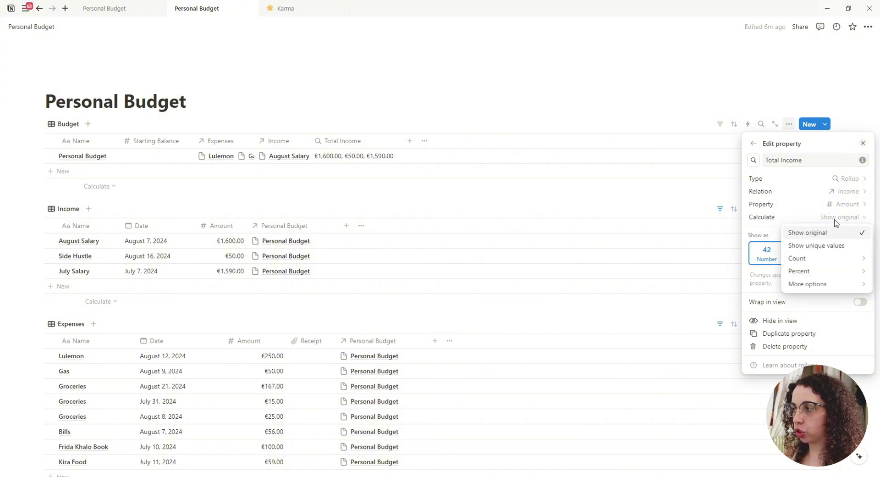
mouse_move(825, 281)
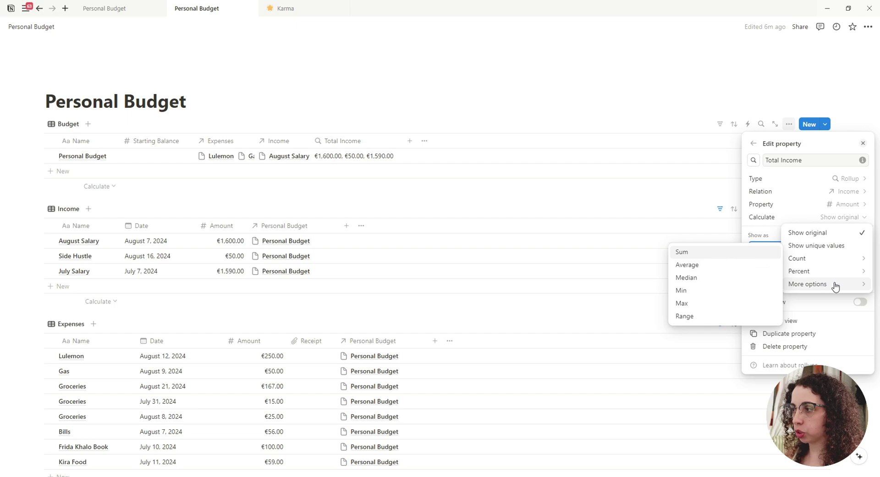
left_click(710, 258)
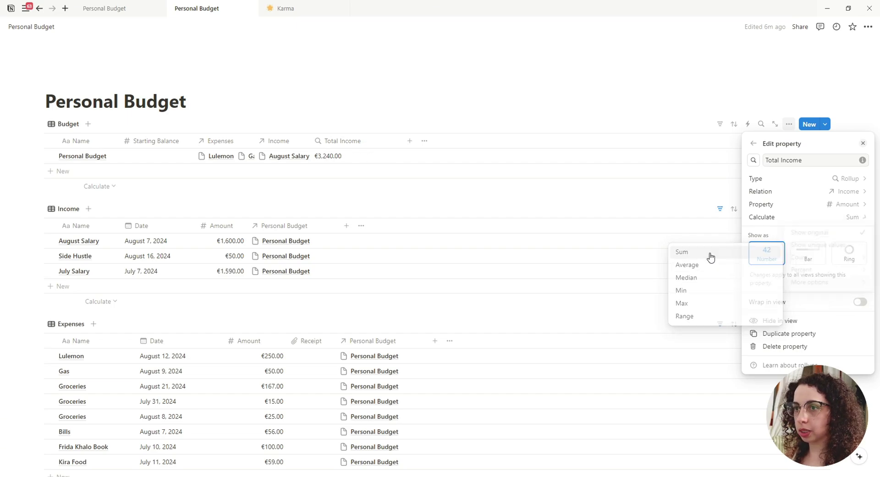
key("Escape")
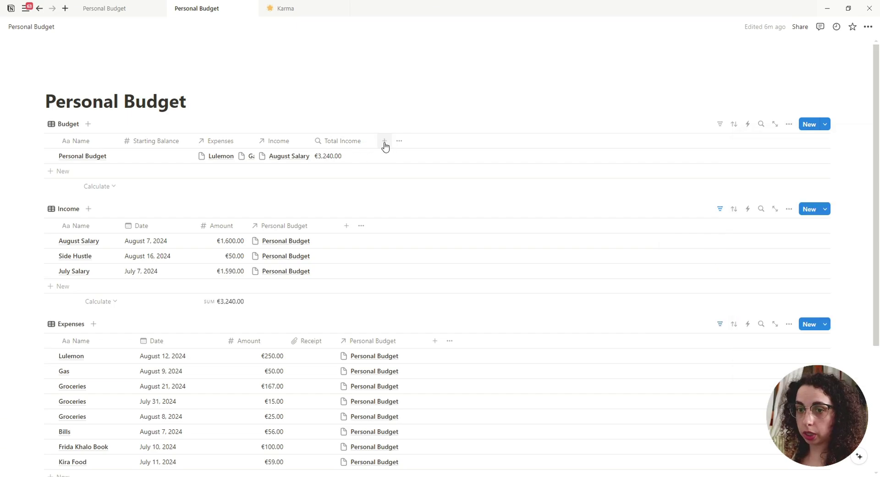
Add a second Rollup property to the Budget table and name it Total Expenses.
left_click(385, 141)
scroll(780, 342, "down", 2)
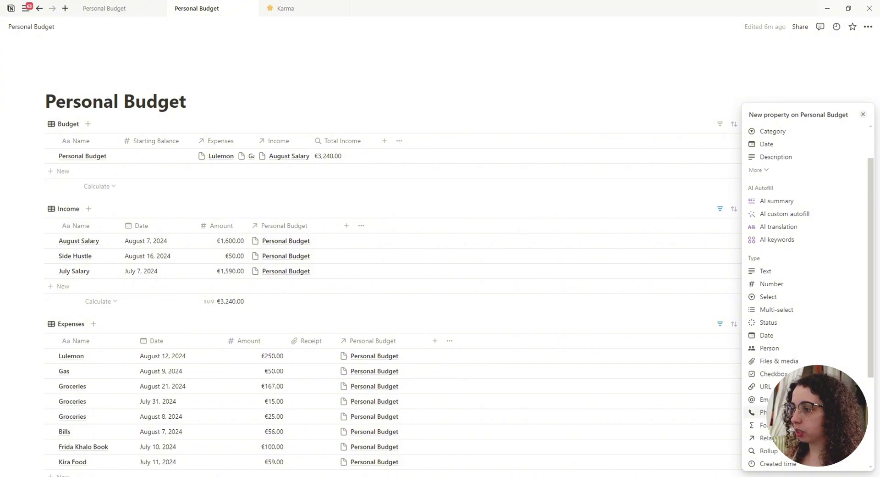
left_click(774, 451)
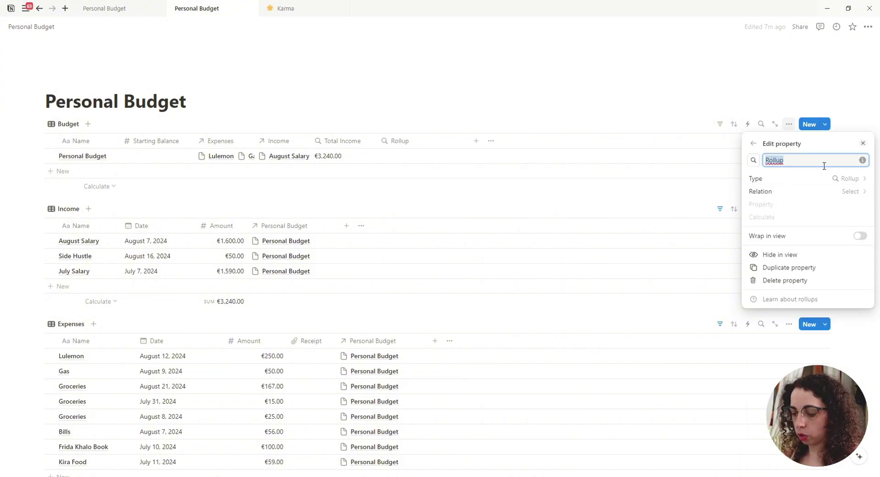
type("Total Expen")
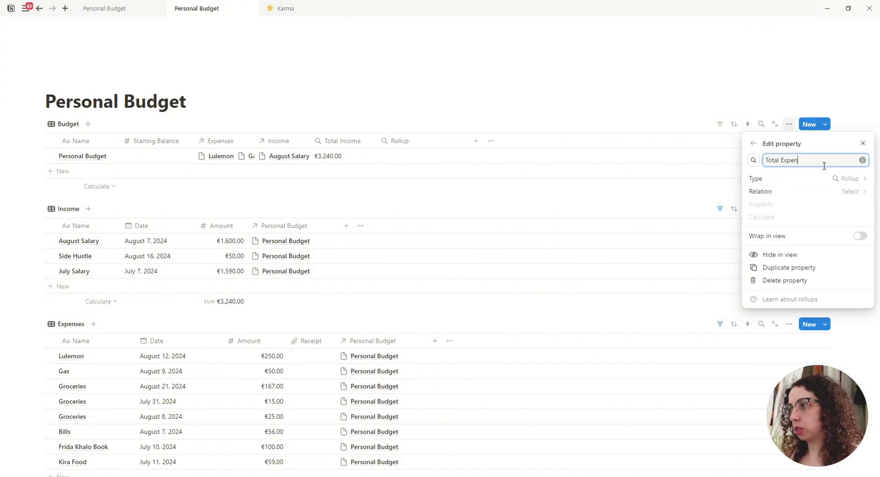
type("ses")
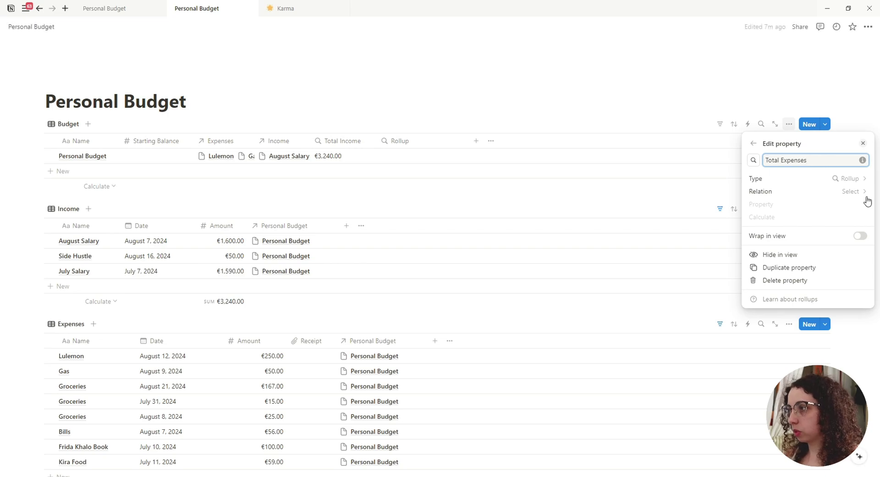
Set the Total Expenses rollup to the Sum of the Amount property from the Expenses relation, and narrow its column.
left_click(857, 193)
left_click(799, 212)
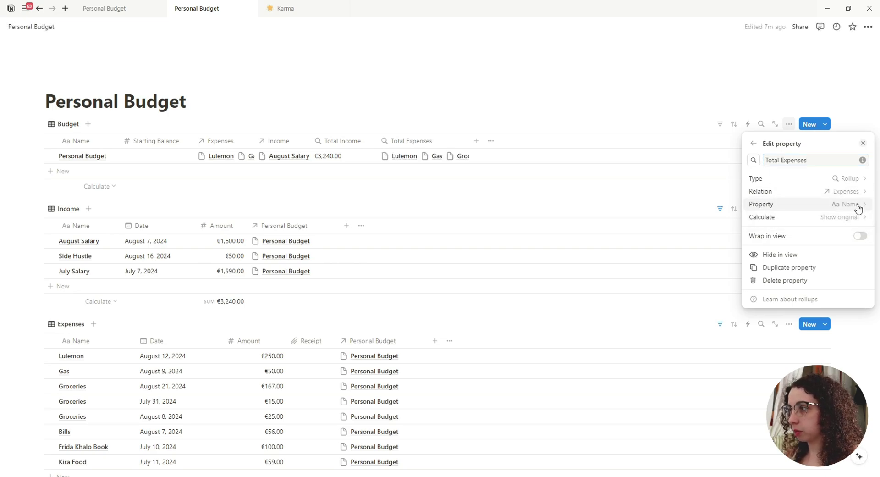
left_click(857, 205)
left_click(793, 233)
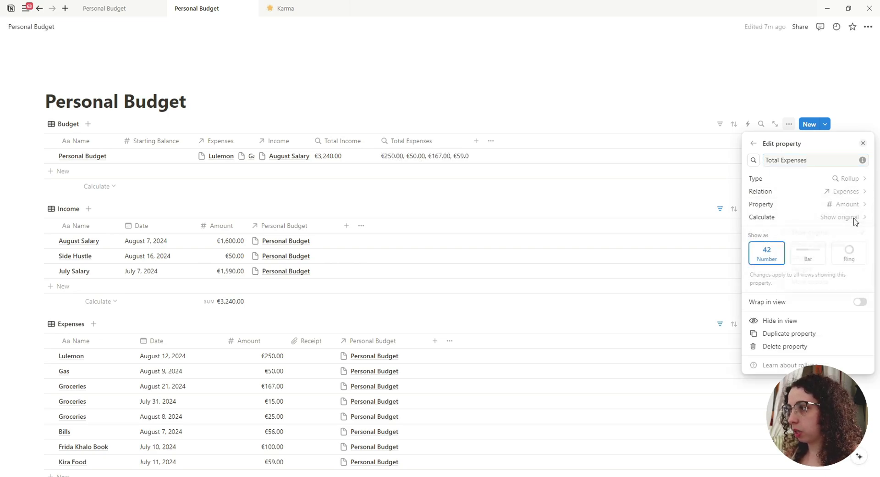
left_click(856, 218)
mouse_move(816, 285)
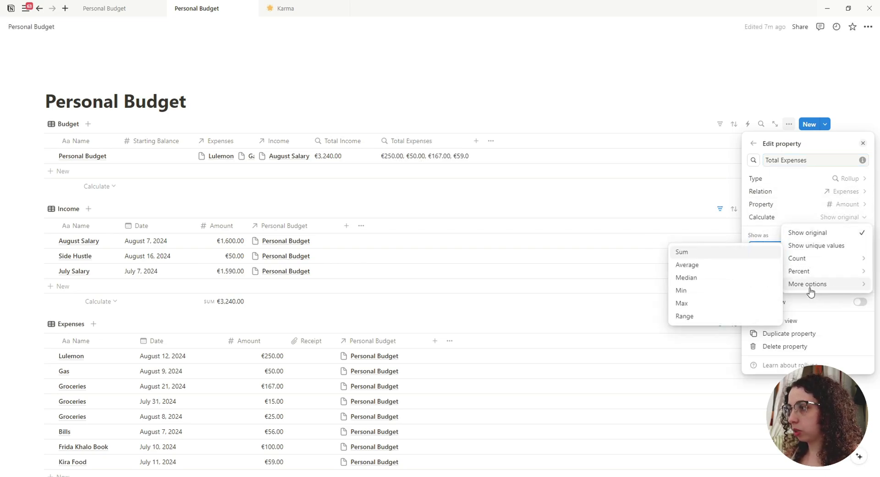
left_click(702, 253)
left_click_drag(469, 135, 443, 141)
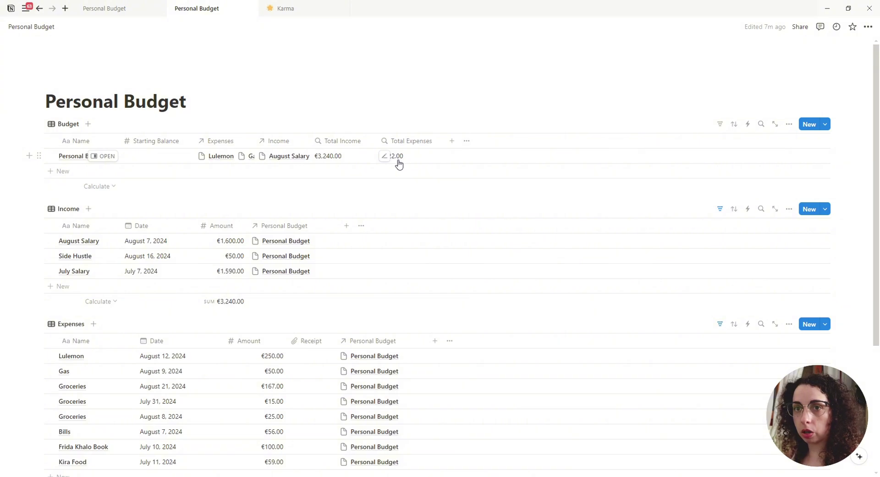
Add a Formula property to the Budget table and name it Current Balance.
left_click(451, 145)
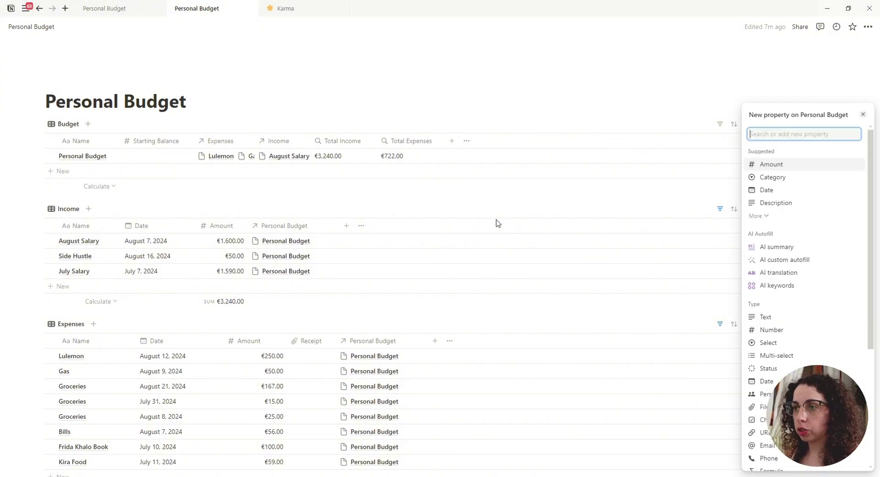
scroll(793, 316, "down", 3)
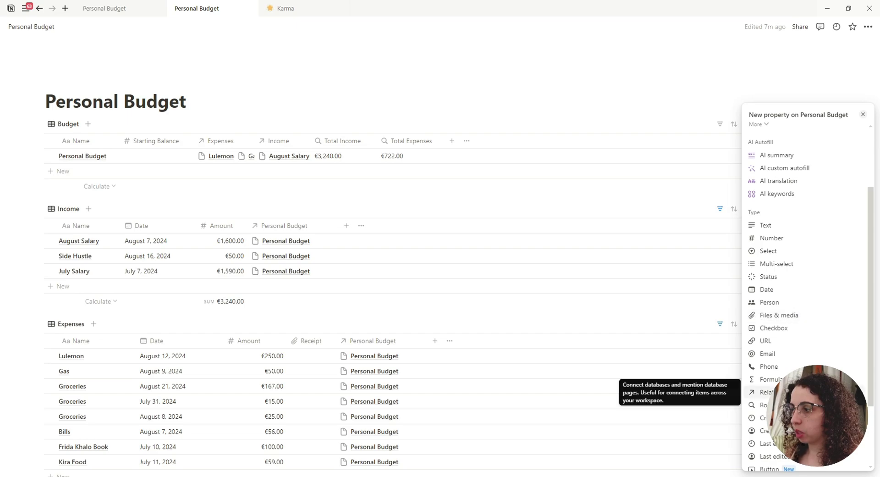
left_click(765, 380)
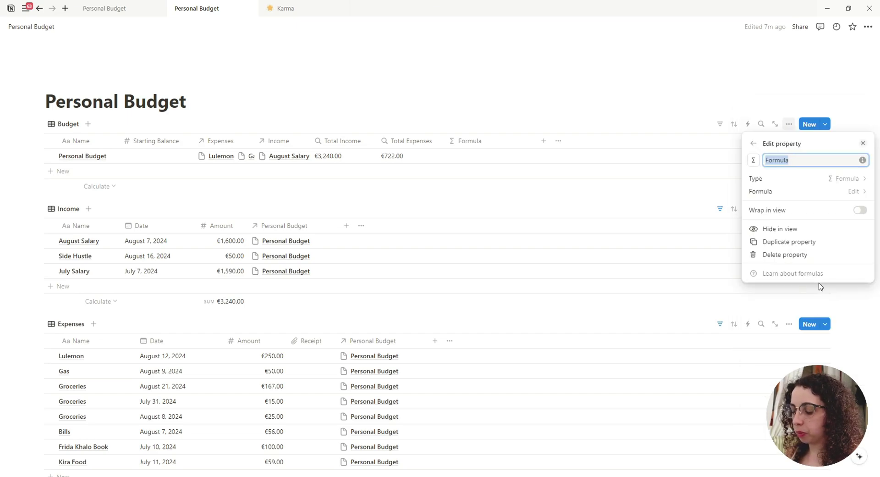
type("Current Balance")
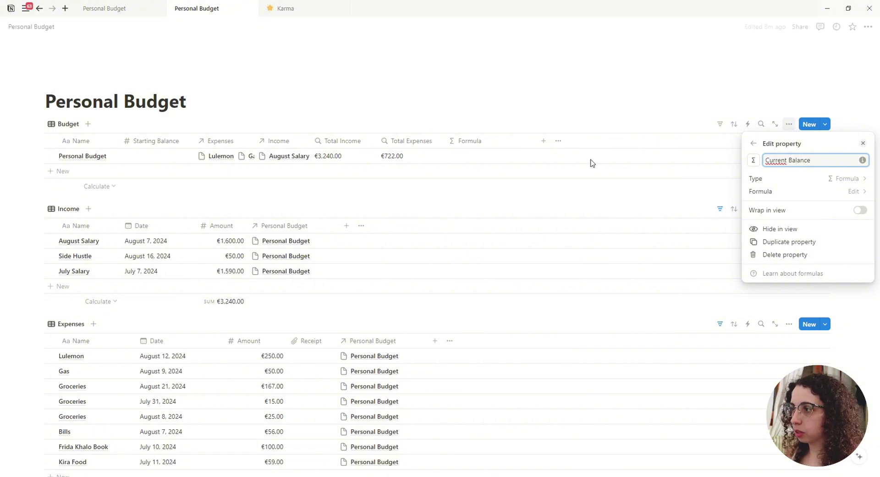
Define the Current Balance formula as Starting Balance + Total Income - Total Expenses.
left_click(474, 160)
left_click(474, 160)
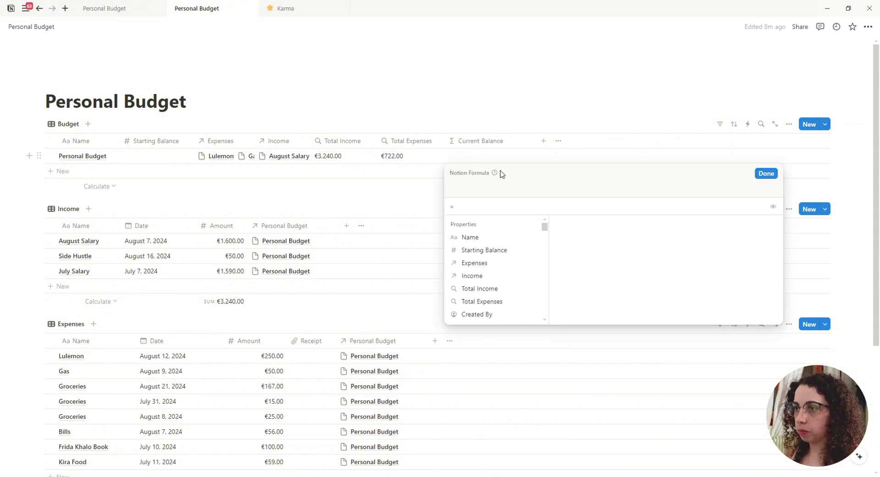
left_click(485, 250)
type("+")
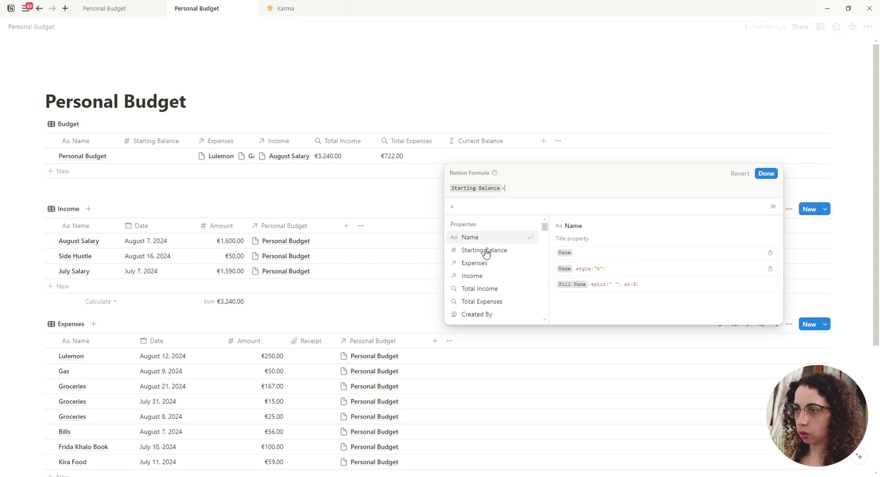
left_click(489, 292)
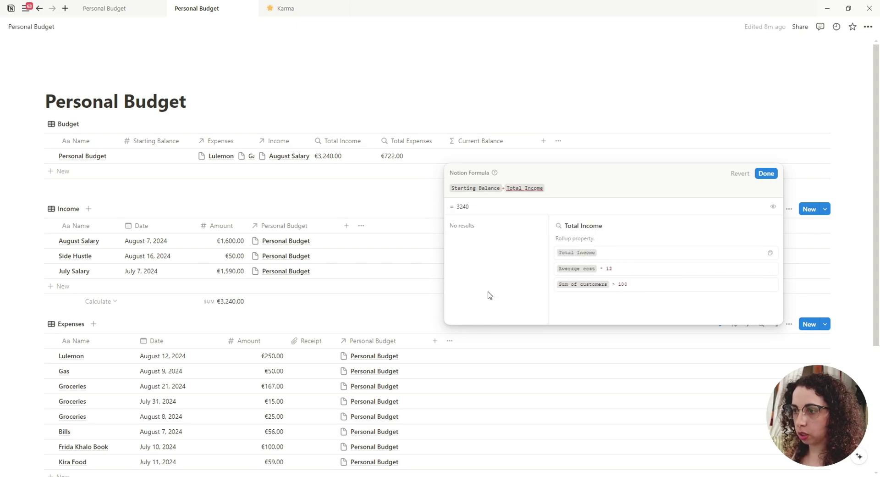
type("-")
left_click(505, 305)
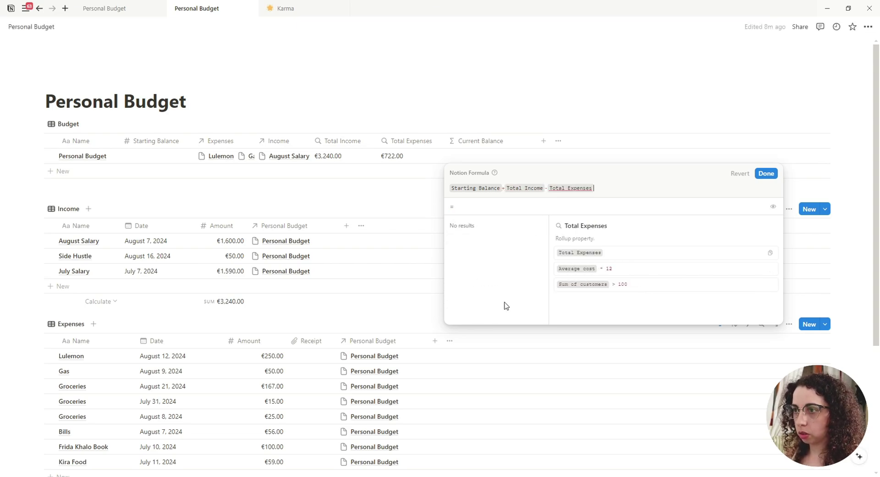
left_click(765, 176)
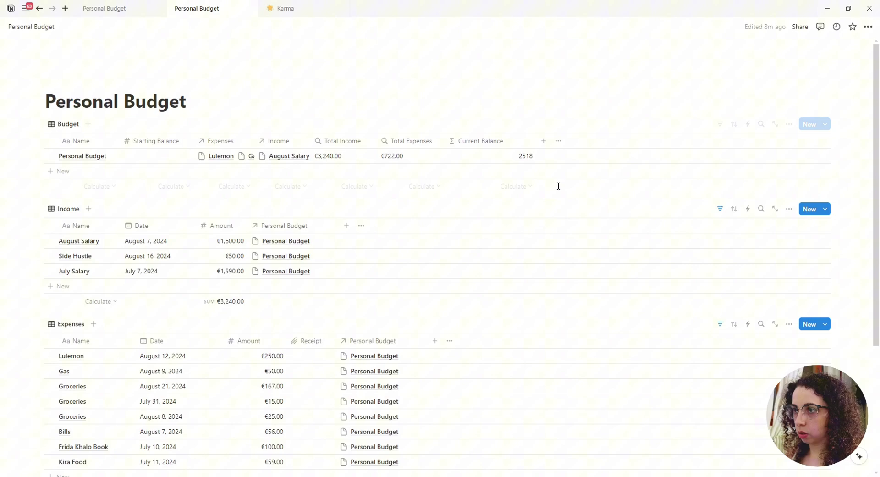
Set the Current Balance number format to Euro and move the column directly after Starting Balance.
left_click(487, 150)
left_click(477, 178)
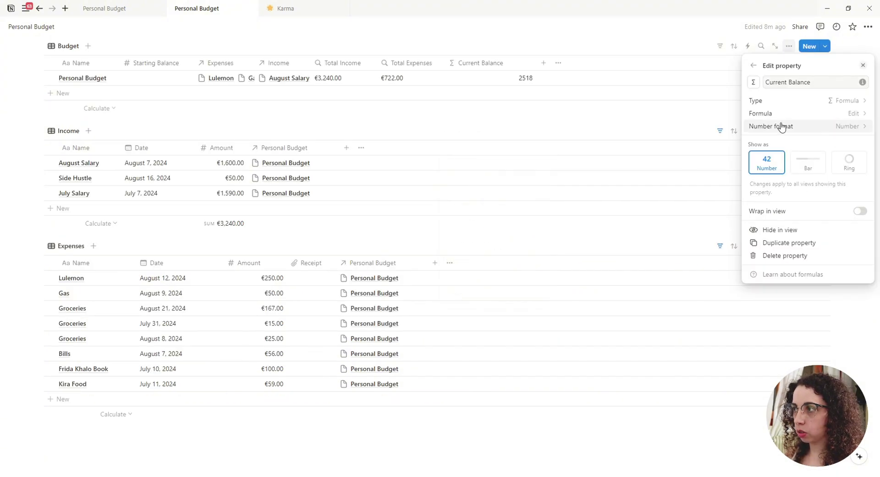
left_click(838, 126)
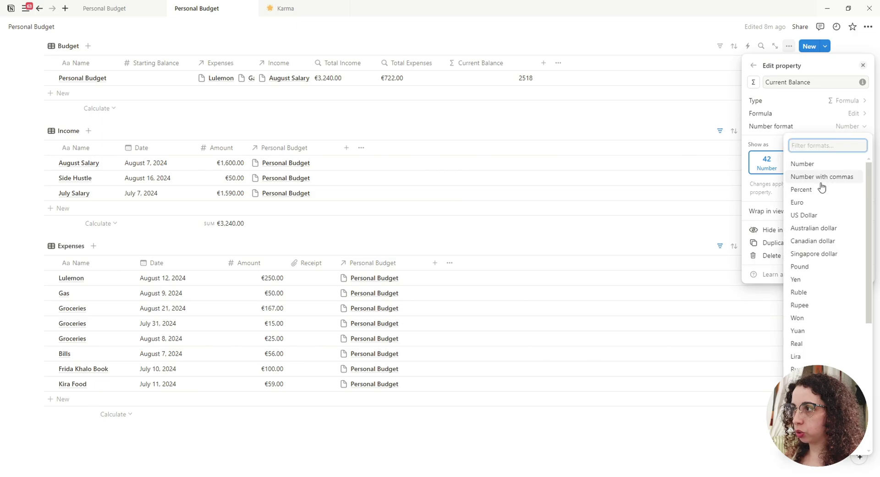
left_click(810, 206)
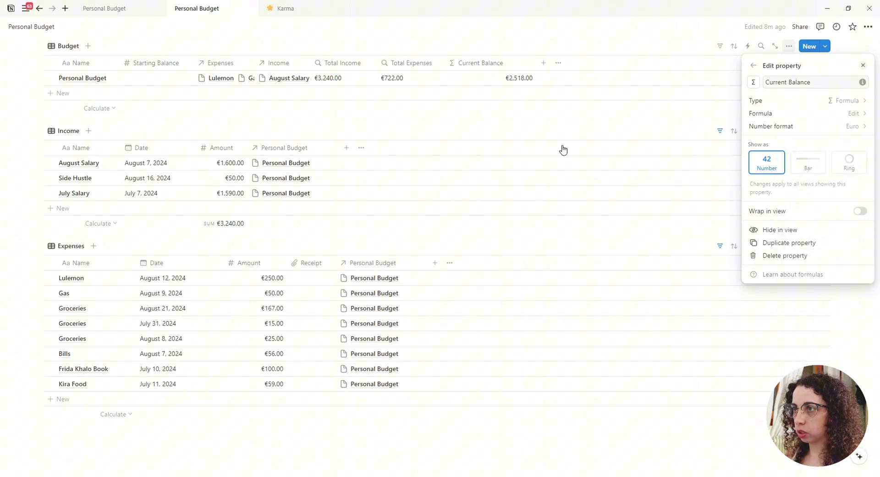
left_click(540, 65)
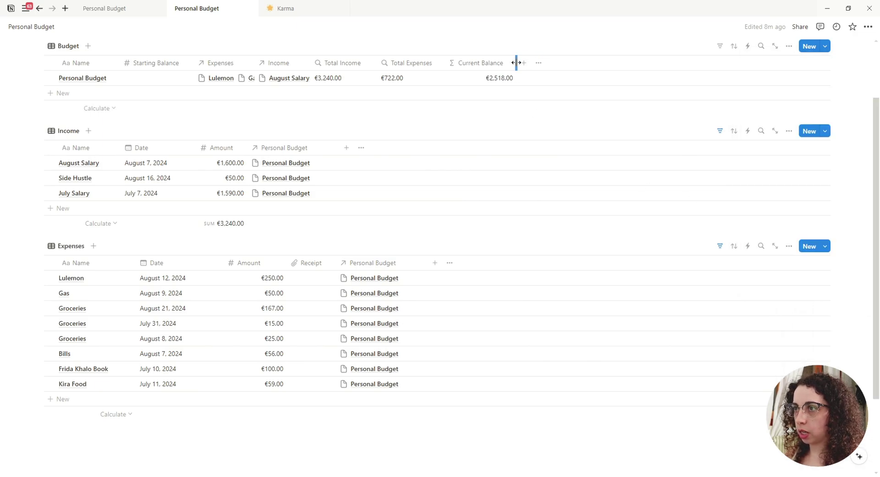
left_click_drag(504, 63, 250, 87)
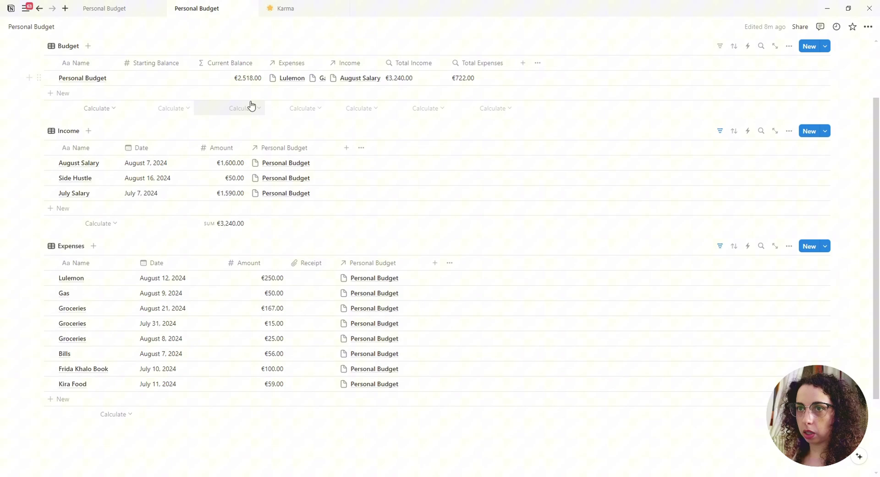
Enter 500 as the Starting Balance of the Personal Budget row in the Budget table.
left_click(155, 83)
type("500")
key("Return")
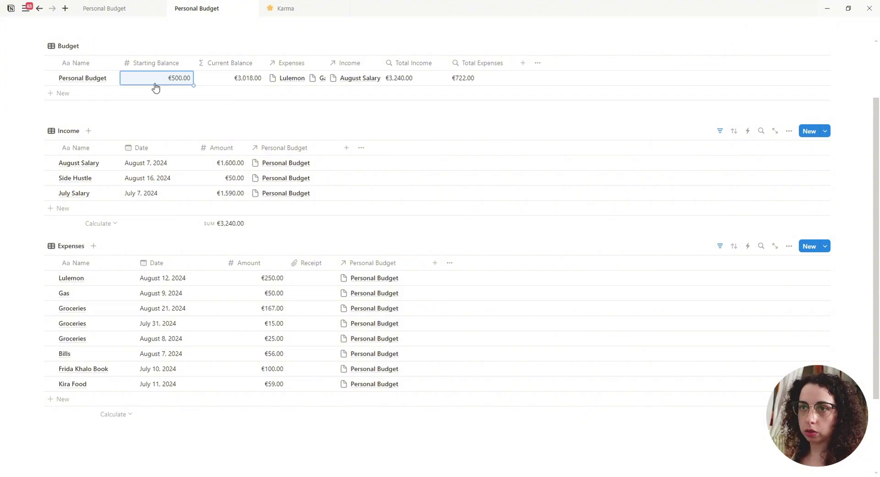
Hide the Expenses and Income relation columns in the Budget table view.
scroll(156, 87, "up", 3)
left_click(285, 147)
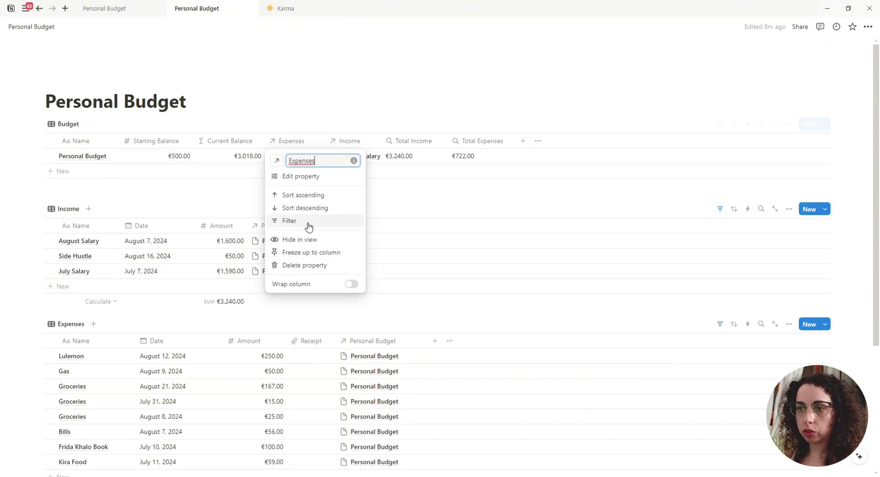
left_click(299, 239)
left_click(299, 143)
left_click(301, 239)
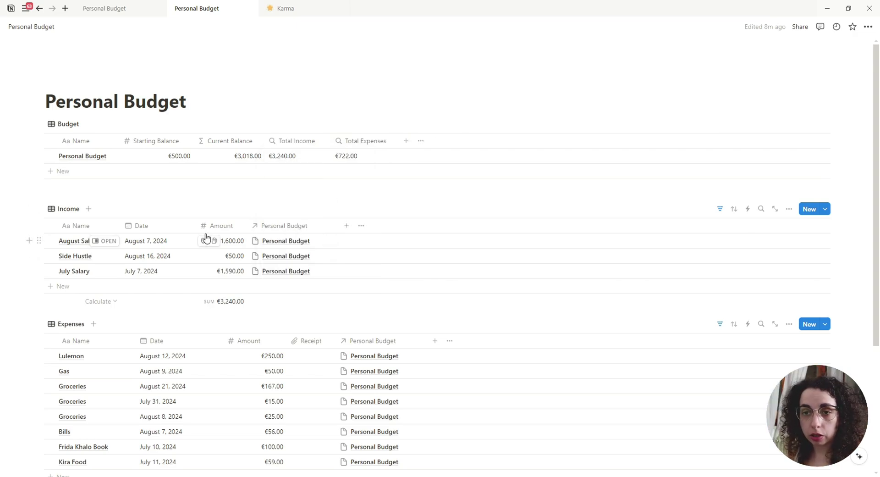
Create a new inline table database below the Expenses table and title it Category.
scroll(209, 243, "down", 1)
scroll(202, 240, "up", 1)
scroll(65, 268, "down", 2)
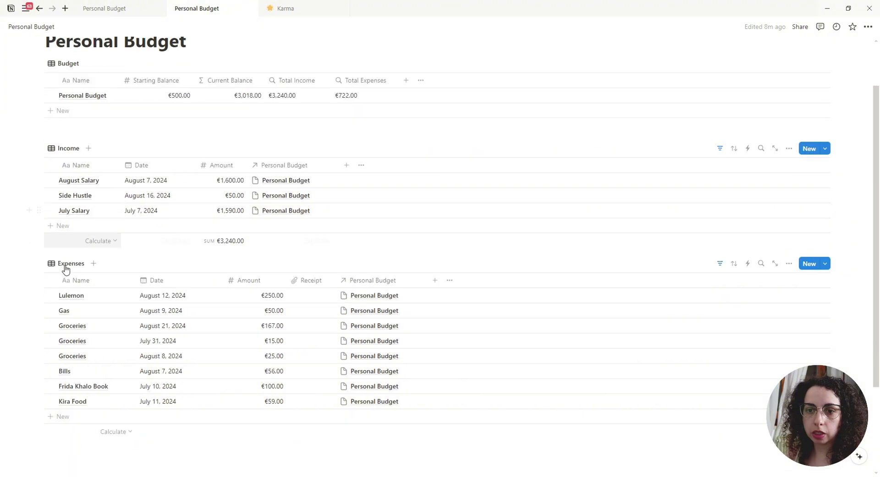
scroll(65, 269, "down", 2)
left_click(105, 380)
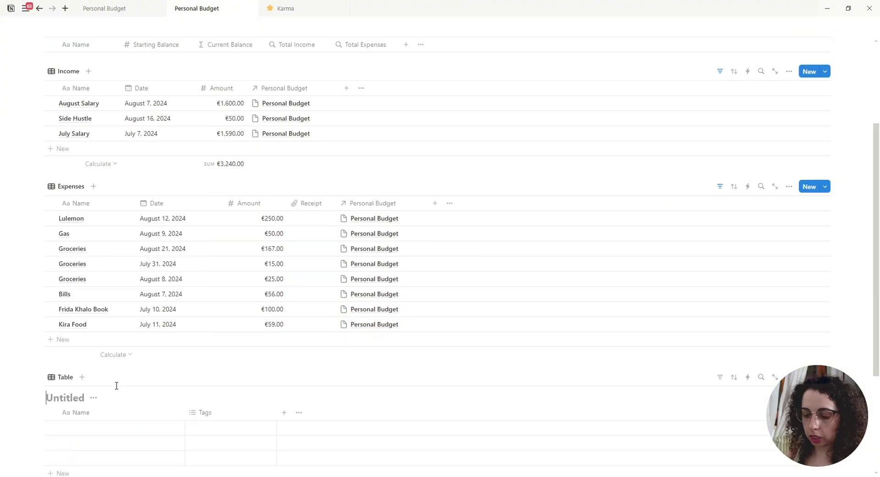
type("CAteg")
key("BackSpace")
key("BackSpace")
key("BackSpace")
type("tegory")
Delete the Tags property from the Category table.
scroll(117, 385, "down", 2)
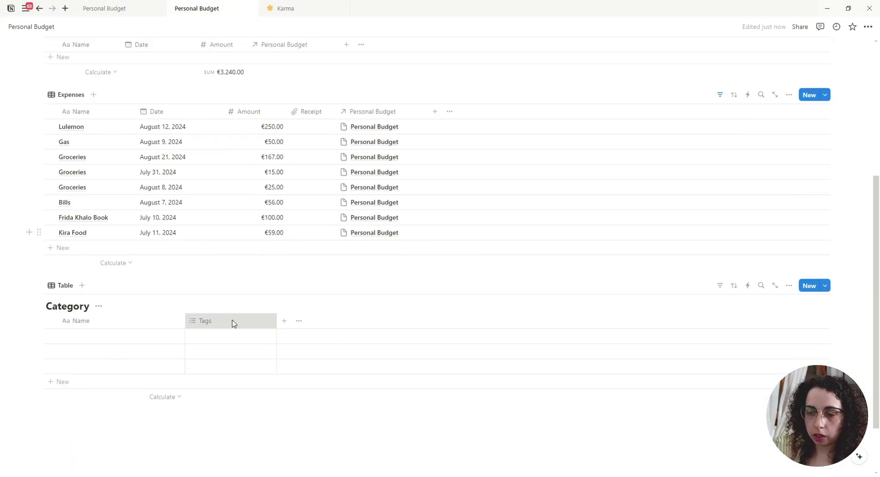
left_click(232, 320)
left_click(234, 284)
left_click(486, 250)
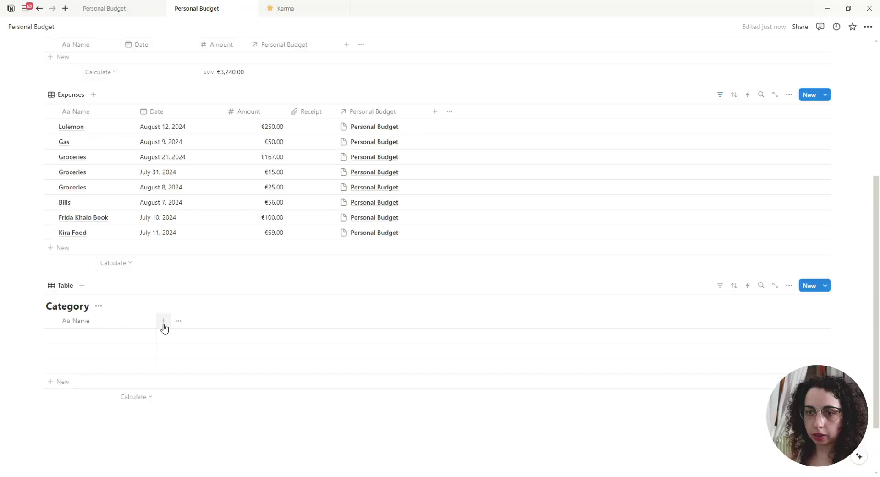
Add a relation property to the Category table linked to the Expenses database, with a matching Category relation shown on Expenses.
left_click(164, 320)
left_click(772, 462)
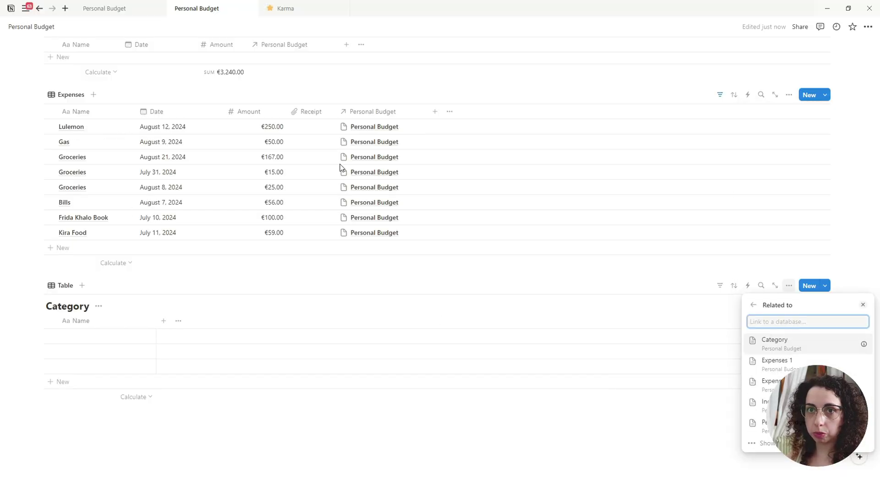
left_click(770, 382)
left_click(804, 179)
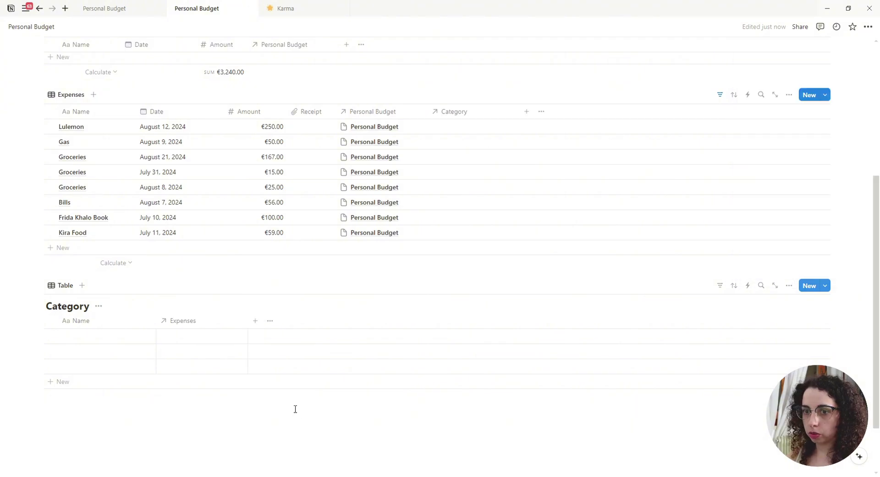
Add a number property named Monthly Budget in Euro format to the Category table and place it before the Expenses column.
left_click(232, 320)
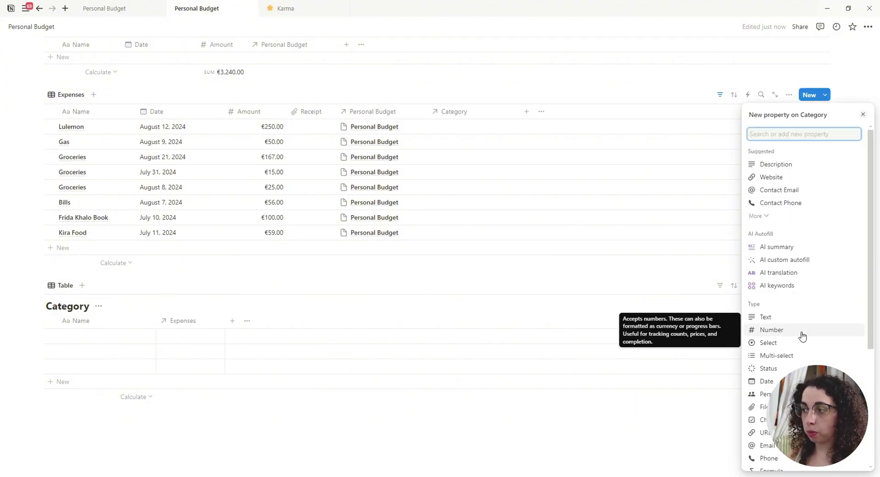
left_click(778, 331)
type("Monthly Budget")
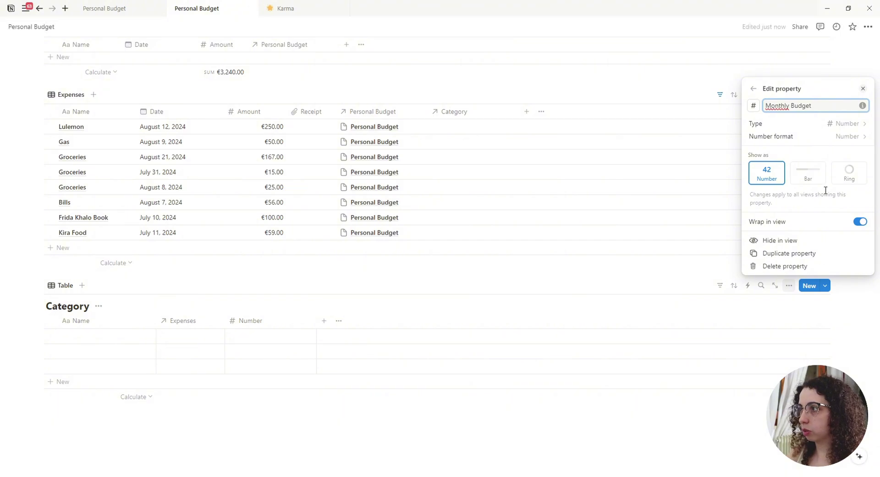
left_click(841, 137)
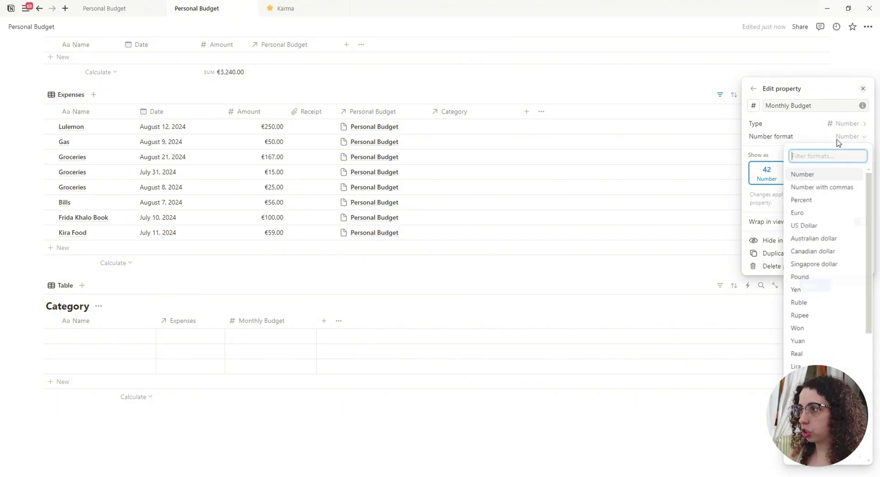
left_click(815, 220)
left_click(374, 431)
left_click_drag(287, 325, 185, 326)
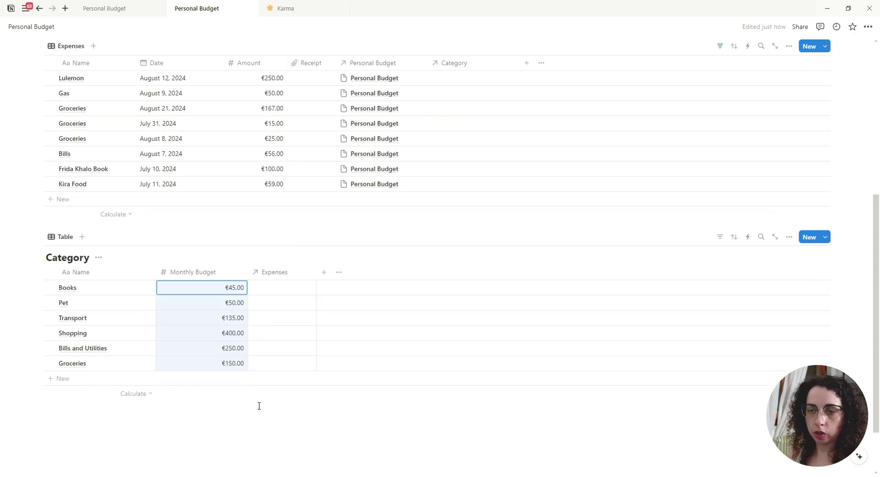
Hide the database title of the Category table and rename its view as Category.
scroll(153, 368, "up", 3)
scroll(119, 289, "down", 3)
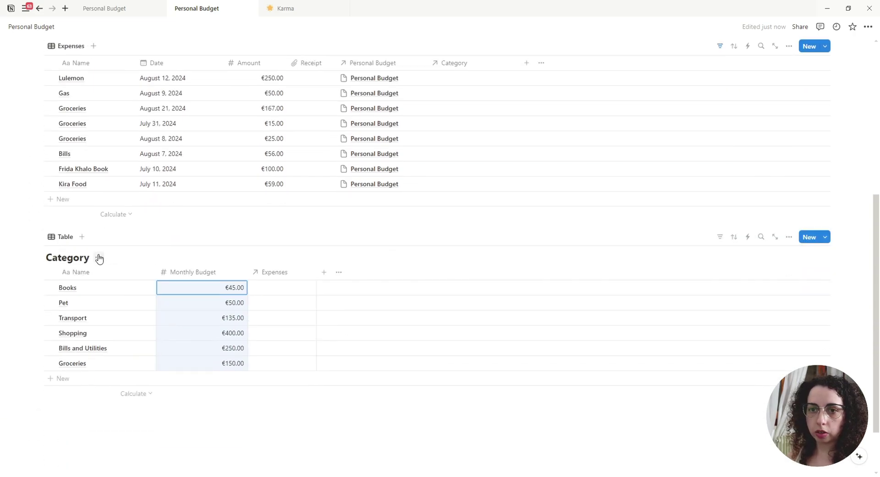
left_click(98, 258)
left_click(110, 287)
left_click(64, 242)
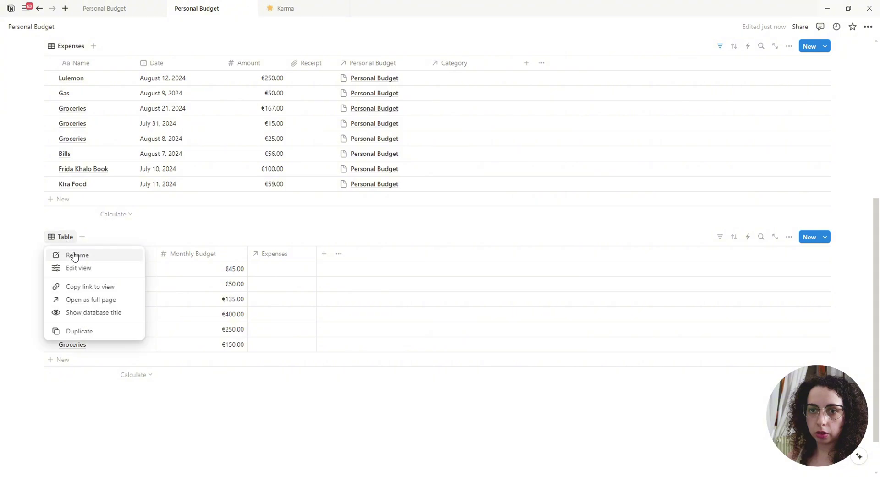
left_click(95, 260)
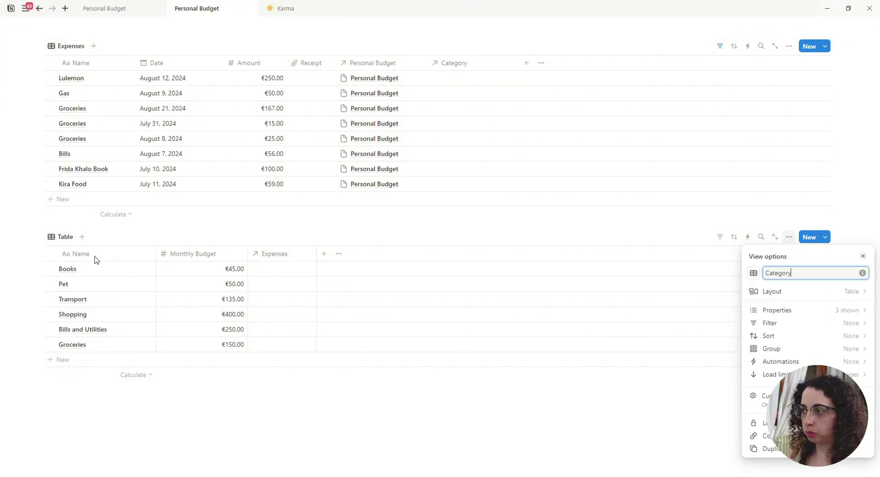
left_click(276, 238)
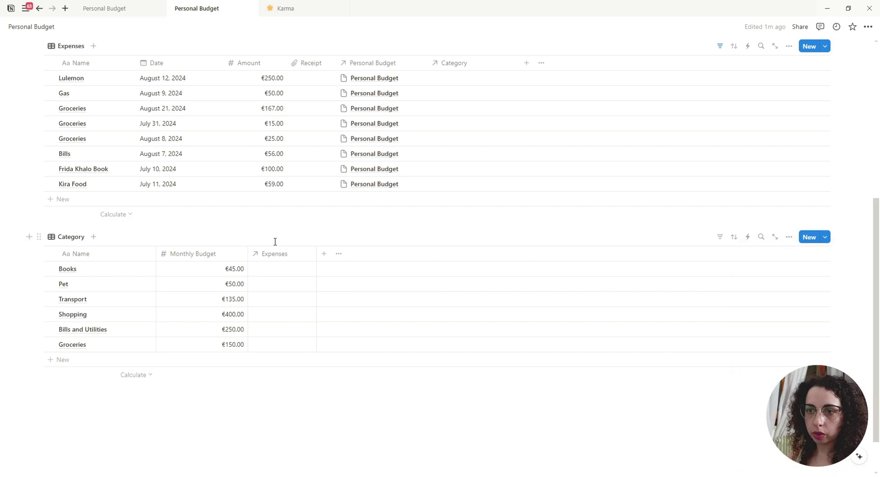
In the Expenses table, link Lulemon to the Shopping category, Gas to Transport, and all three Groceries rows to Groceries.
scroll(466, 88, "up", 1)
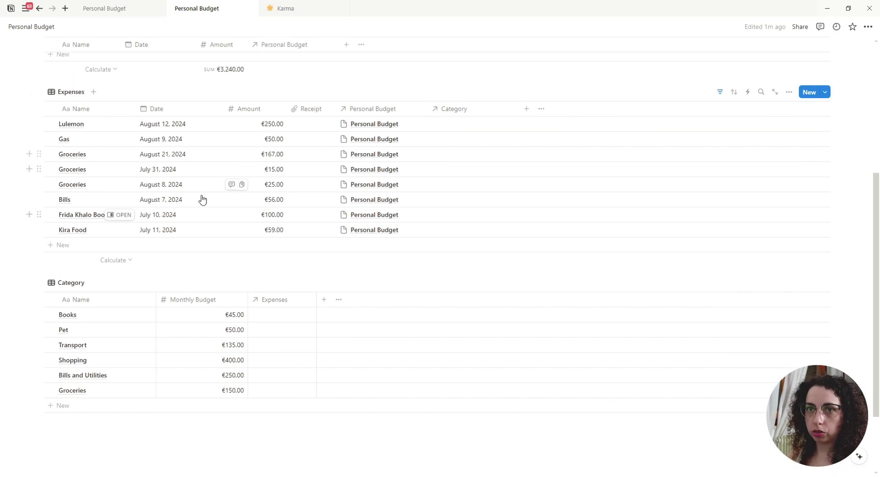
left_click(451, 123)
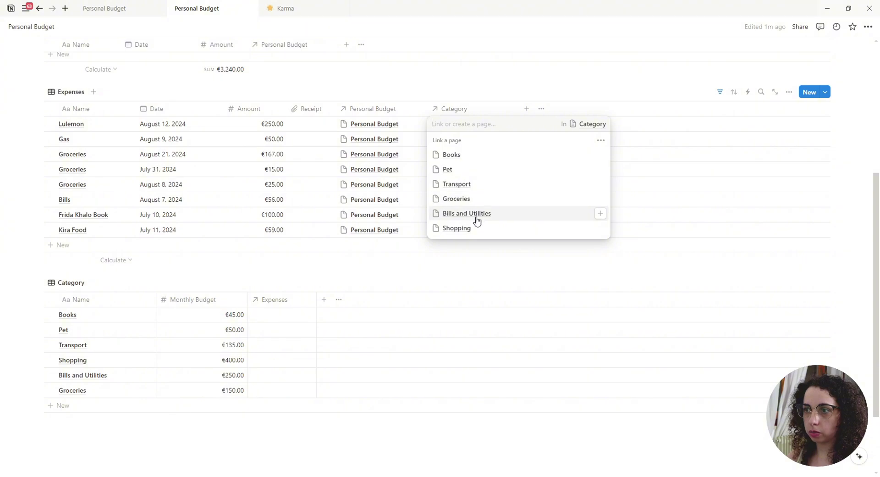
left_click(467, 228)
left_click(421, 192)
left_click(459, 139)
left_click(472, 199)
left_click(423, 197)
left_click(459, 154)
left_click(463, 229)
left_click(425, 197)
left_click_drag(518, 161, 519, 188)
Link the Bills expense to Bills and Utilities, Frida Khalo Book to Books, and Kira Food to Pet.
left_click(459, 199)
left_click(463, 288)
left_click(389, 261)
left_click(458, 215)
left_click(458, 245)
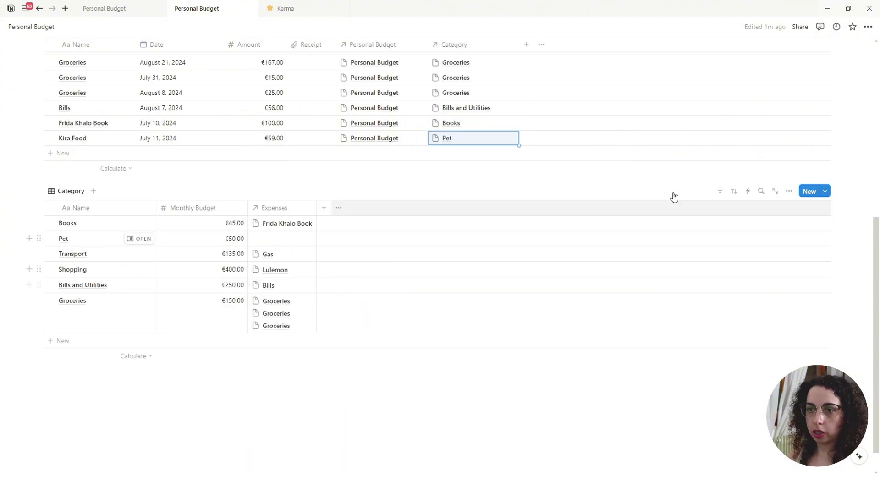
Turn off vertical lines and column wrapping in the Category table's layout.
left_click(789, 191)
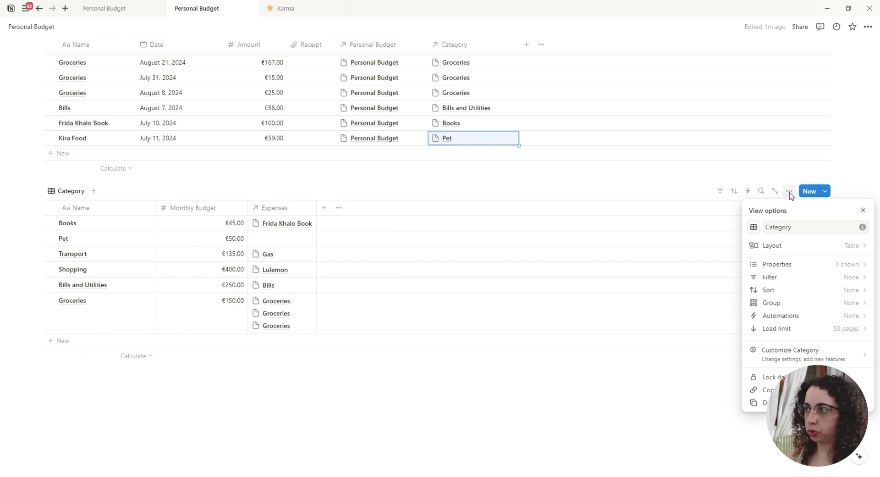
left_click(790, 248)
left_click(860, 309)
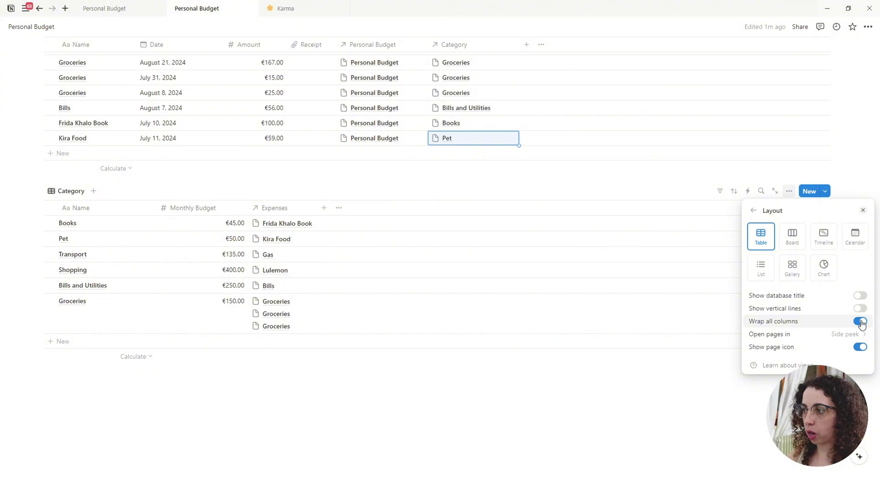
left_click(860, 321)
left_click(216, 281)
Place the Expenses table beside Income as two columns and move the Category table above them, below Budget.
scroll(217, 283, "up", 4)
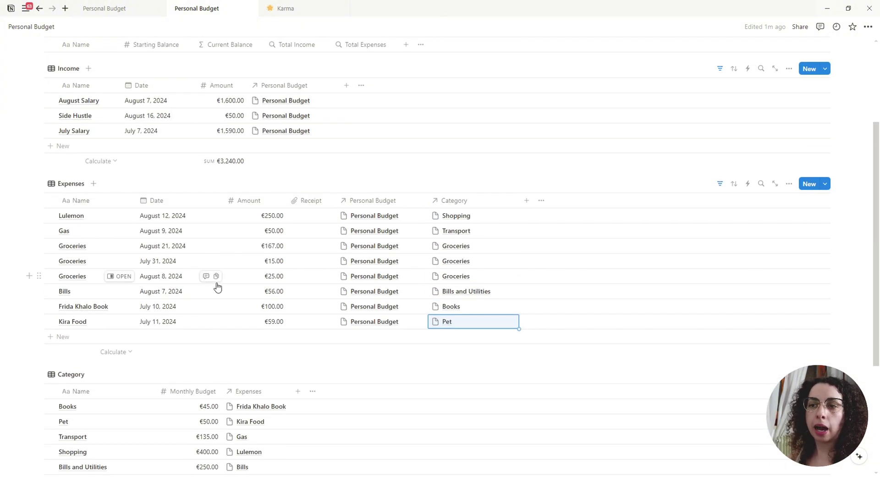
scroll(216, 287, "up", 3)
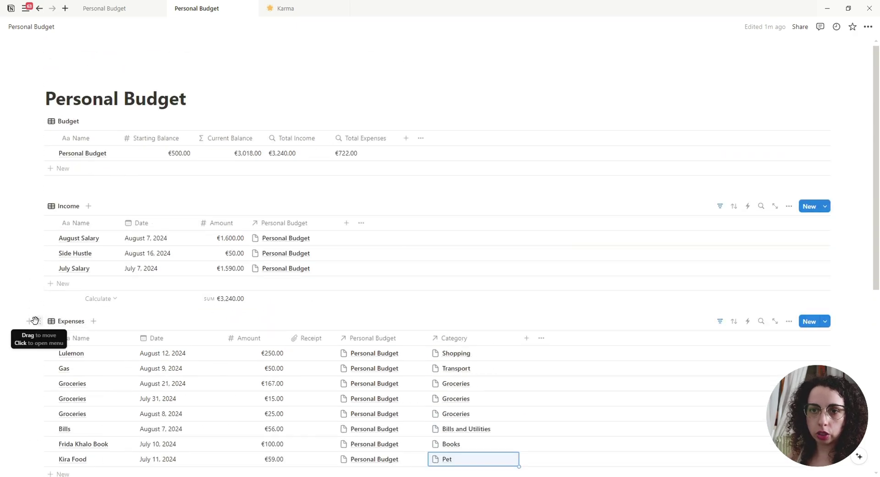
left_click_drag(35, 321, 33, 216)
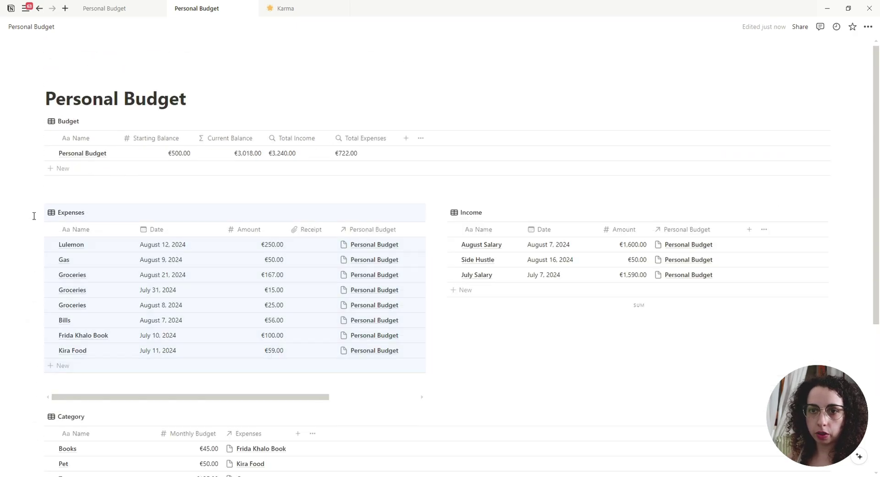
scroll(504, 279, "down", 2)
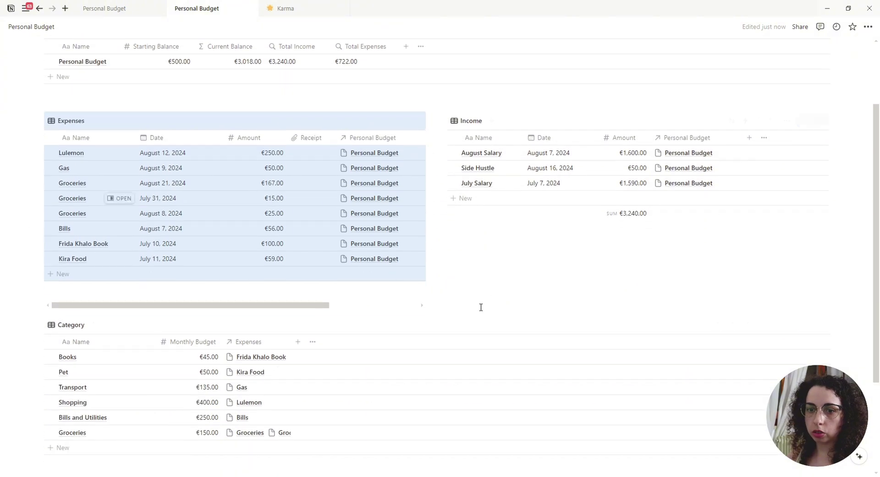
left_click_drag(32, 324, 137, 110)
Add a Gallery view to the Category database and hide its database title.
left_click(94, 114)
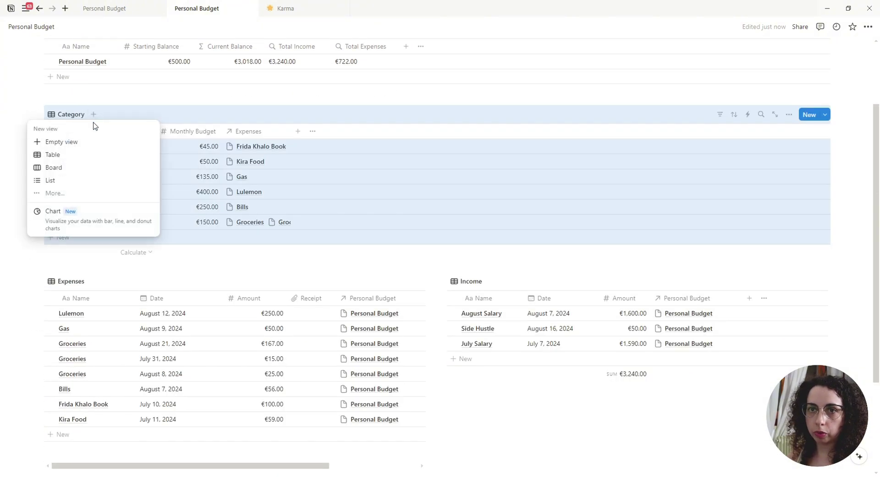
left_click(62, 194)
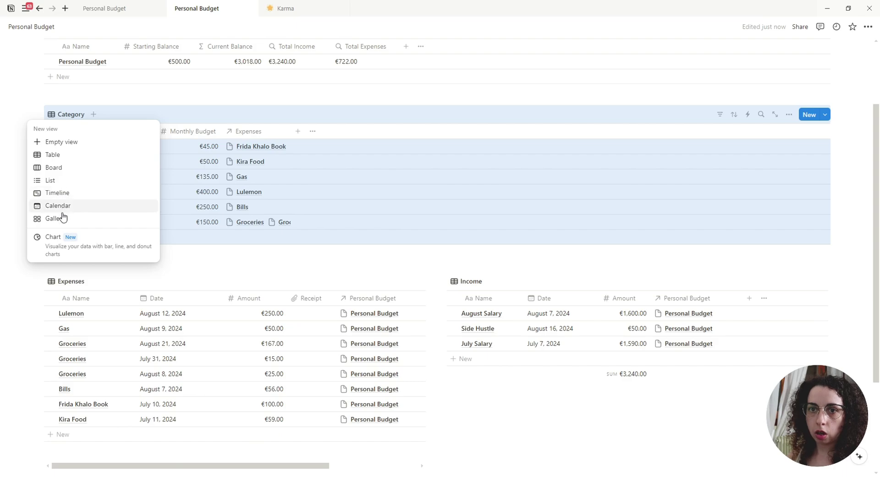
left_click(62, 219)
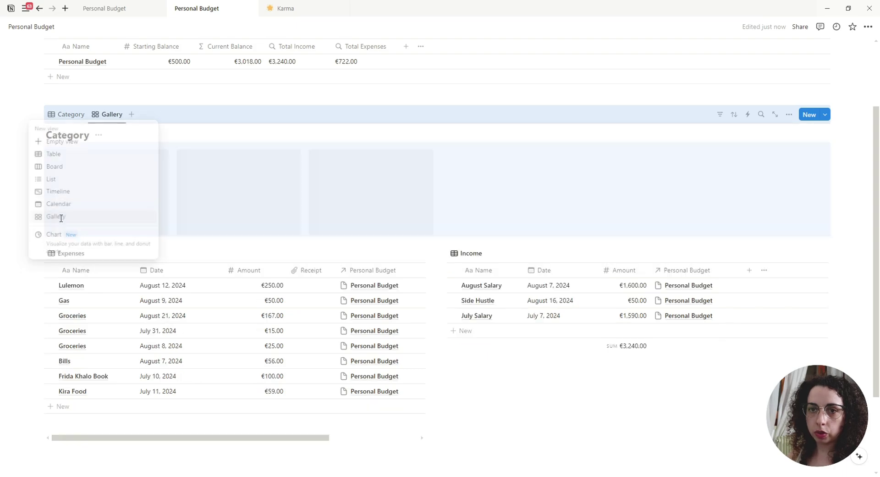
left_click(99, 137)
left_click(98, 181)
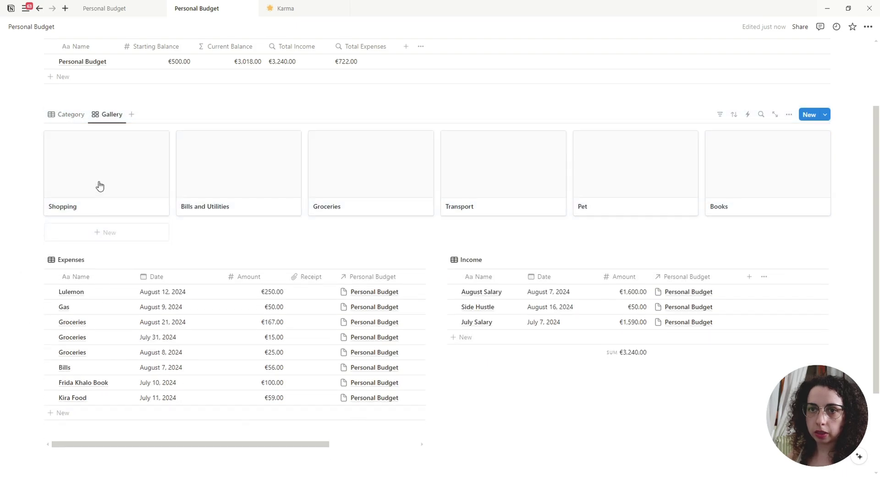
Show the Monthly Budget property on the Category gallery cards.
left_click(790, 115)
left_click(734, 186)
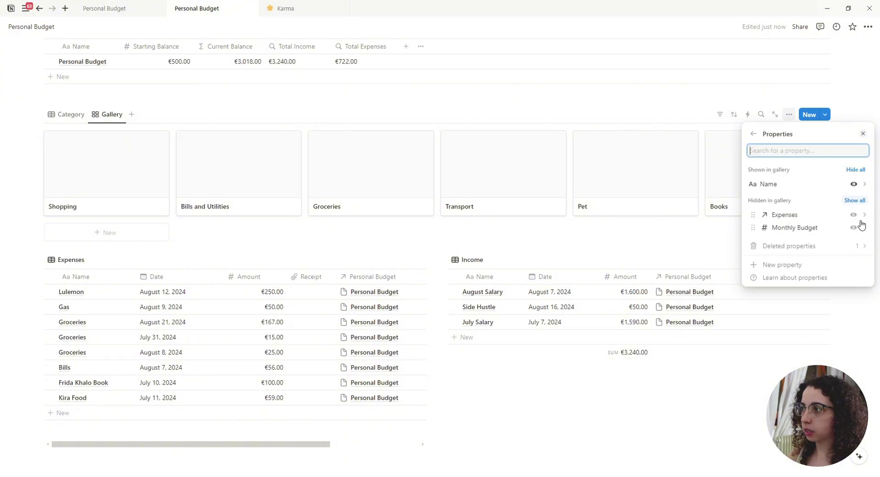
left_click(854, 228)
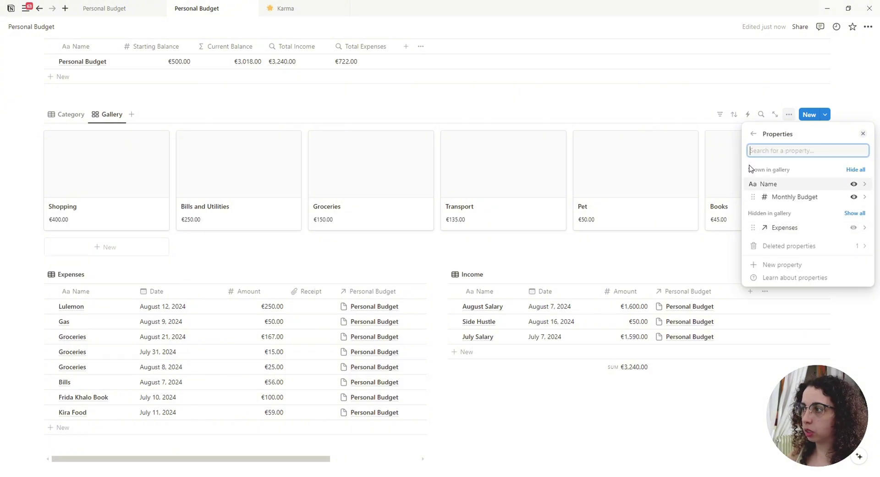
Set the gallery's card preview to None.
left_click(753, 135)
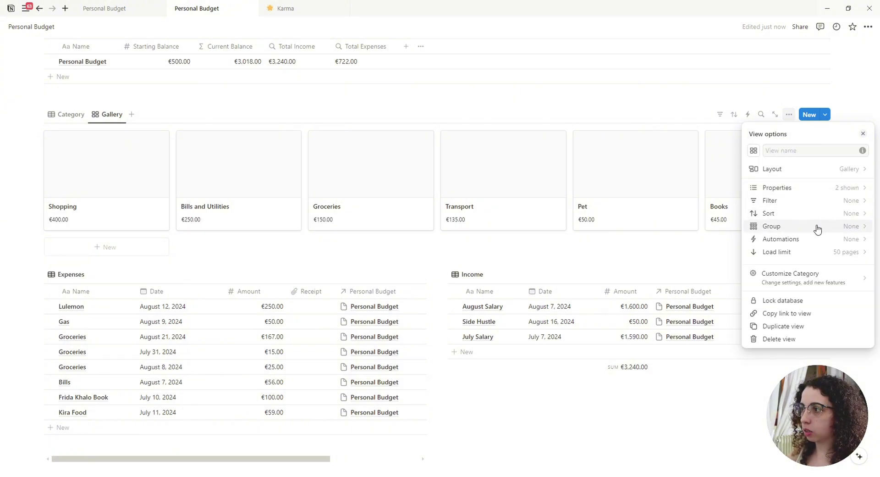
left_click(833, 175)
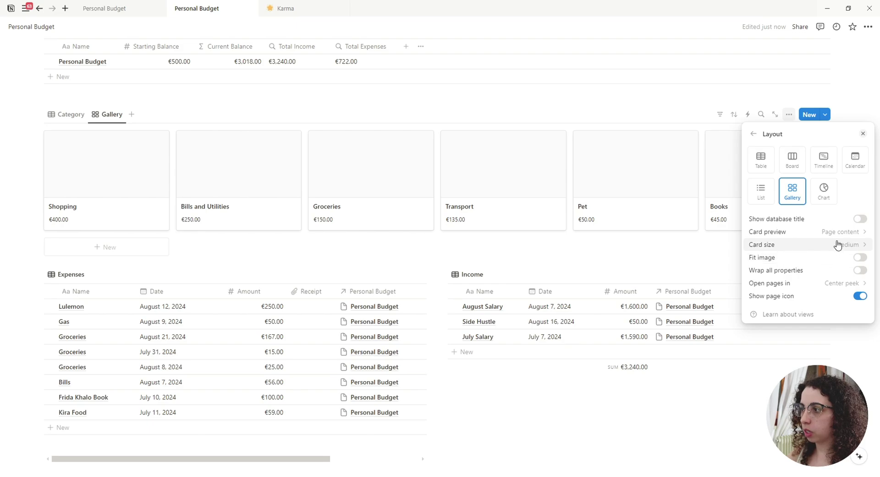
left_click(816, 235)
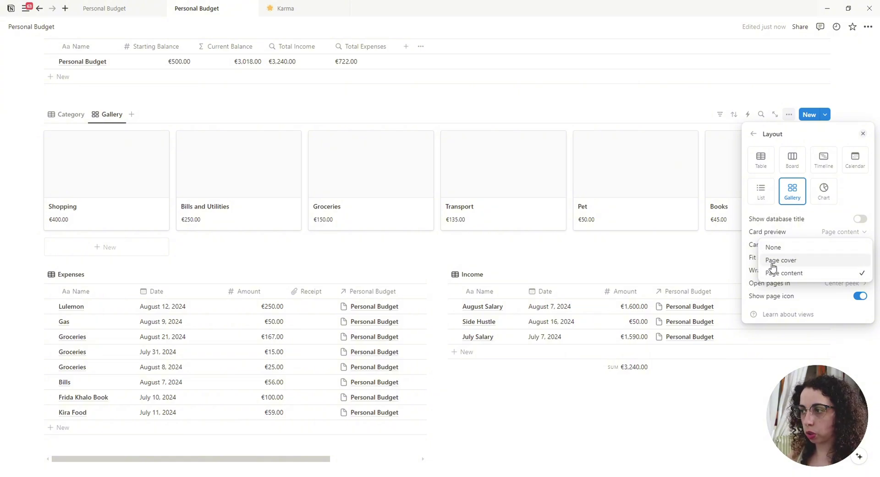
left_click(789, 261)
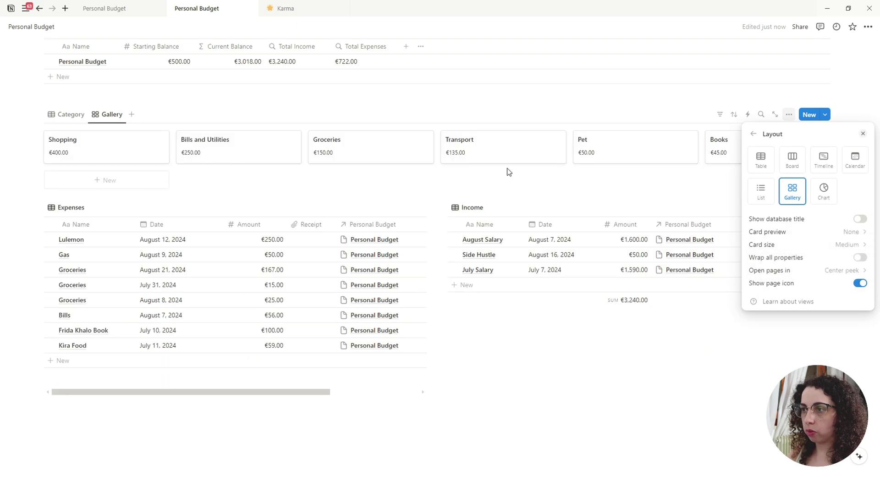
left_click(511, 180)
Rename the gallery view as Monthly Budget and give it the line-graph icon.
scroll(340, 233, "up", 3)
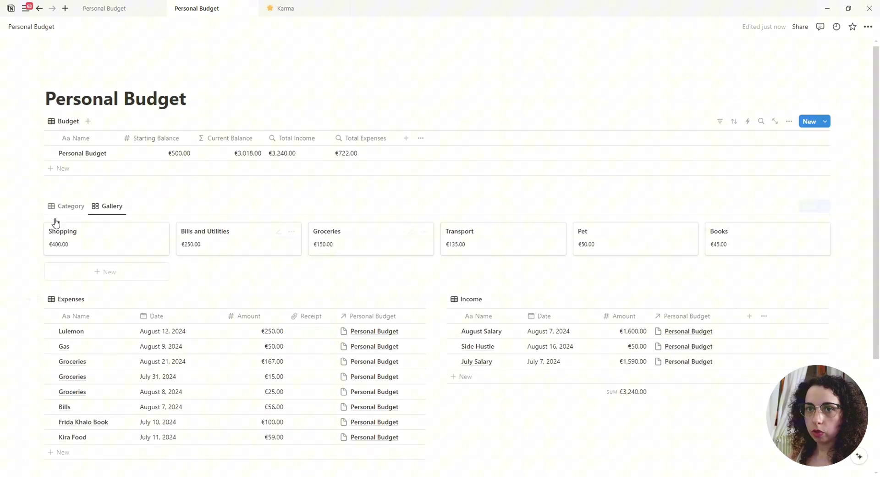
left_click(109, 206)
left_click(102, 225)
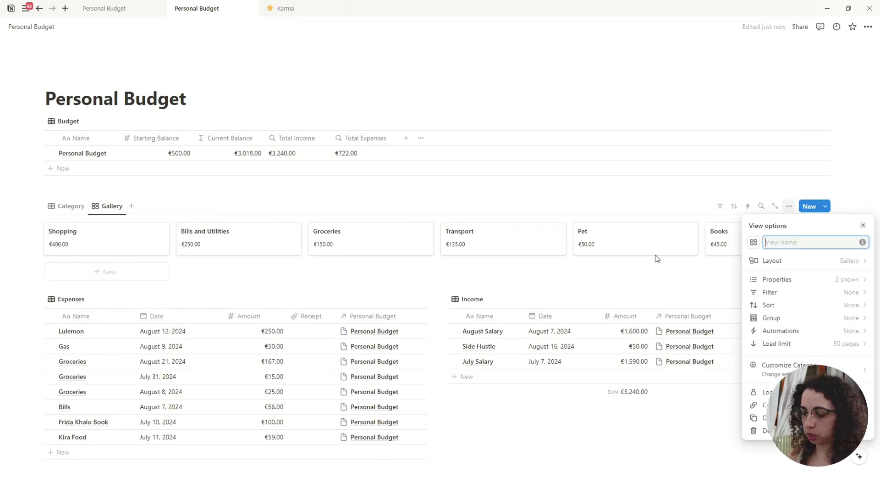
type("Monthly Budget")
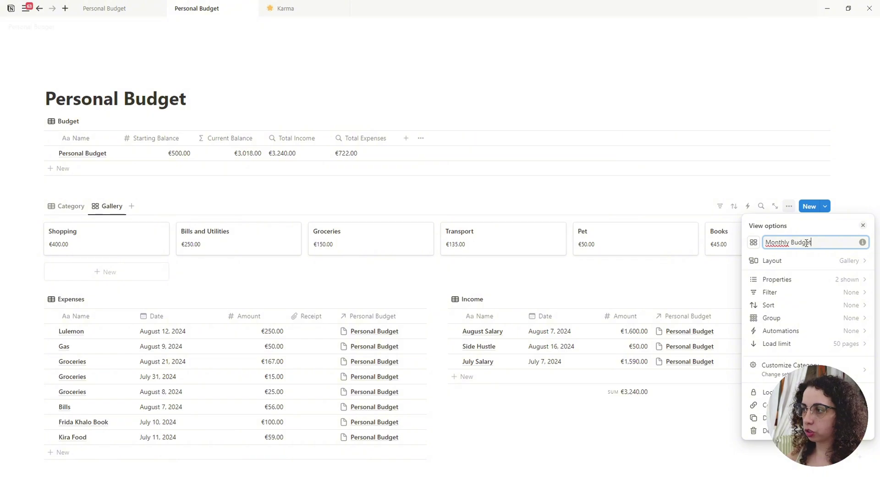
left_click(753, 242)
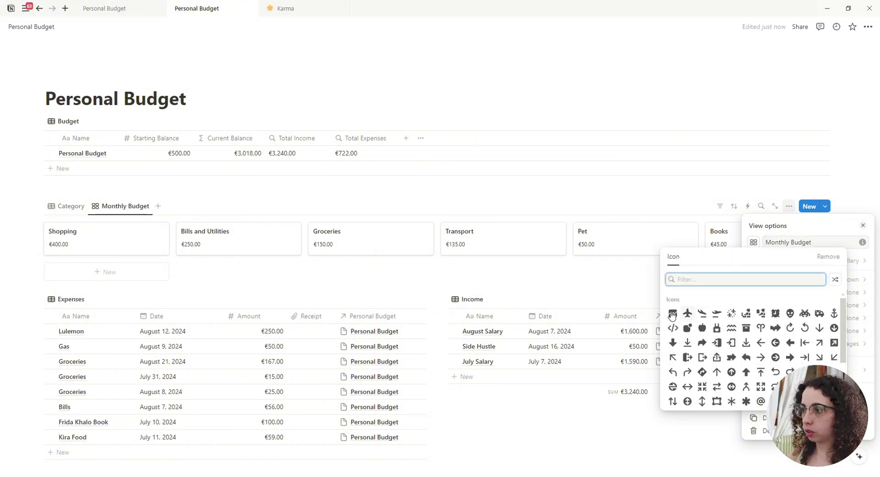
left_click(672, 313)
left_click(214, 199)
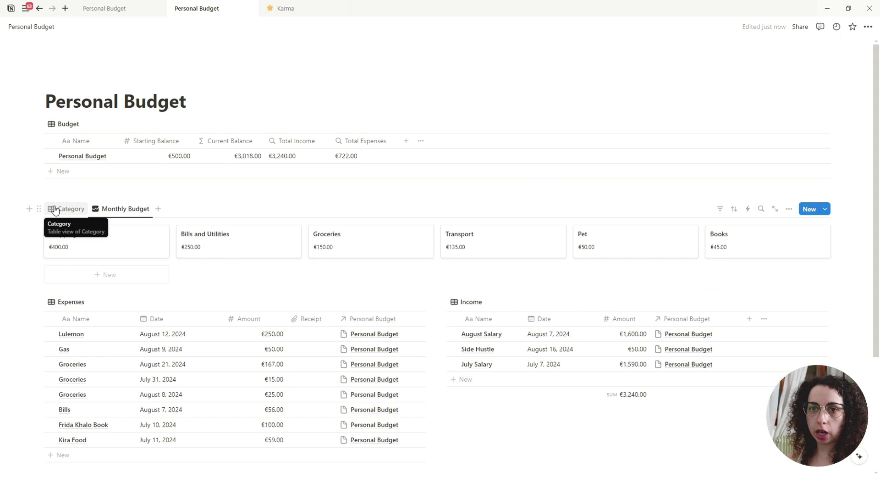
Set the view icons to bank for Budget, stacked layers for Category, minus circle for Expenses and plus circle for Income.
left_click(60, 123)
left_click(58, 145)
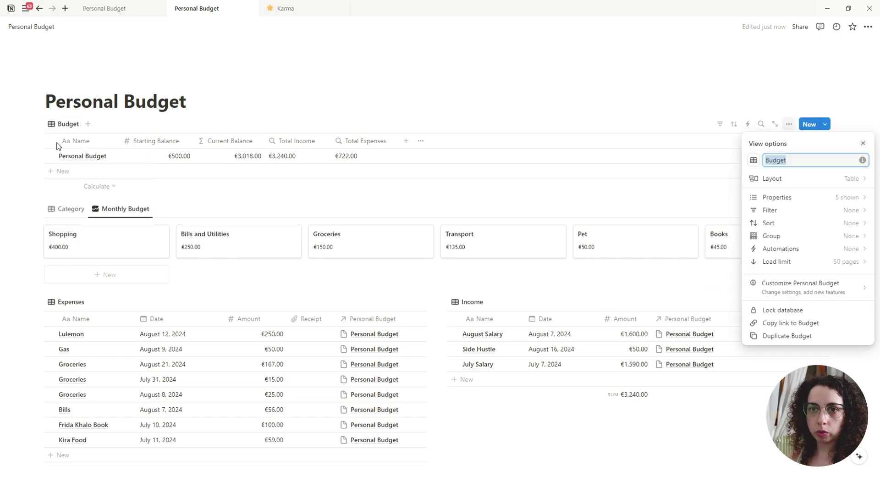
left_click(754, 161)
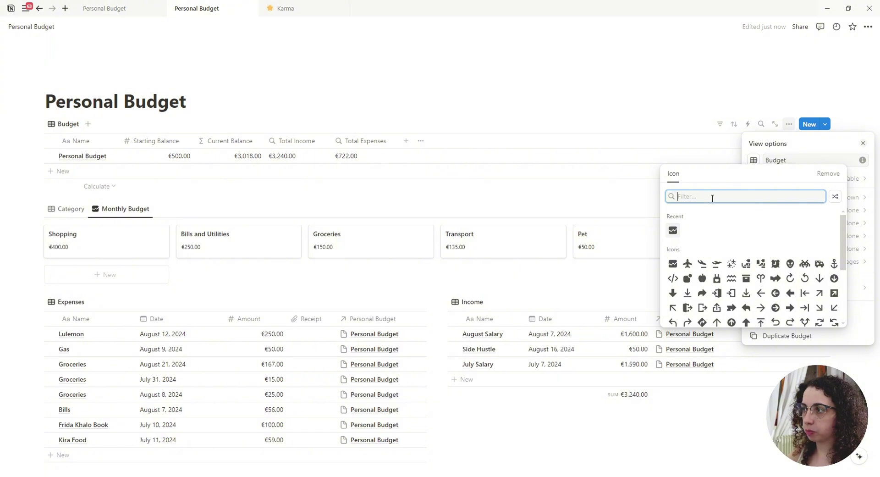
type("bank")
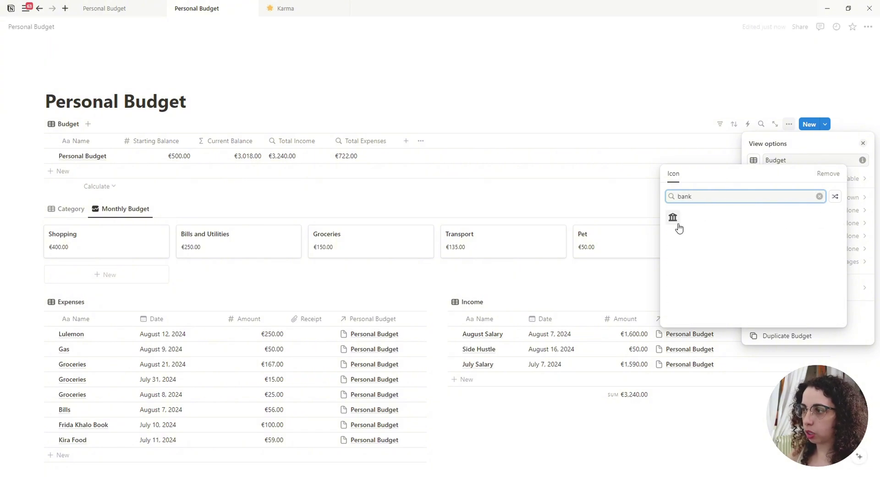
left_click(674, 220)
key("Escape")
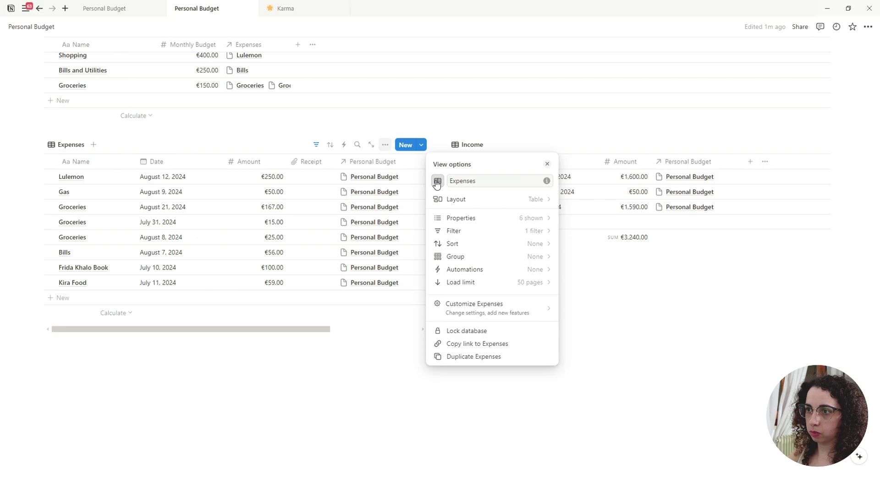
key("Escape")
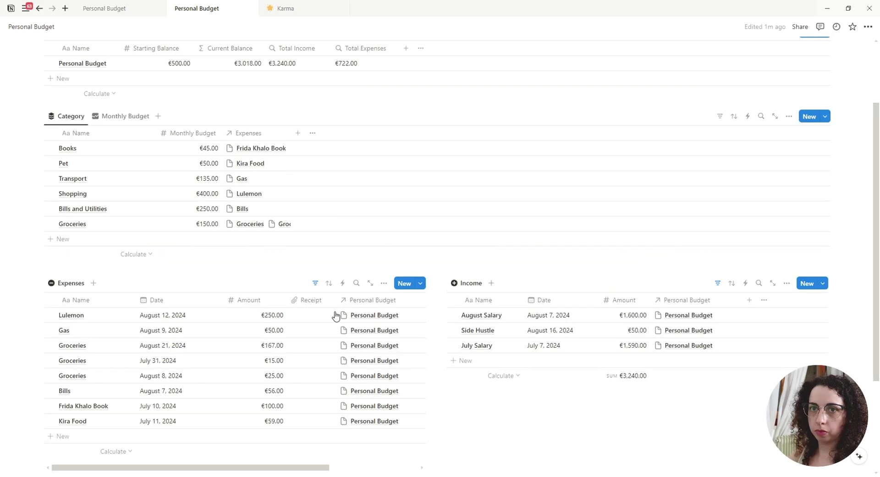
Narrow the Date column in Expenses and hide the Personal Budget property in both the Expenses and Income tables.
left_click_drag(223, 300, 201, 299)
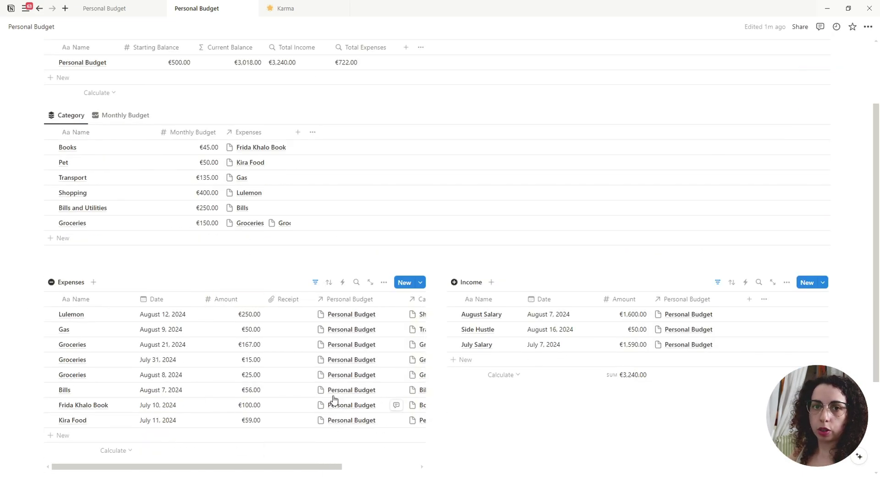
left_click_drag(334, 466, 381, 466)
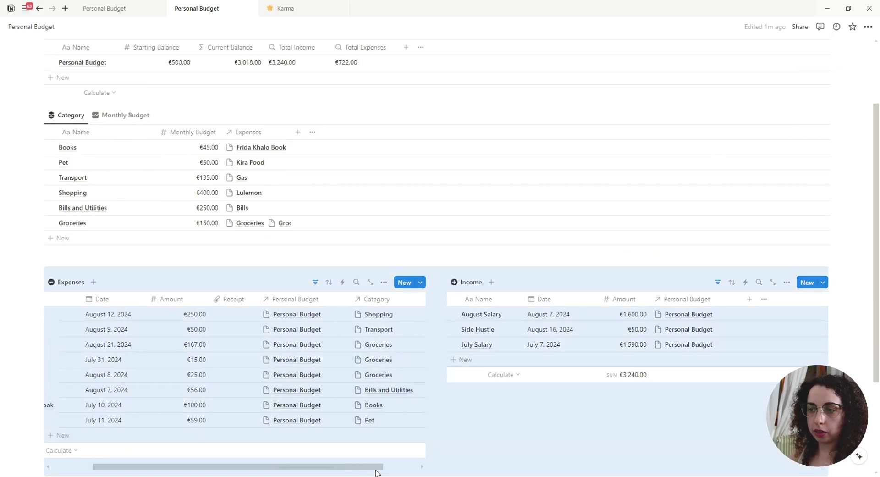
left_click(293, 302)
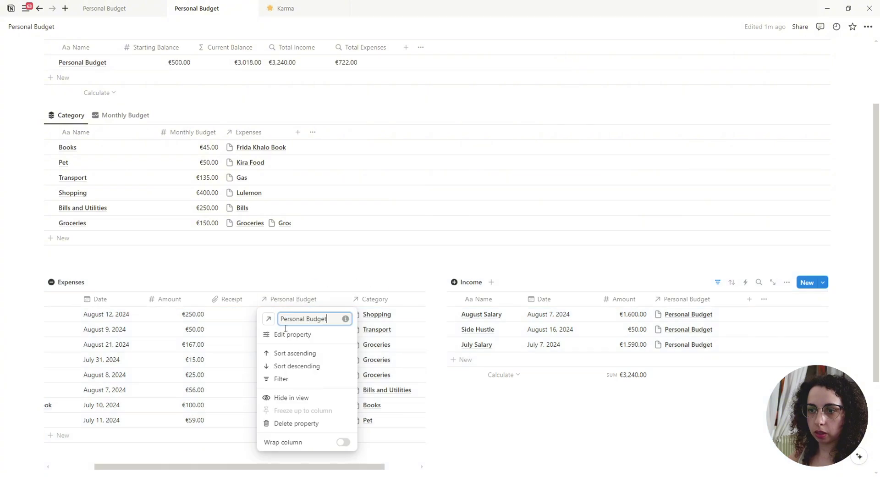
left_click(313, 398)
left_click(687, 299)
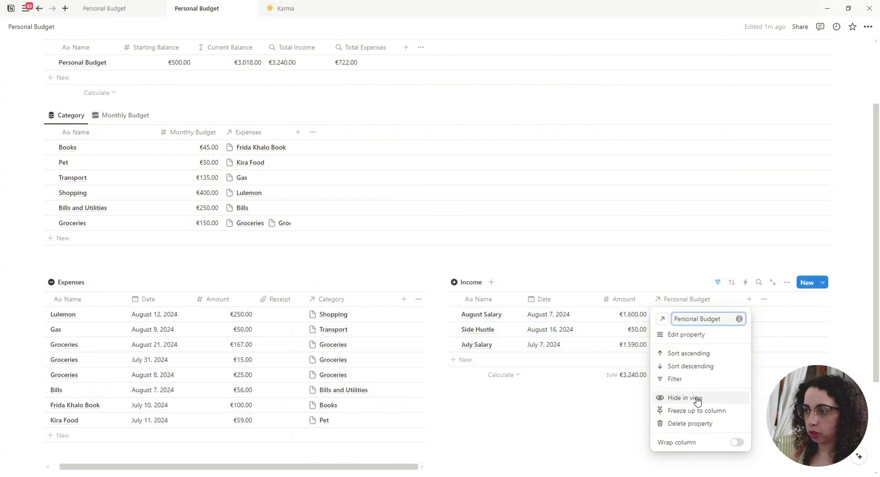
left_click(674, 398)
Give the Category property in Expenses the layers icon and the Expenses property in Category the minus-circle icon.
scroll(488, 373, "up", 1)
scroll(488, 373, "down", 2)
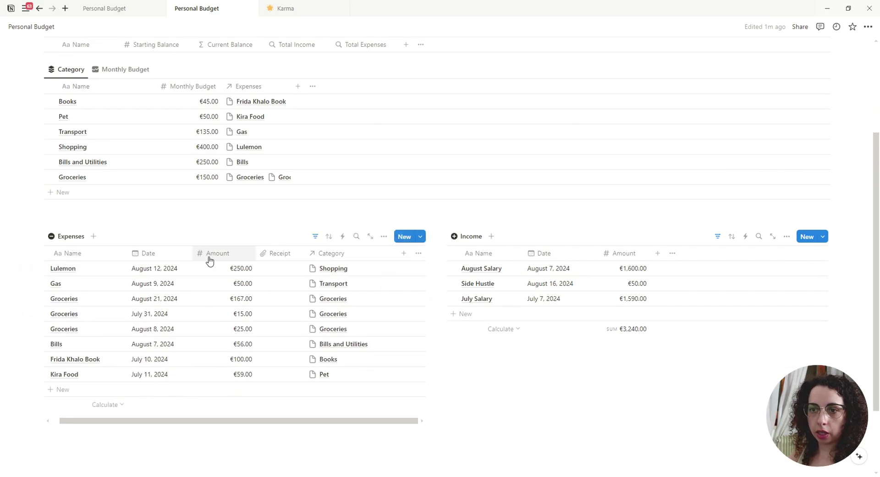
left_click(333, 255)
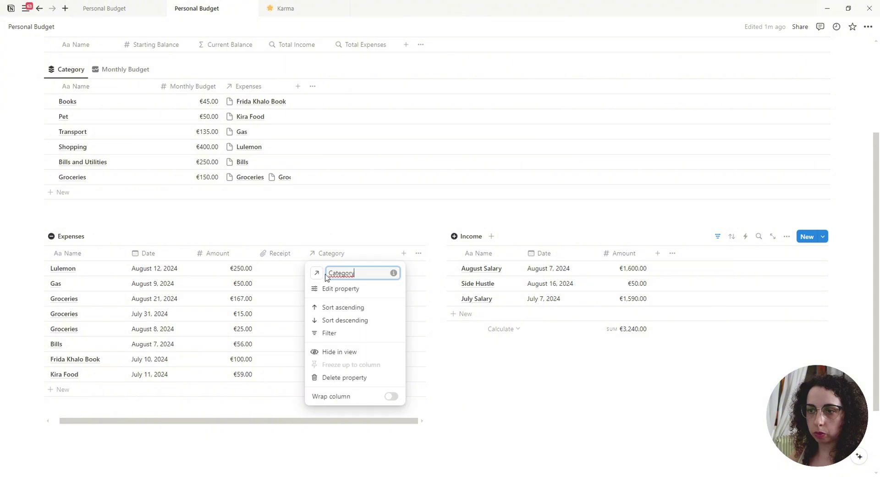
left_click(317, 273)
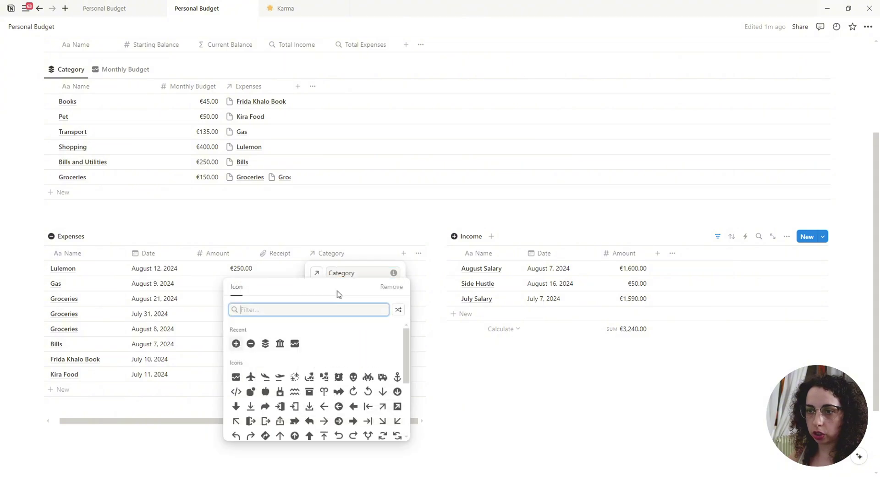
left_click(265, 346)
left_click(514, 361)
left_click(248, 90)
left_click(234, 106)
left_click(183, 176)
Set the Budget property icons to a number sign for Current Balance, plus circle for Total Income and minus circle for Total Expenses.
scroll(275, 207, "up", 3)
left_click(206, 140)
left_click(206, 159)
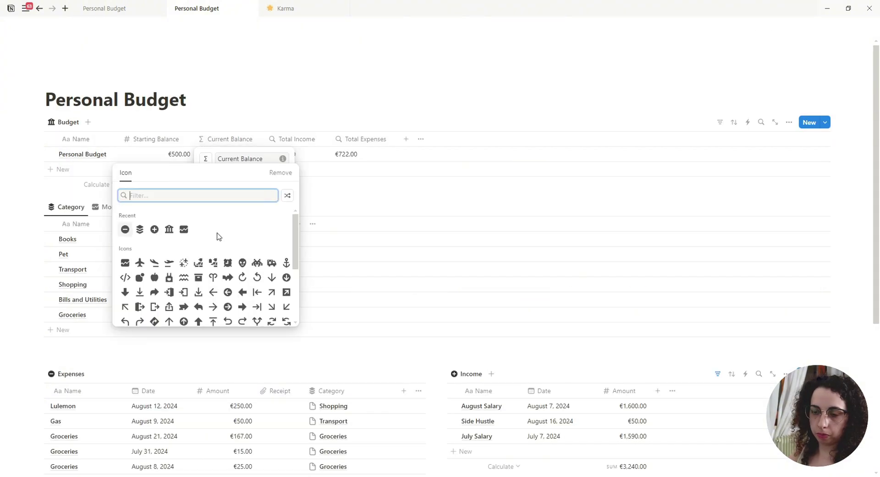
left_click(125, 229)
left_click(293, 139)
left_click(277, 159)
left_click(241, 229)
left_click(362, 139)
left_click(343, 159)
left_click(291, 231)
Give the Books page in the Category database the open-book icon.
scroll(354, 167, "down", 1)
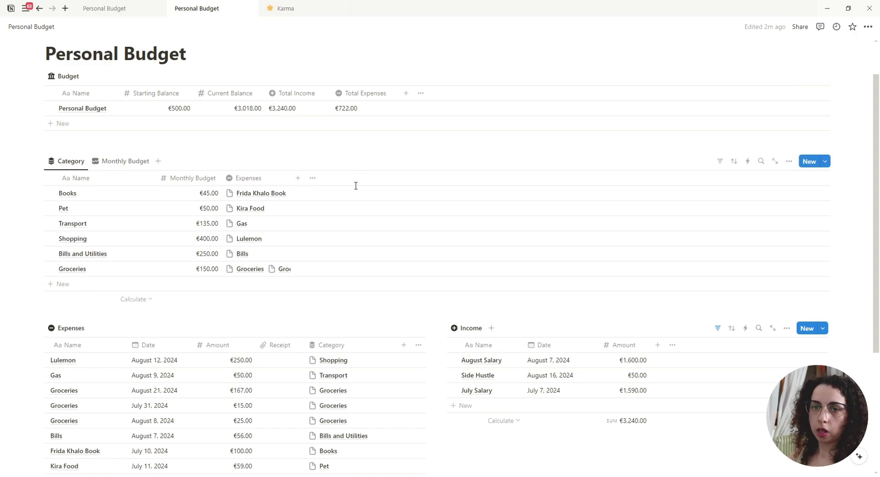
scroll(240, 251, "down", 1)
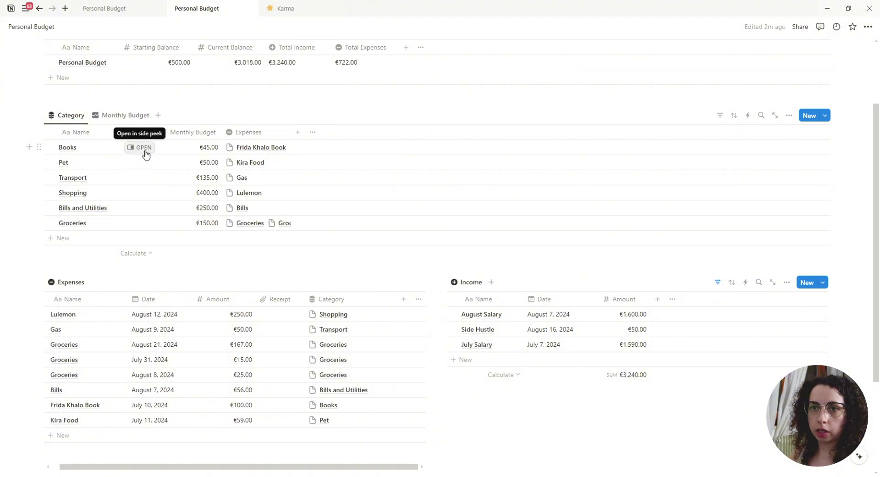
left_click(144, 147)
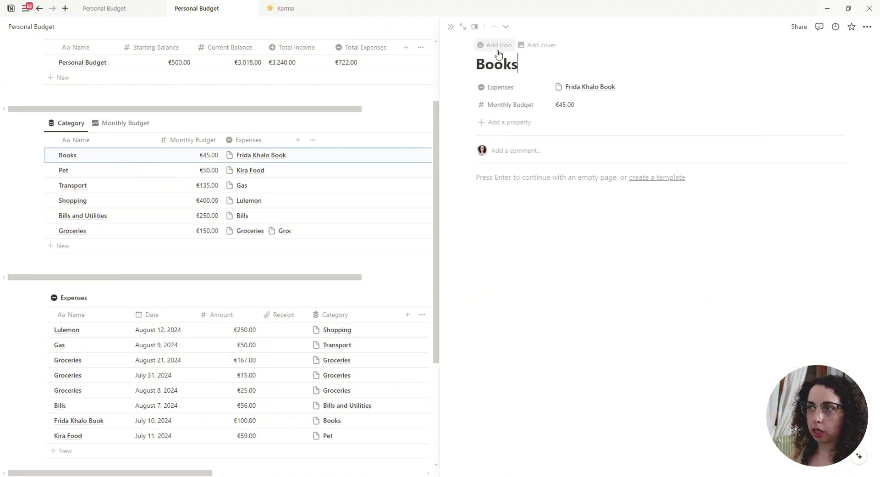
left_click(498, 48)
left_click(432, 83)
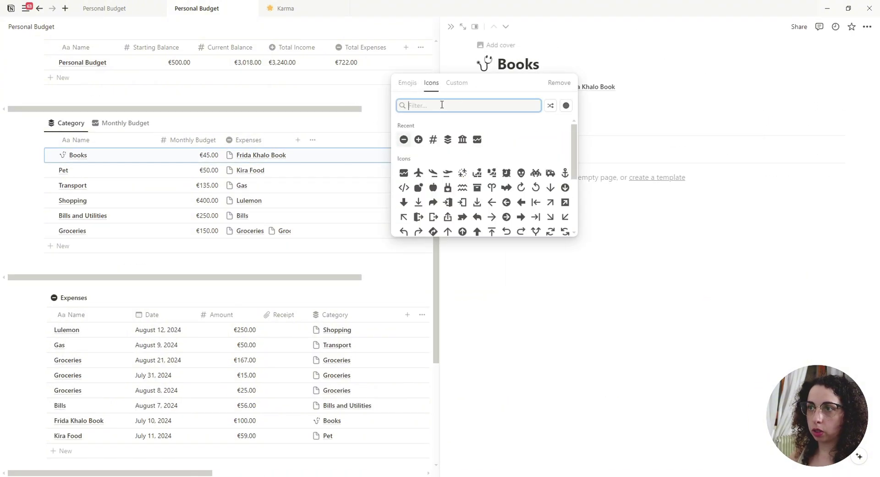
type("bii")
key("BackSpace")
key("BackSpace")
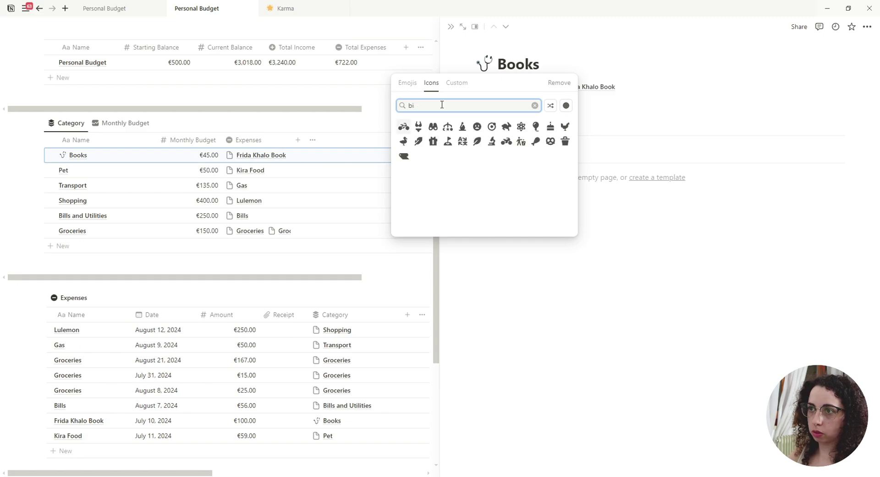
type("ook")
left_click(418, 127)
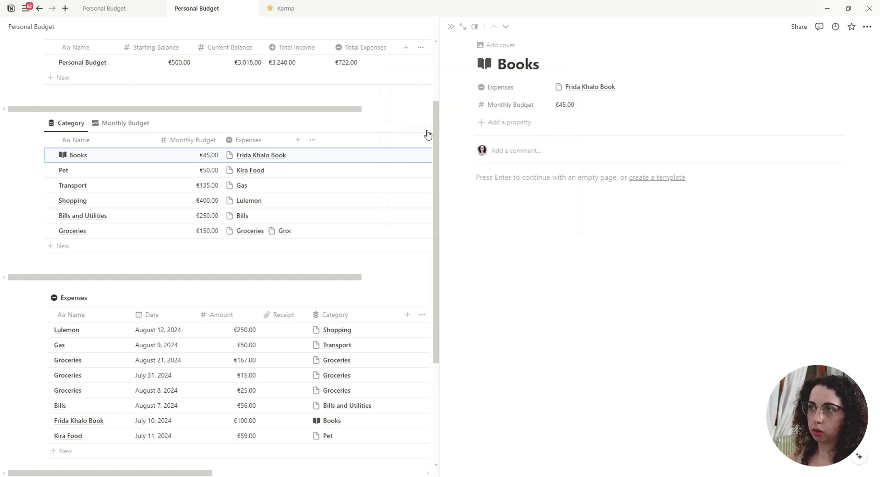
Give the Pet category page a dog icon and the Transport category page a vehicle icon.
left_click(174, 171)
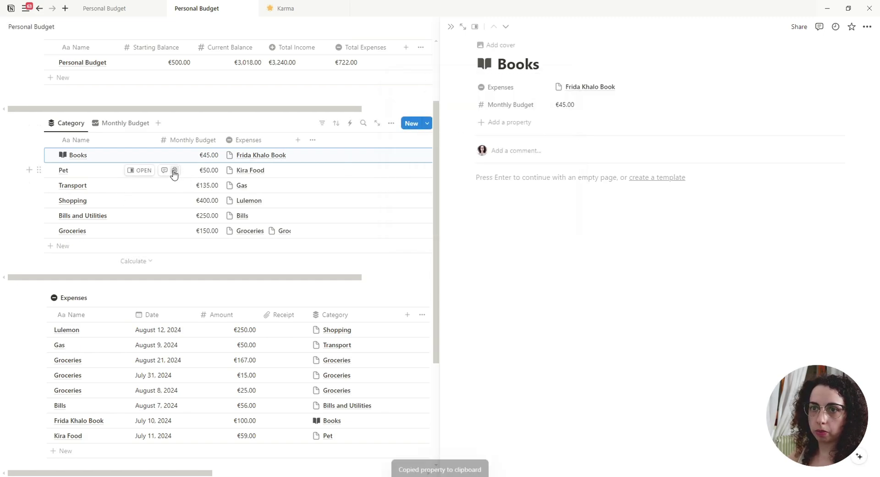
left_click(139, 170)
left_click(497, 45)
type("d")
left_click(433, 82)
left_click(506, 26)
left_click(497, 45)
left_click(509, 29)
Give the Shopping category page a bag icon and the Bills and Utilities page a water-drop icon.
left_click(497, 45)
type("bag")
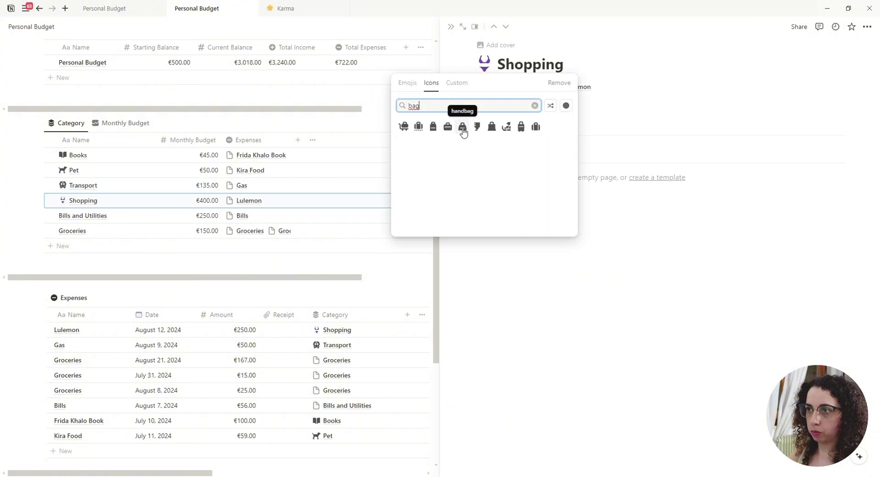
left_click(463, 128)
left_click(506, 26)
left_click(497, 45)
type("water")
left_click(462, 127)
Give the Groceries category page the refrigerator icon and close its side peek.
left_click(506, 27)
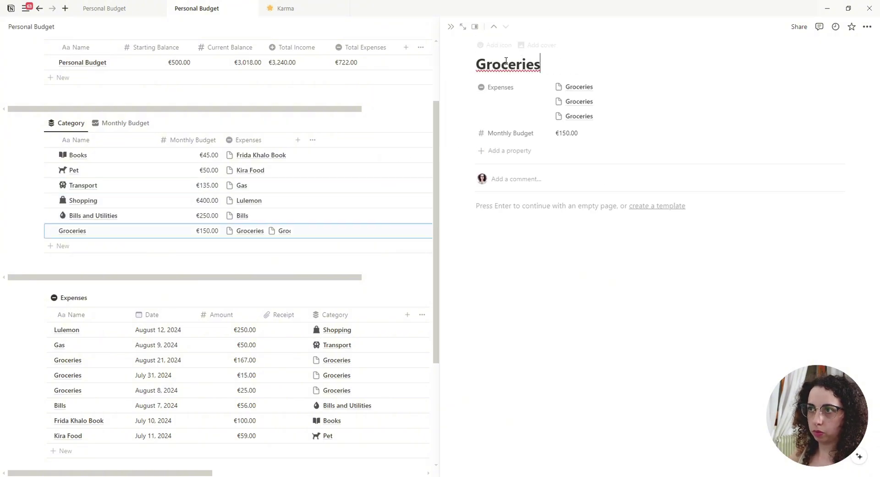
left_click(497, 45)
type("food")
left_click(462, 170)
left_click(32, 221)
Set the page icon of all entries in the Expenses table to the minus circle in one bulk edit.
scroll(32, 220, "down", 2)
left_click(51, 207)
left_click(255, 191)
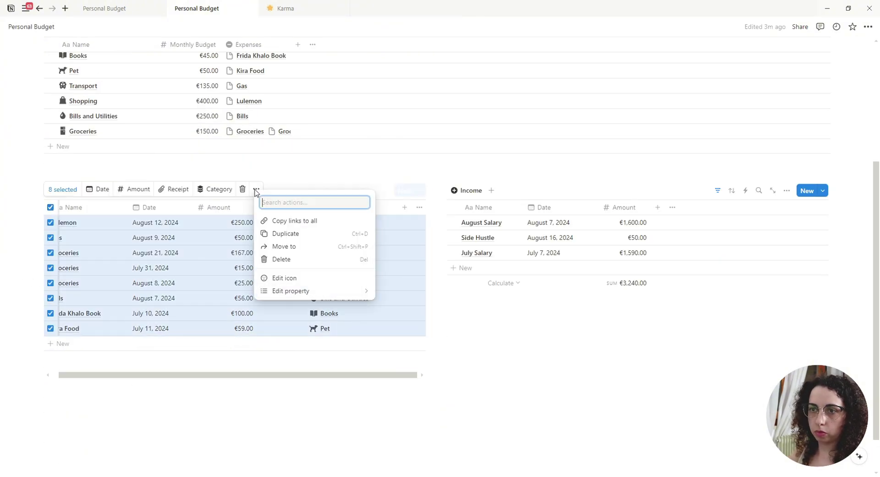
left_click(285, 279)
left_click(200, 200)
left_click(263, 258)
Set the page icon of all entries in the Income table to the plus circle in one bulk edit.
left_click(453, 207)
left_click(577, 190)
left_click(605, 279)
Narrow the Category column in the Expenses table and move the Receipt column after it.
scroll(489, 402, "down", 3)
left_click_drag(397, 253, 372, 253)
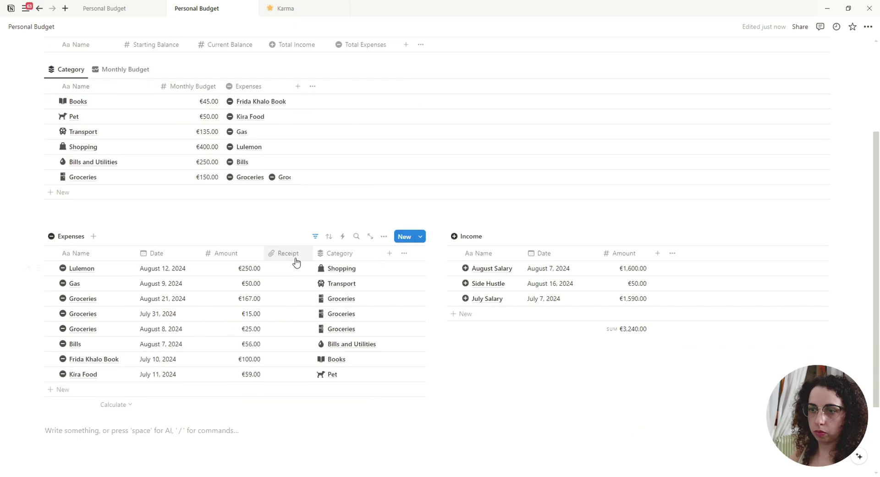
left_click_drag(295, 257, 357, 255)
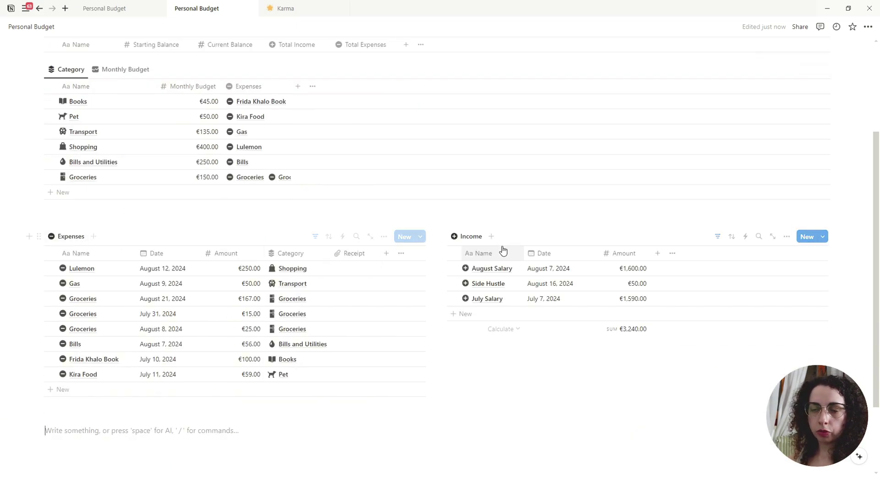
Add a Calendar view to the Expenses database and hide its database title.
left_click(94, 237)
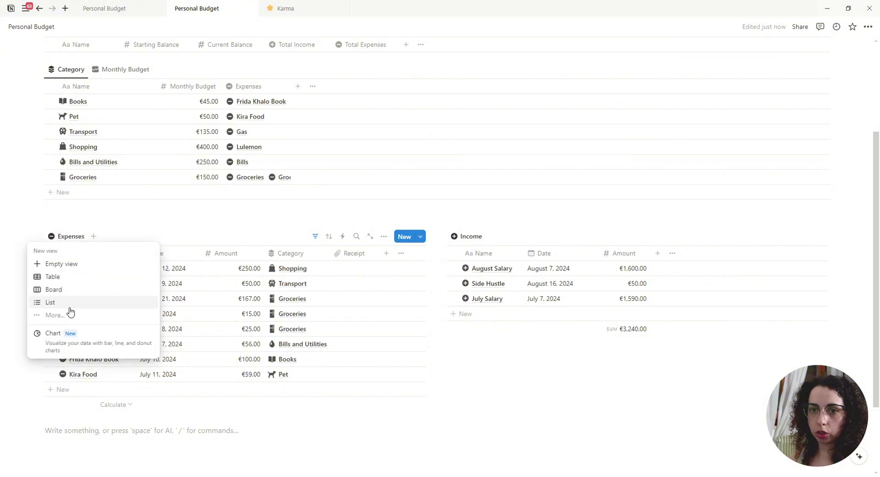
left_click(78, 329)
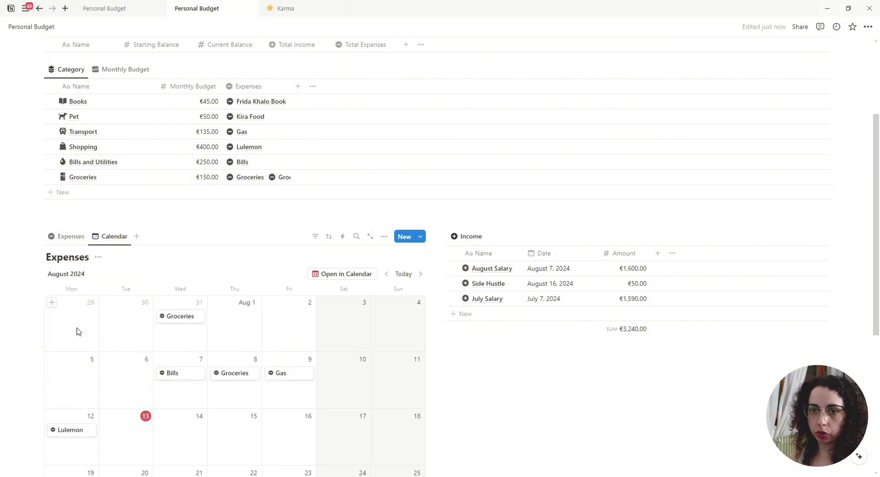
left_click(97, 262)
left_click(103, 307)
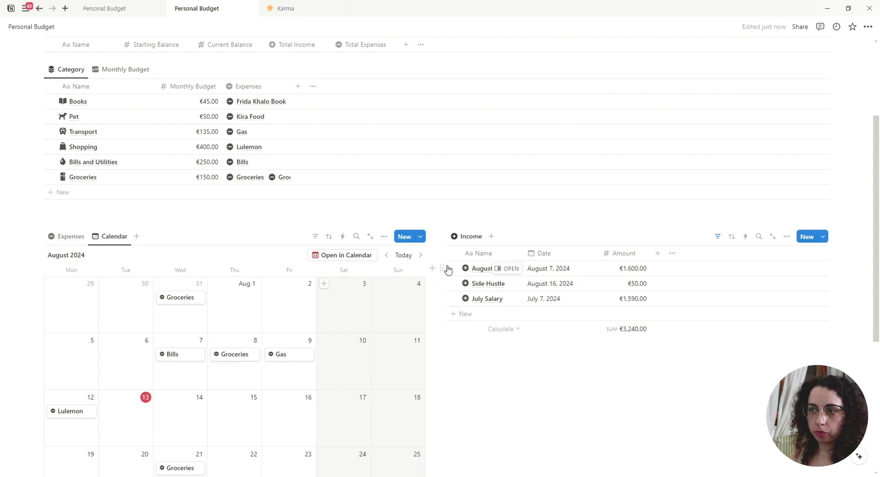
Show the Category and Amount properties on the Expenses calendar entries.
left_click(385, 236)
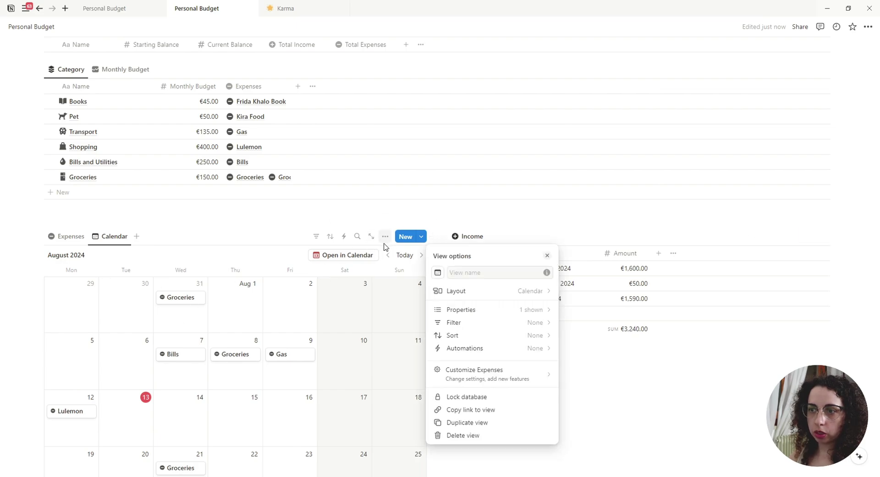
left_click(485, 310)
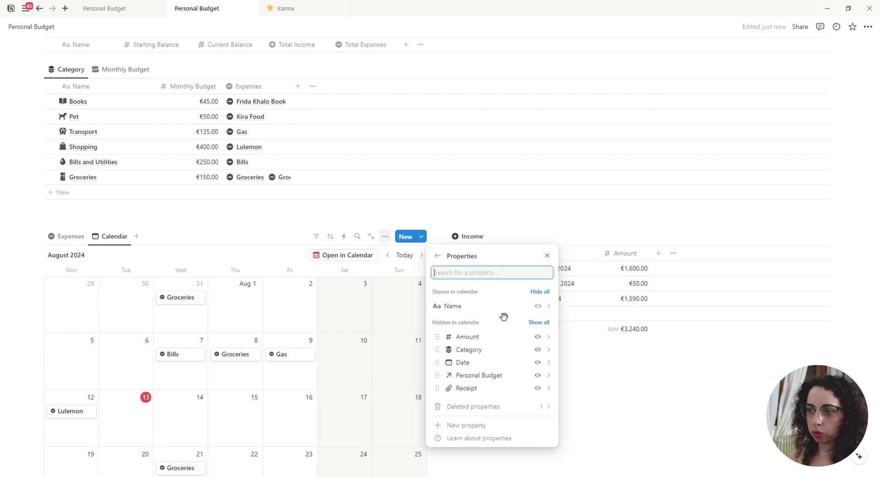
left_click(537, 351)
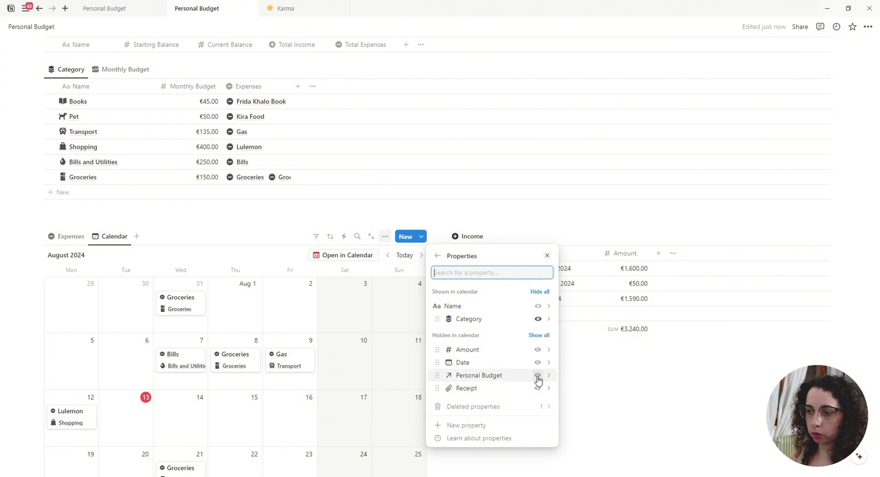
left_click(538, 350)
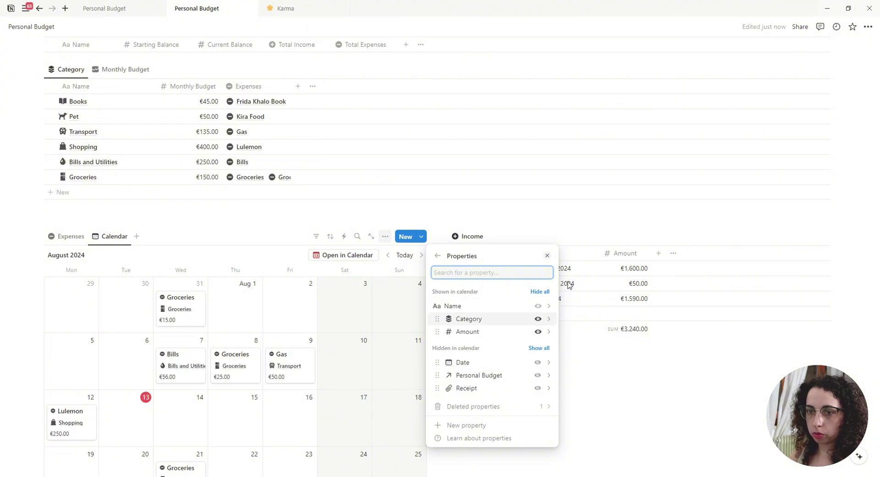
left_click(590, 229)
Add a Calendar view to the Income database and hide its database title.
left_click(492, 237)
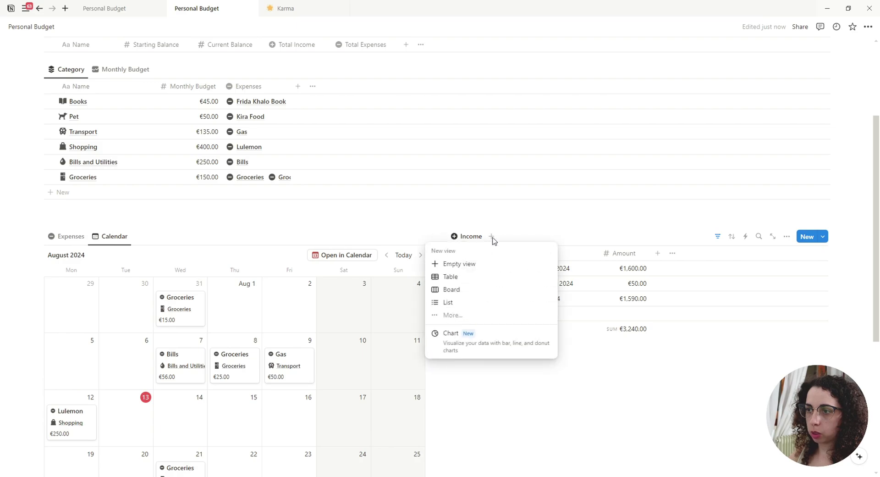
left_click(481, 328)
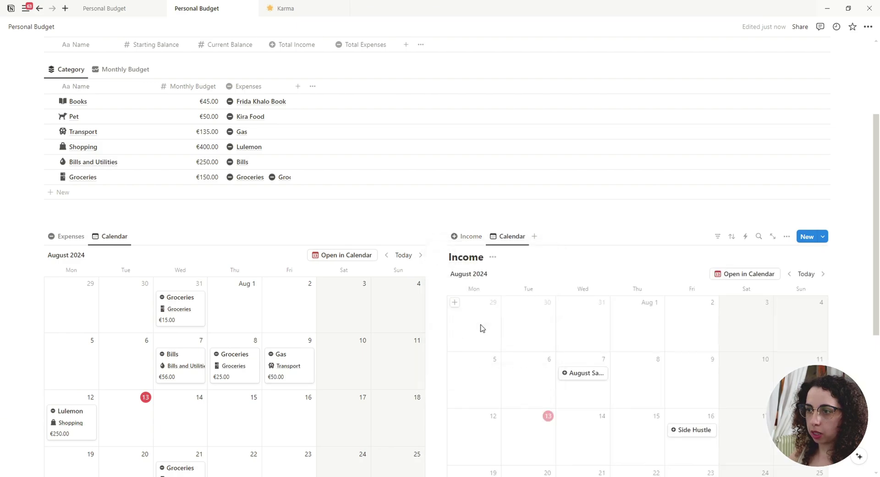
left_click(492, 257)
left_click(489, 305)
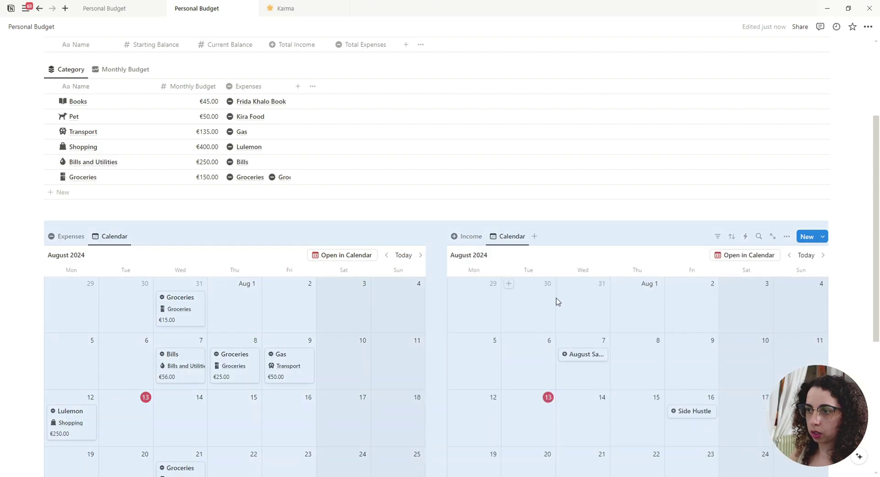
Show the Date and Amount properties on the Income calendar entries.
left_click(787, 237)
left_click(849, 309)
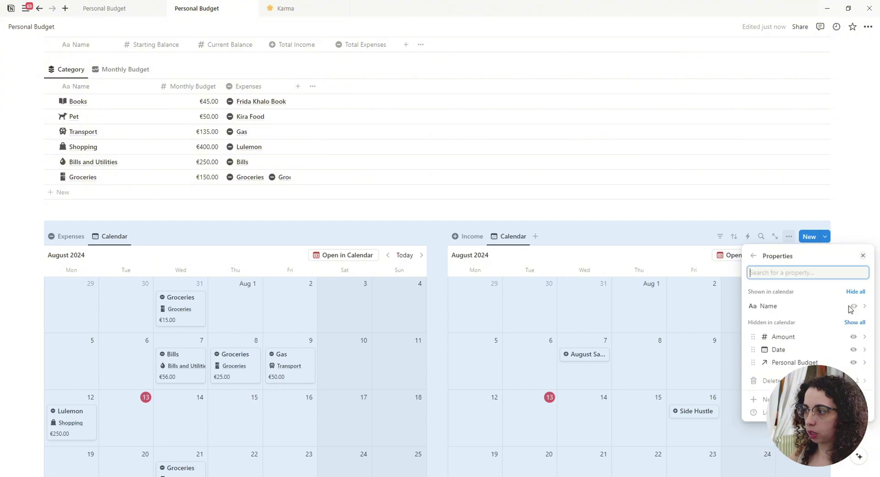
left_click(854, 350)
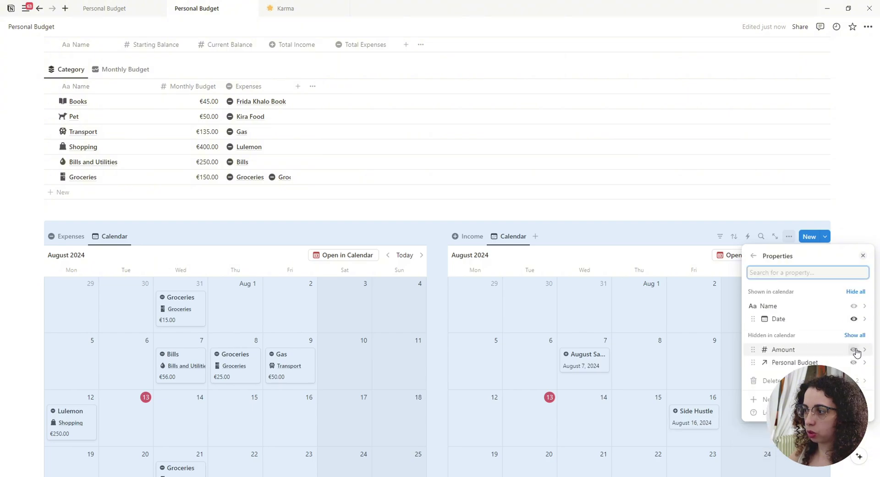
left_click(854, 350)
left_click(535, 210)
scroll(429, 438, "down", 3)
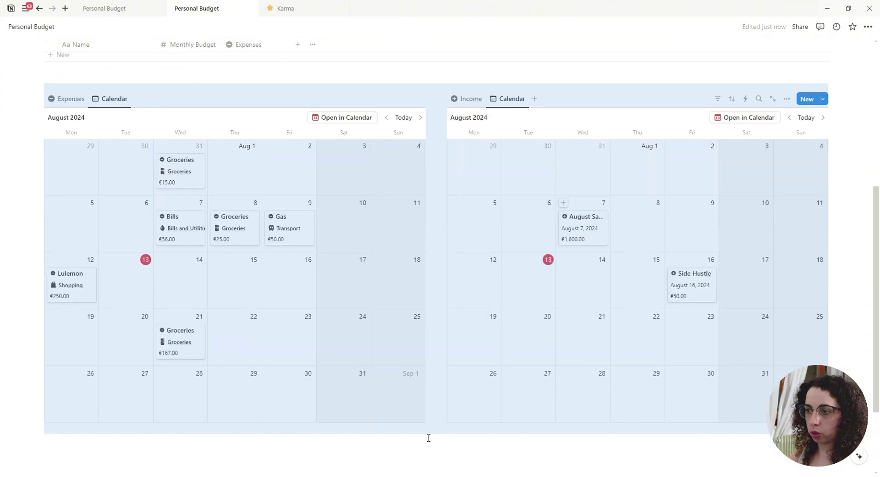
Narrow the Name column in the Category table.
scroll(285, 418, "up", 5)
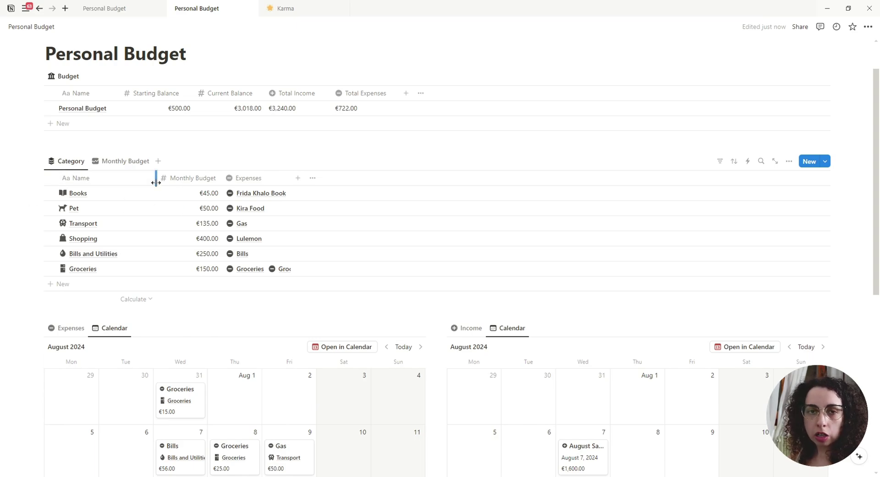
left_click_drag(156, 183, 140, 183)
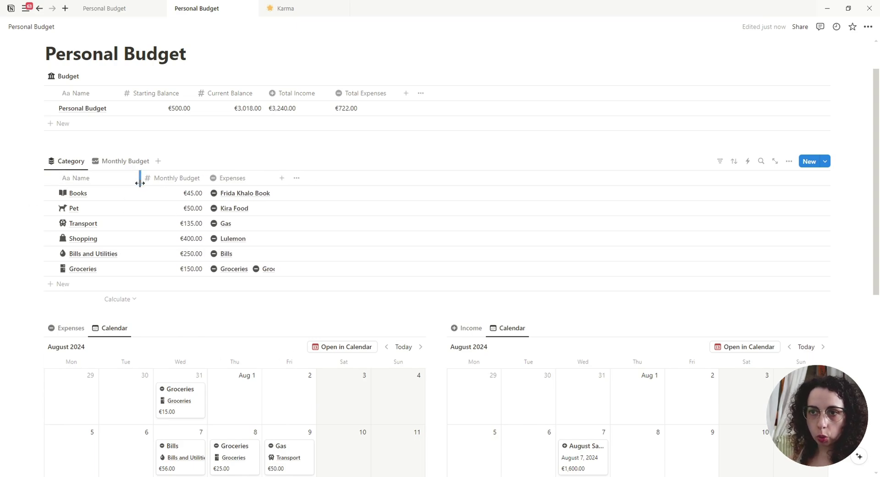
scroll(52, 298, "down", 2)
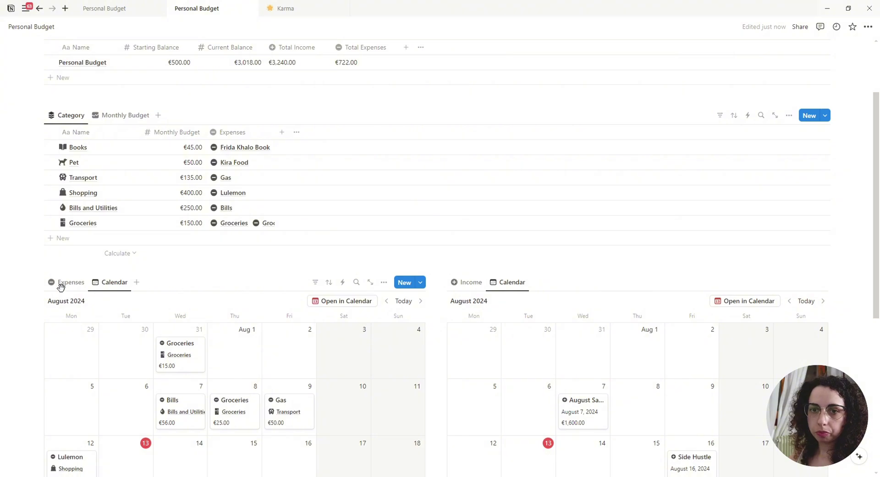
Open the Lulemon entry from the Expenses table view and add a formula property named "This Month?".
left_click(64, 282)
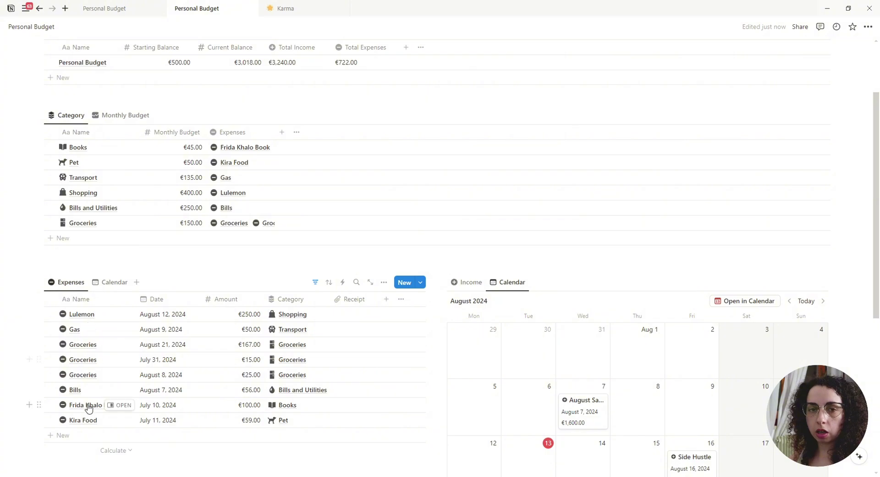
scroll(88, 406, "down", 1)
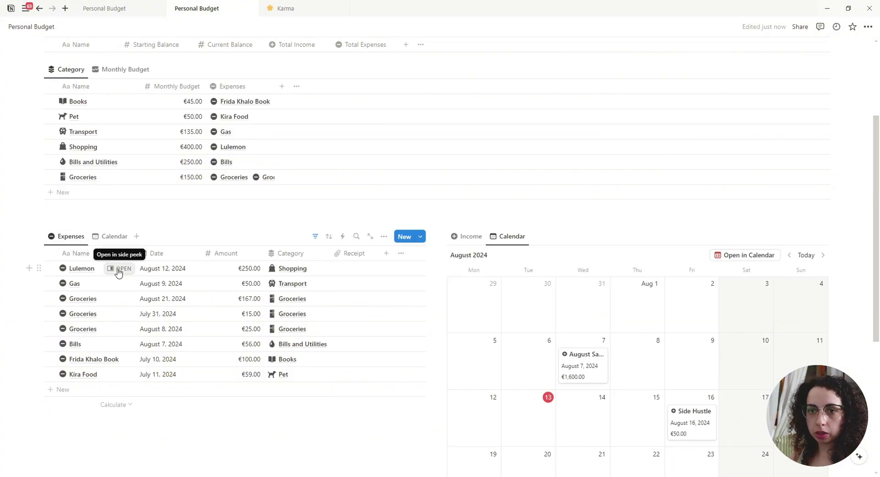
left_click(118, 269)
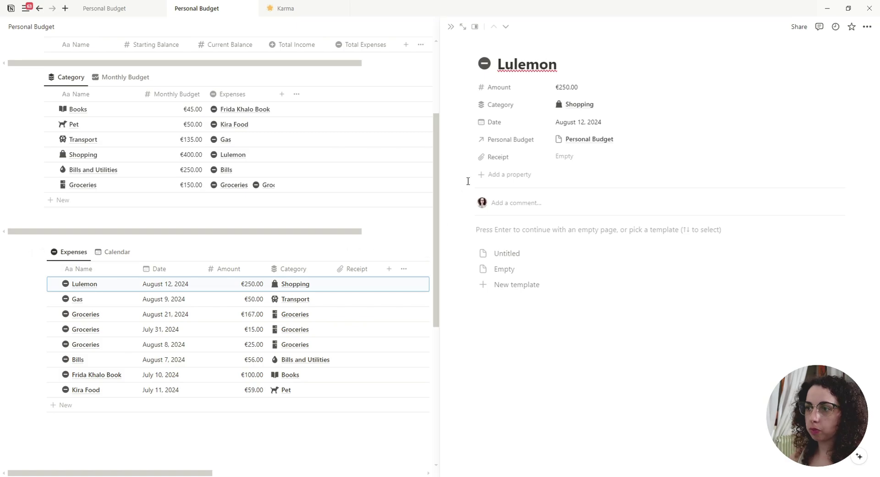
left_click(499, 178)
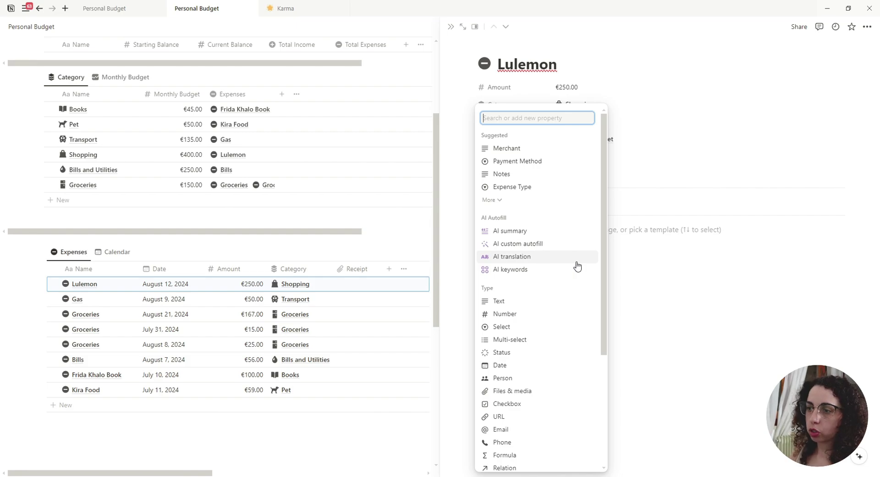
scroll(577, 266, "down", 1)
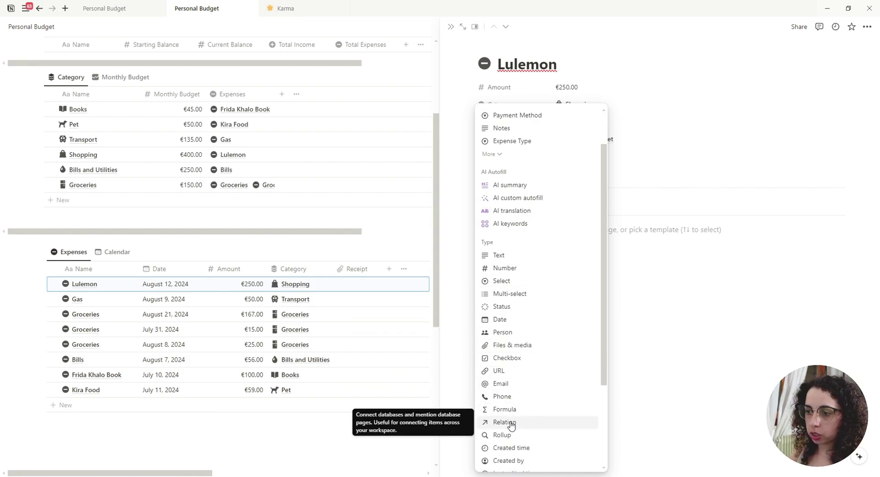
left_click(504, 409)
type("Th")
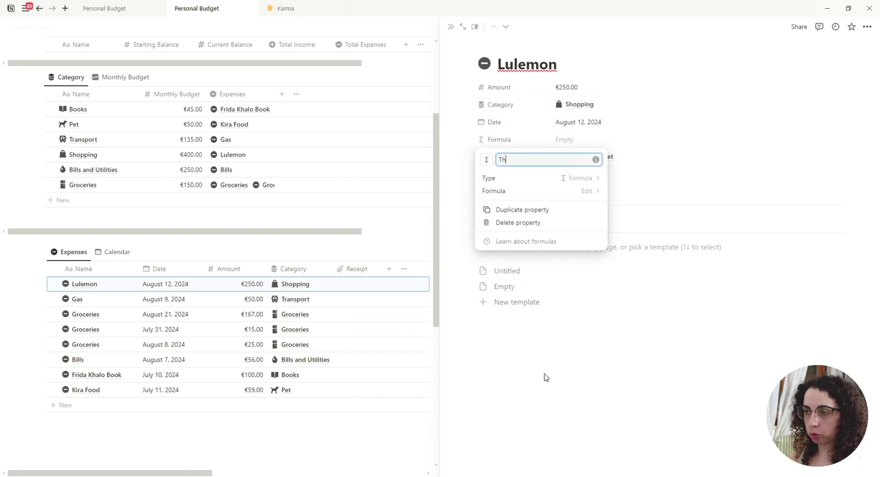
key("Return")
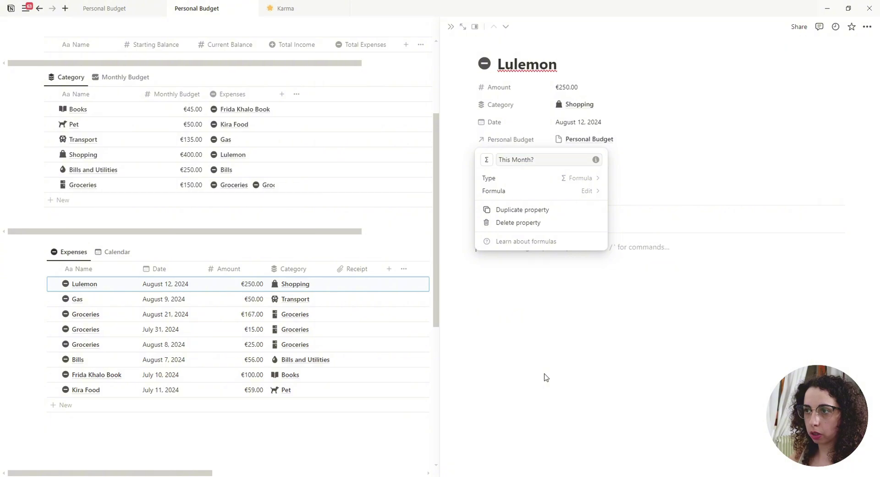
left_click(692, 150)
Begin the This Month? formula with formatDate(Date, "YYYY-MM"), using the Date property.
left_click(607, 178)
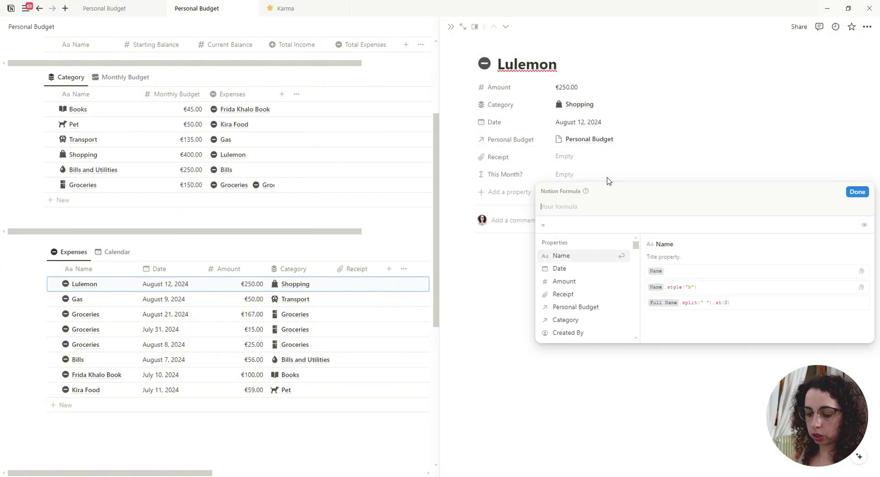
type("formatDate()")
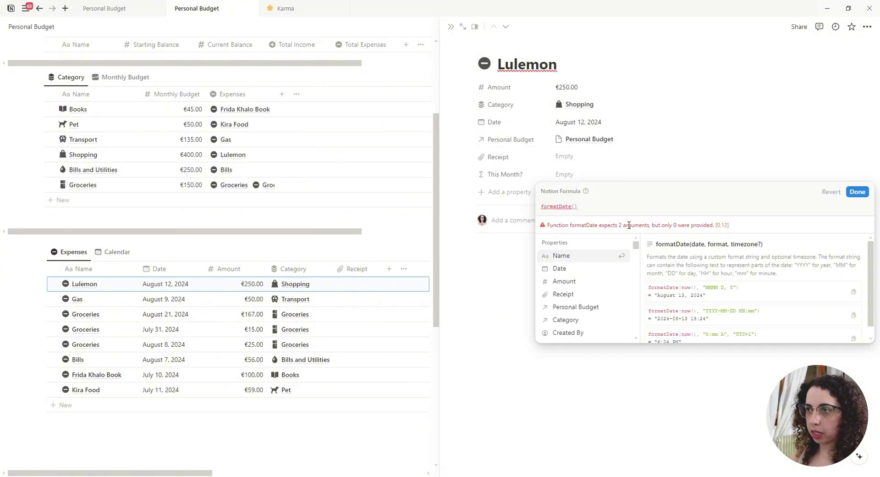
left_click(560, 269)
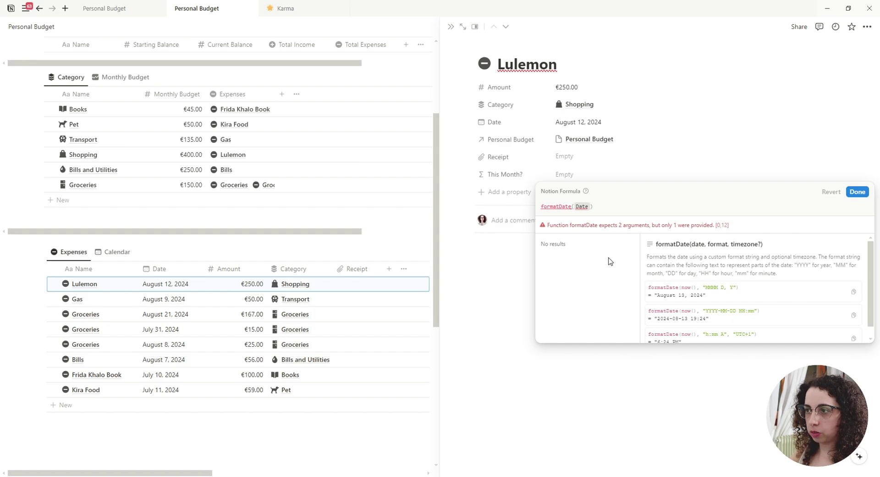
type(", \"YYYY")
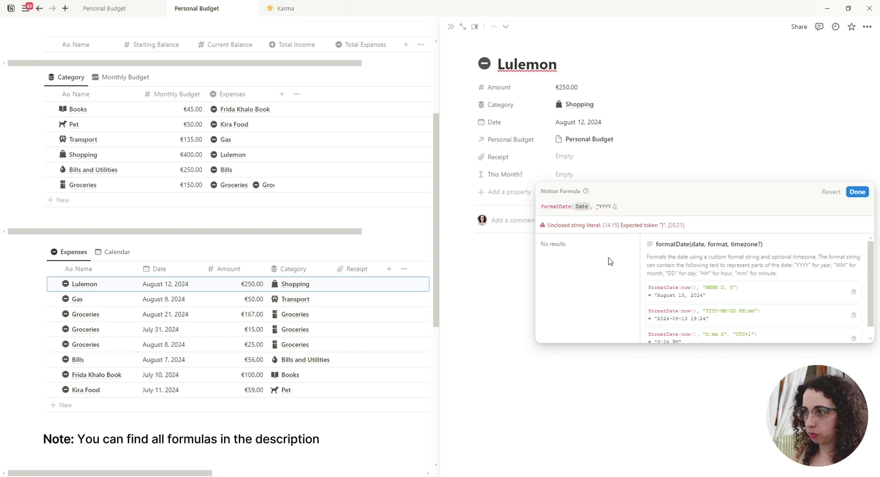
type("-MM\")")
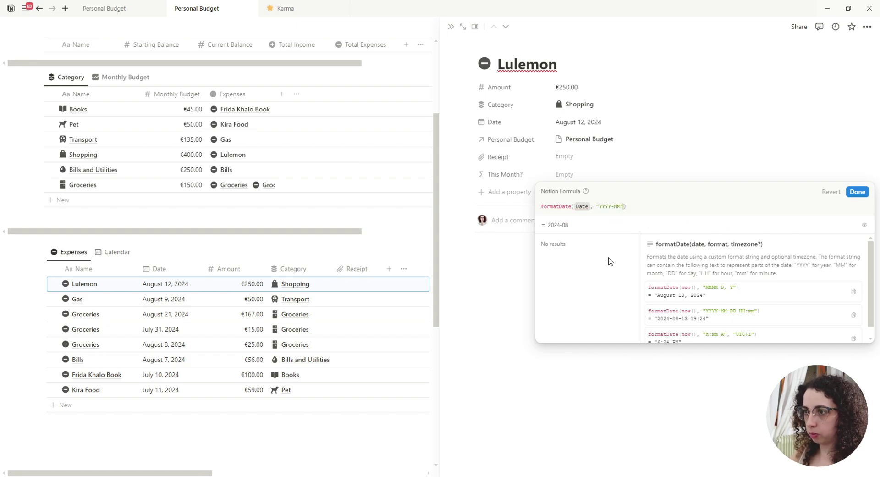
Complete the This Month? formula by comparing with == formatDate(now(),"YYYY-MM") and save it.
type(" == ")
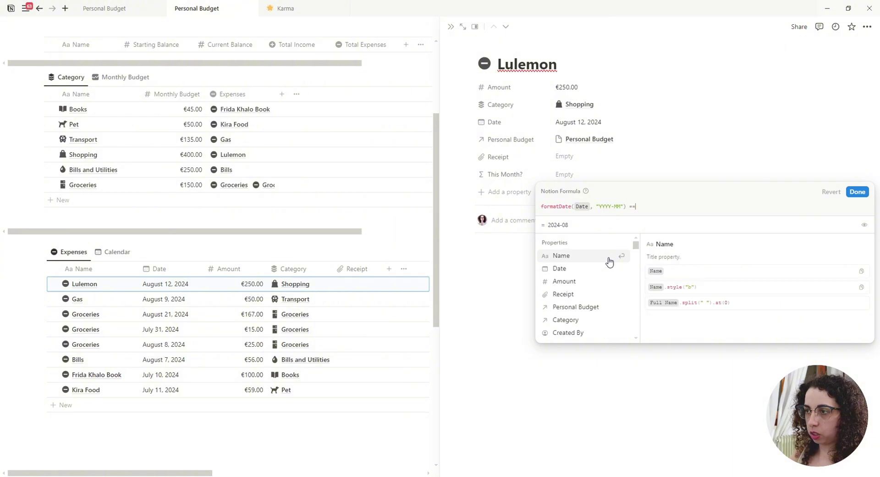
type("format")
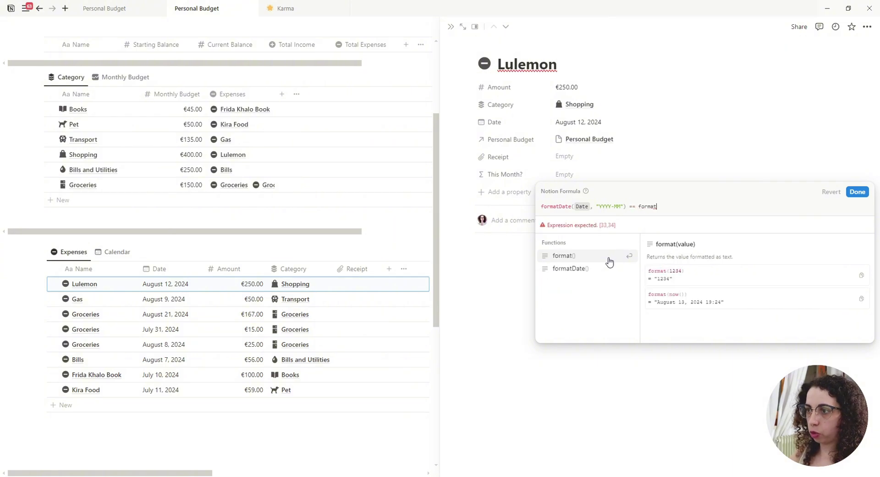
left_click(595, 270)
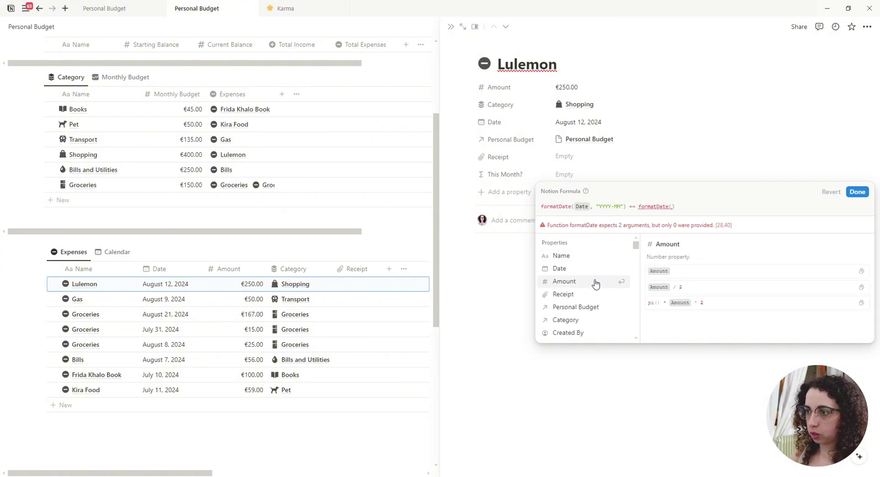
type("now")
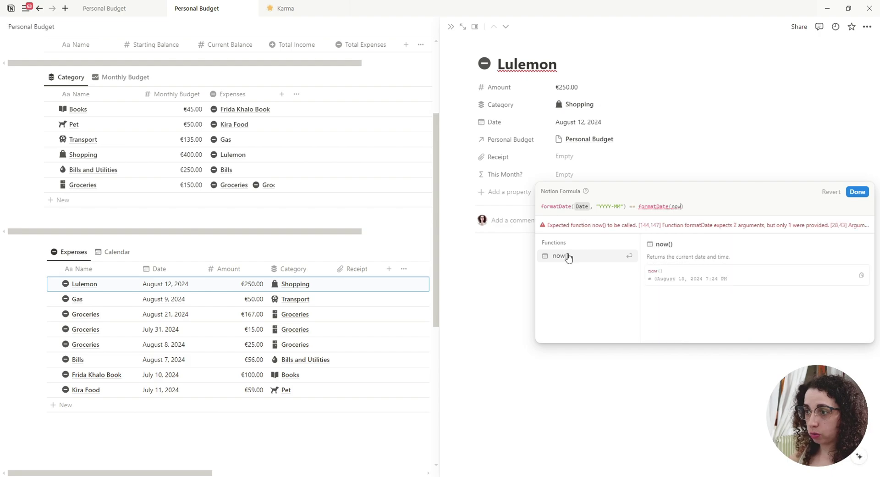
left_click(567, 256)
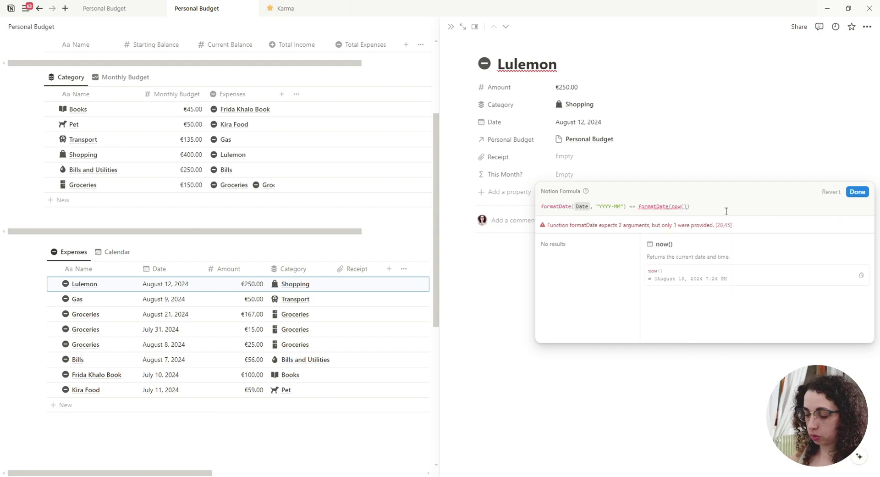
type(",")
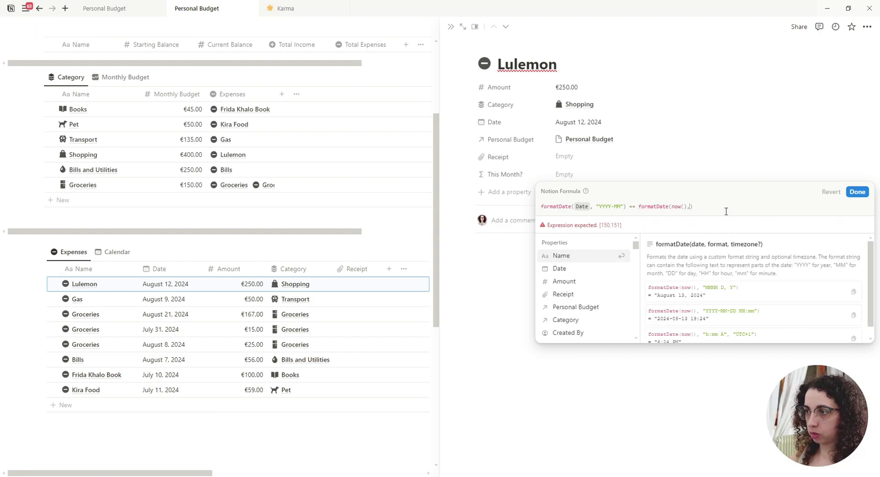
type("\"YYYY")
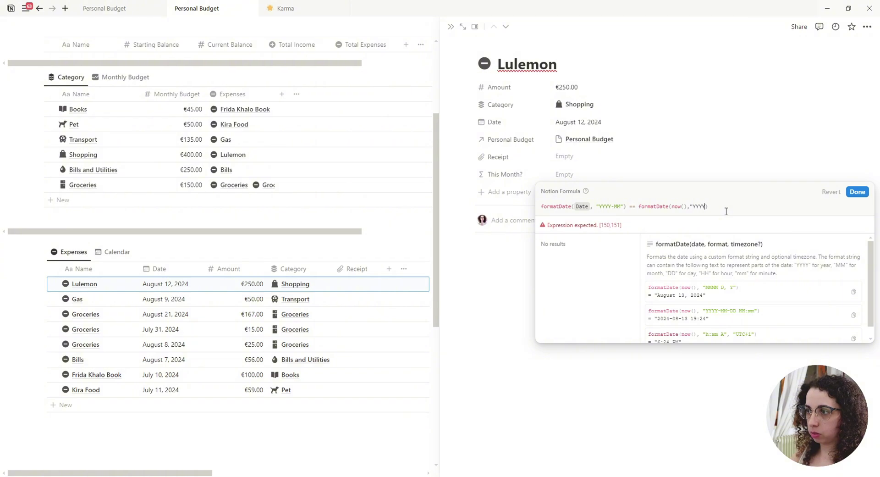
type("-MM\"")
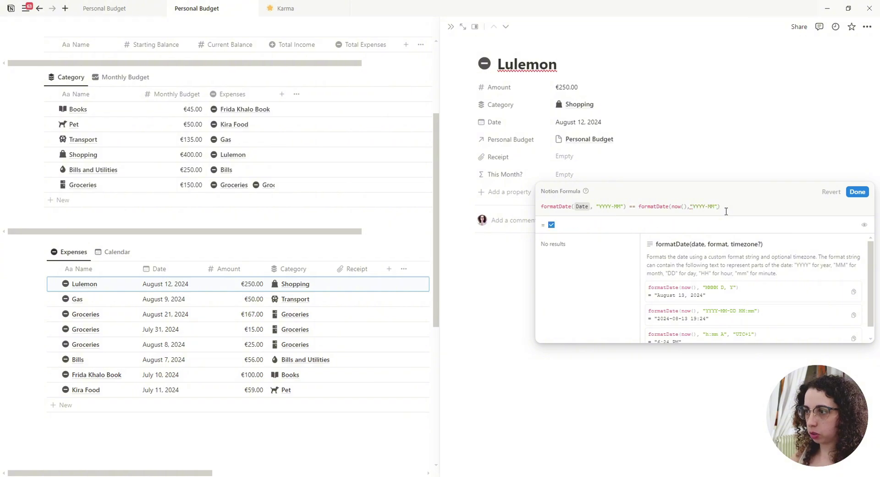
left_click(861, 193)
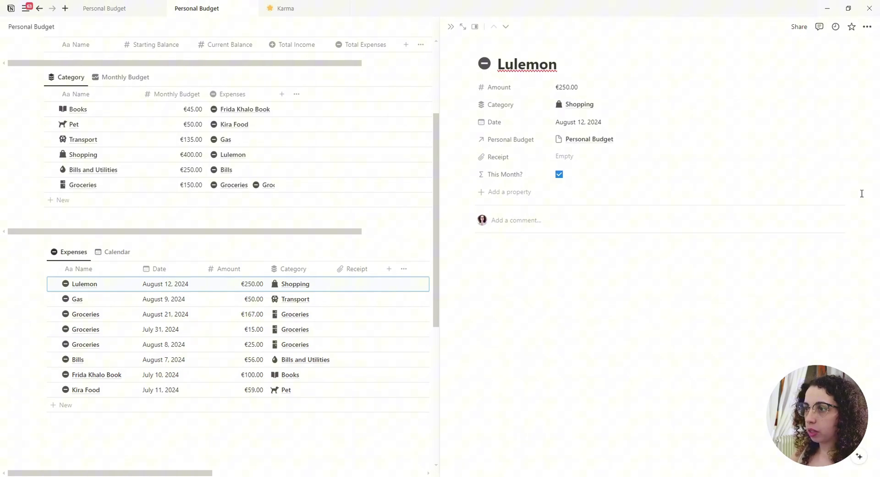
Review the This Month? formula and test it by setting Lulemon's date to July 10, 2024, followed by August 13, 2024.
left_click(590, 177)
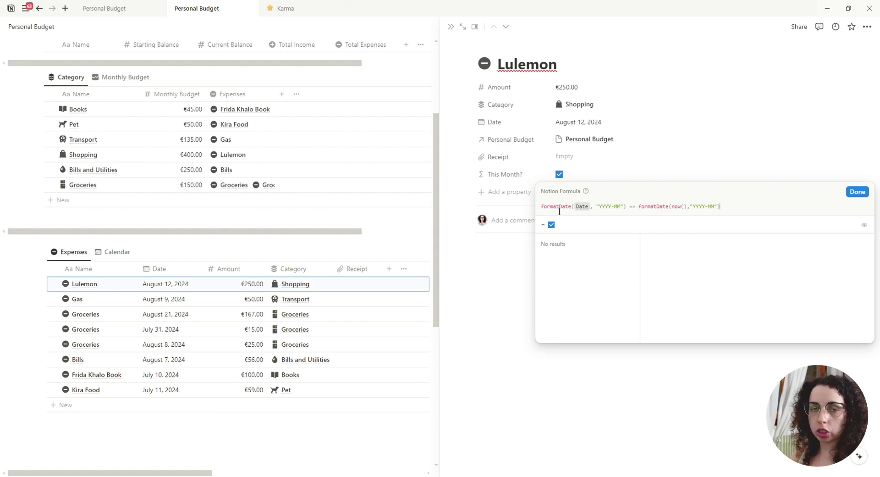
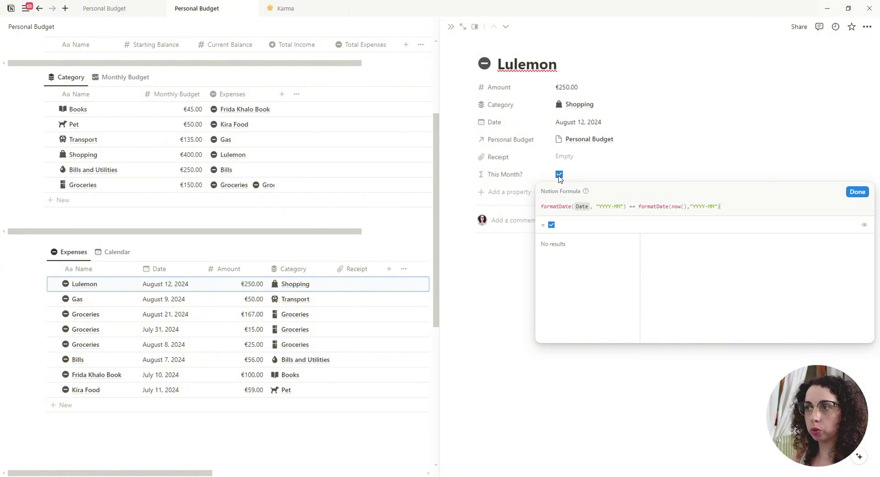
left_click(499, 265)
left_click(587, 124)
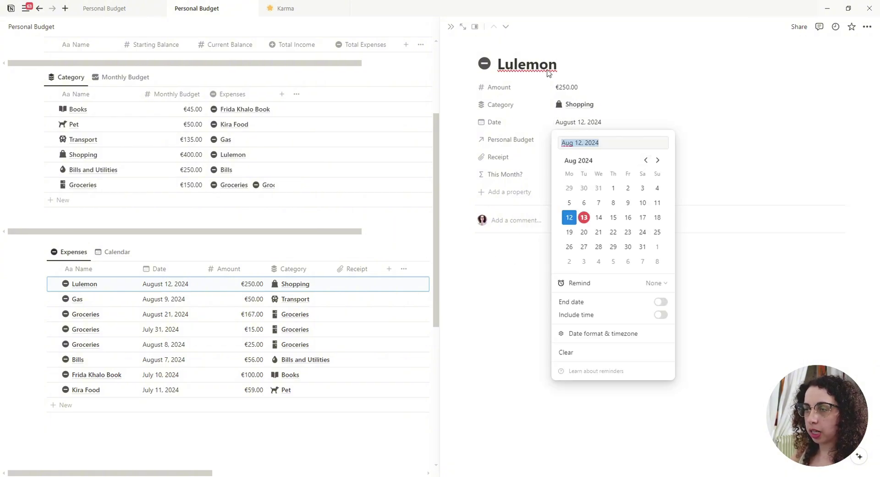
left_click(646, 160)
left_click(598, 202)
left_click(502, 283)
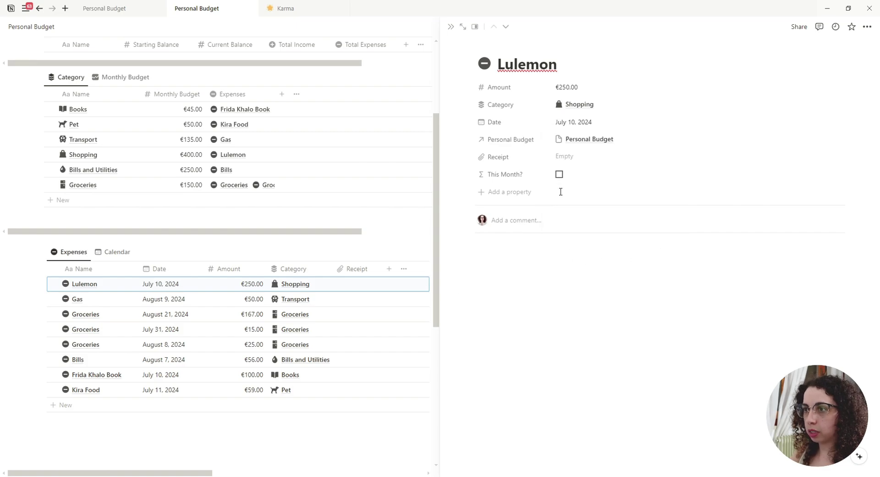
left_click(584, 124)
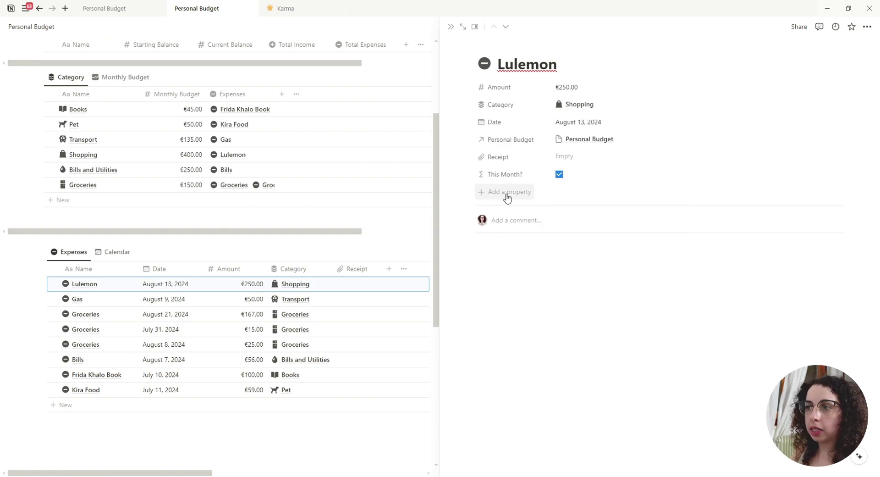
Add a formula property named "Spent This Month" to the Lulemon entry.
left_click(506, 196)
scroll(560, 361, "down", 1)
scroll(560, 362, "down", 3)
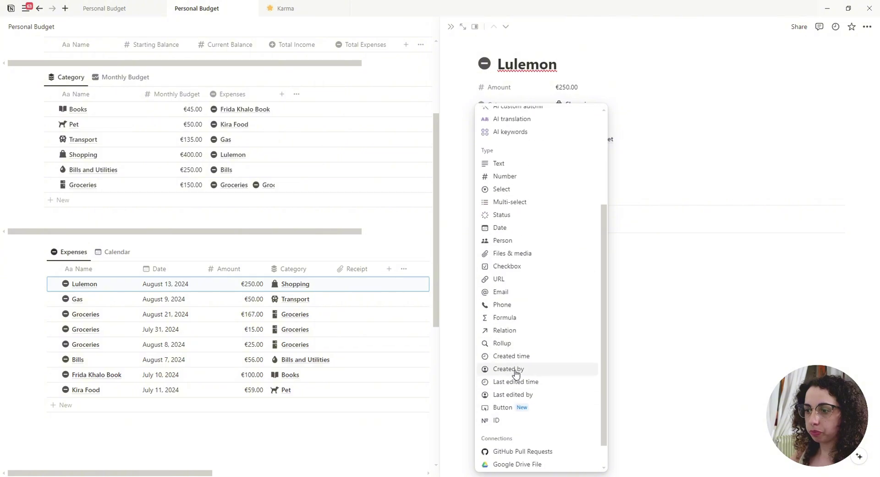
left_click(518, 321)
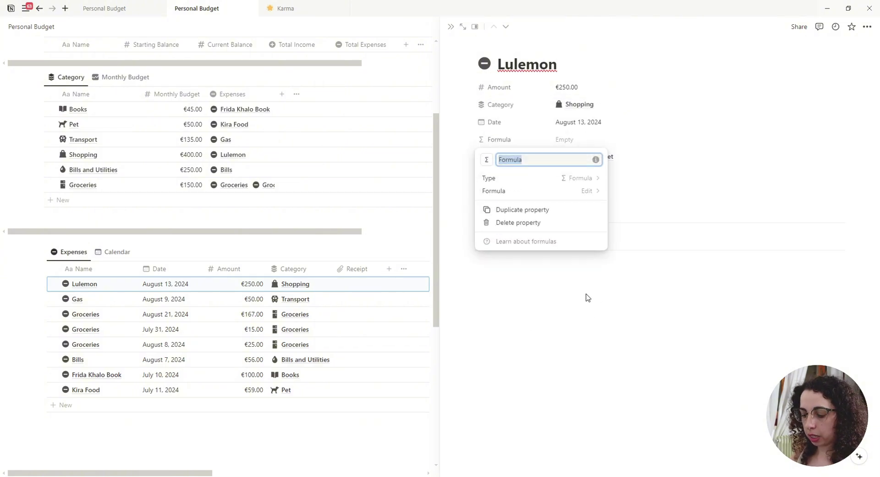
type("Curren")
key("ctrl+a")
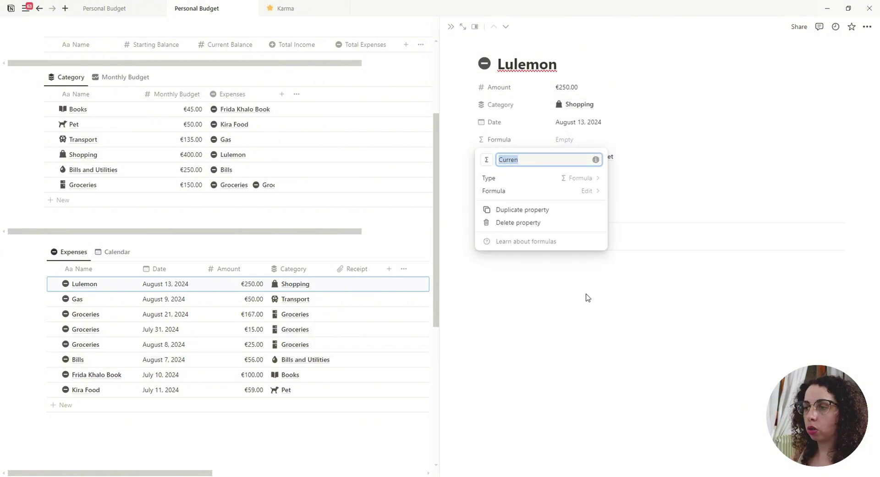
type("Cu")
key("BackSpace")
key("BackSpace")
type("Spent This MOn")
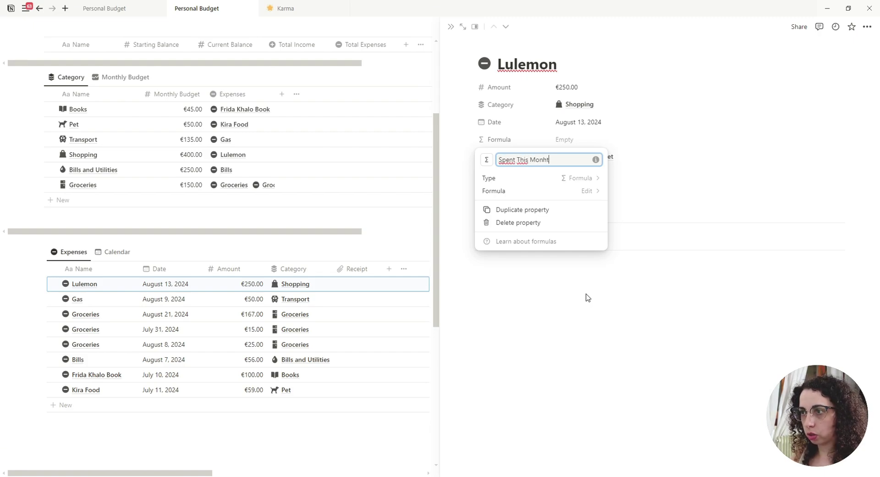
left_click(684, 319)
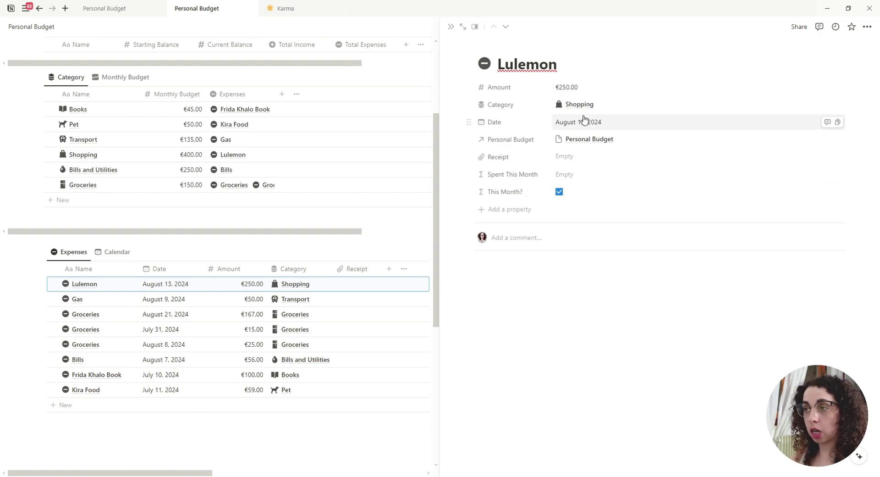
Define the Spent This Month formula as if(This Month?==true,Amount,0), using the This Month? and Amount properties, and save it.
left_click(584, 176)
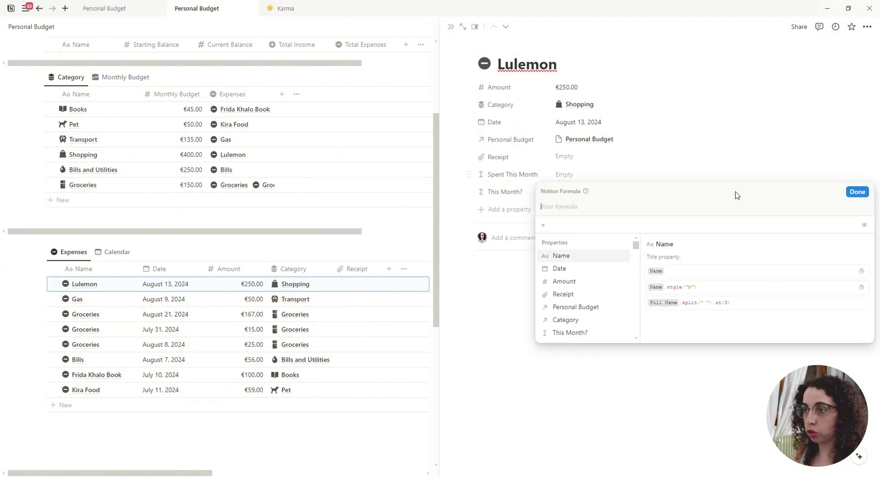
type("if")
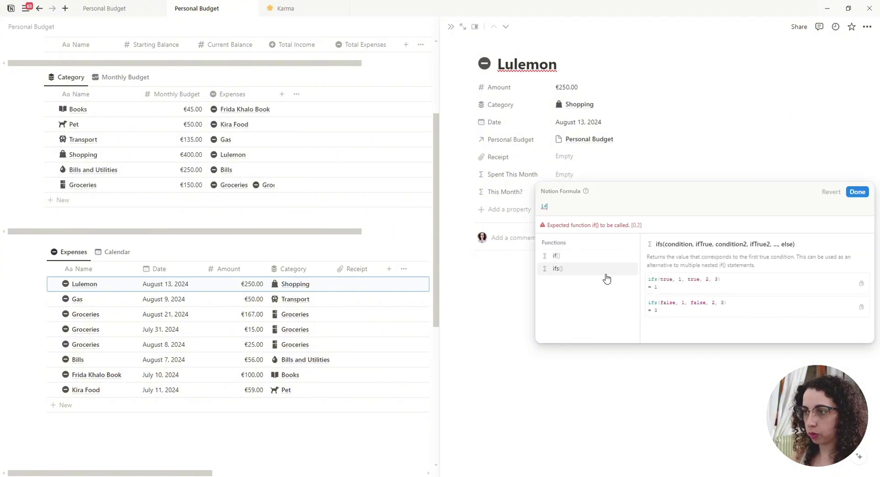
left_click(589, 258)
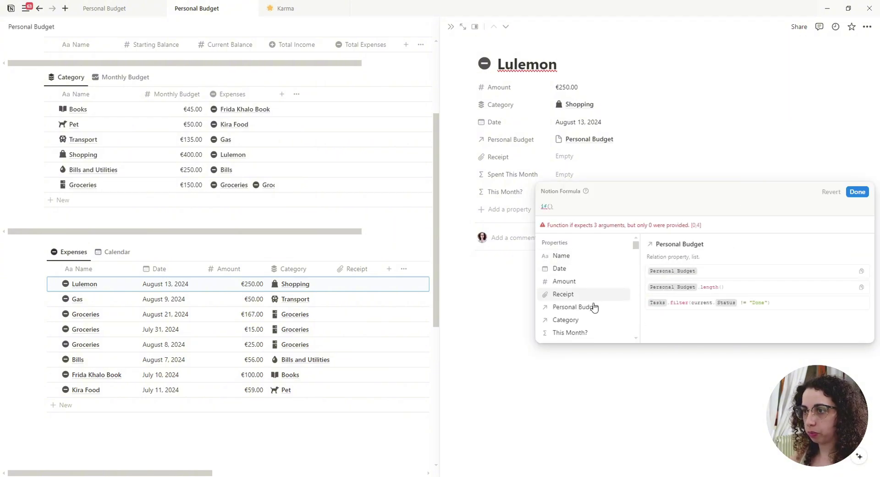
left_click(584, 339)
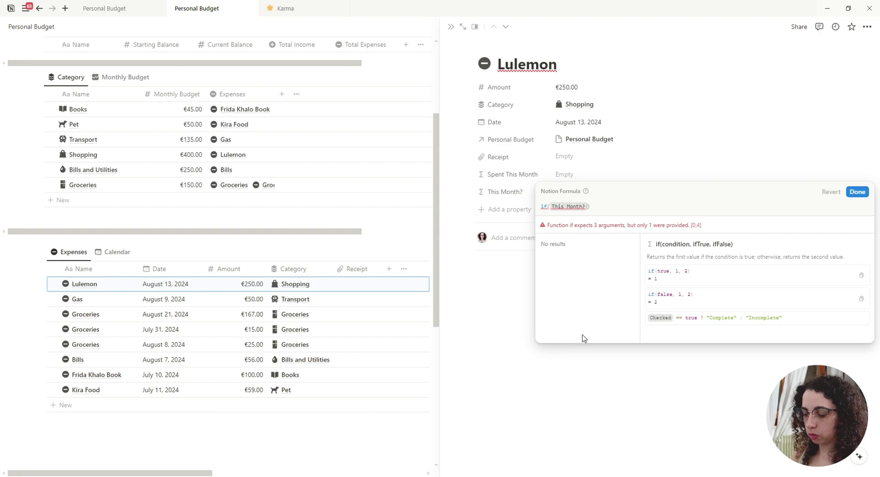
type("==true")
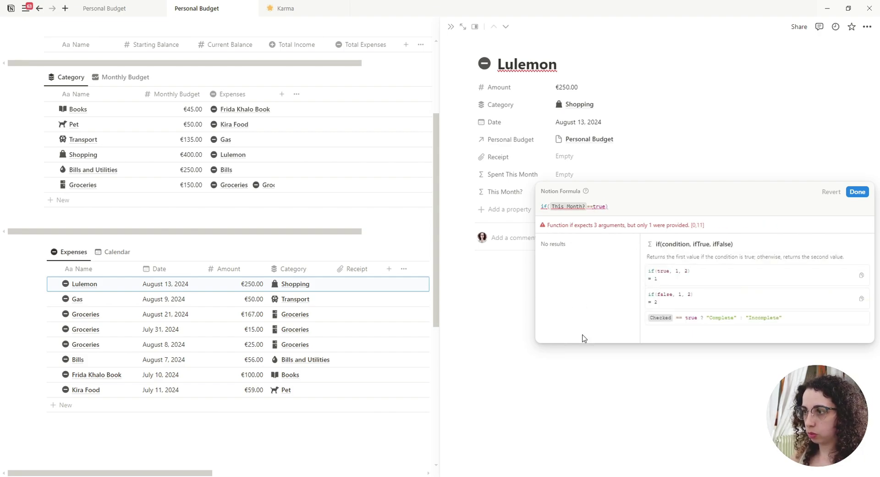
type(",")
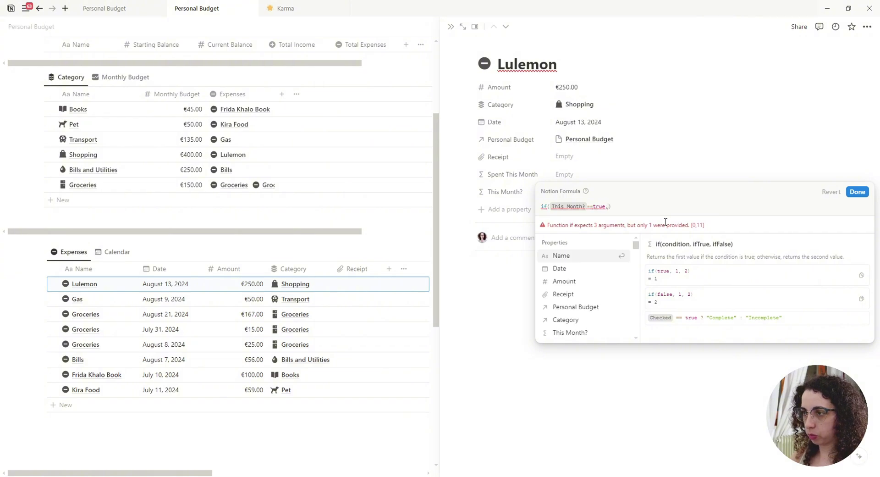
left_click(569, 281)
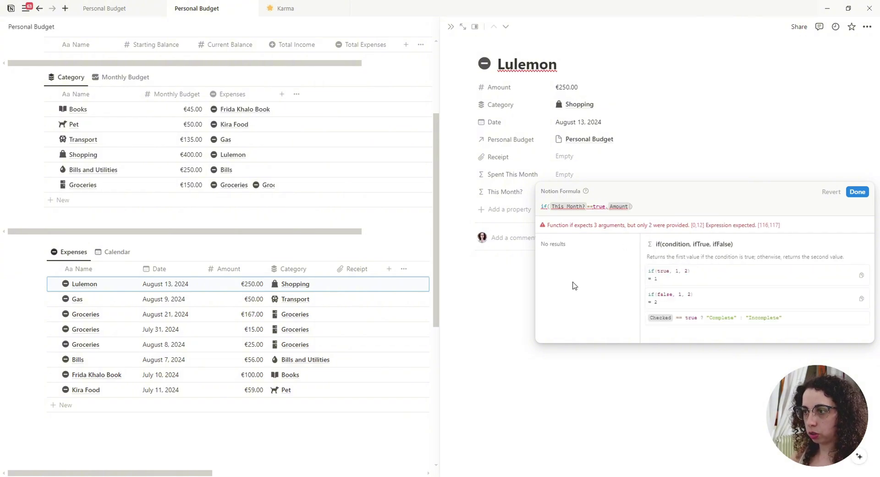
type(",")
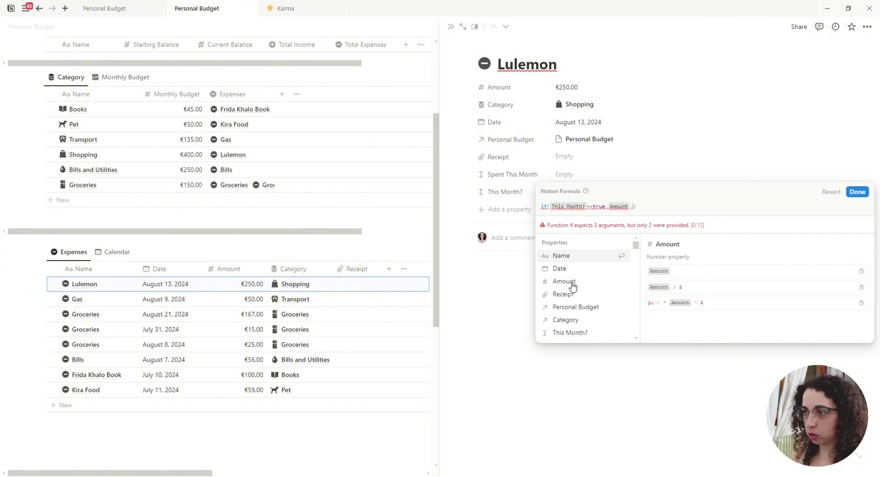
type("0")
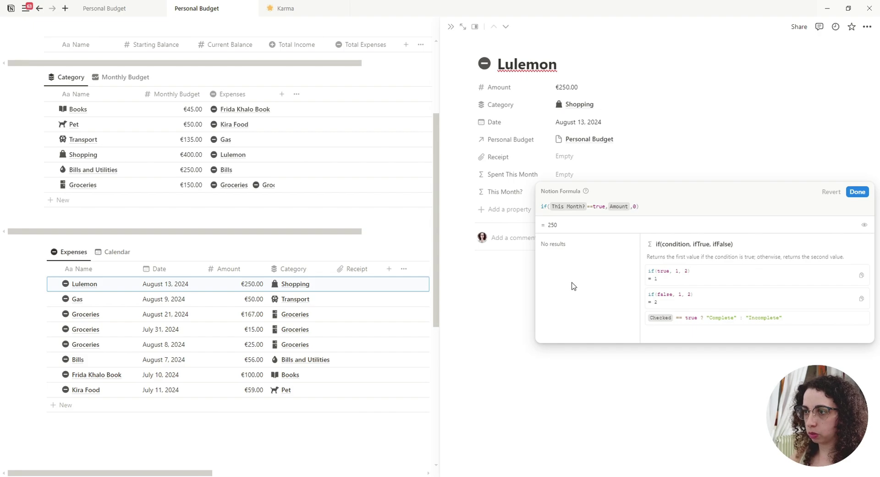
left_click(858, 192)
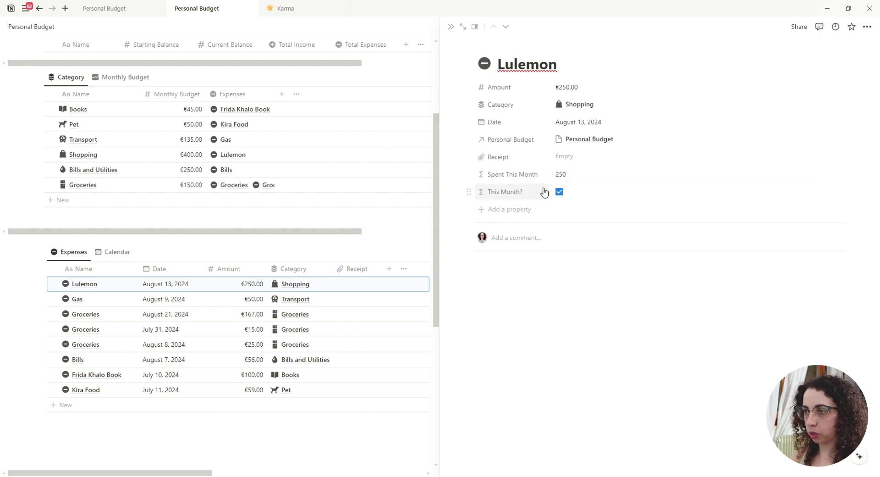
Set the number format of Spent This Month to Euro and close the Lulemon entry.
left_click(532, 175)
left_click(519, 205)
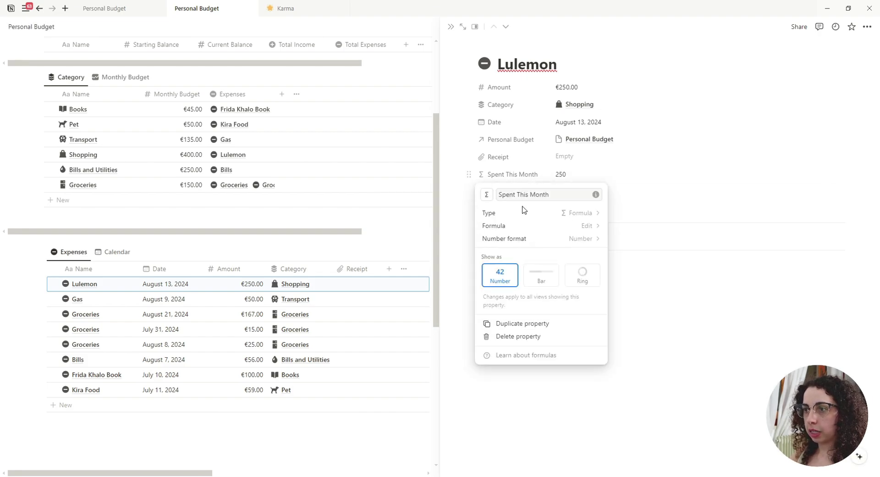
left_click(587, 239)
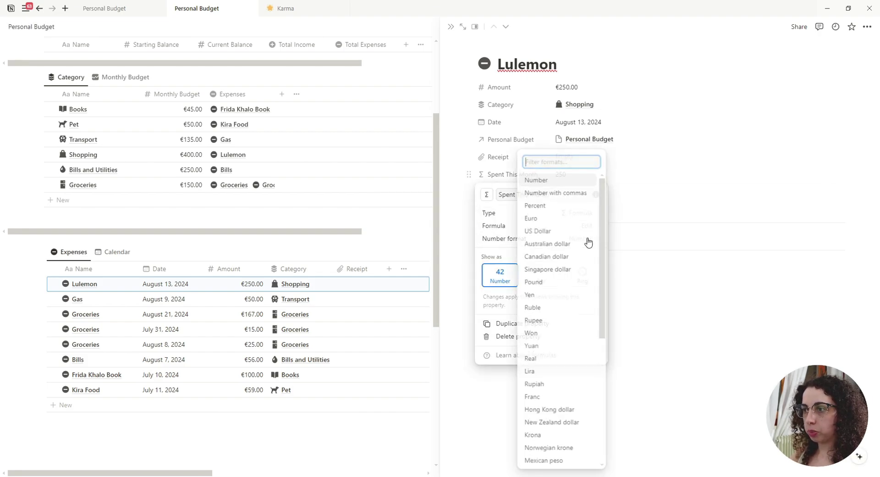
left_click(537, 219)
left_click(697, 317)
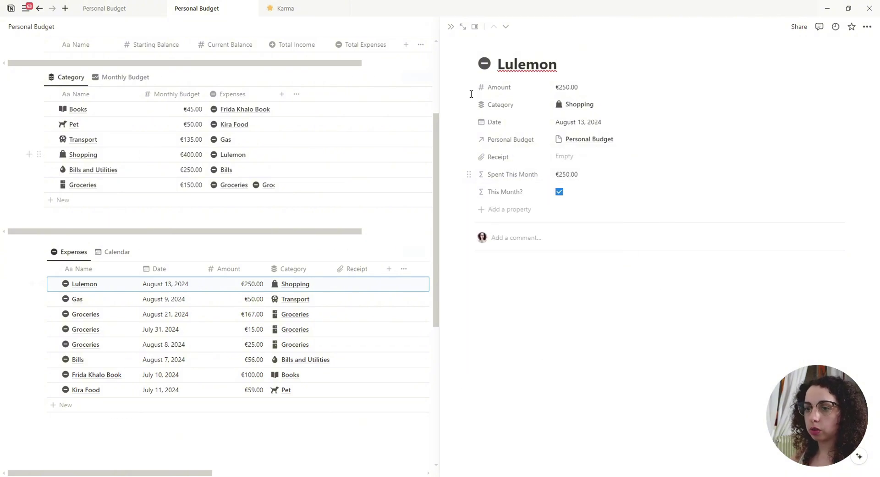
left_click(451, 28)
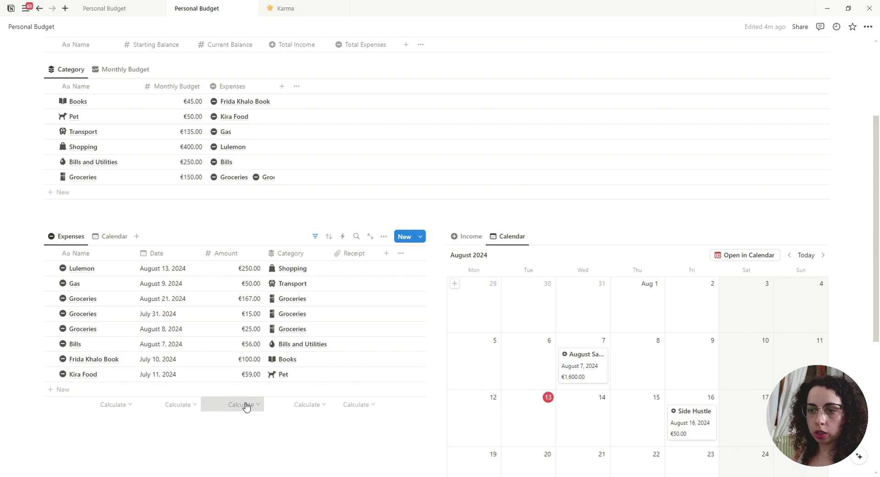
Show the sum of the Amount column beneath the Expenses table.
left_click(243, 405)
mouse_move(224, 450)
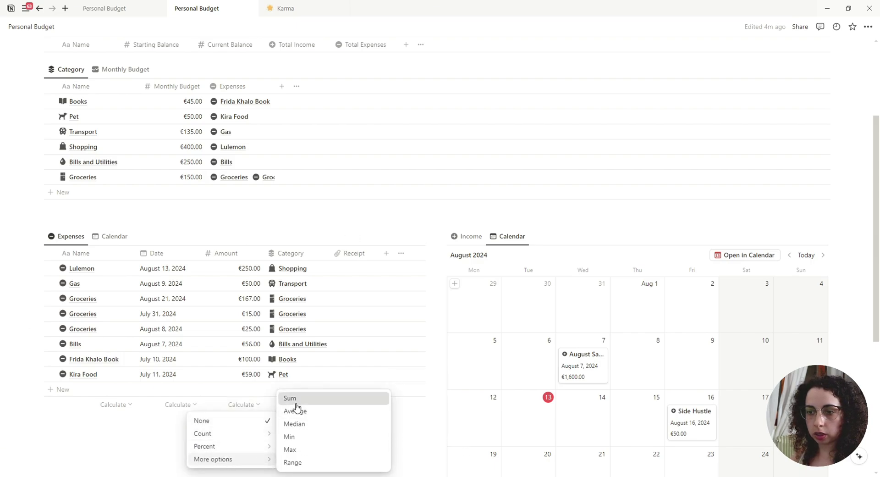
left_click(291, 398)
Show the Spent This Month property in the Expenses table and place its column between Amount and Category.
left_click(385, 237)
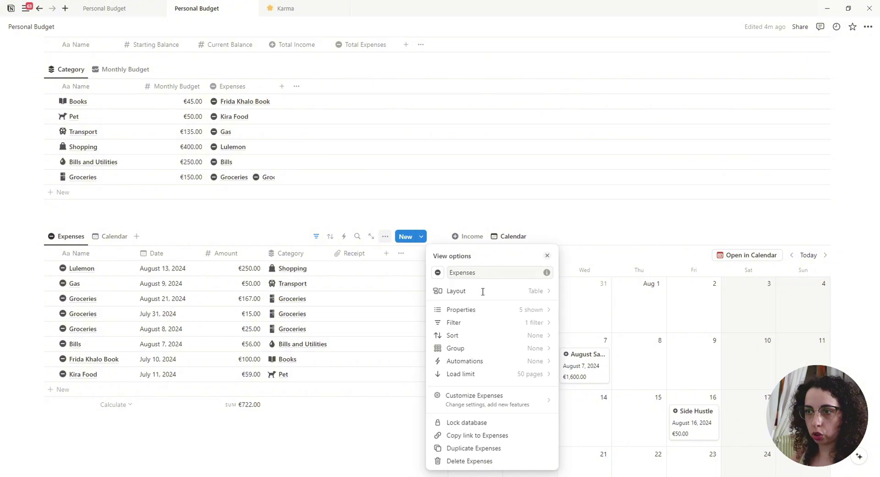
left_click(539, 311)
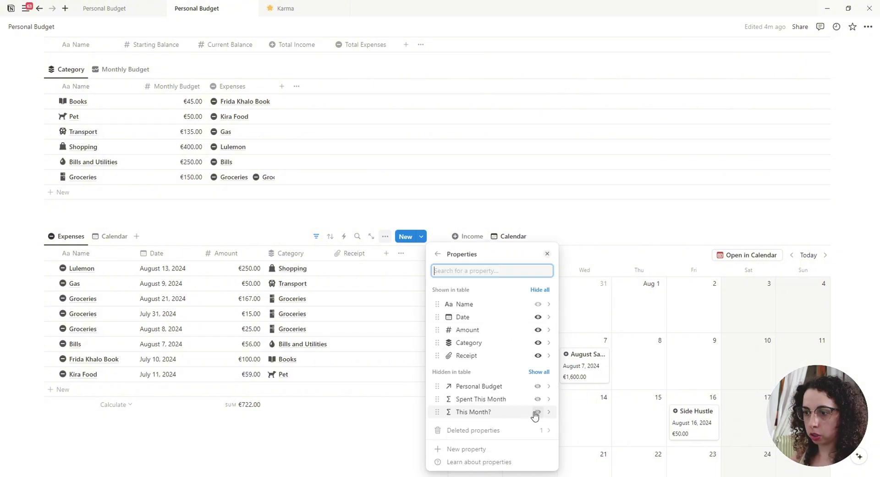
left_click(537, 399)
left_click(257, 460)
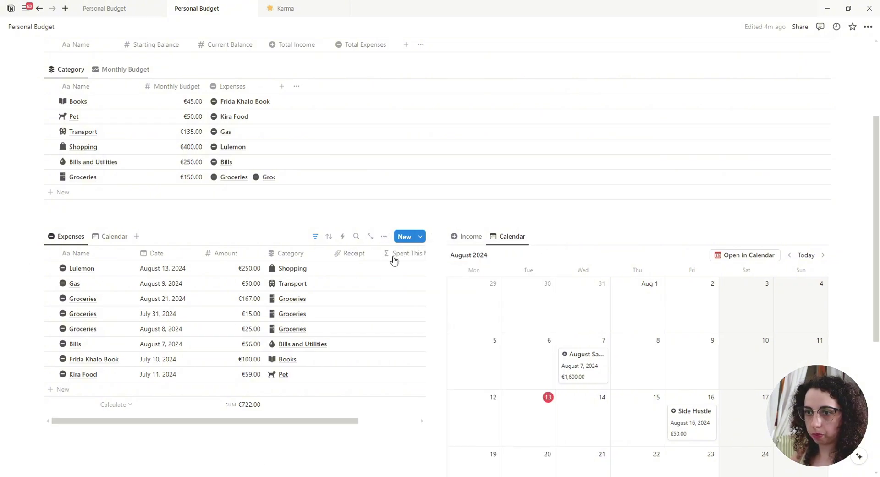
left_click_drag(393, 253, 324, 308)
left_click_drag(354, 252, 331, 255)
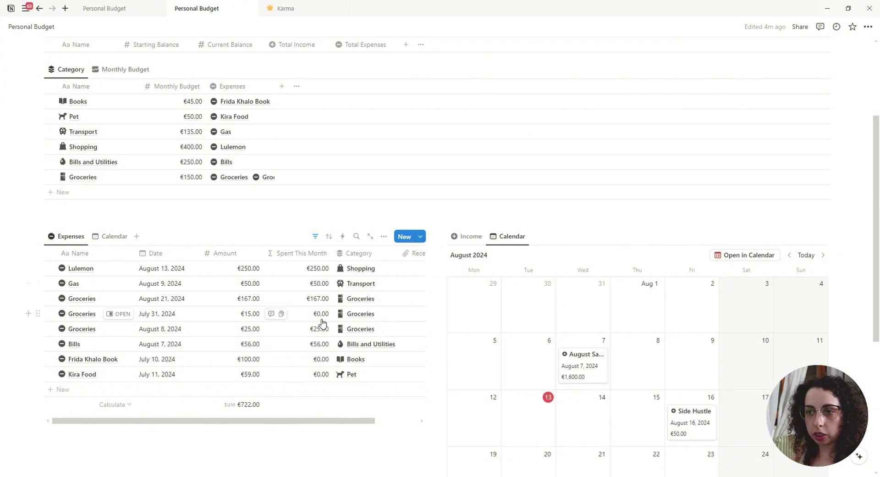
Show the sum of the Spent This Month column beneath the Expenses table.
left_click(315, 405)
mouse_move(305, 439)
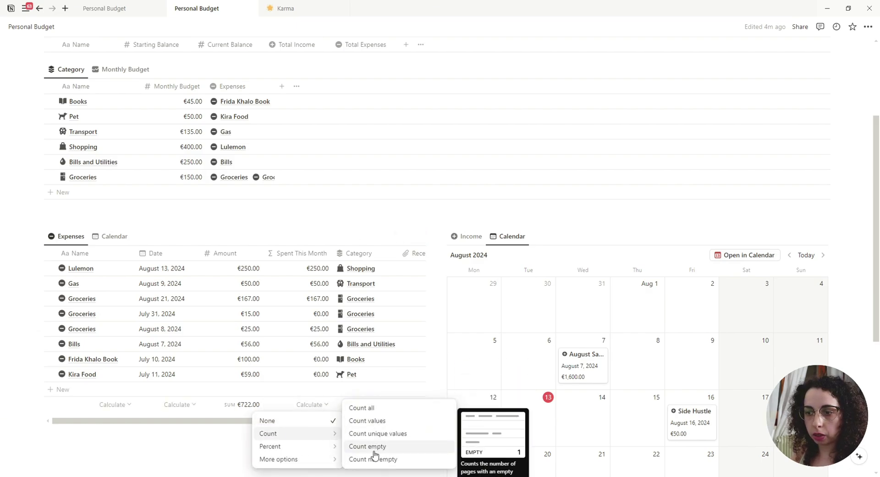
mouse_move(281, 459)
left_click(356, 398)
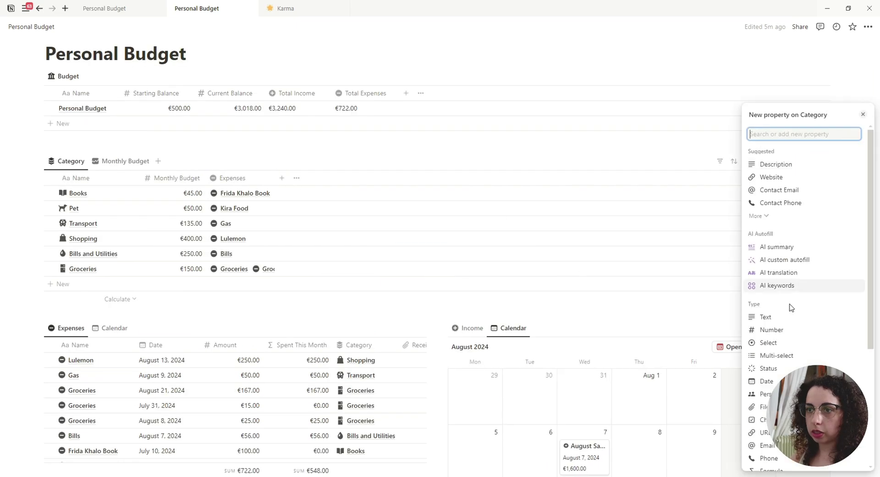
Add a rollup property to the Category database that sums Spent This Month through the Expenses relation.
scroll(789, 306, "down", 3)
left_click(764, 405)
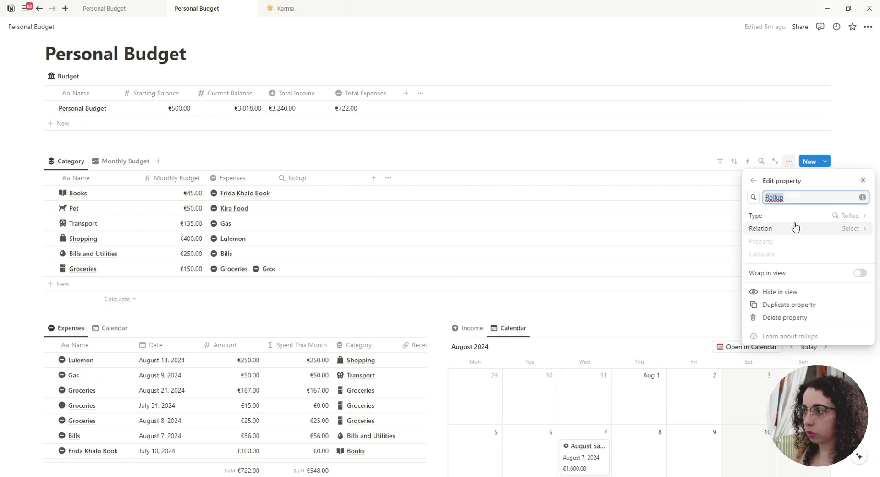
left_click(773, 229)
left_click(789, 245)
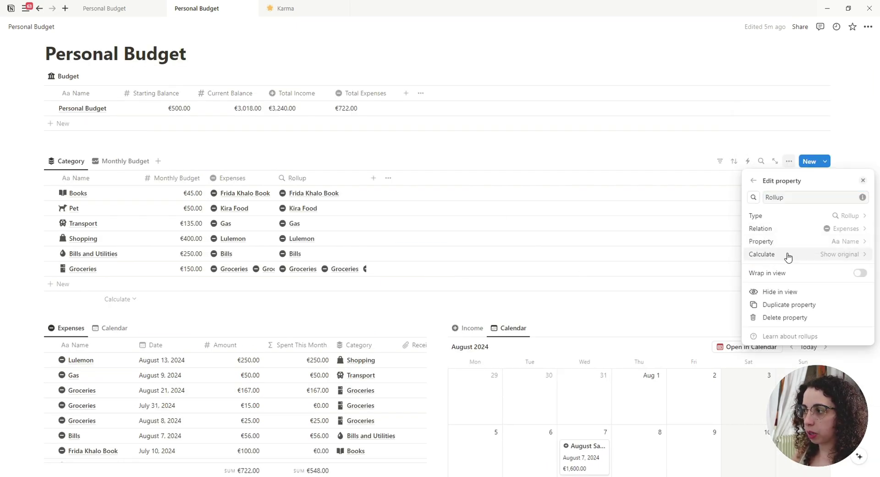
left_click(791, 244)
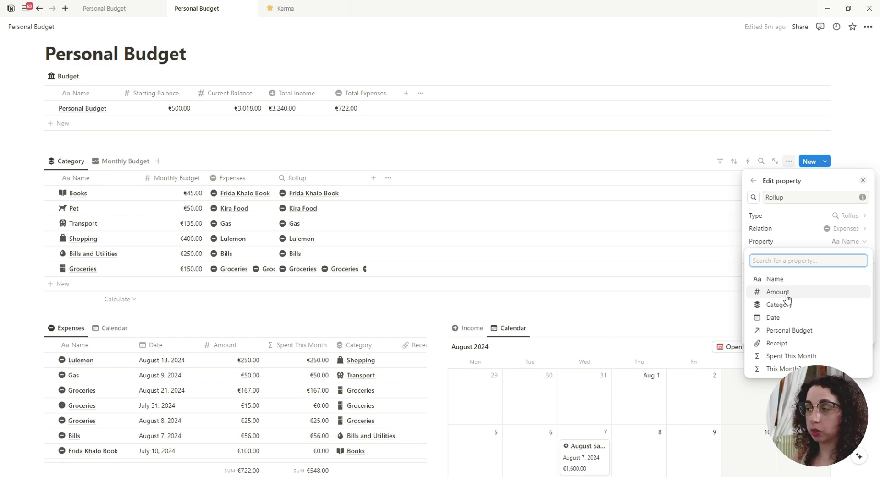
left_click(791, 357)
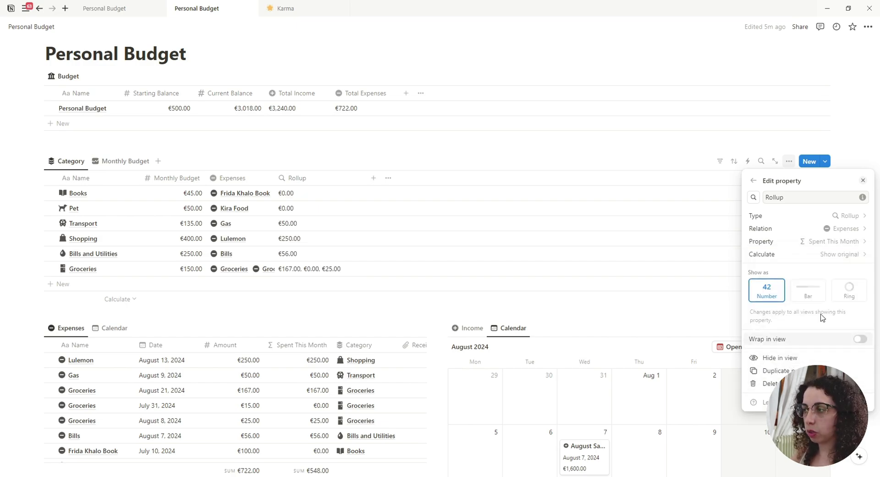
left_click(790, 264)
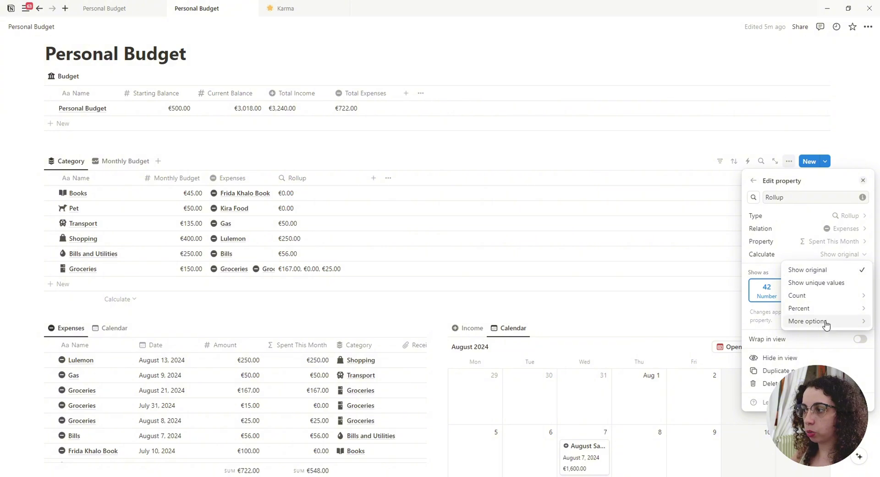
mouse_move(807, 321)
left_click(749, 293)
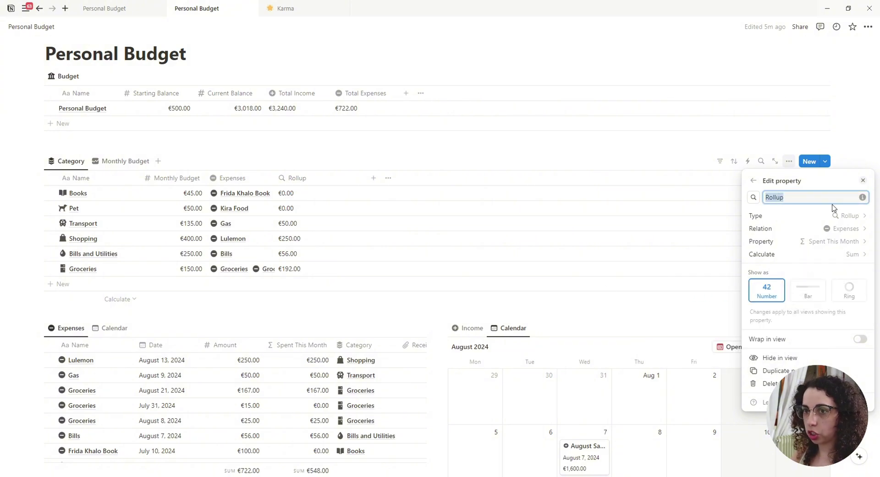
Name the Category rollup property Current Month with a number-sign icon and place its column between Monthly Budget and Expenses.
type("Th")
key("BackSpace")
key("BackSpace")
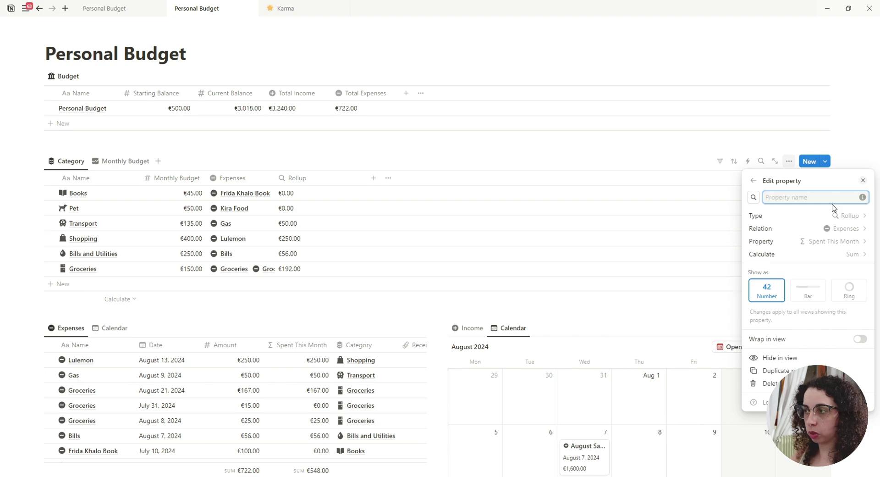
type("Current Month")
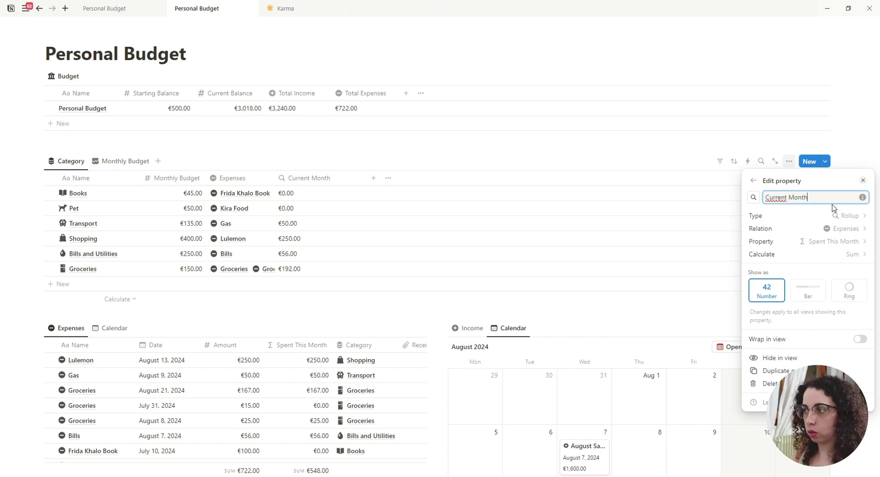
left_click(753, 198)
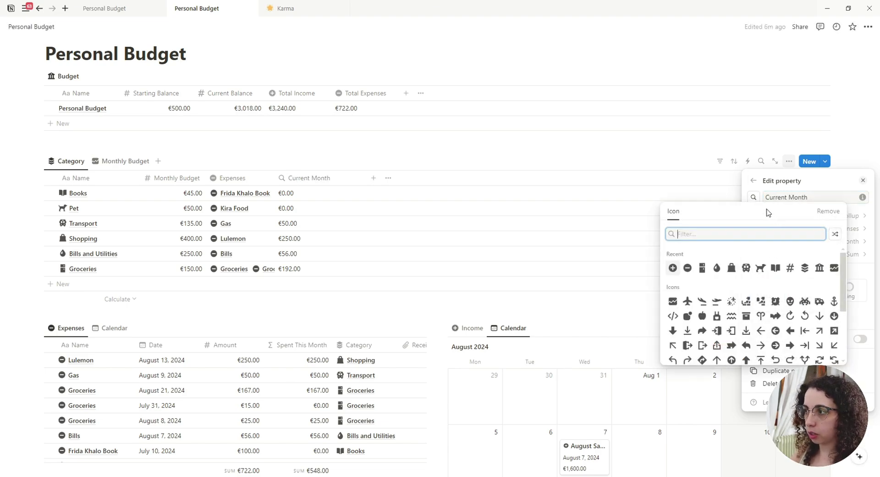
left_click(791, 269)
Add a formula property named Left to the Category database.
scroll(356, 178, "down", 1)
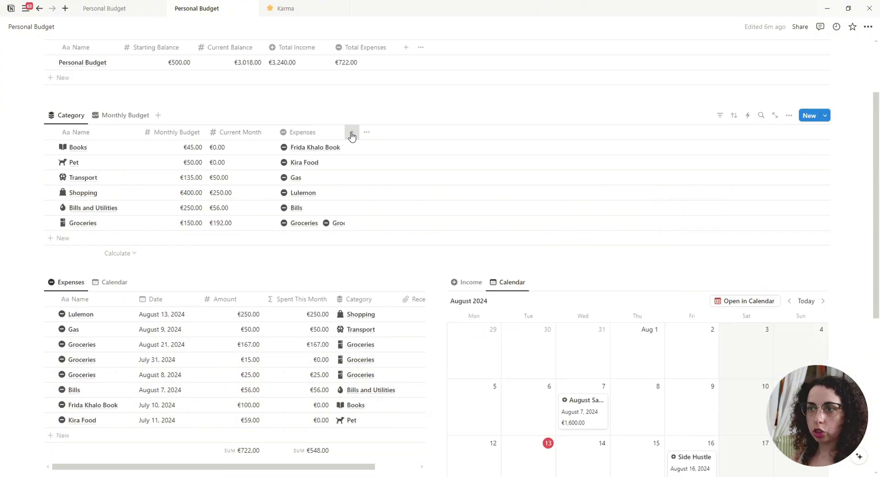
left_click(352, 132)
scroll(758, 345, "down", 3)
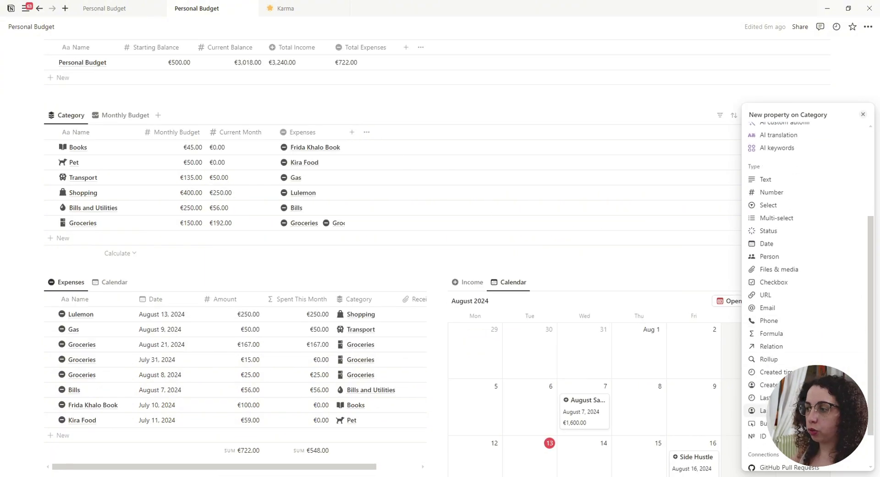
left_click(786, 334)
type("Left")
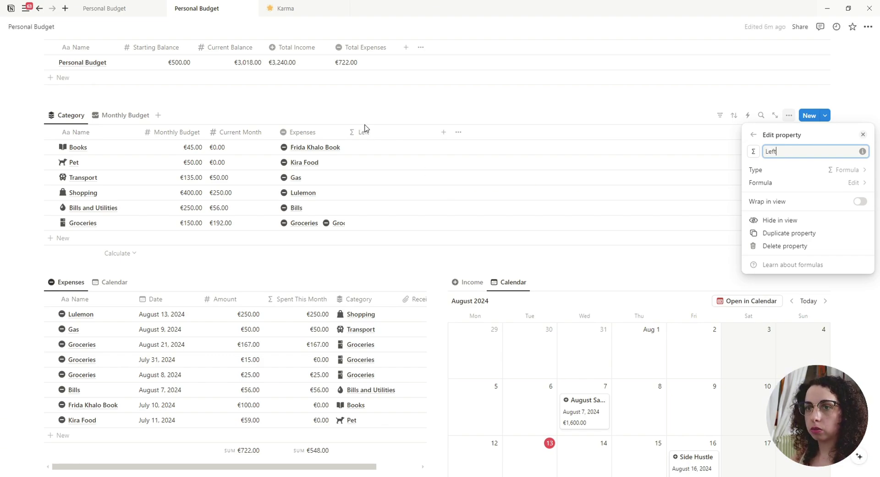
Start the Left property's formula with Monthly Budget followed by a minus sign.
left_click(376, 154)
left_click(377, 153)
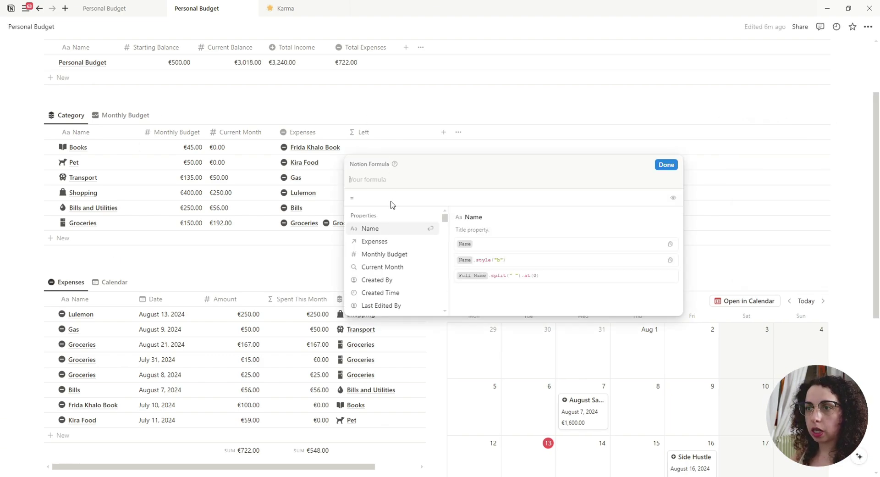
left_click(389, 255)
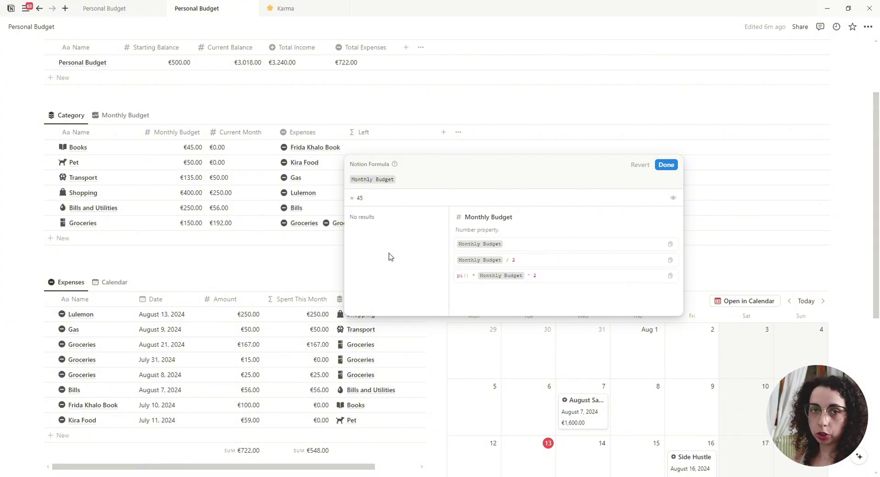
type("-")
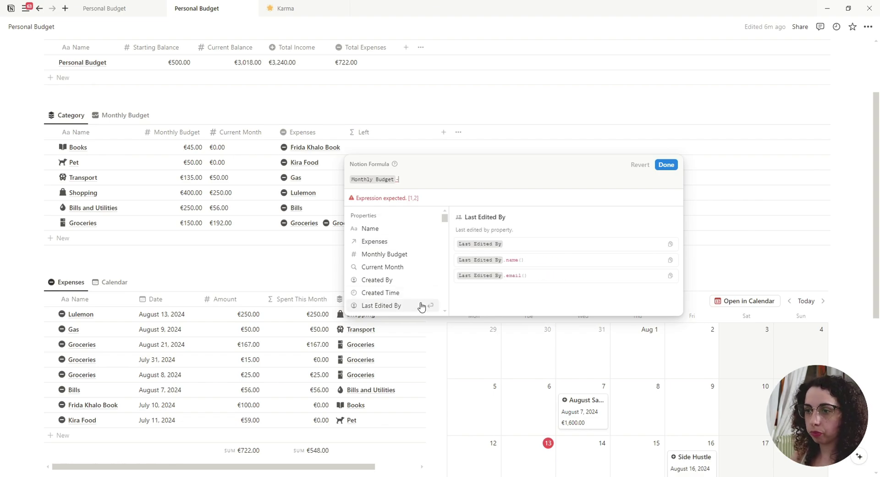
Complete the Left formula in the Category table so it subtracts Current Month from Monthly Budget.
scroll(420, 304, "down", 2)
scroll(399, 243, "up", 2)
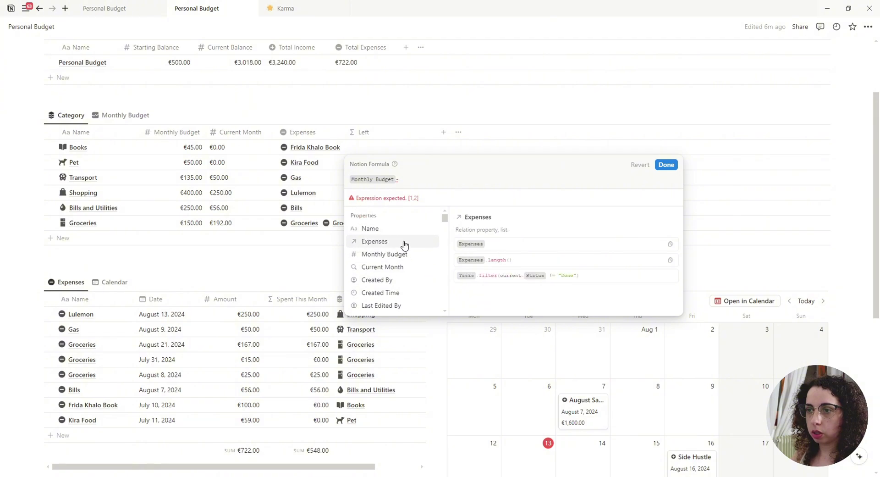
left_click(403, 268)
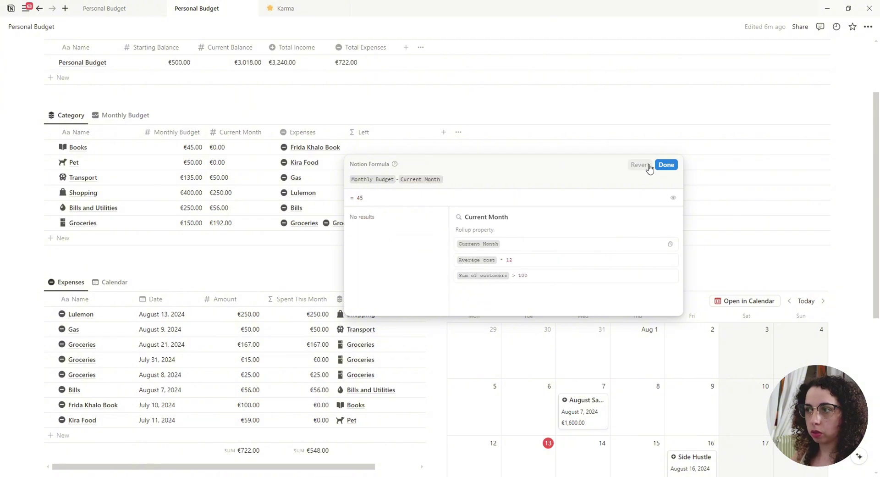
left_click(666, 164)
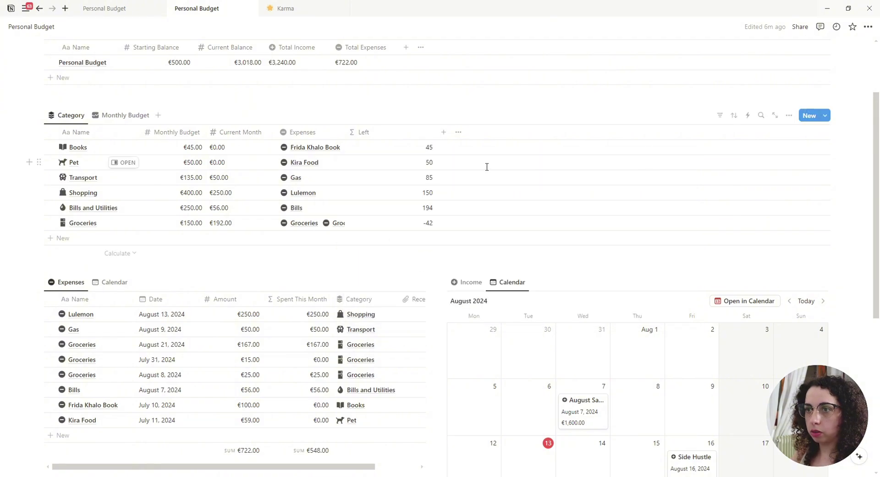
Set the number format of the Left property in the Category table to Euro.
left_click(392, 133)
left_click(390, 169)
left_click(852, 195)
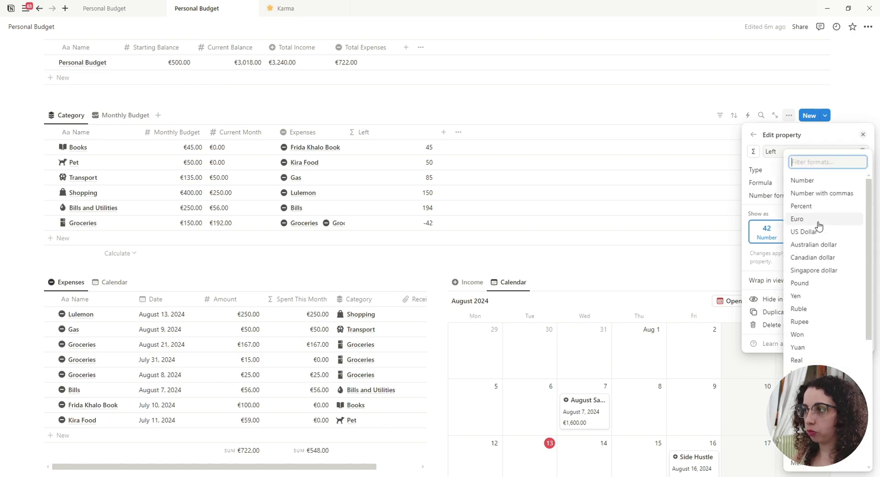
left_click(818, 222)
left_click(411, 120)
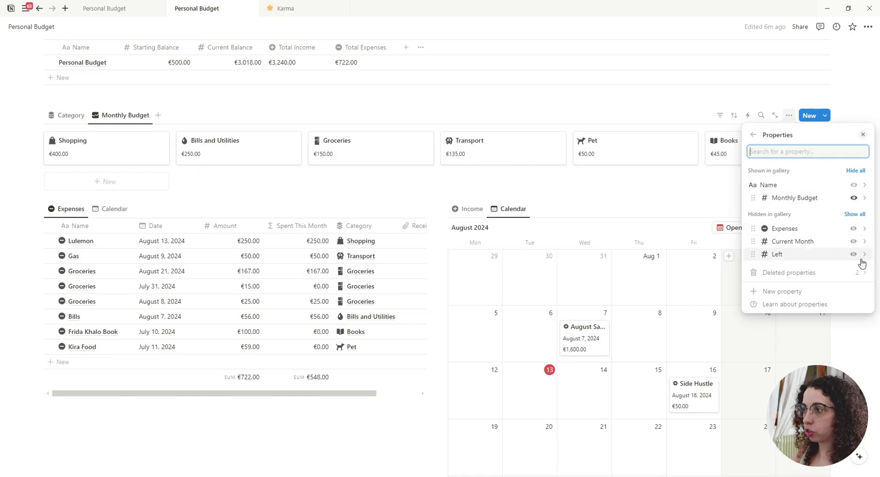
Show the Current Month and Left properties on the cards of the Monthly Budget gallery view.
left_click(853, 241)
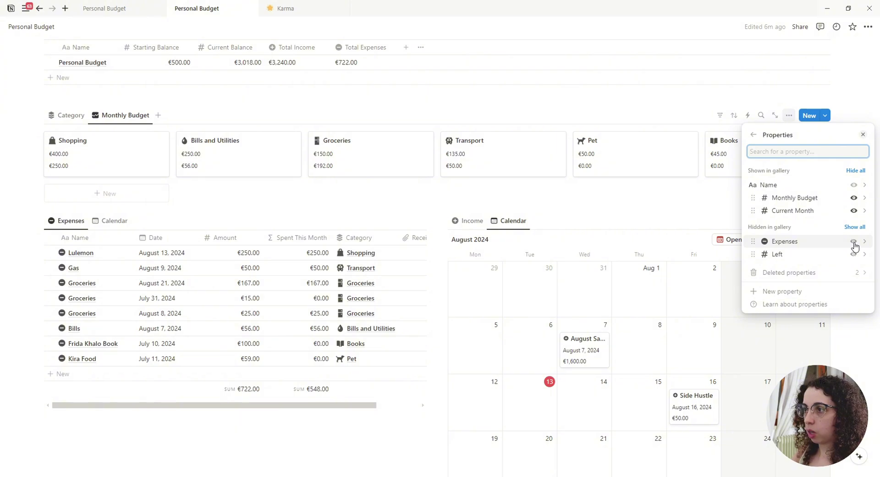
left_click(853, 254)
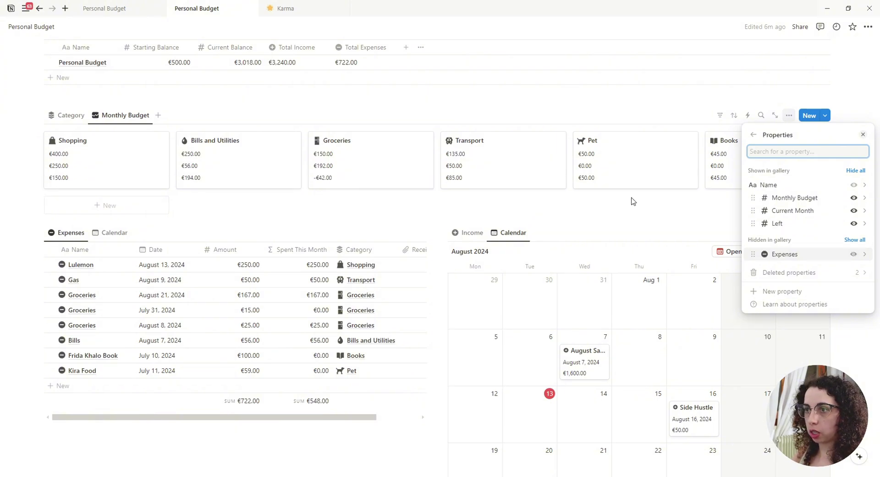
left_click(499, 123)
scroll(122, 213, "up", 2)
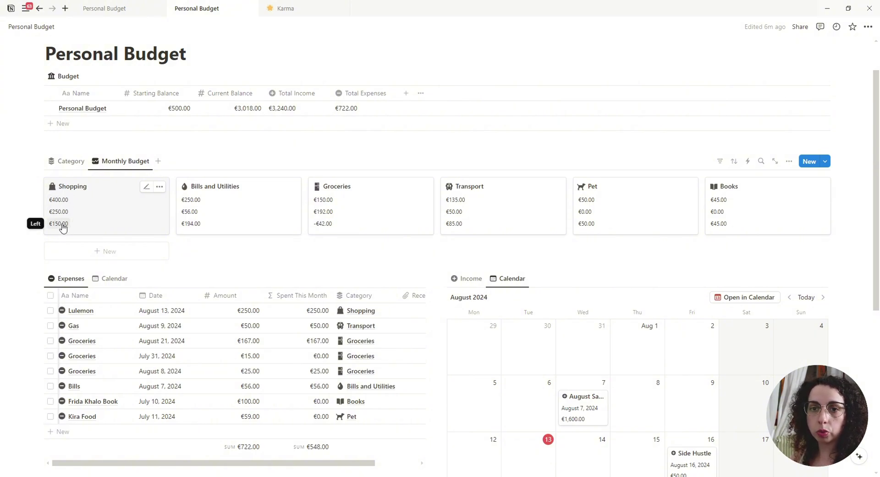
Add a formula property named "I am In Budget?" to the Shopping category page and place it below Monthly Budget.
left_click(104, 9)
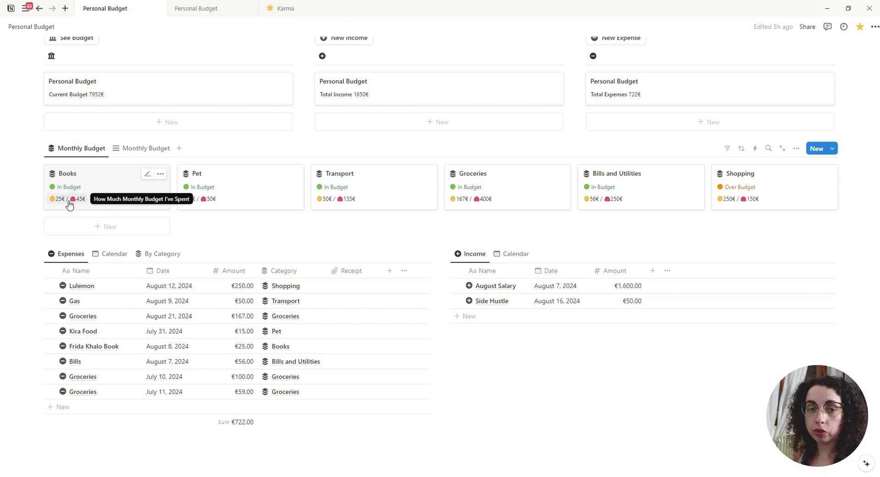
left_click(196, 9)
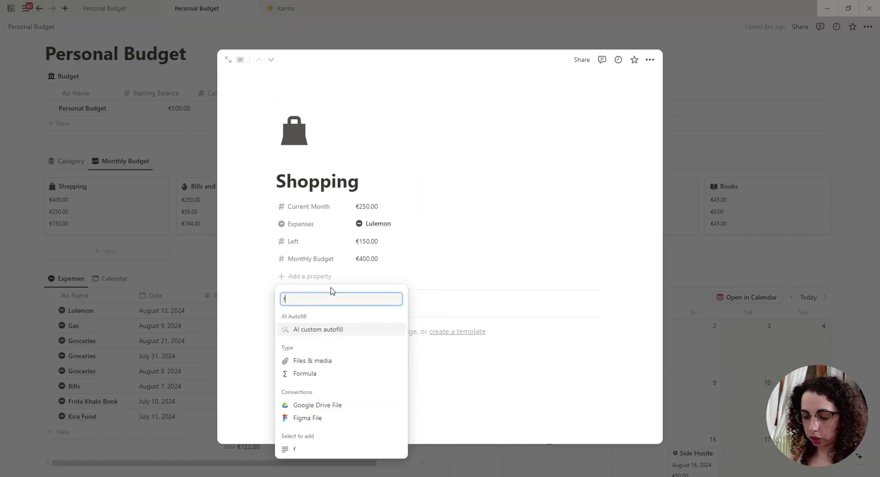
type("ormul")
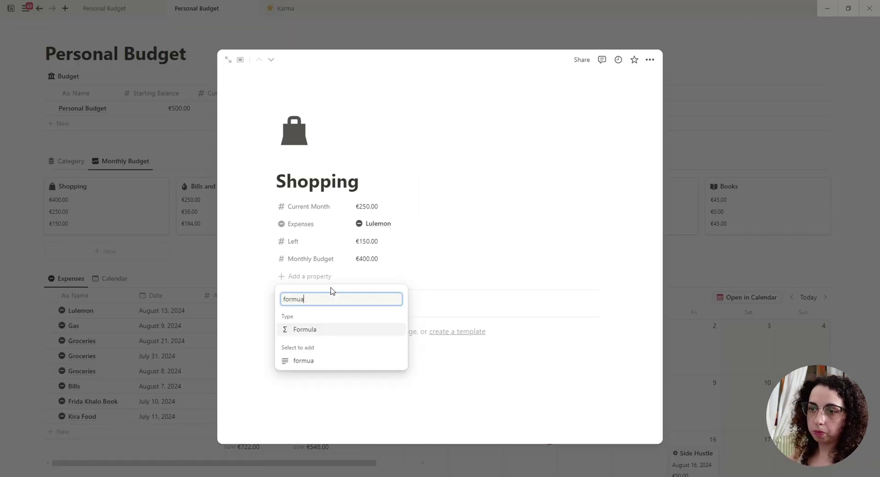
type("a")
left_click(333, 330)
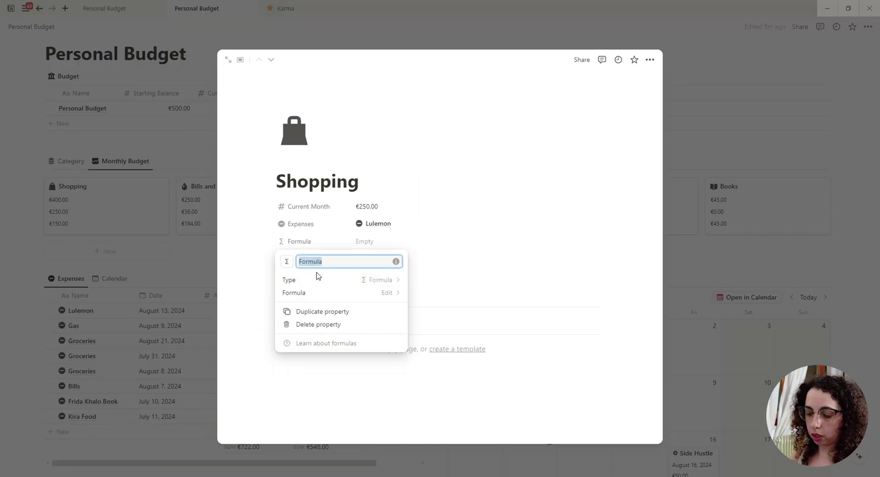
type("I am In Budget?")
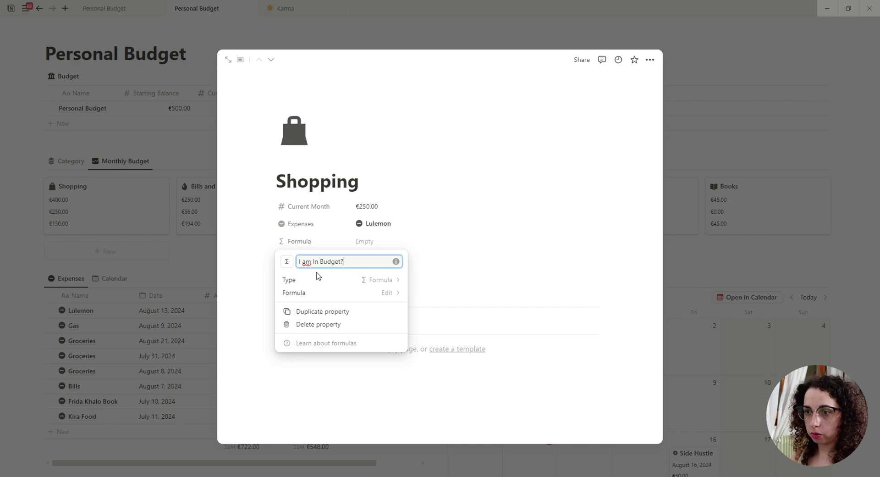
key("Return")
left_click_drag(307, 248, 309, 278)
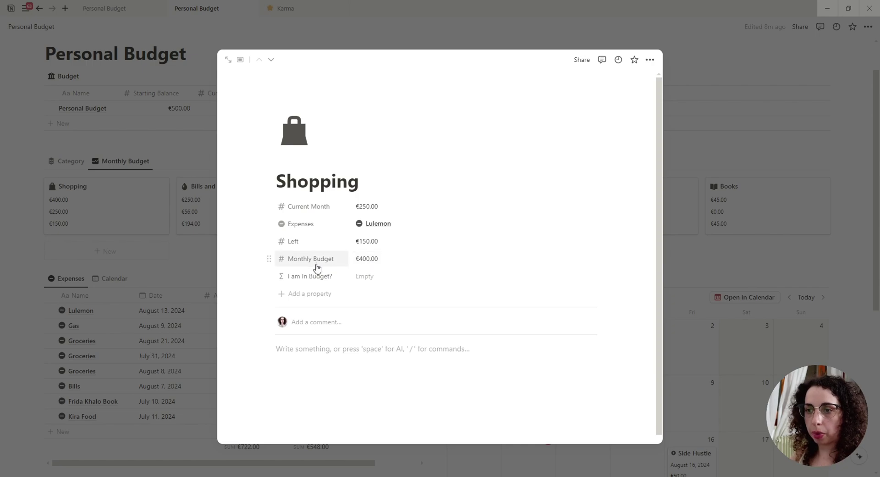
Give "I am In Budget?" an if formula testing Current Month > Monthly Budget, with two empty text results.
left_click(399, 279)
type("if(")
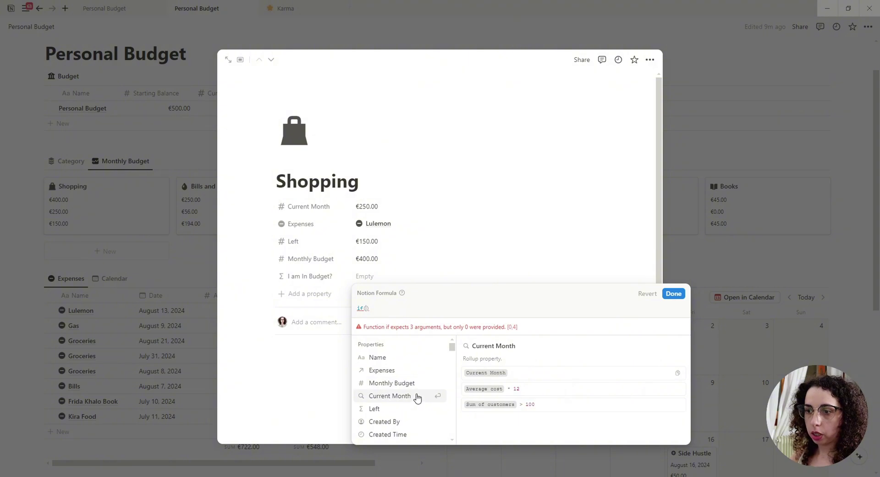
left_click(412, 397)
type(",")
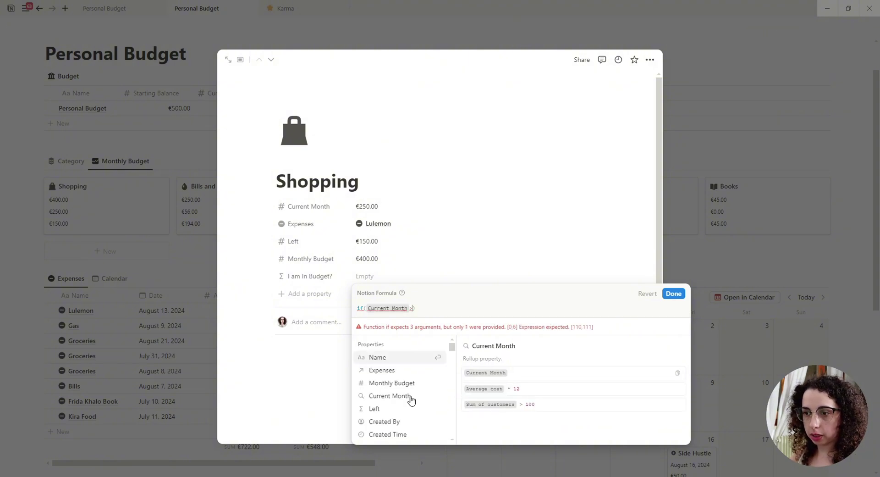
left_click(410, 385)
type(",")
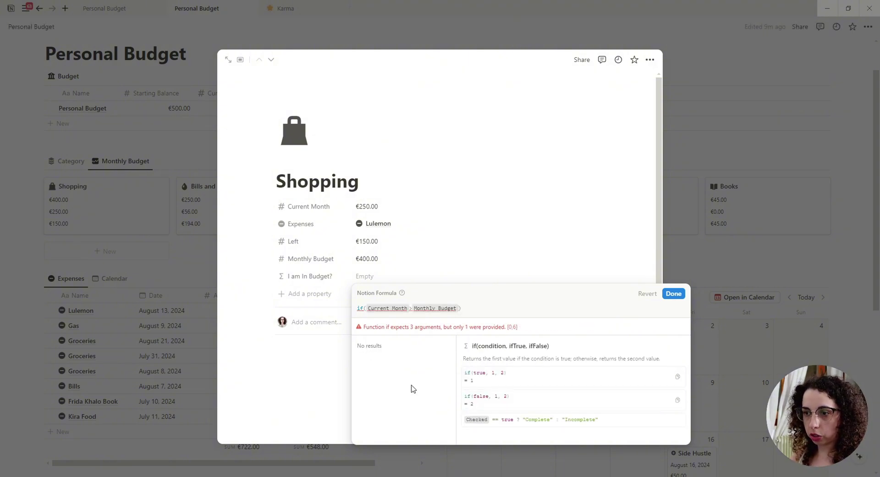
type("\"\"")
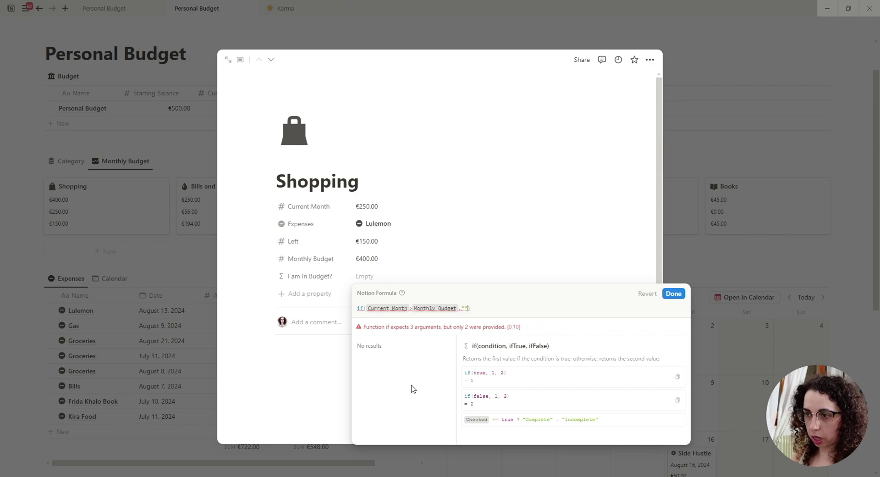
type(",\"\"")
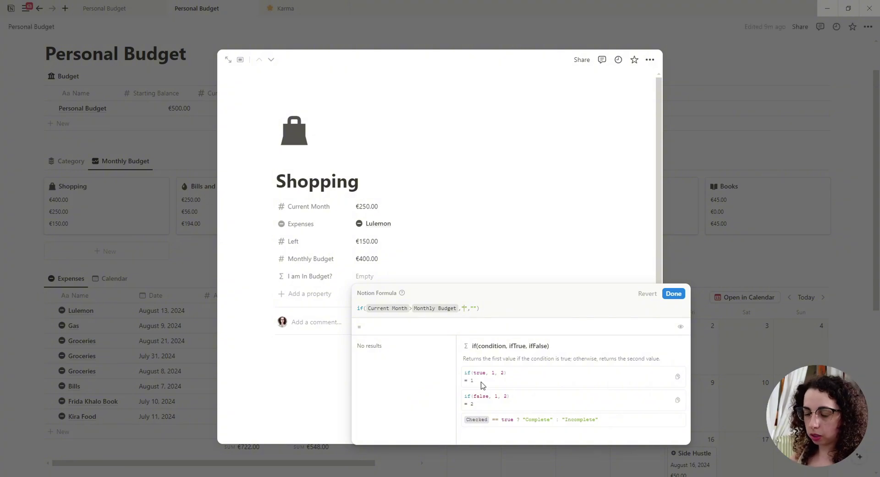
Fill the formula's true result with "Overbudget" and its false result with "In Budget", and apply the formula.
key("Left")
key("Left")
key("Left")
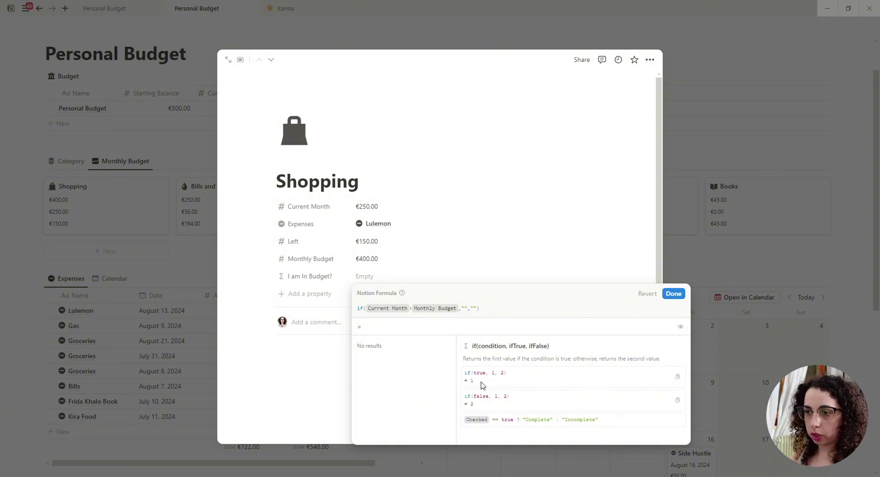
type("Overbudget")
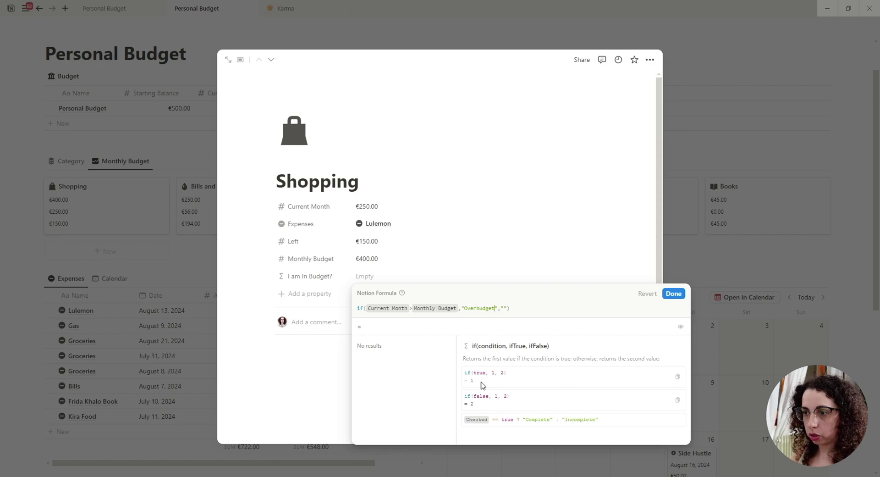
left_click(504, 309)
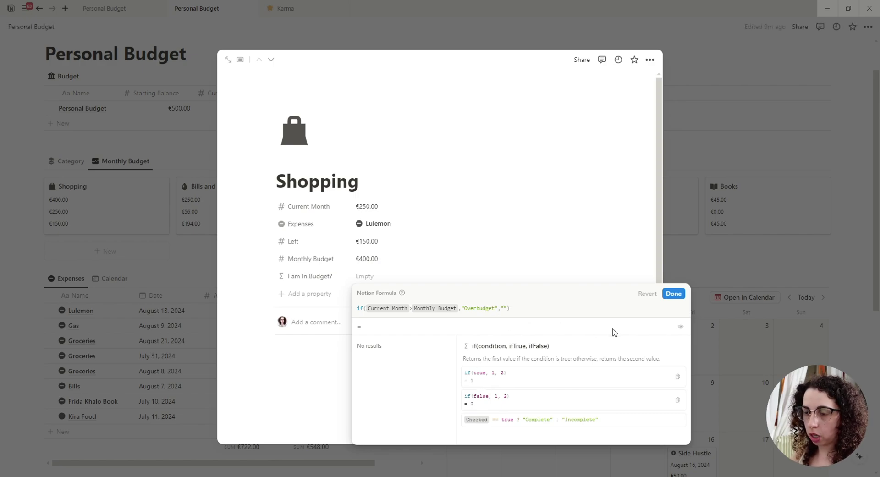
type("In Budget")
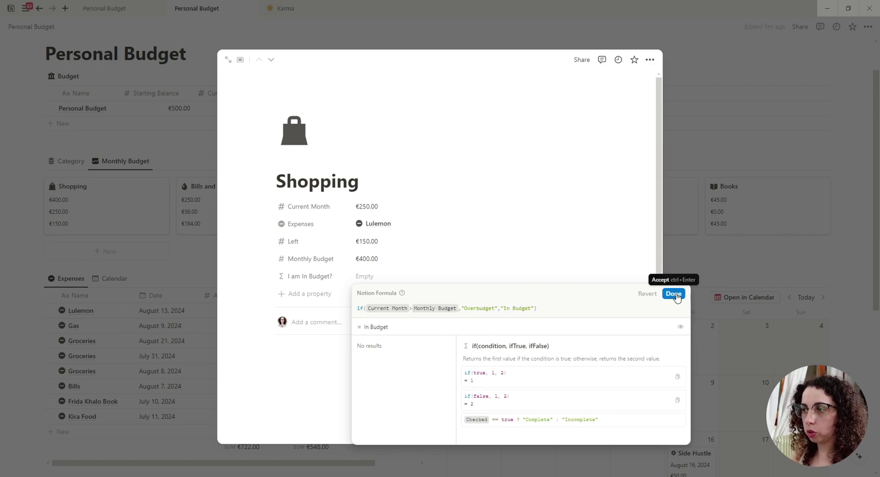
left_click(674, 294)
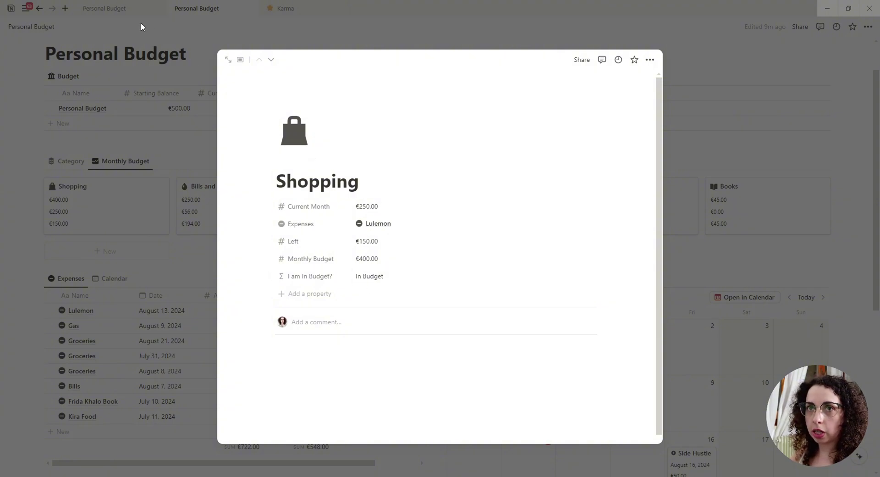
Replace the two result texts with the other budget page's style("🟠 Over Budget", "orange") and style("🟢 In Budget", "green") expressions.
left_click(130, 13)
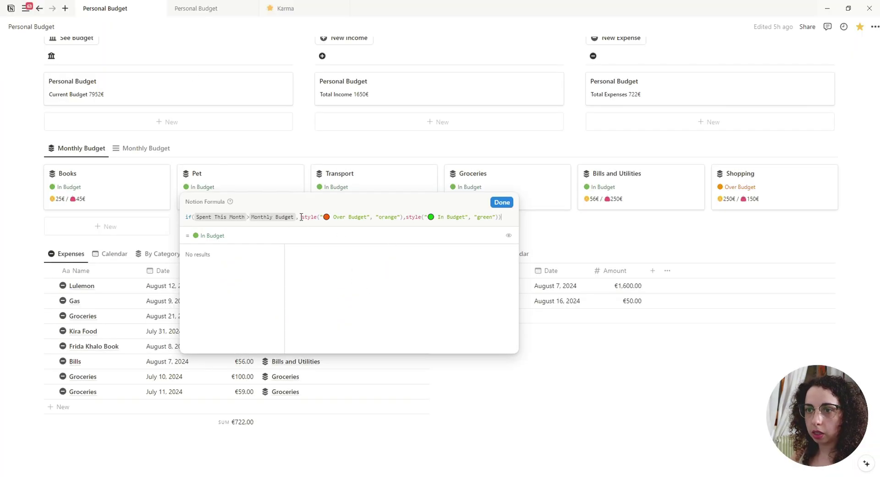
left_click_drag(302, 217, 494, 215)
left_click(212, 9)
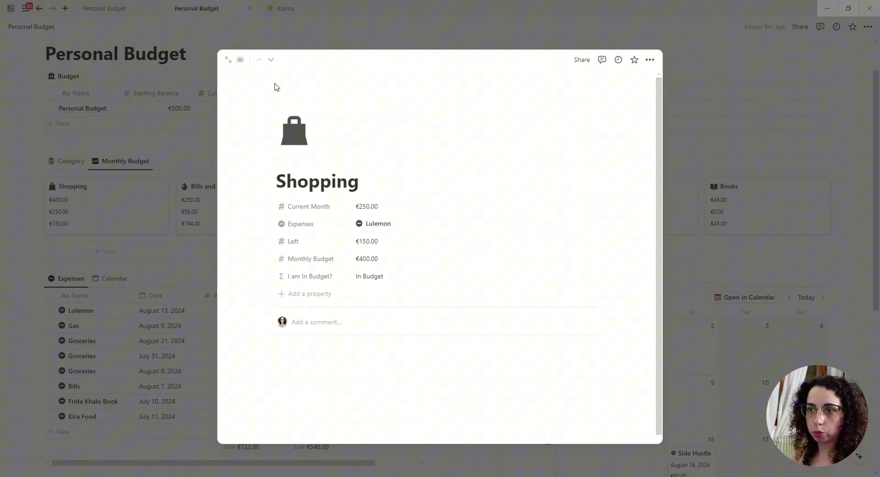
left_click(403, 278)
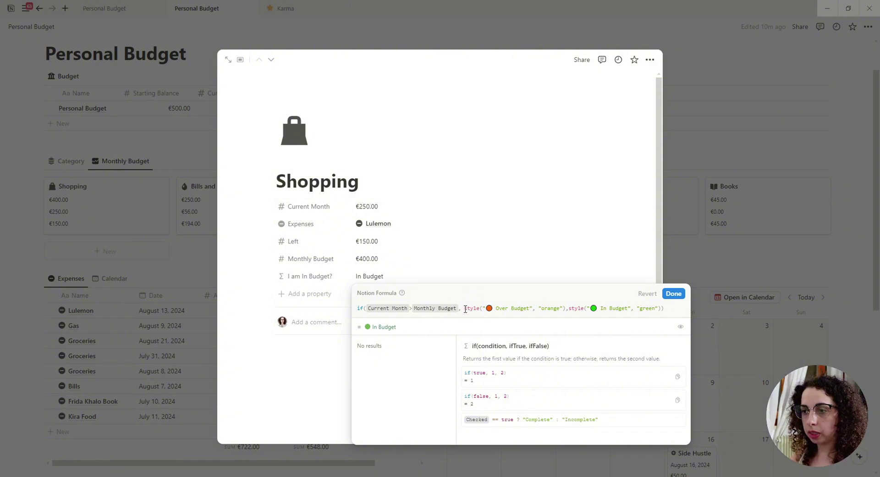
Review the text and colour arguments of both style expressions in the "I am In Budget?" formula, and apply the formula.
left_click_drag(465, 309, 531, 309)
left_click(480, 309)
left_click(473, 310)
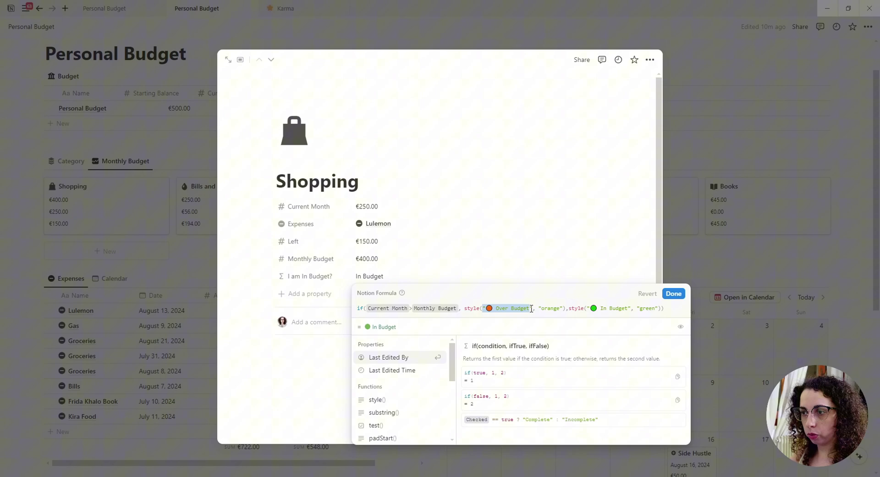
left_click(494, 308)
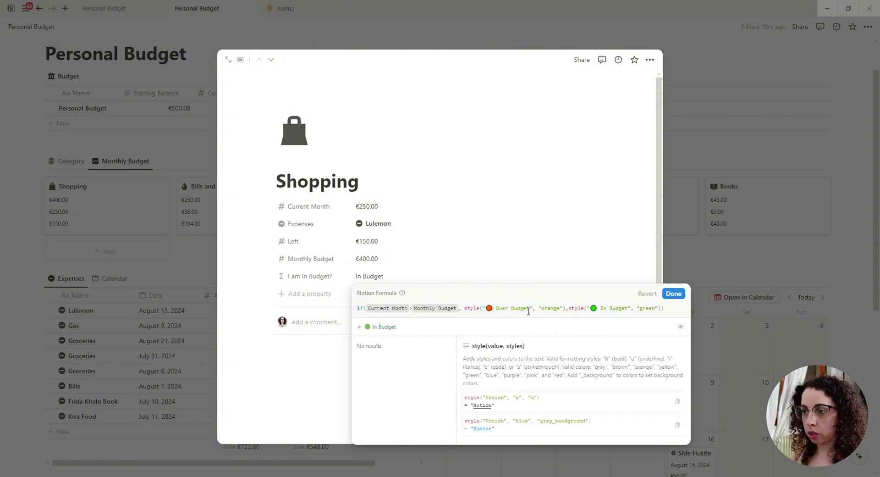
left_click_drag(540, 308, 559, 308)
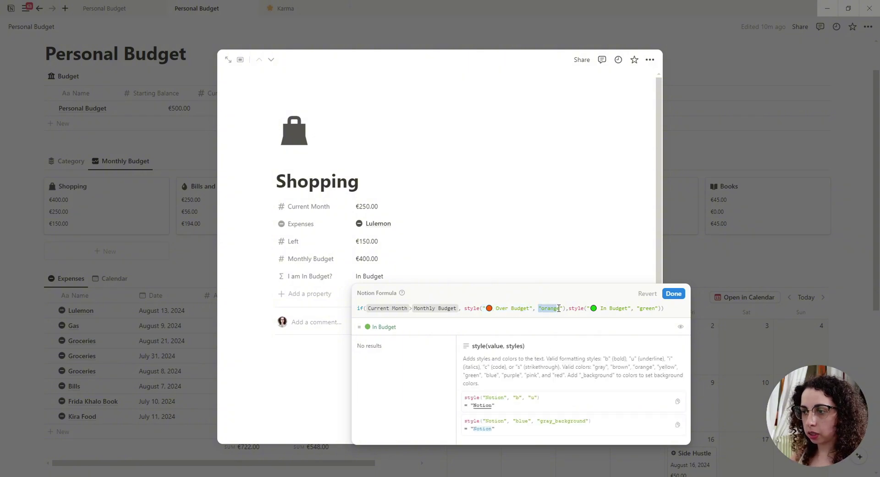
left_click(563, 308)
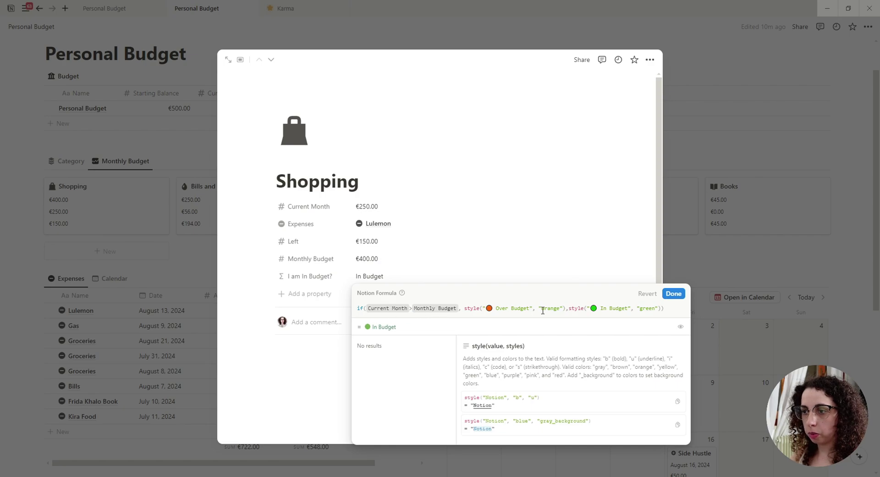
left_click_drag(566, 308, 463, 309)
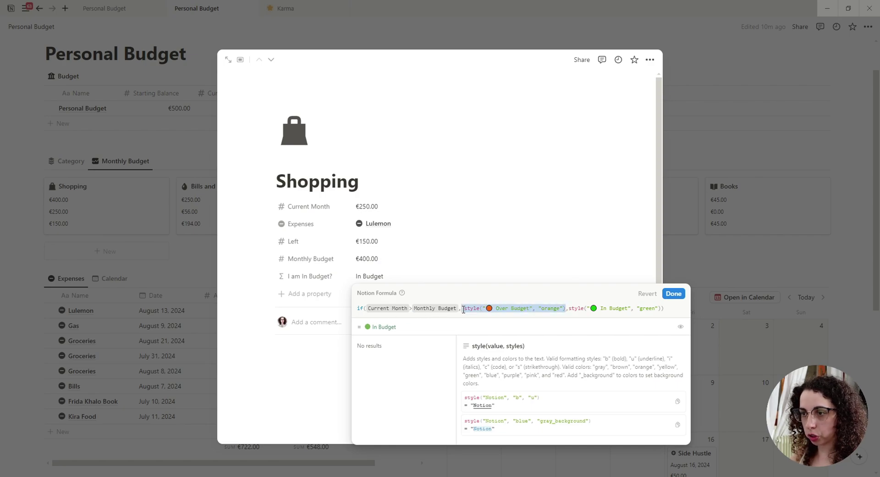
left_click_drag(568, 308, 661, 309)
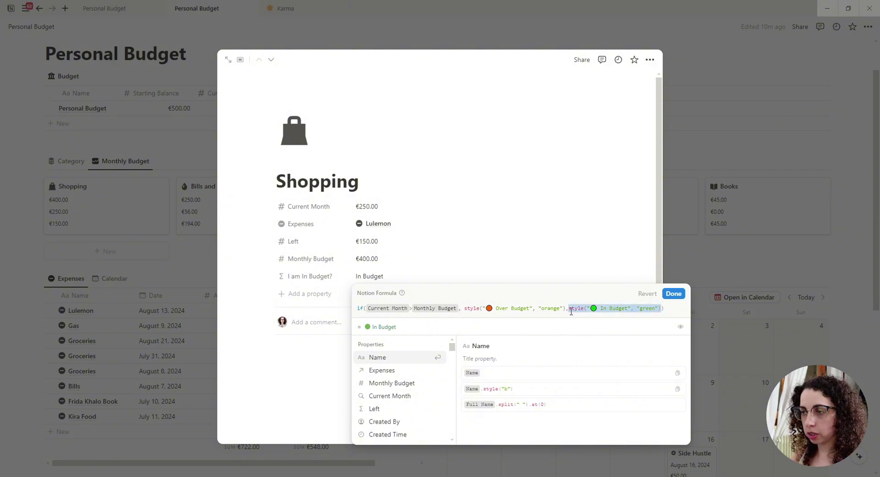
left_click(673, 294)
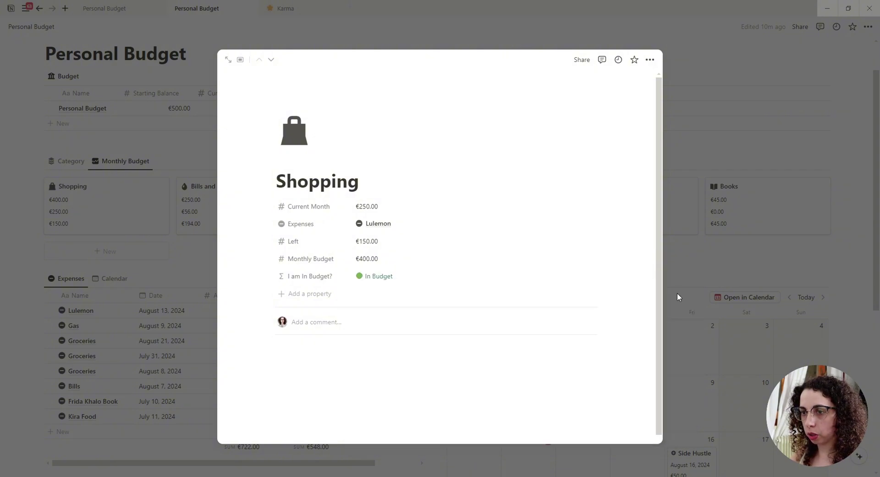
Add a new Formula property to the Shopping category page.
left_click(310, 299)
scroll(328, 337, "down", 3)
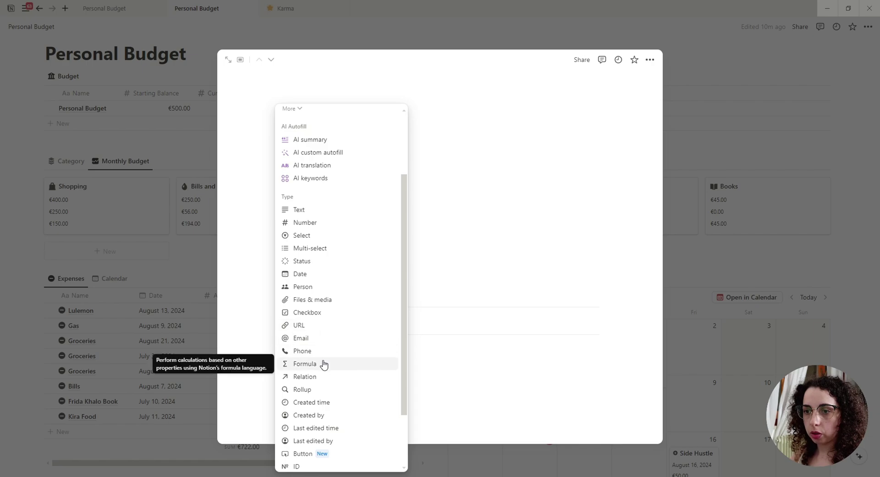
left_click(324, 365)
left_click(239, 345)
Write the new property's formula as Monthly Budget + " / " + Current Month.
left_click(366, 294)
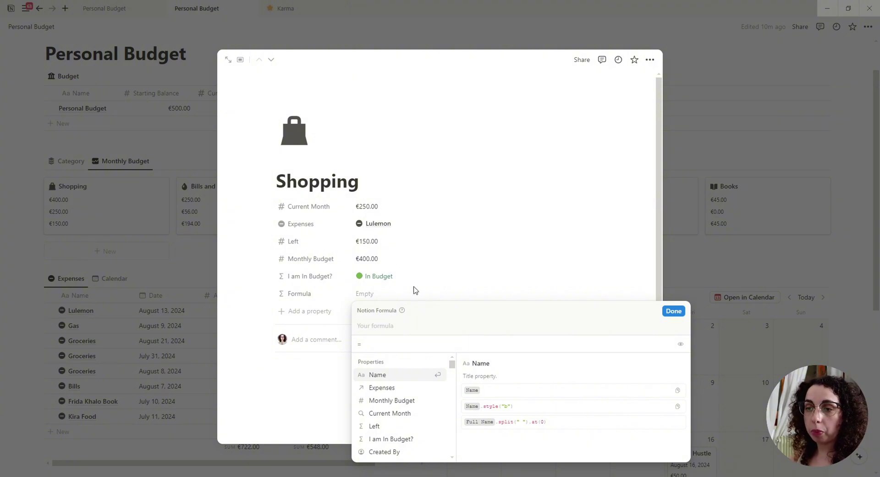
left_click(404, 415)
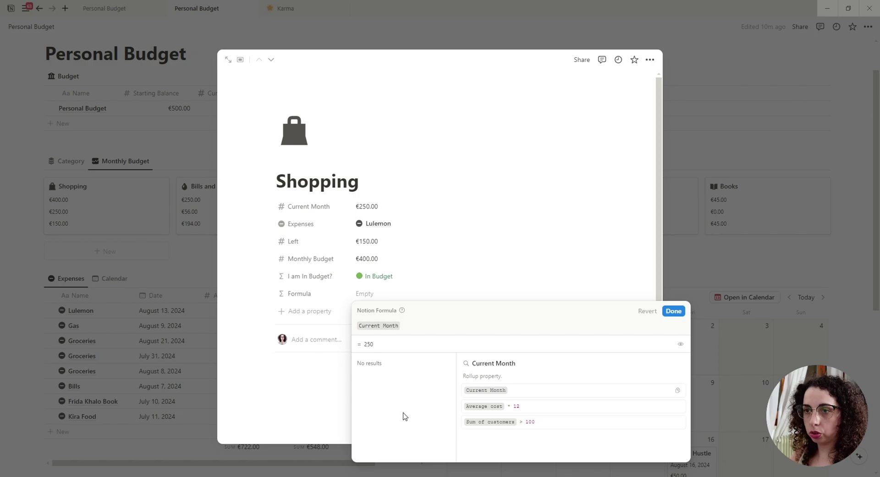
key("BackSpace")
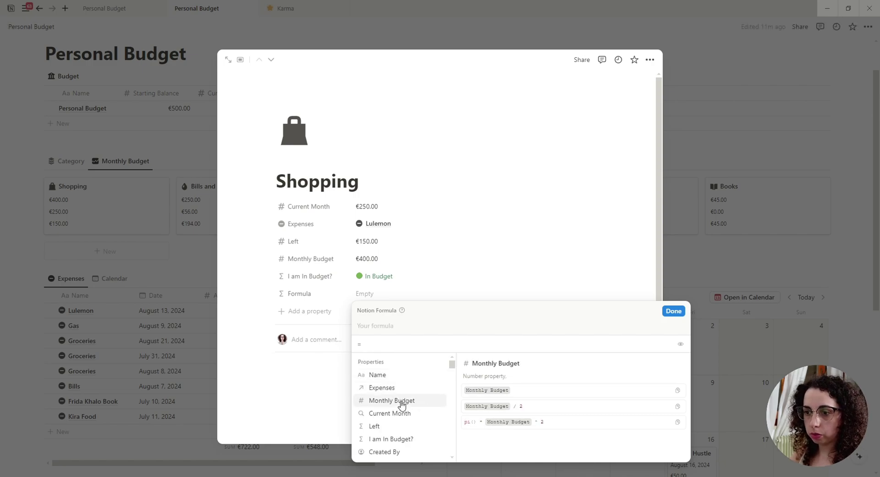
left_click(402, 403)
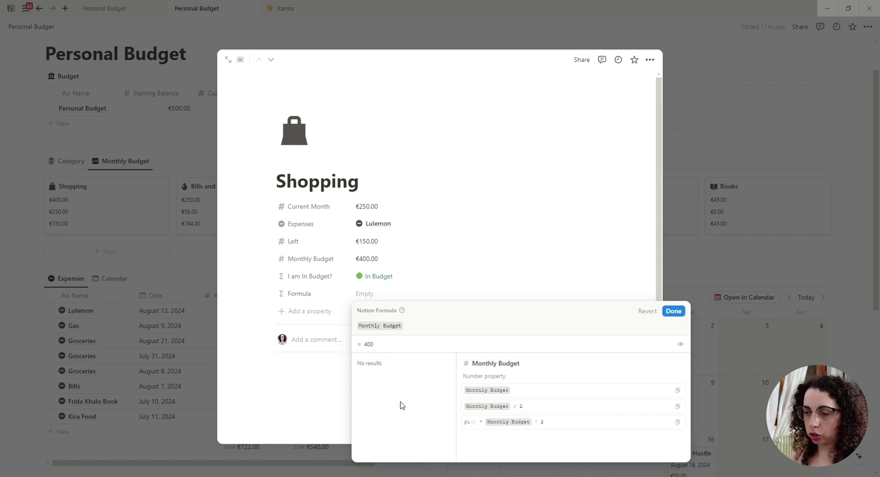
type("-")
type("+")
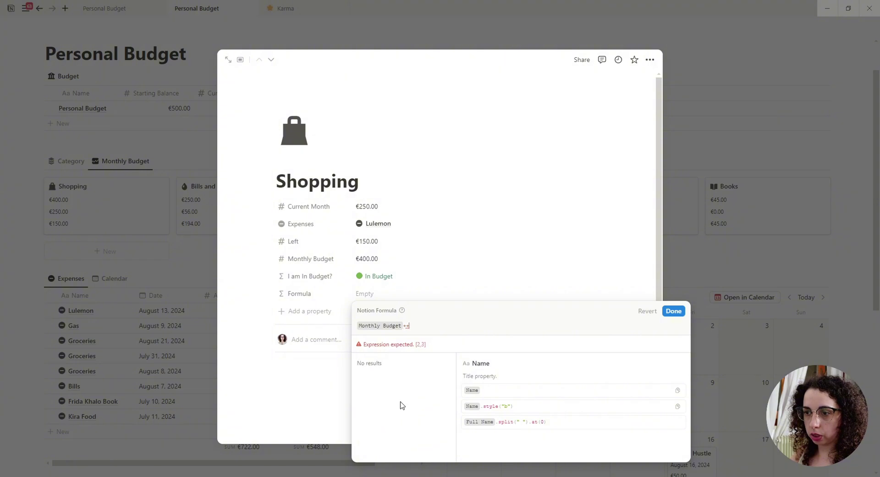
key("BackSpace")
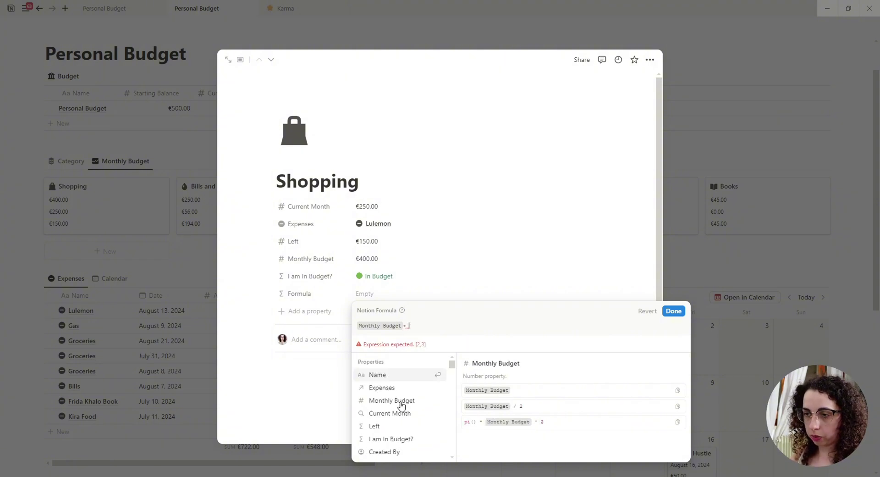
type("\"")
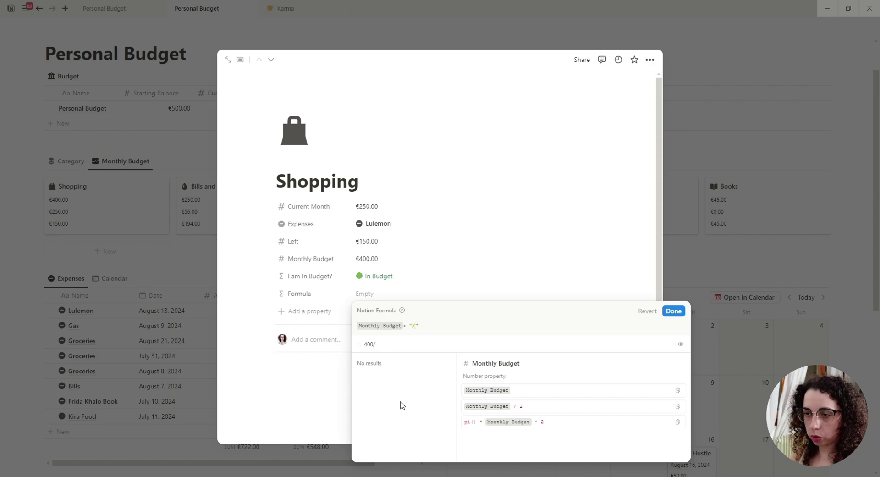
type(" / \"")
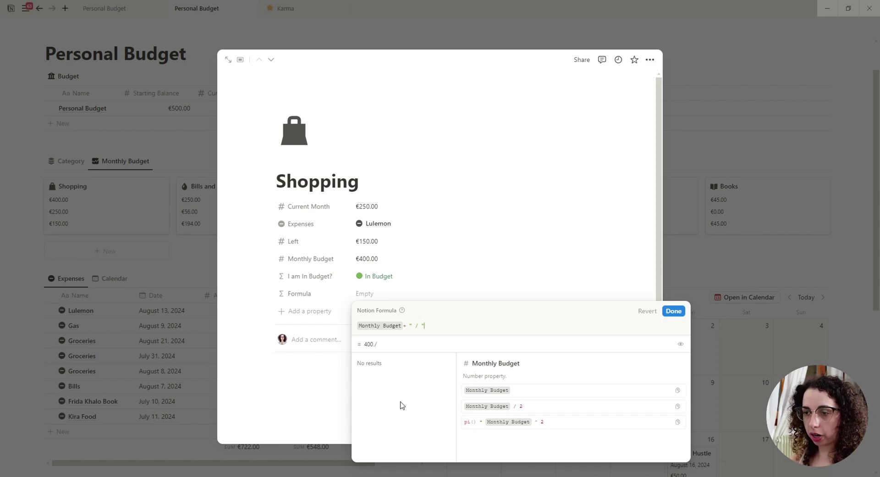
type(" +")
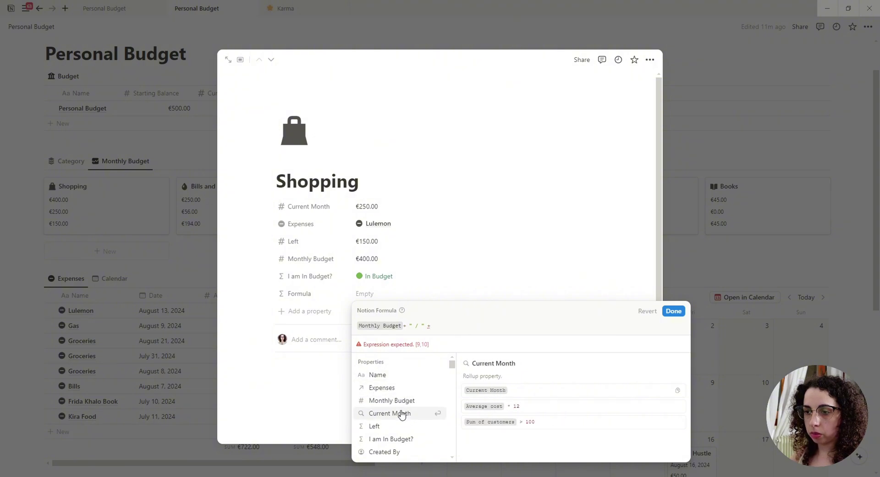
left_click(412, 407)
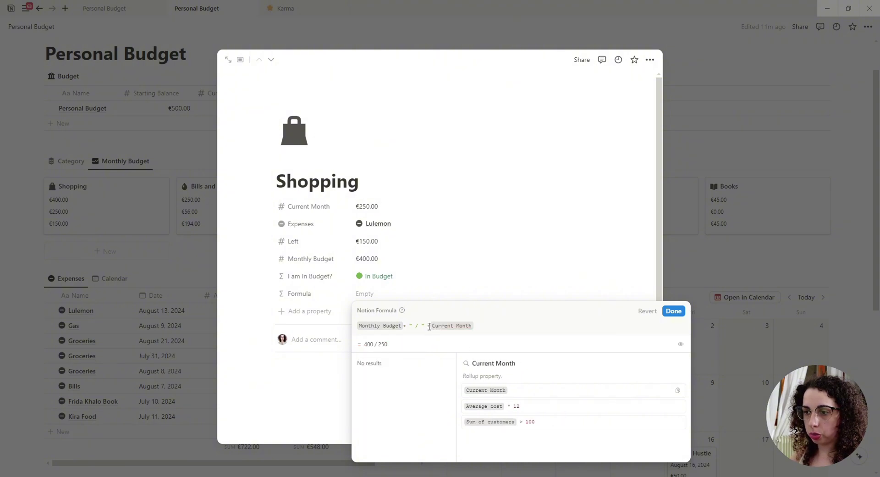
Rearrange the formula to read Current Month + " / " + Monthly Budget.
left_click_drag(429, 326, 501, 327)
key("ctrl+x")
key("Home")
key("ctrl+v")
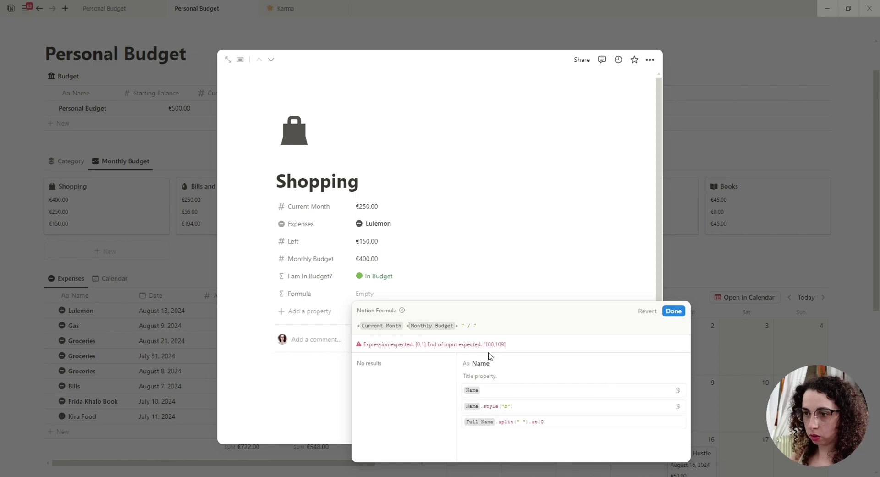
type("+ \" / \"+")
key("Home")
key("Delete")
key("End")
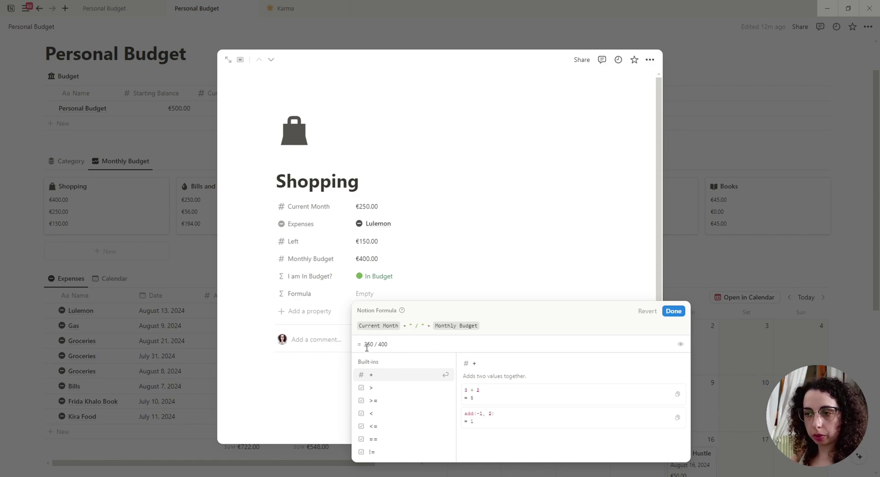
Add a € sign after both amounts in the formula, with a coin emoji before Current Month and a purse emoji before Monthly Budget.
left_click(412, 326)
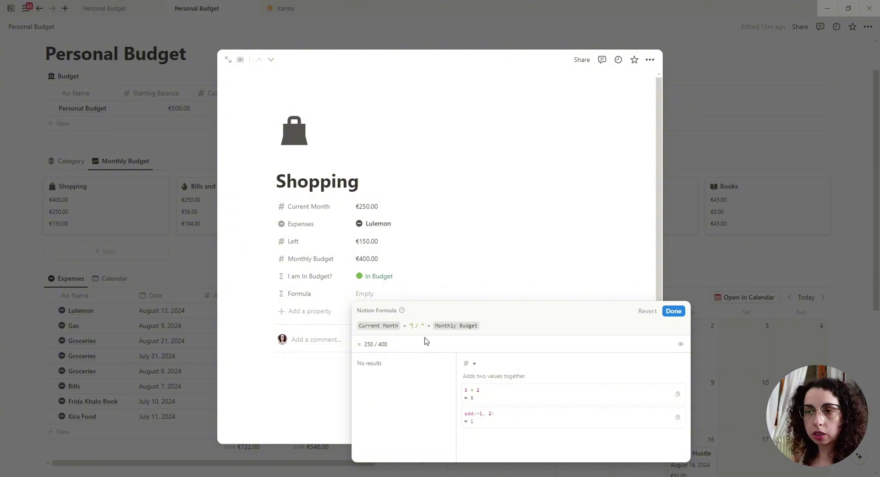
type("€")
left_click_drag(364, 344, 385, 344)
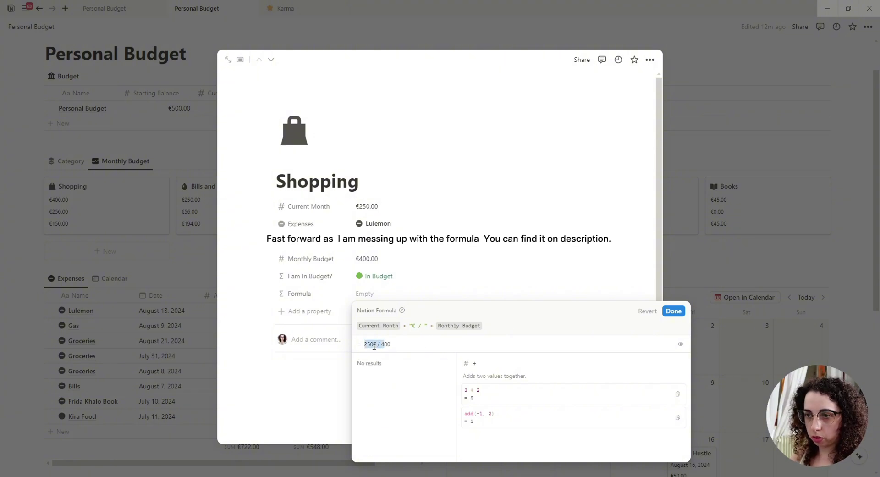
left_click(517, 328)
type("+ \"€")
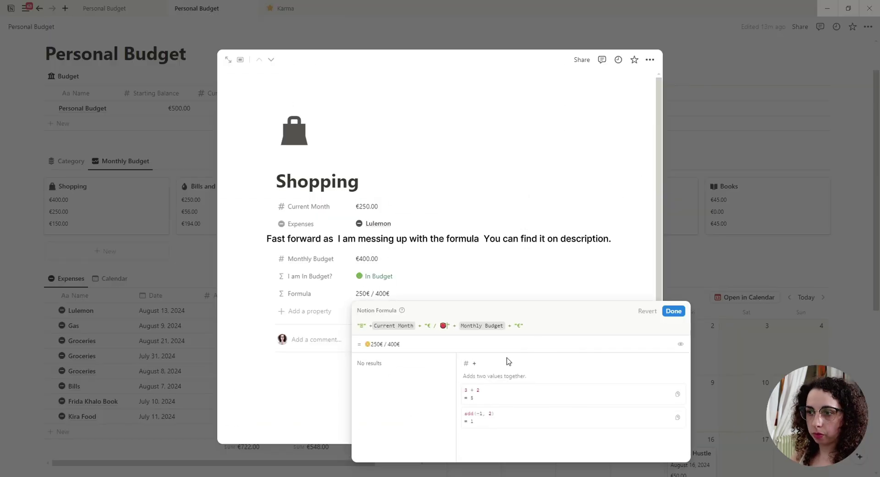
Rename the new formula property "How much budget I've spent" and close the Shopping page.
left_click(316, 299)
left_click(309, 299)
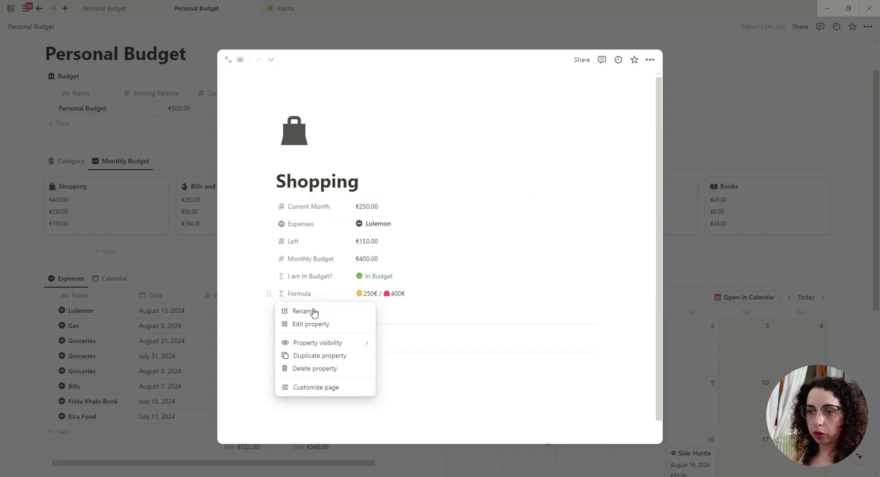
left_click(305, 311)
type("How much budget I've spent")
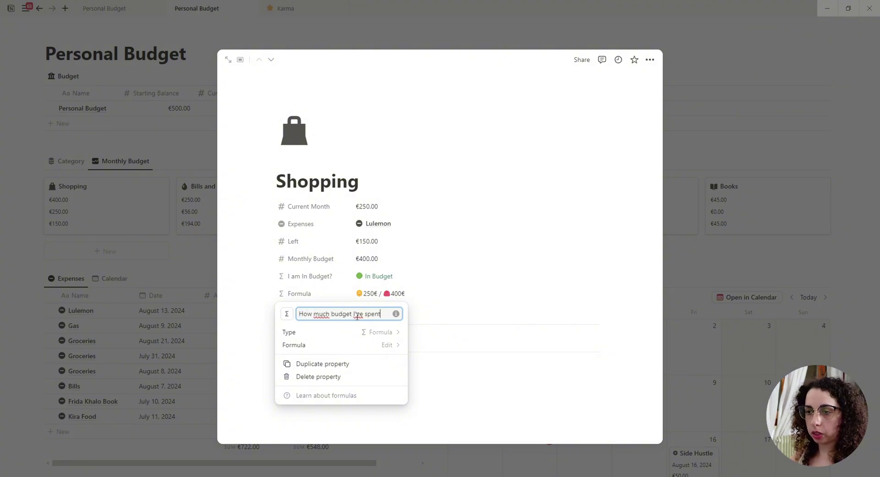
key("Escape")
key("Escape")
Show only How much budget I've spent, I am In Budget? and Left, in that order, under the names on the Monthly Budget gallery cards.
left_click(788, 161)
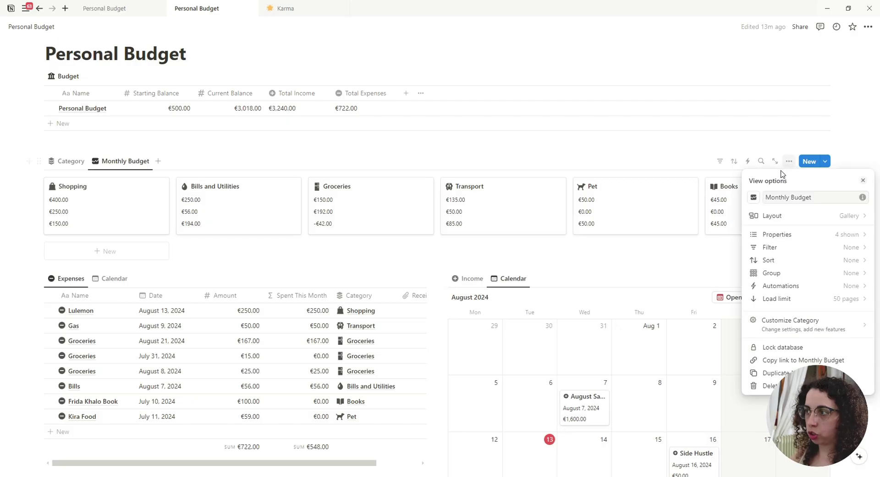
left_click(852, 234)
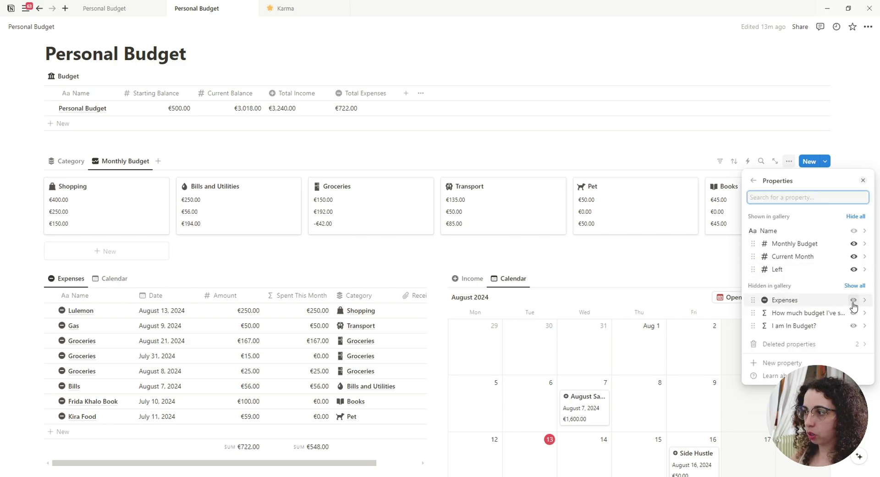
left_click(854, 269)
left_click(854, 256)
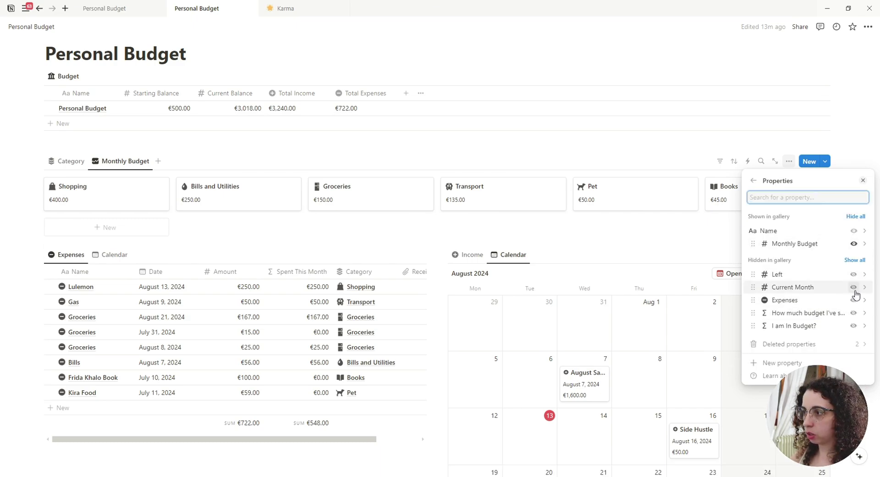
left_click(853, 313)
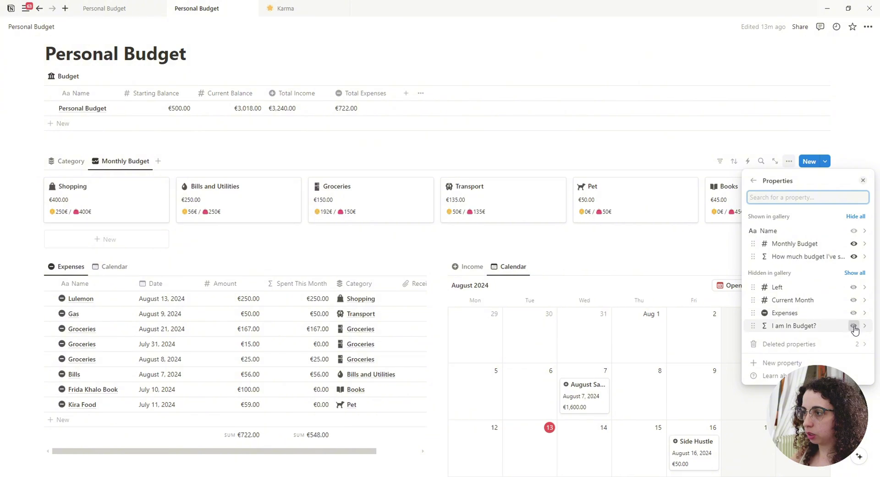
left_click(854, 325)
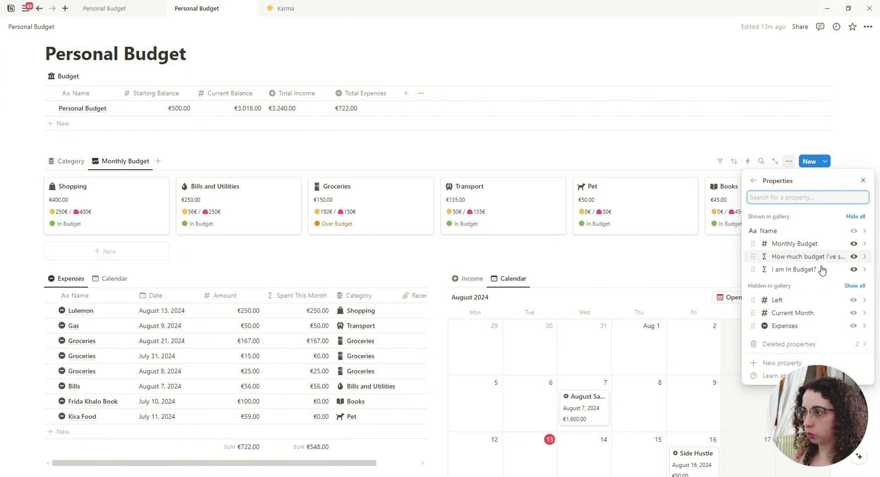
left_click(854, 243)
left_click(853, 300)
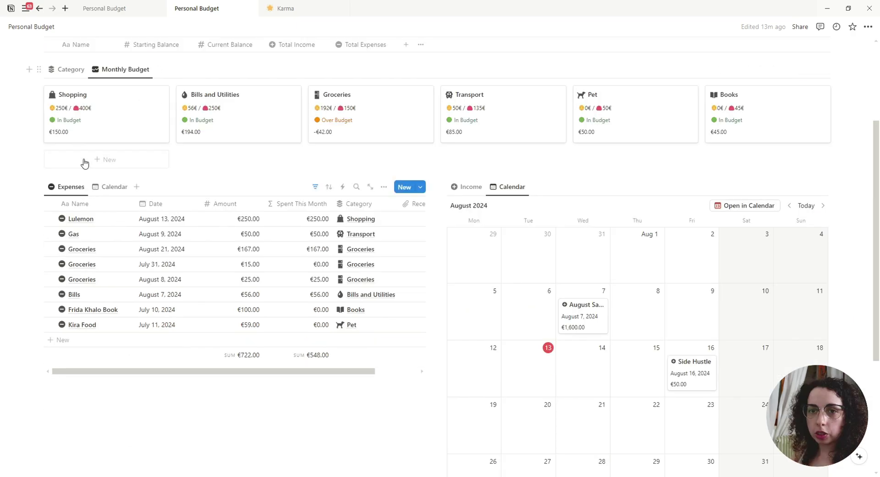
Look at how the budget summary is laid out on the other Personal Budget page, and return to this one.
scroll(83, 166, "up", 1)
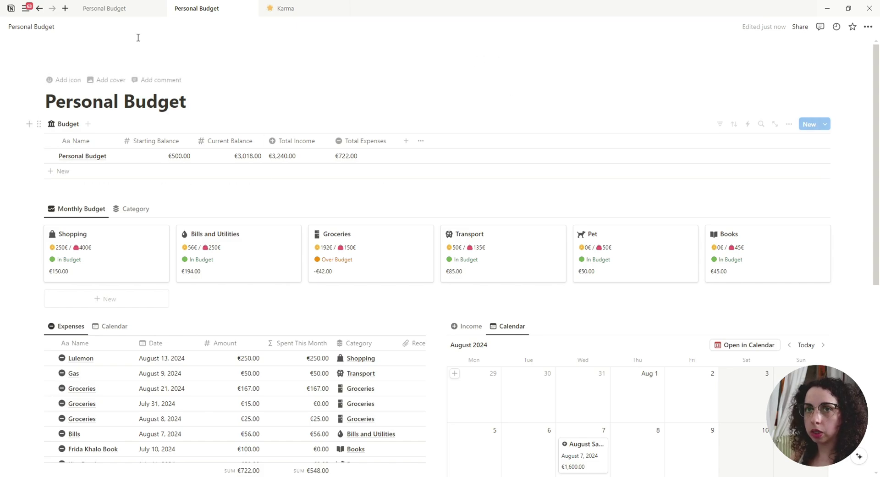
left_click(120, 9)
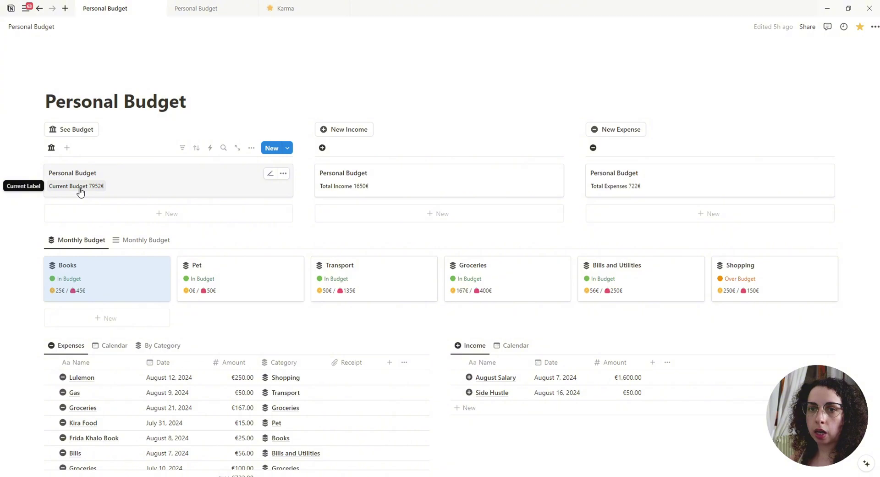
left_click(194, 9)
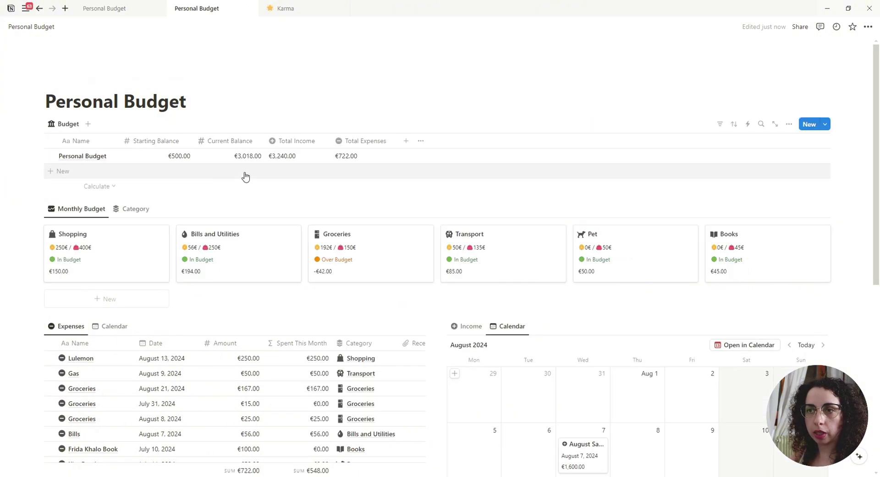
Open the Personal Budget entry of the Budget table and show its Expenses and Income relations as page sections.
left_click(119, 156)
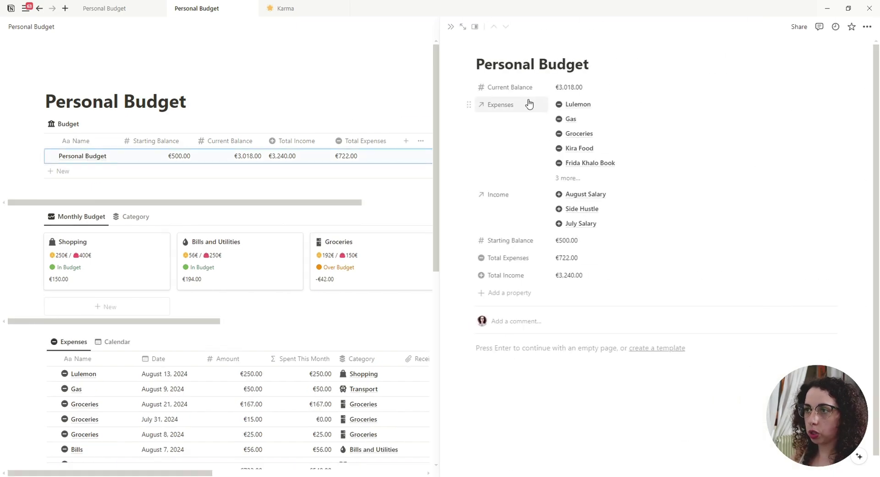
scroll(521, 100, "down", 1)
scroll(532, 147, "up", 1)
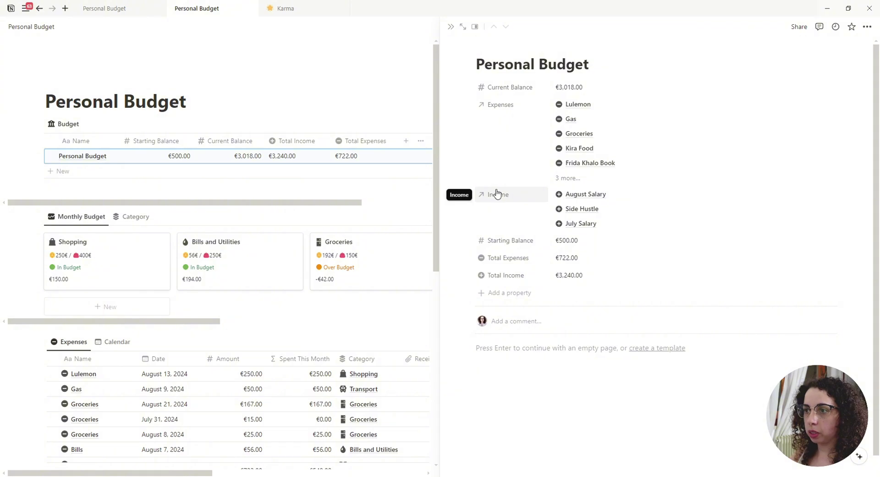
left_click(497, 110)
mouse_move(505, 126)
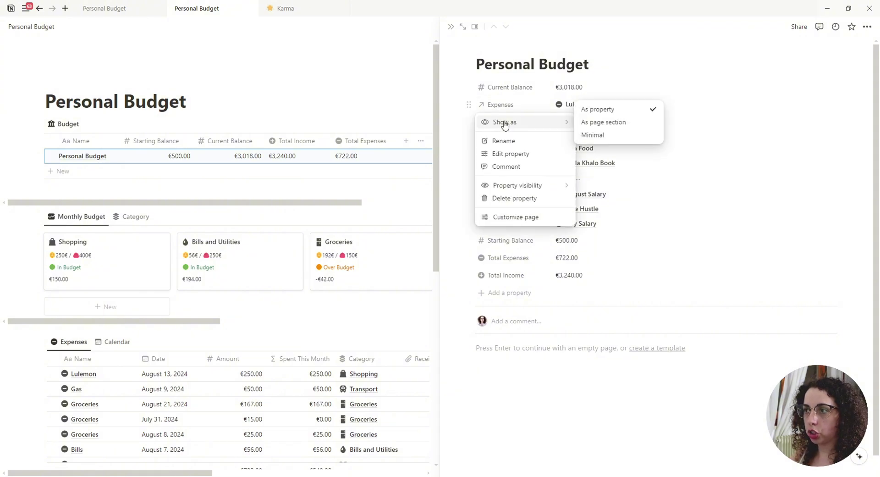
left_click(604, 122)
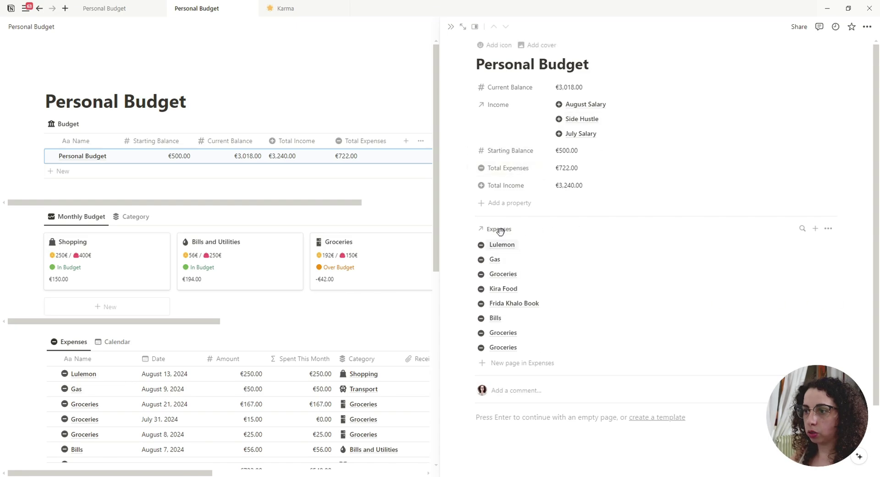
left_click(510, 105)
mouse_move(553, 123)
left_click(611, 123)
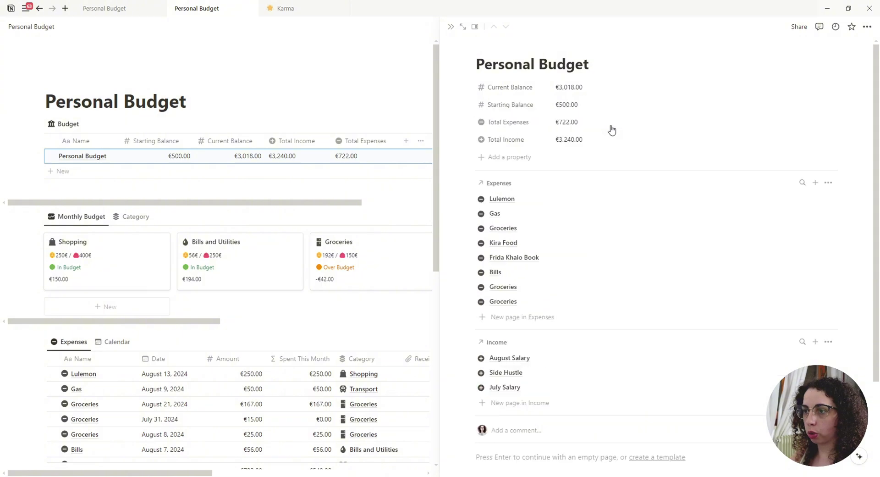
Show the Date, Amount and Category of each entry in the Expenses section of the Personal Budget entry.
left_click(829, 185)
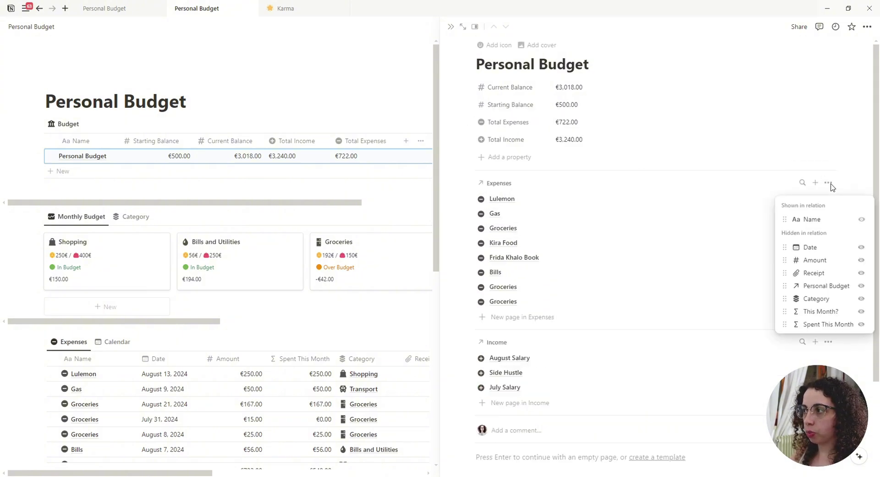
left_click(861, 247)
left_click(862, 258)
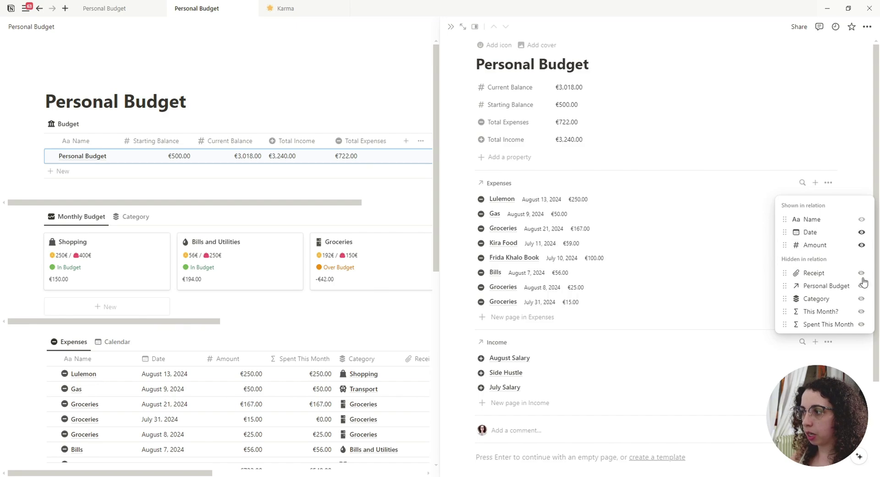
left_click(861, 299)
left_click(742, 356)
scroll(741, 356, "down", 2)
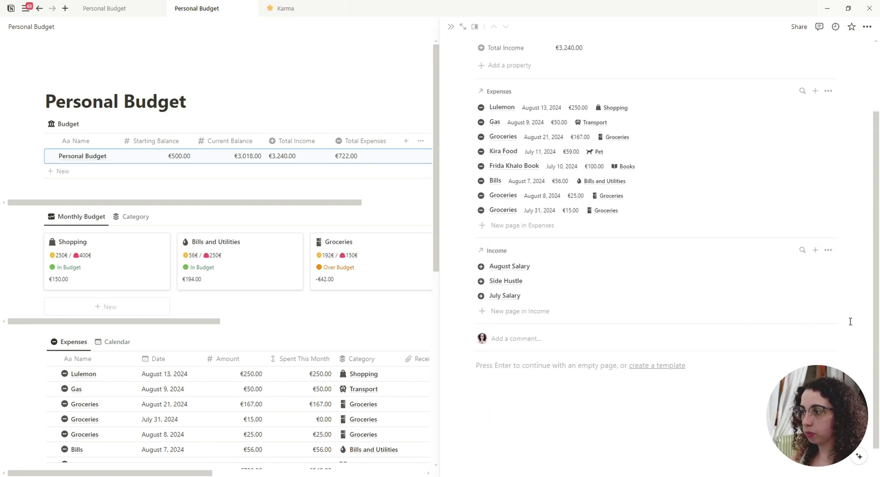
Show the Date and Amount of each entry in the Income section of the Personal Budget entry.
left_click(828, 250)
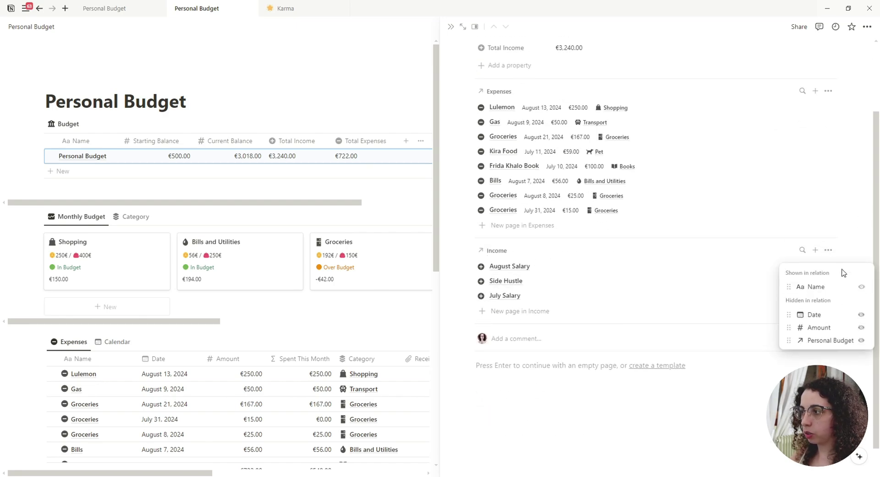
left_click(862, 315)
left_click(862, 327)
left_click(583, 416)
scroll(584, 415, "up", 2)
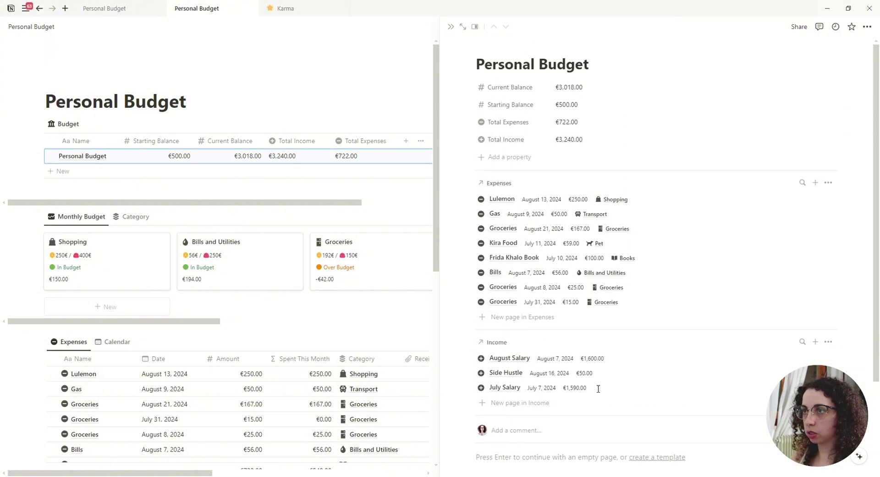
Turn off top-level page discussions for all pages in the Personal Budget database.
scroll(597, 392, "down", 2)
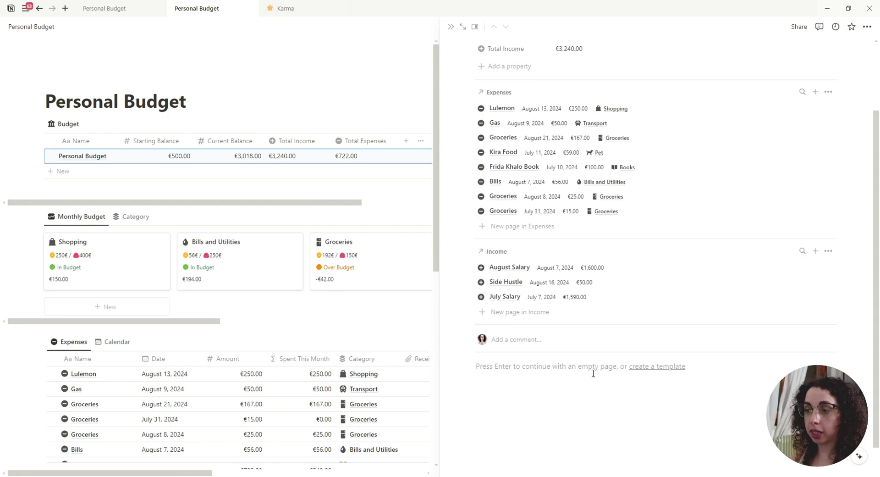
scroll(596, 362, "up", 1)
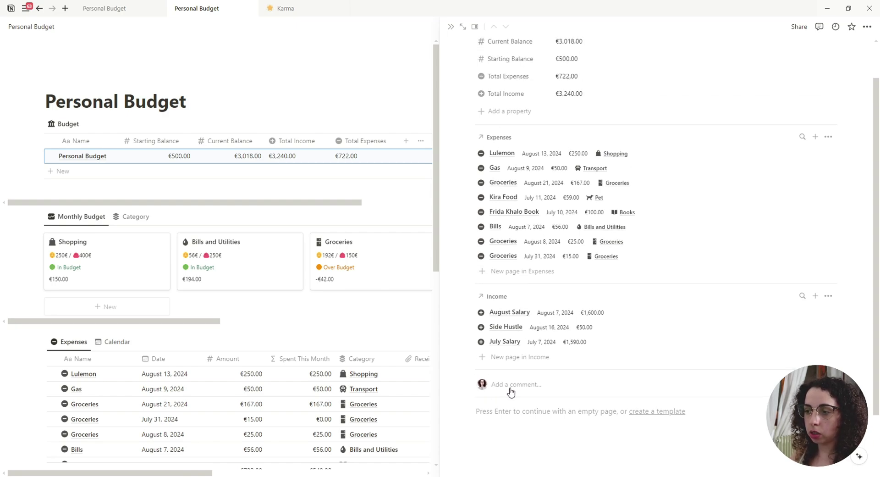
scroll(550, 358, "up", 1)
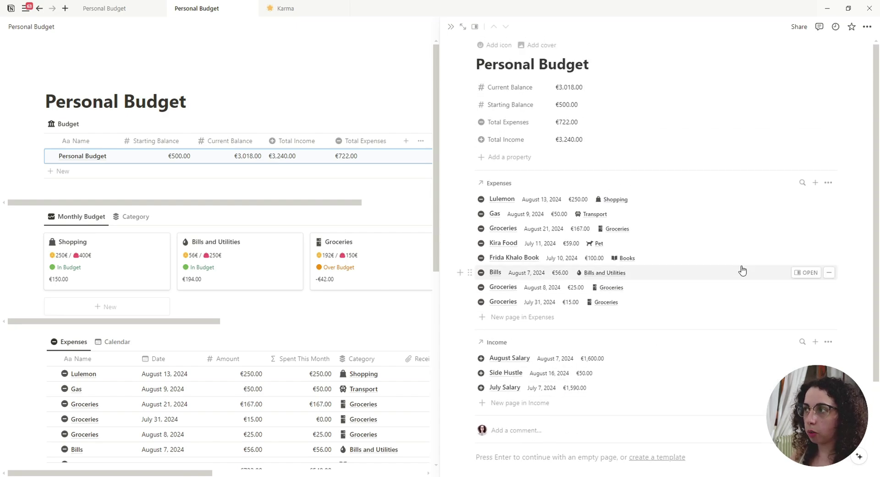
left_click(868, 27)
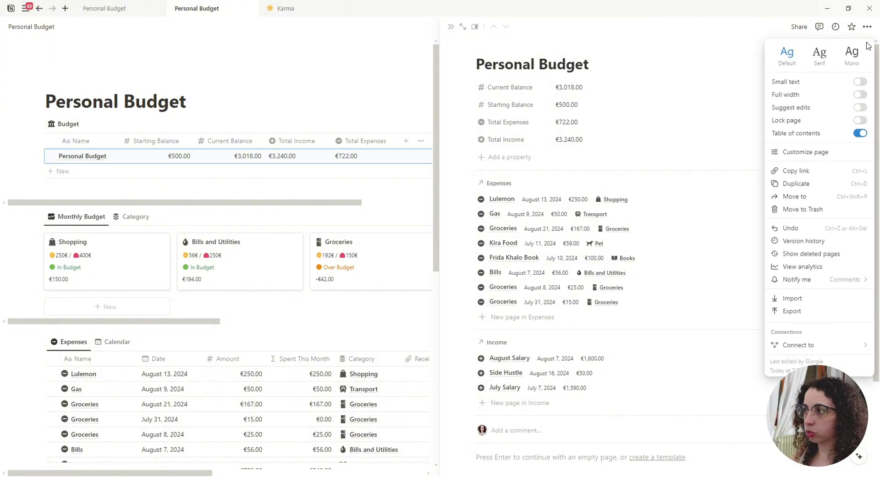
left_click(804, 152)
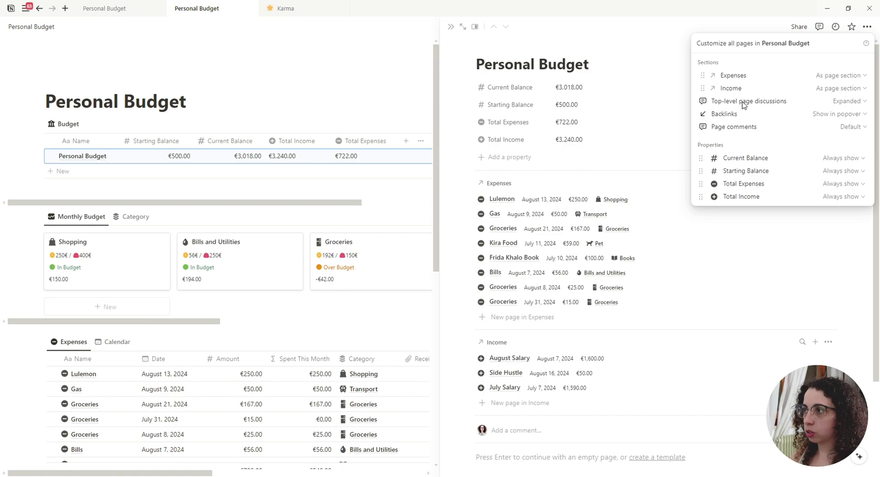
left_click(848, 101)
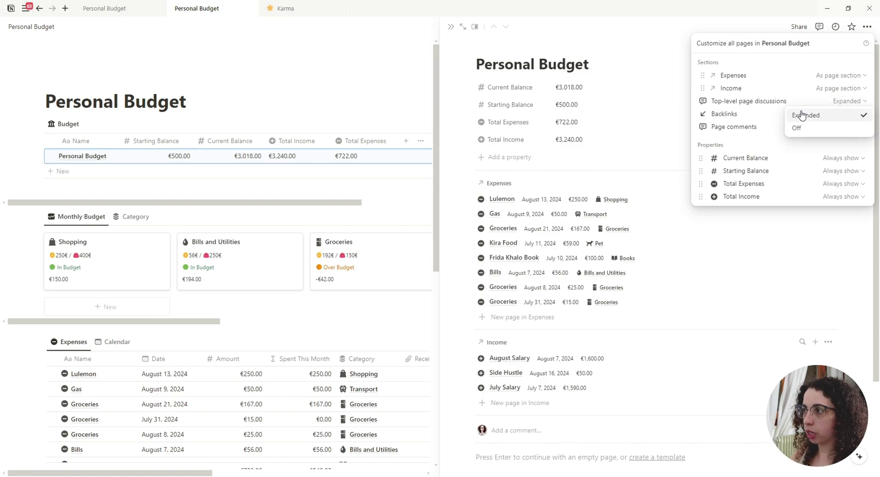
left_click(803, 130)
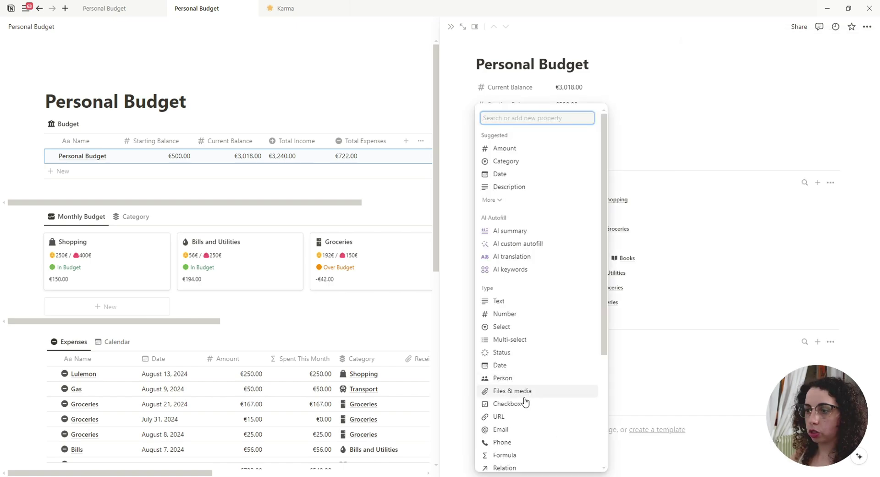
Add a formula property named Spent Label to the Personal Budget entry.
left_click(507, 454)
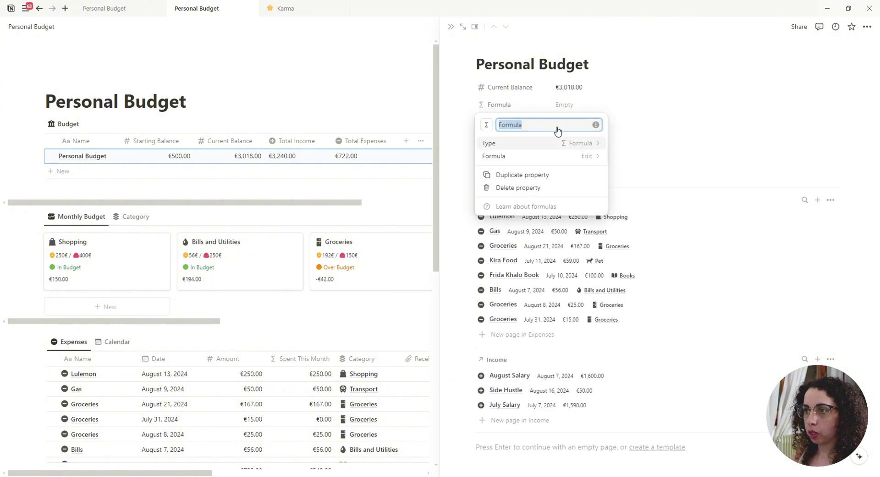
key("BackSpace")
type("S")
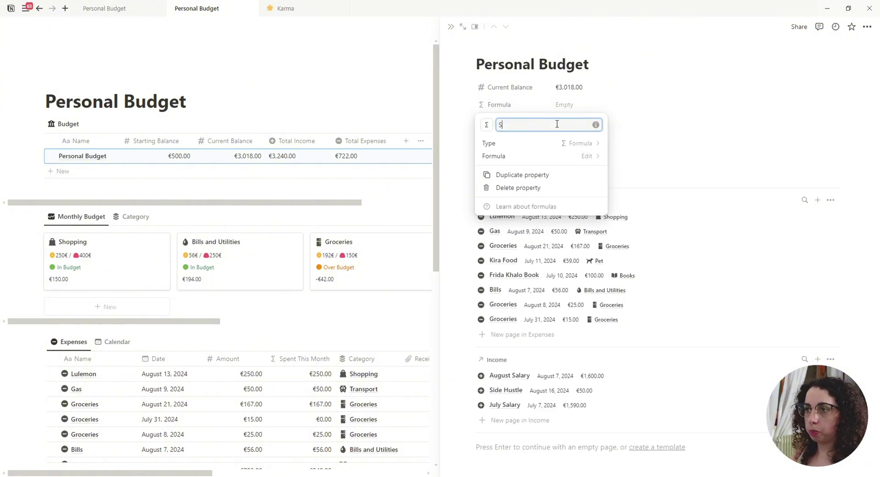
type("pent Label")
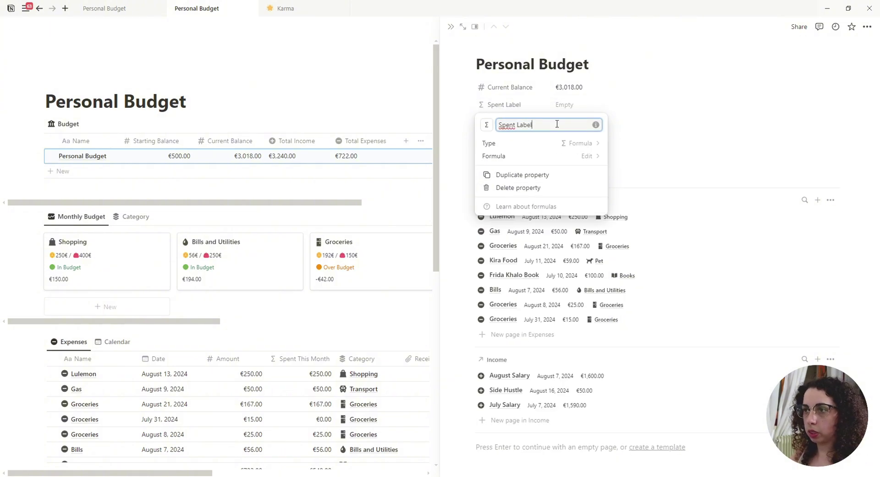
key("Return")
Set the Spent Label formula to style("Total Spent: ","b") + Total Expenses + "€".
left_click(619, 108)
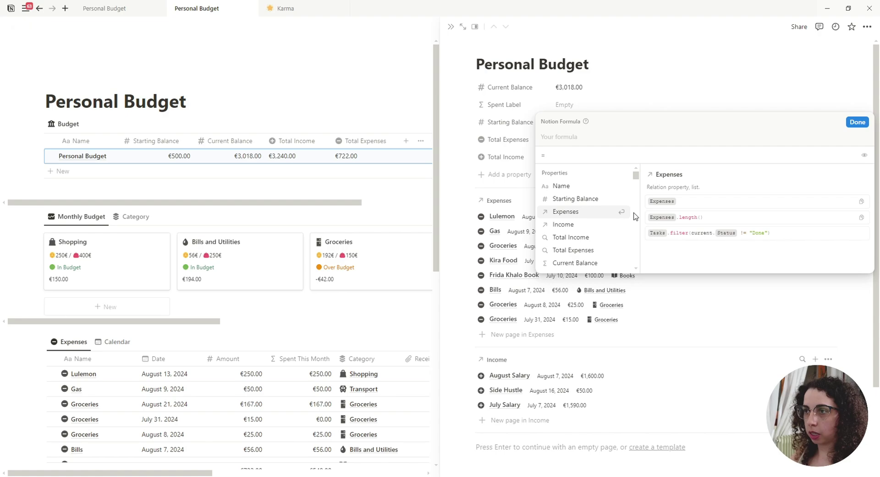
type("style(")
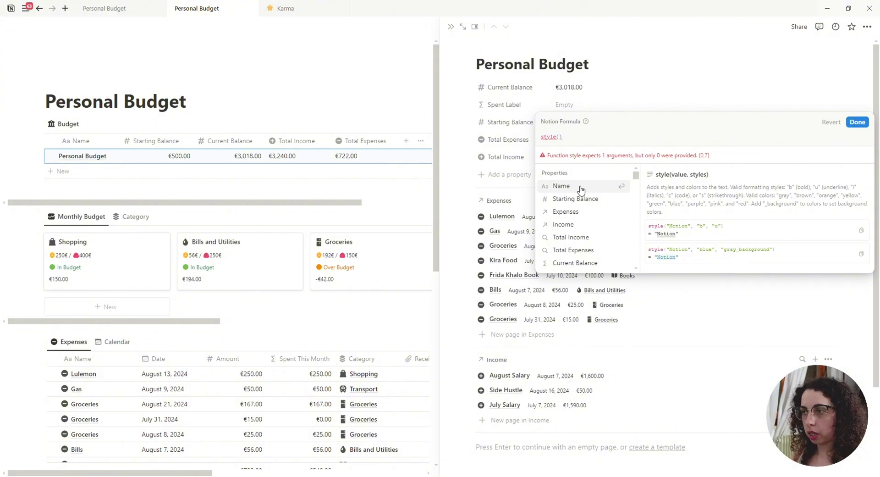
type("\"Total Spent:")
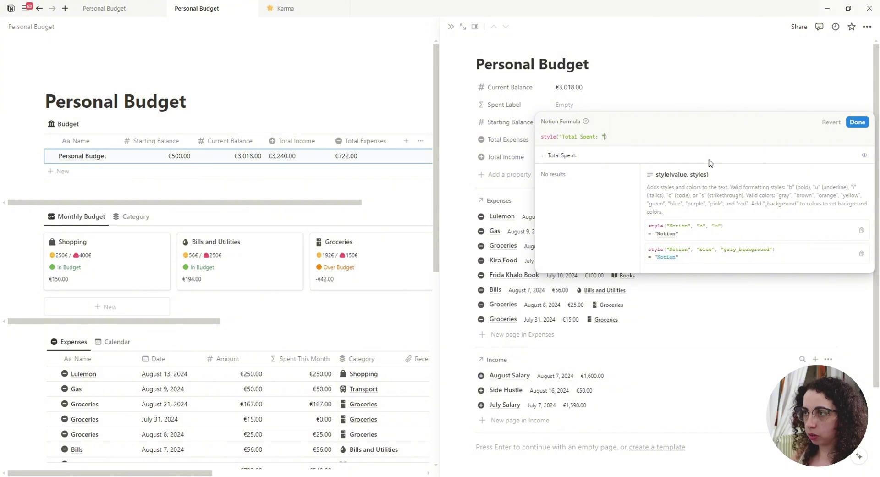
type(",")
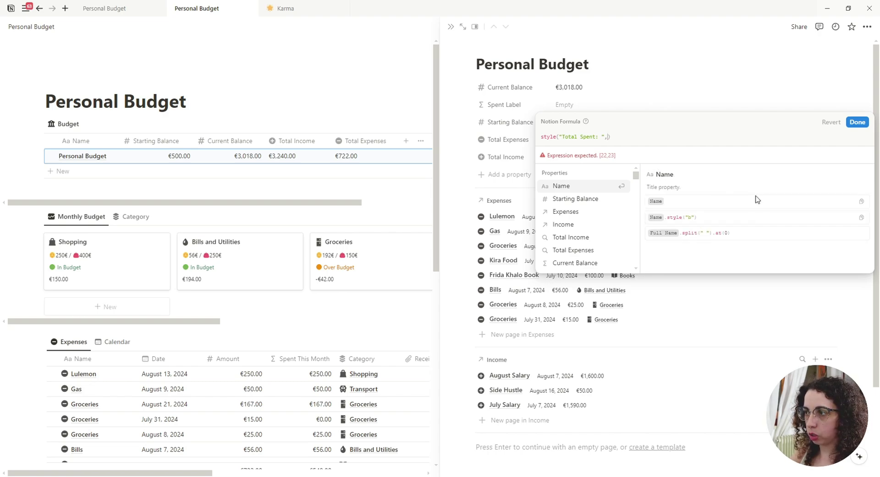
type("\")")
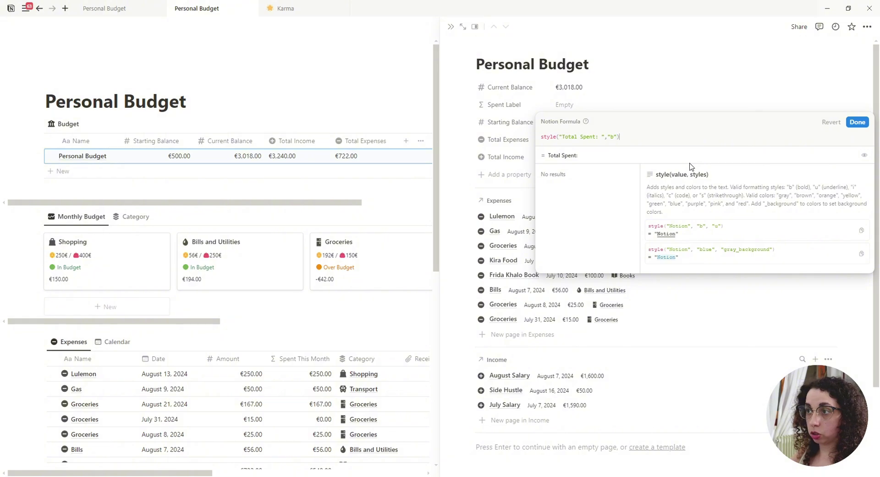
type(" +")
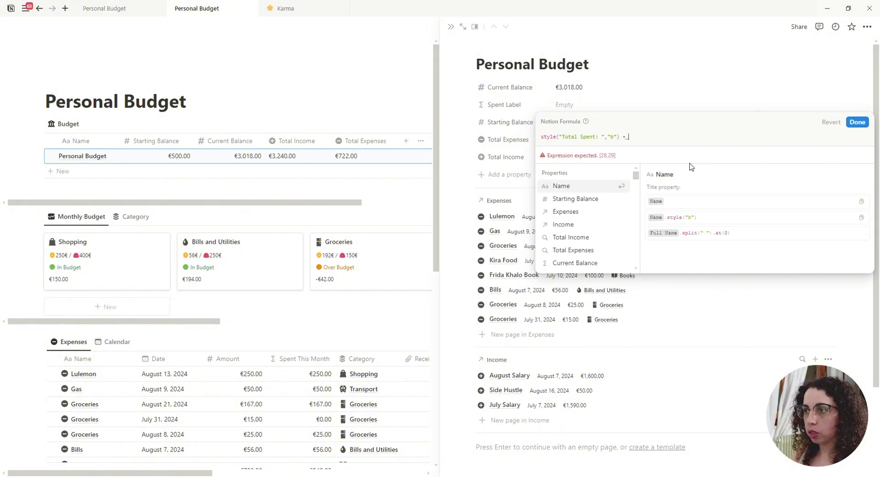
left_click(591, 250)
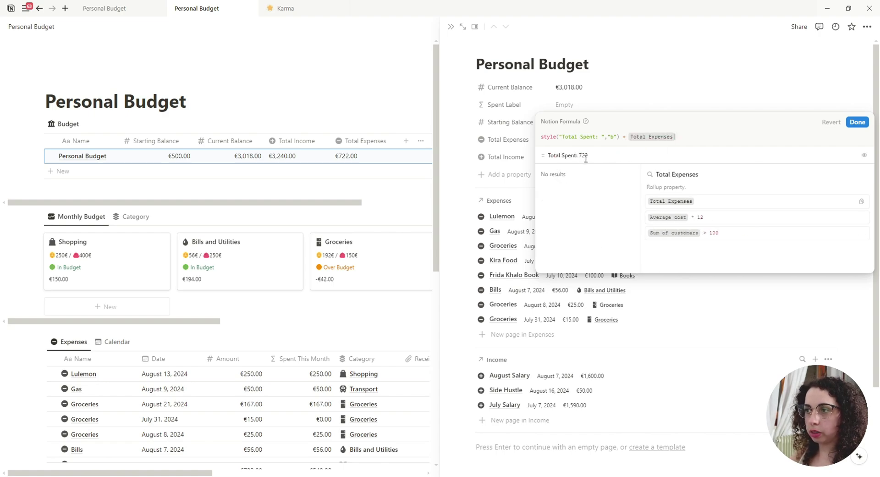
type("+")
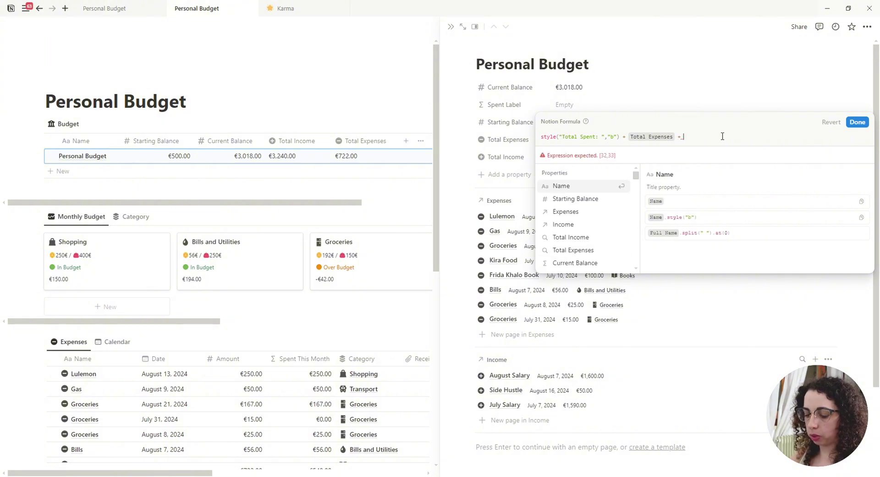
type(" \"\"")
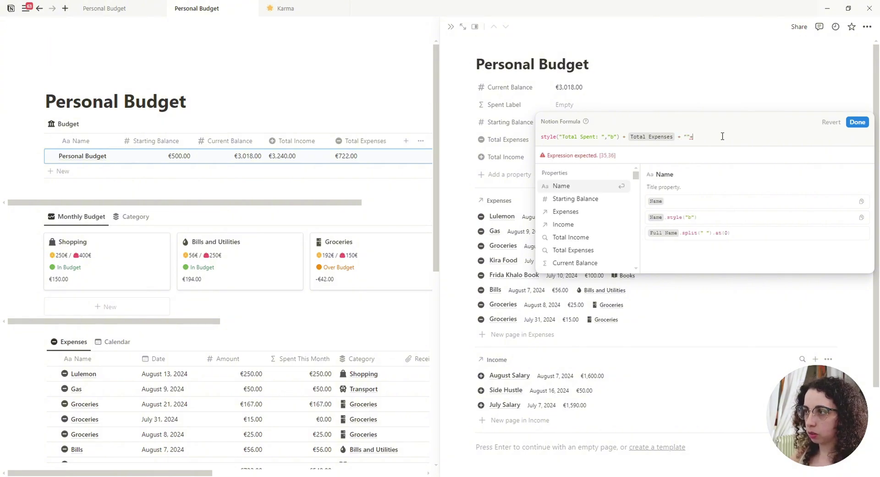
key("BackSpace")
key("Left")
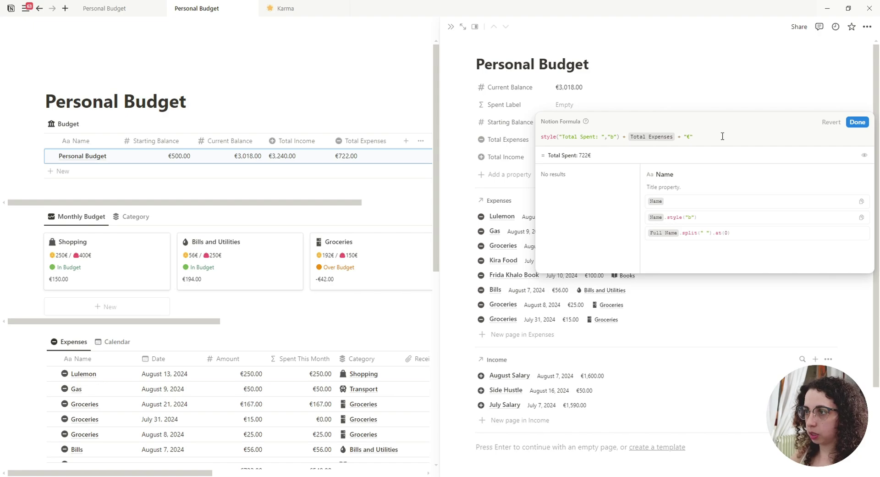
Duplicate the Spent Label property and name the copy Earned Label.
left_click(505, 104)
left_click(523, 171)
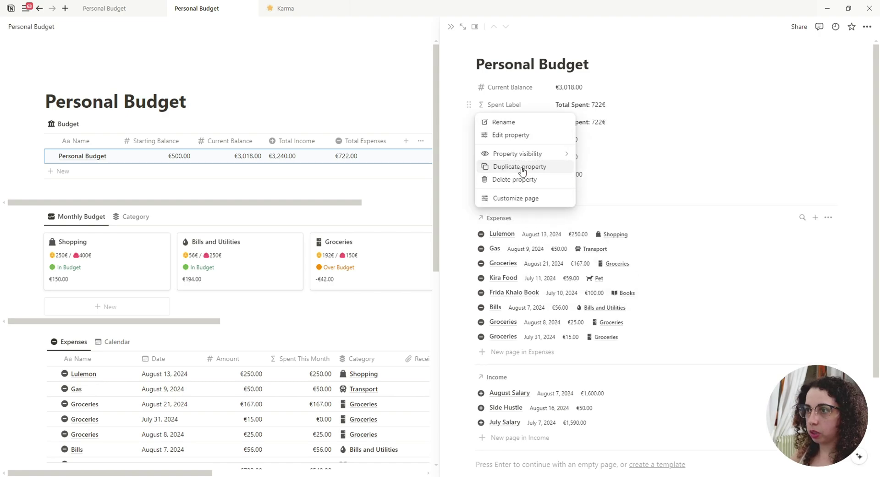
type("Earned Label")
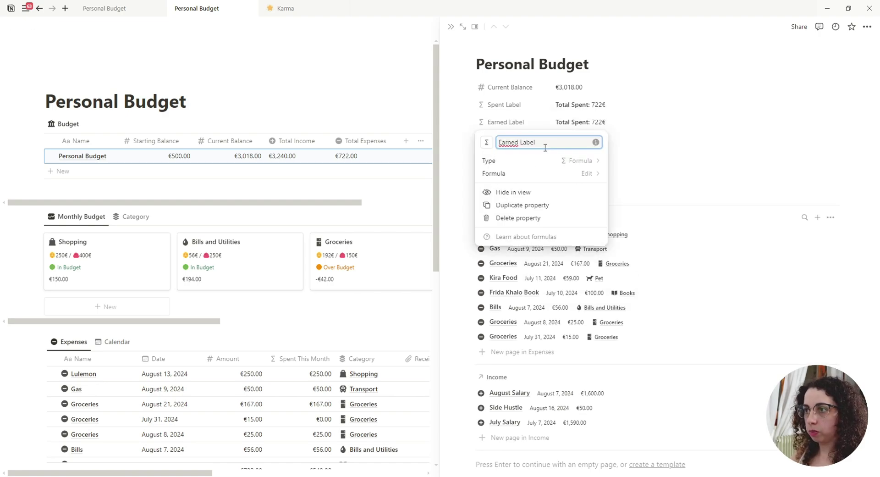
left_click(604, 127)
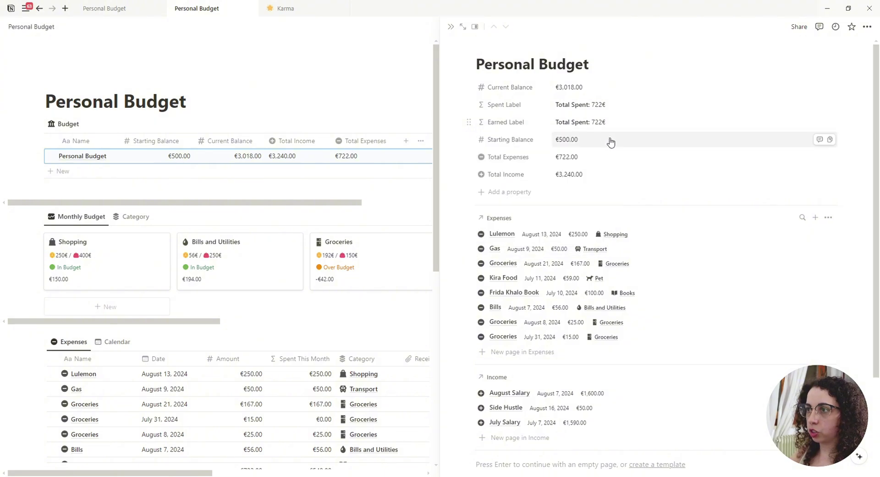
Change the Earned Label formula to use Total Income and the bold text "Total Earned: ".
left_click(606, 124)
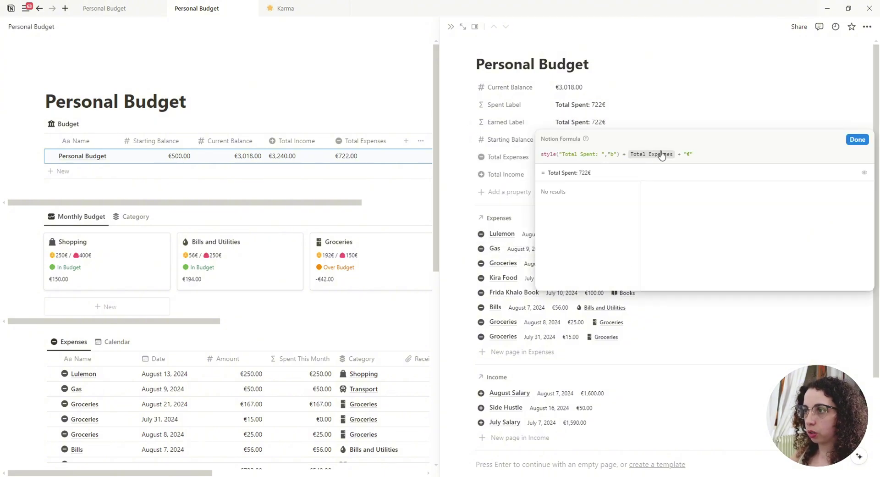
key("BackSpace")
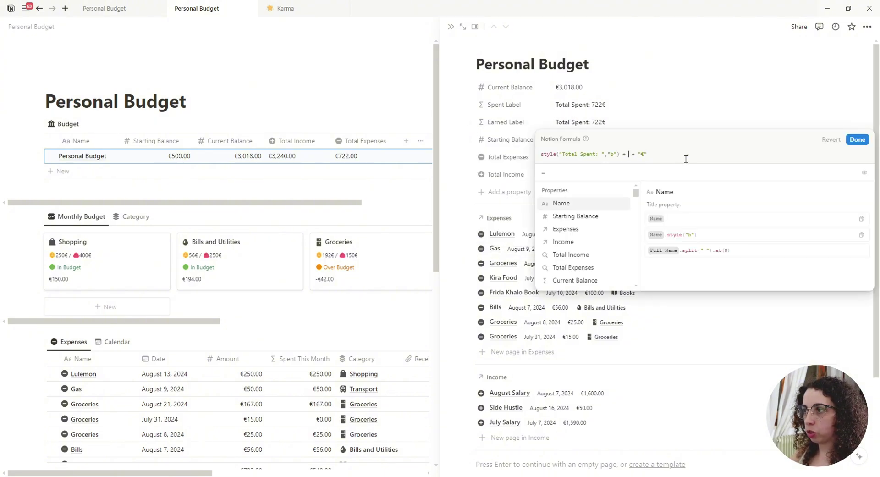
left_click(600, 258)
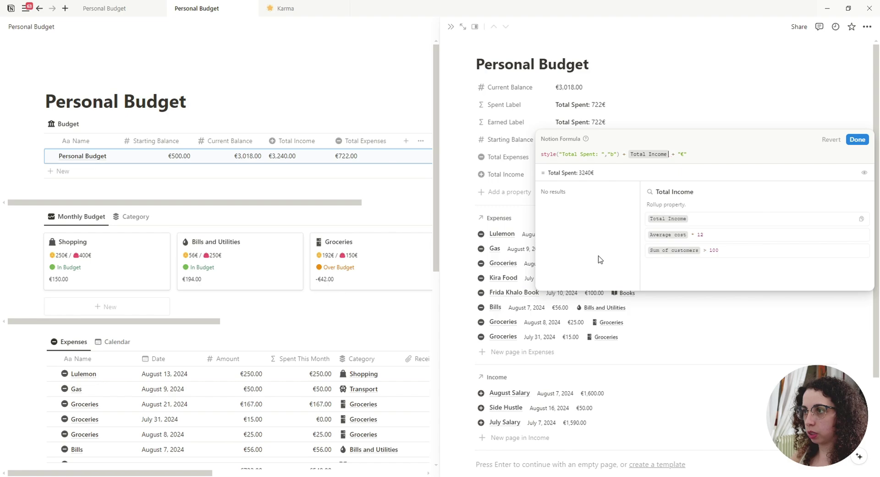
double_click(589, 155)
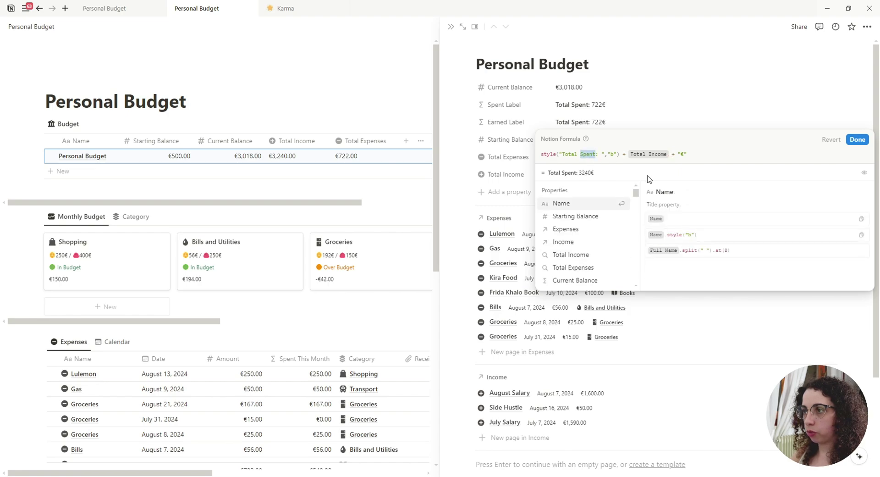
type("Earned")
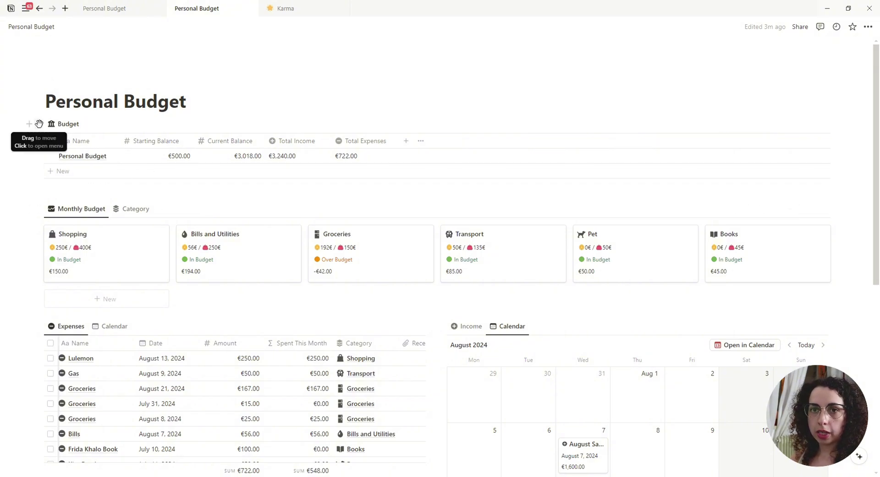
Copy the link to the Budget table and paste it as a linked database view directly below that table.
left_click(39, 124)
left_click(69, 123)
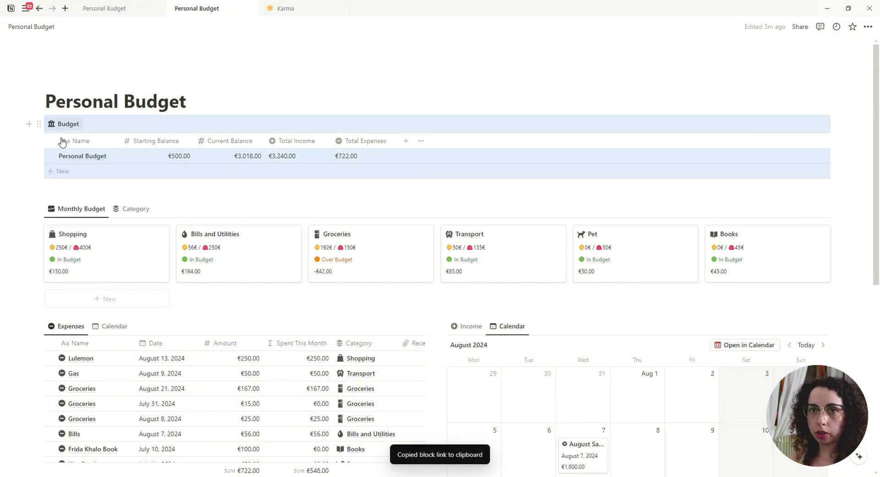
left_click(29, 125)
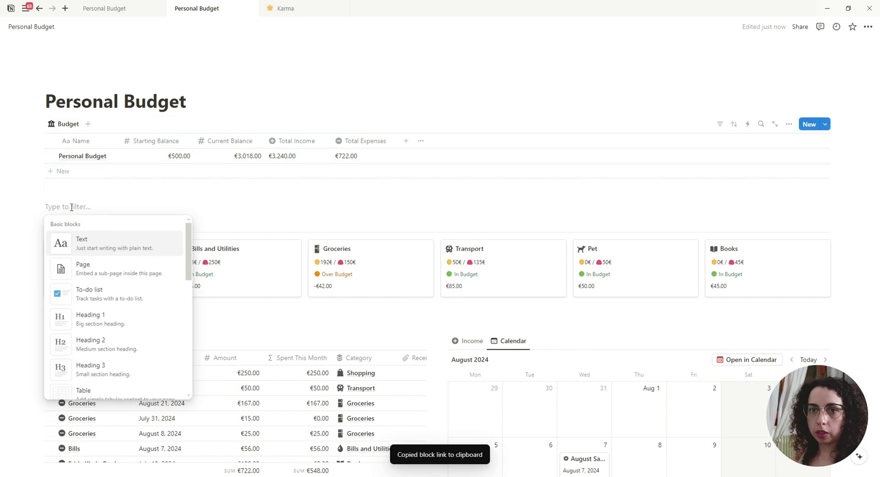
key("Escape")
key("ctrl+v")
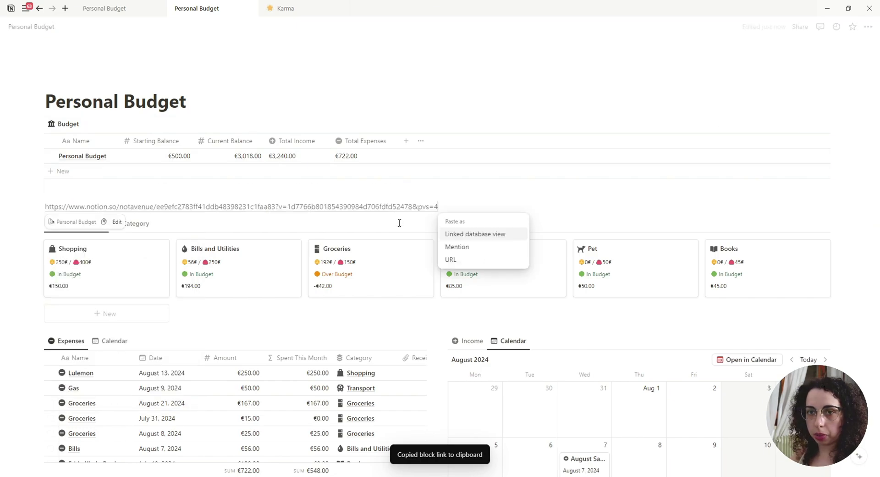
left_click(462, 235)
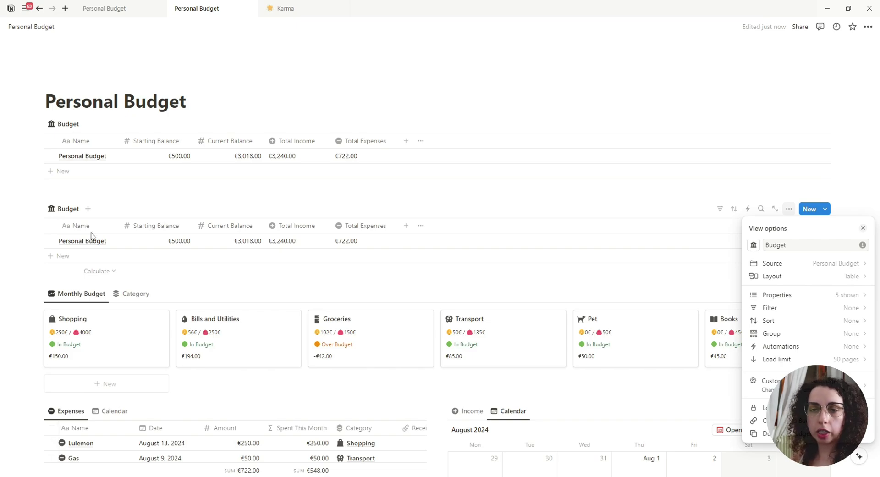
left_click(51, 123)
left_click(39, 124)
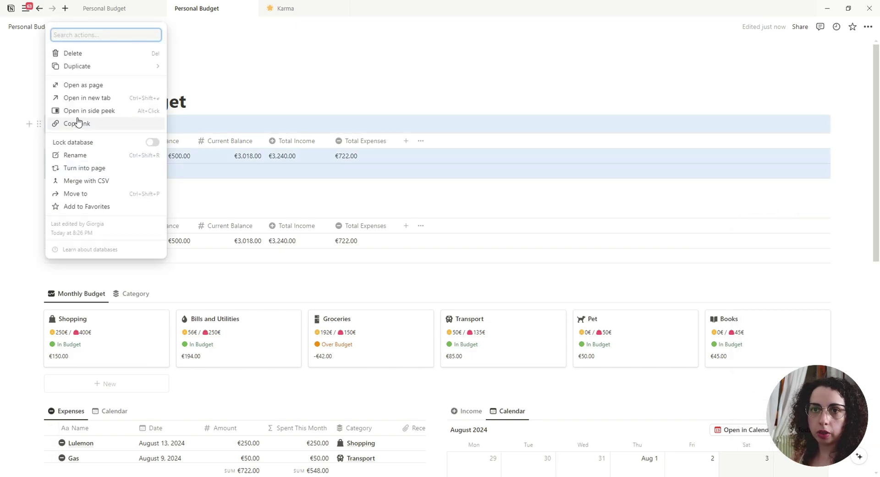
mouse_move(86, 65)
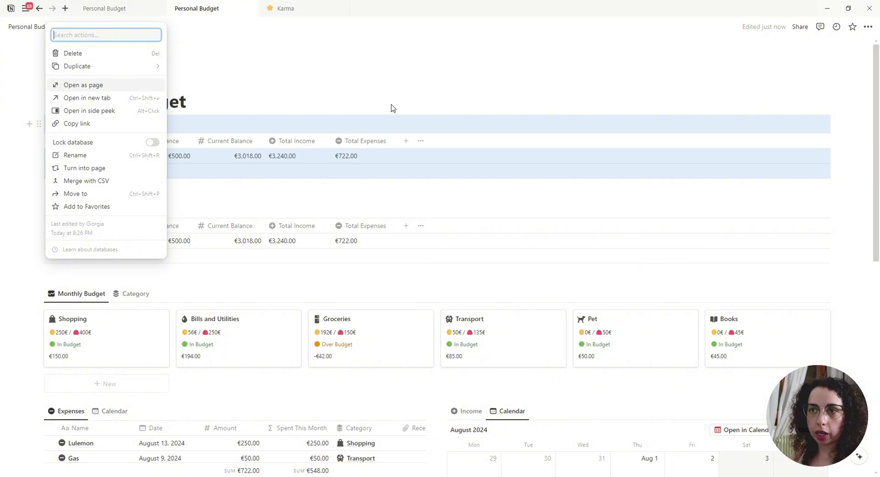
key("Escape")
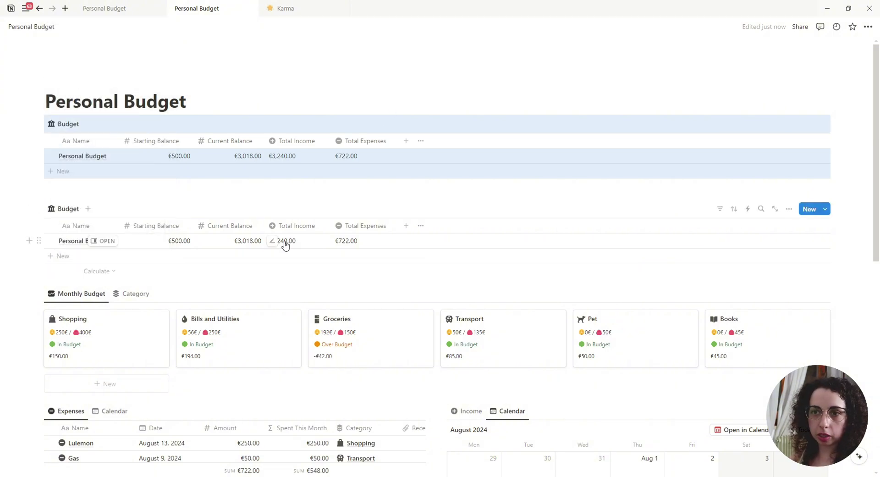
Change the linked Budget view below the original table to a Gallery layout with card preview set to None.
left_click(64, 208)
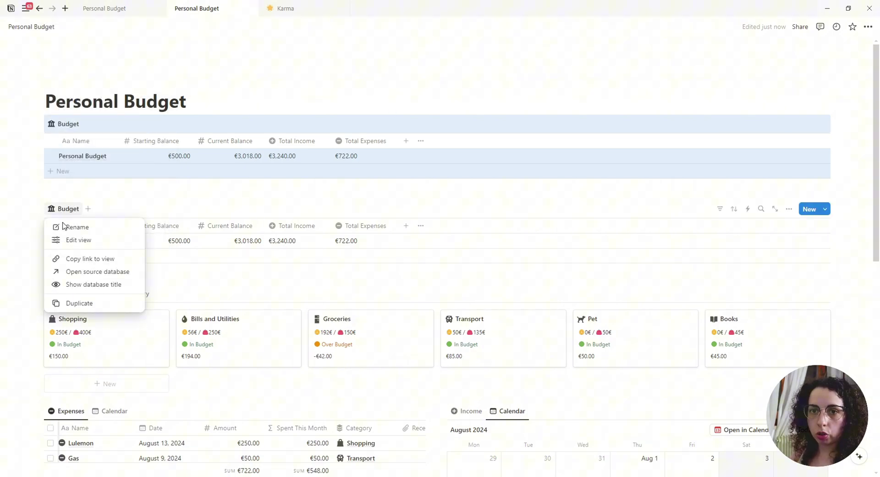
left_click(70, 247)
left_click(821, 274)
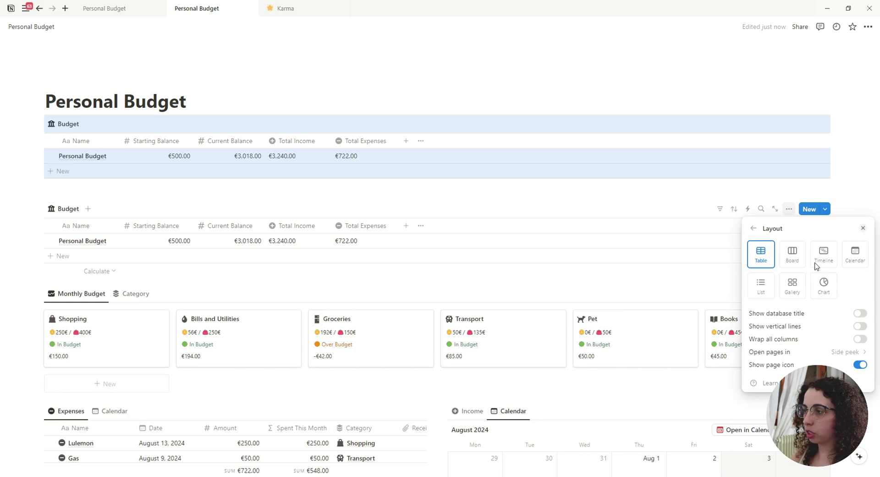
left_click(798, 290)
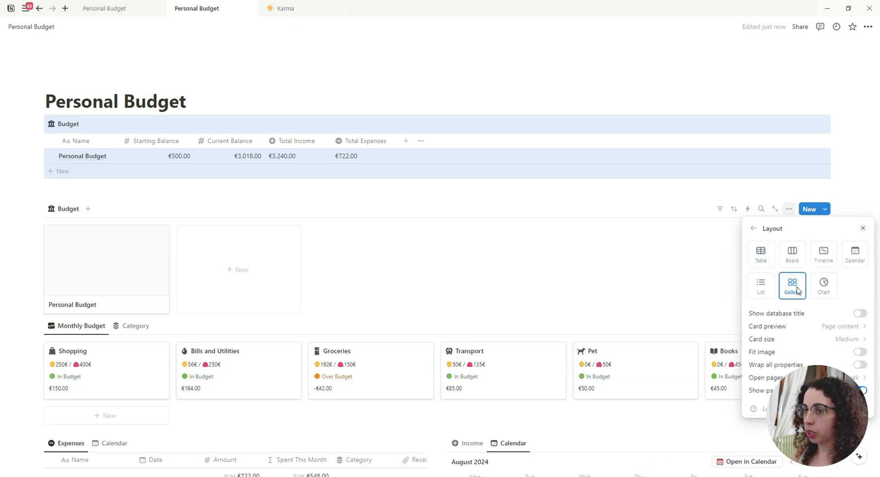
left_click(839, 326)
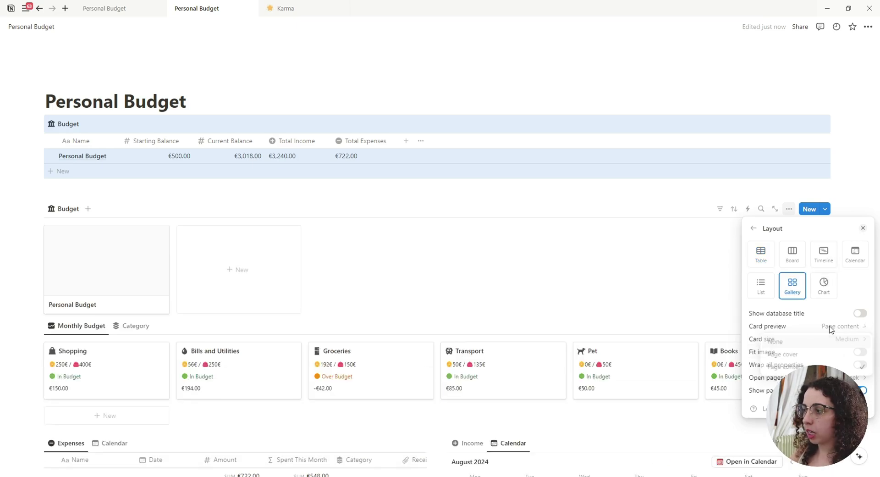
left_click(803, 344)
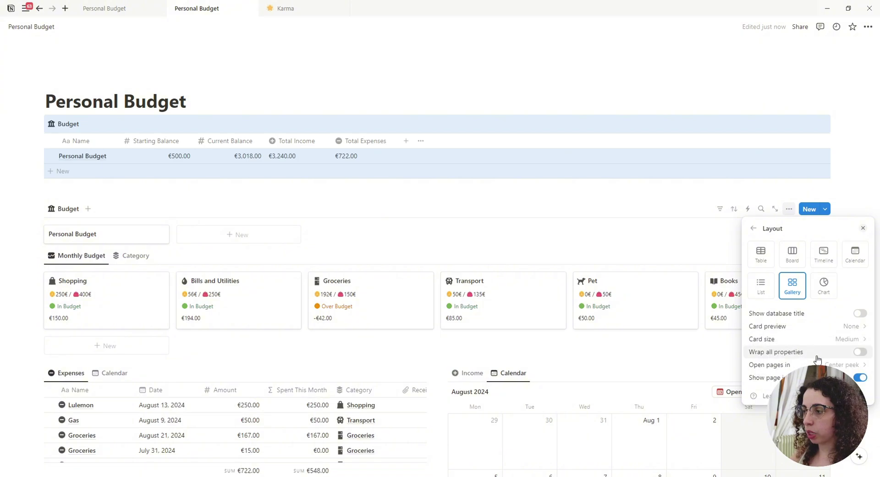
Show the Spent Label property on the cards of the linked Budget gallery.
left_click(753, 227)
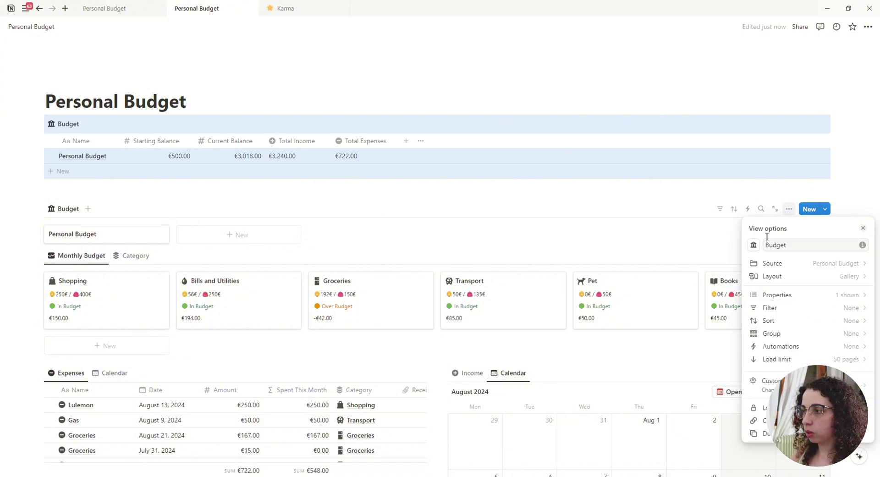
left_click(855, 296)
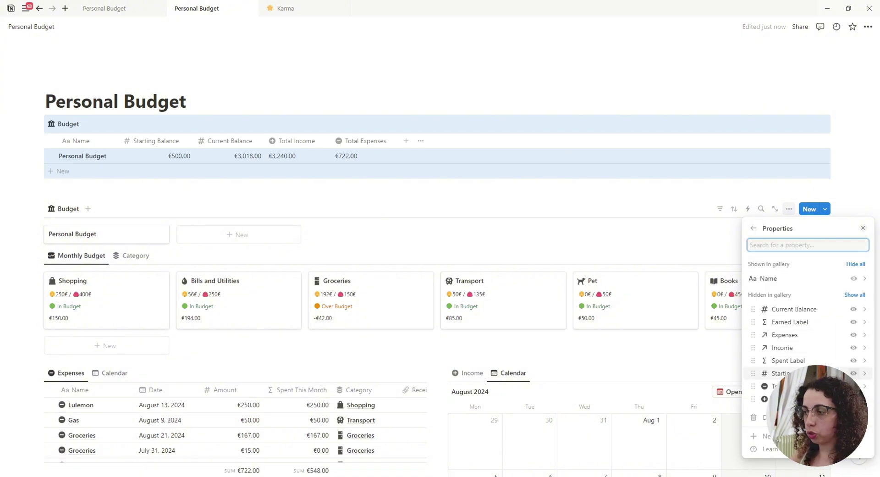
left_click(853, 361)
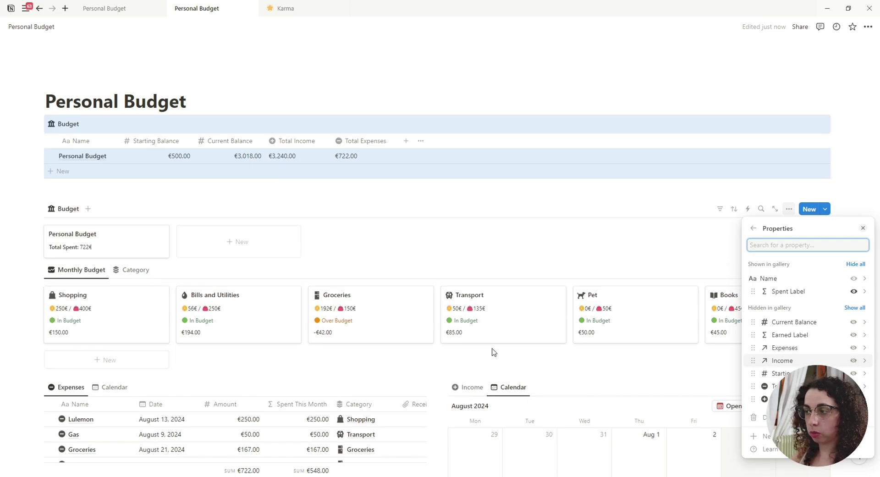
left_click(106, 196)
Rename the linked gallery view as Expenses and give it the minus-circle icon.
left_click(65, 208)
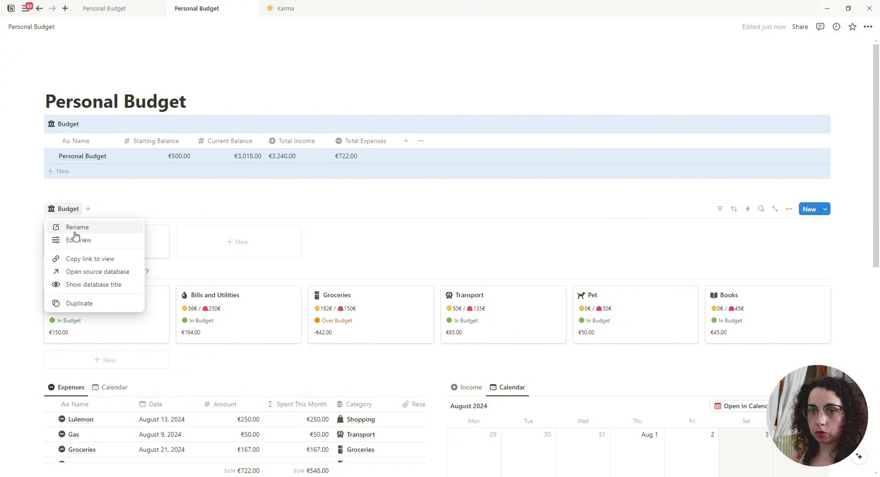
left_click(74, 237)
type("Tot")
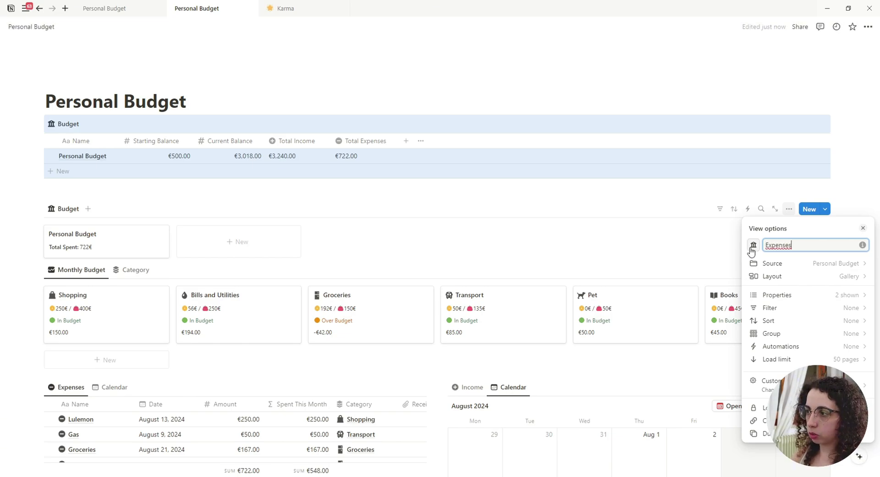
left_click(753, 244)
left_click(702, 317)
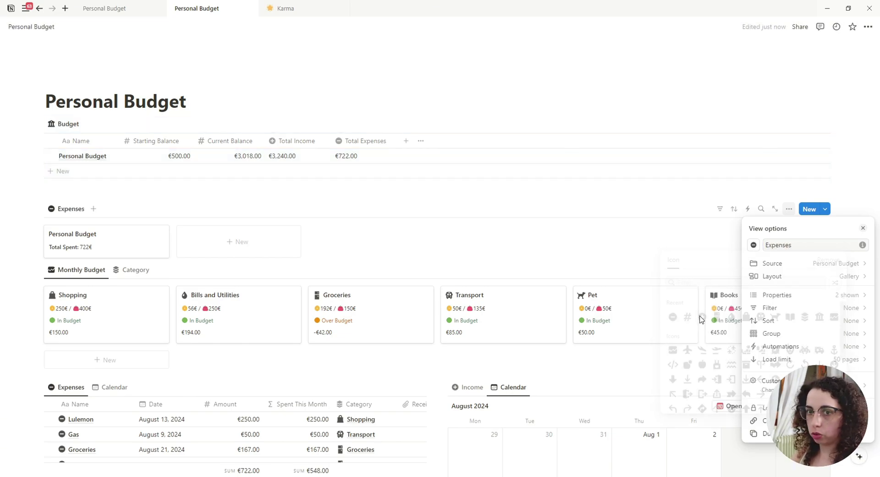
left_click(62, 218)
Copy the link to the Expenses gallery block and paste it directly below as a linked database view.
left_click(39, 208)
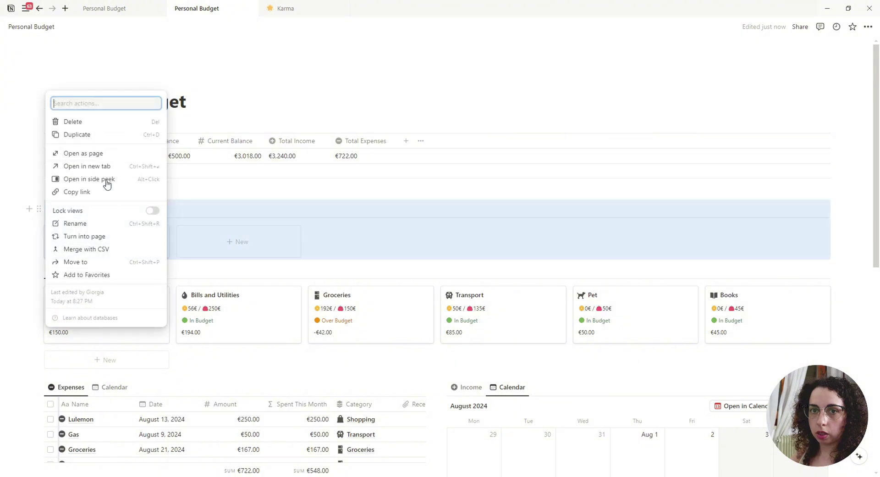
left_click(76, 192)
left_click(29, 209)
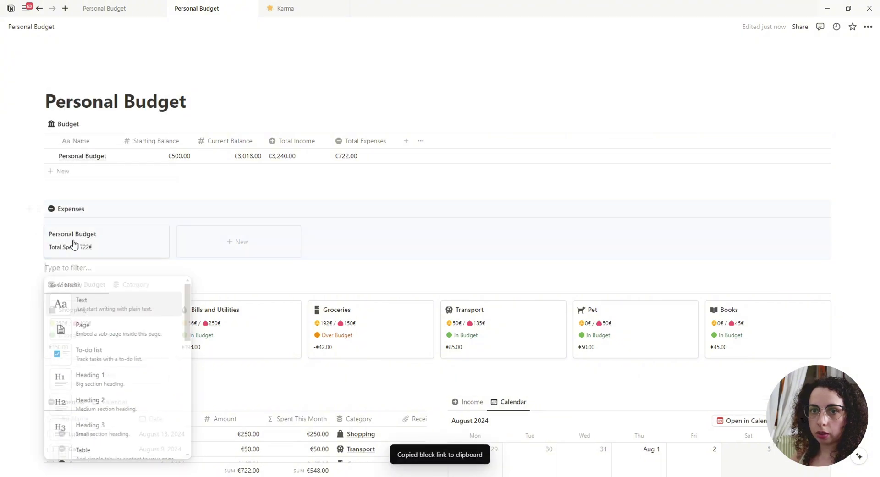
key("ctrl+v")
key("ctrl+z")
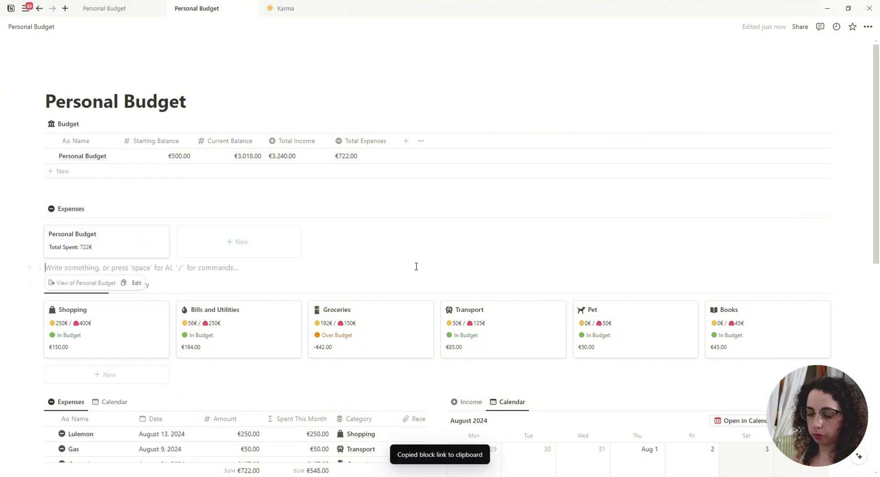
key("ctrl+v")
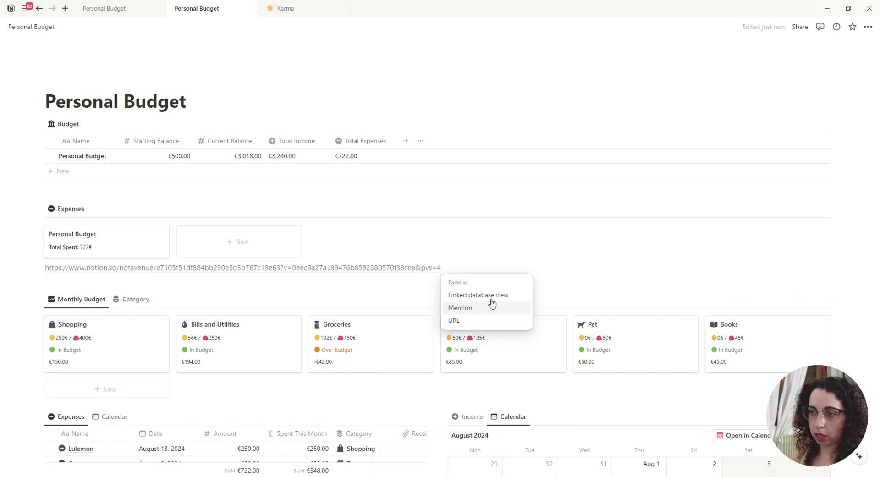
left_click(463, 296)
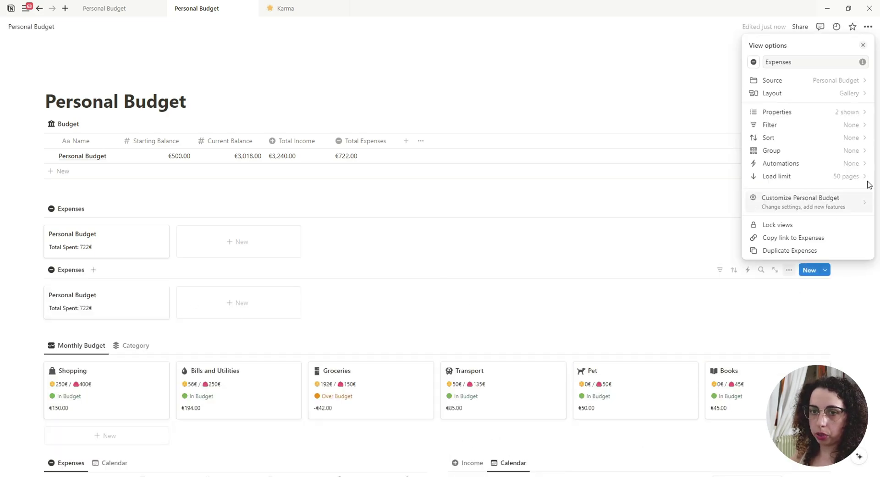
Hide Spent Label and show Earned Label on the cards of the newly pasted gallery view.
left_click(829, 100)
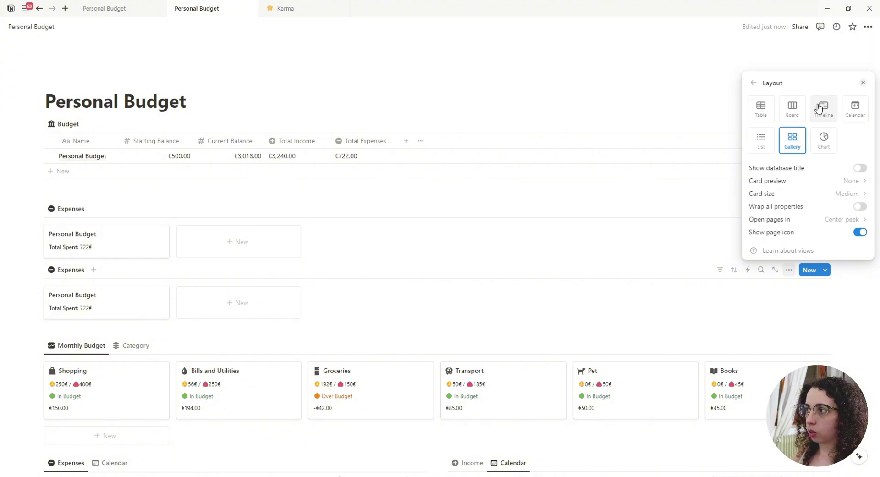
left_click(753, 83)
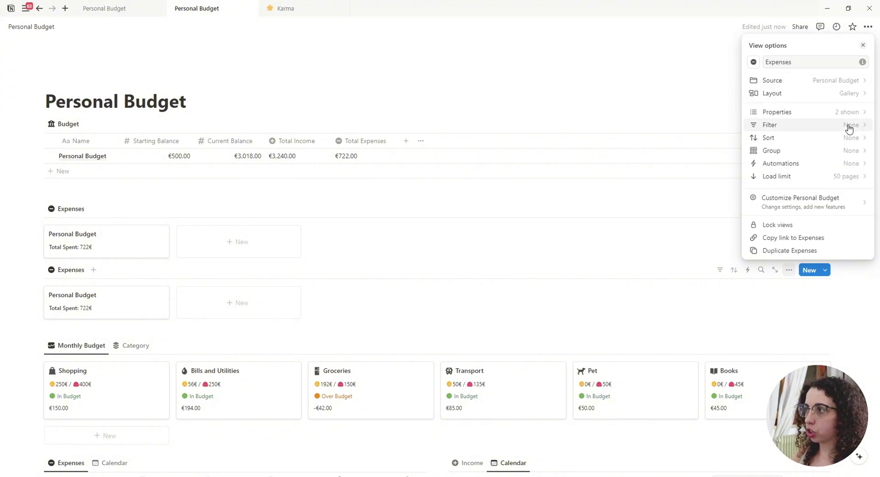
left_click(855, 112)
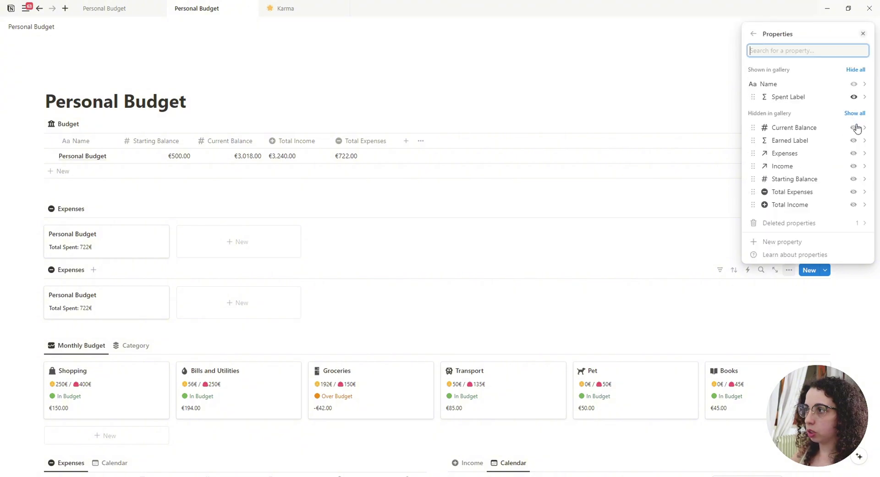
left_click(854, 97)
left_click(854, 140)
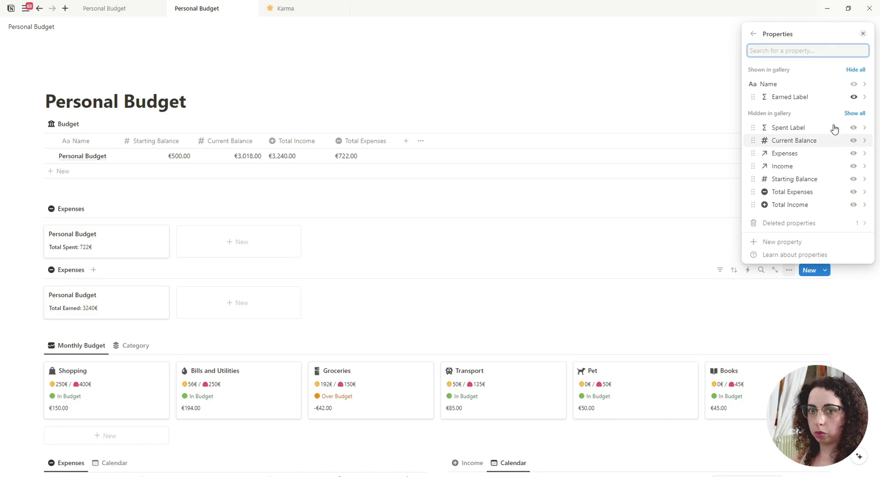
Rename the lower gallery view as Income and give it the plus-circle icon.
left_click(753, 34)
double_click(771, 60)
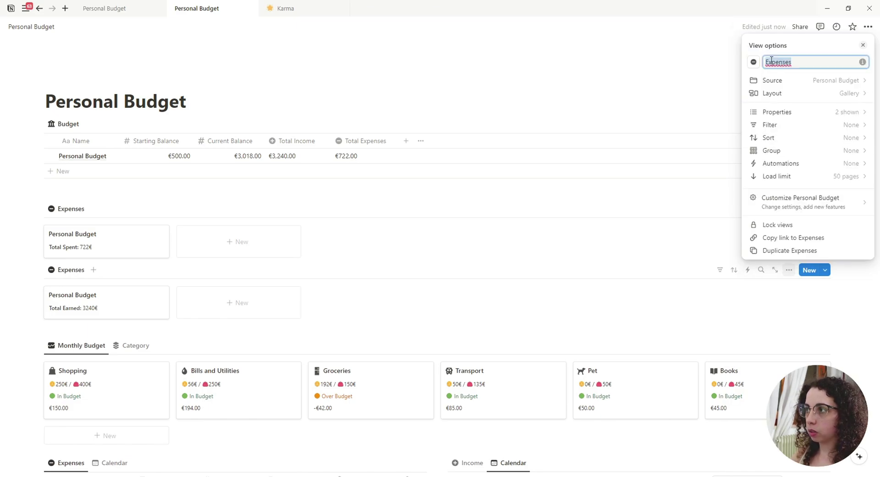
key("BackSpace")
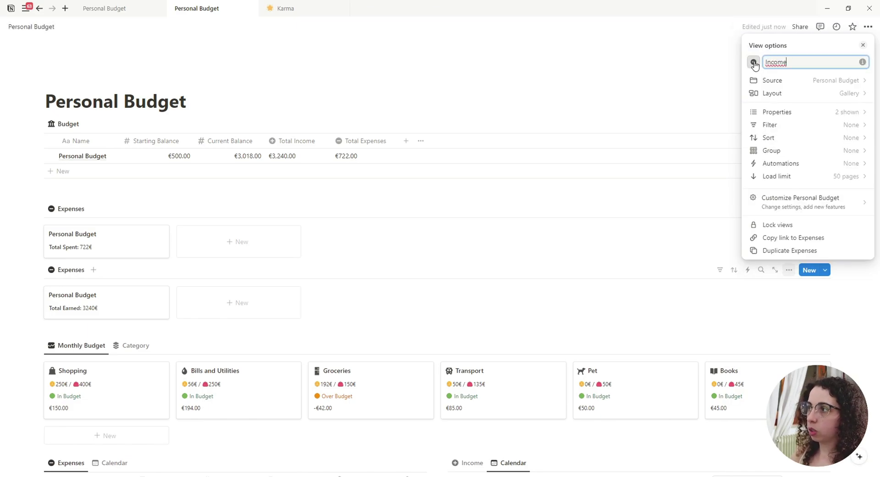
left_click(754, 62)
left_click(699, 134)
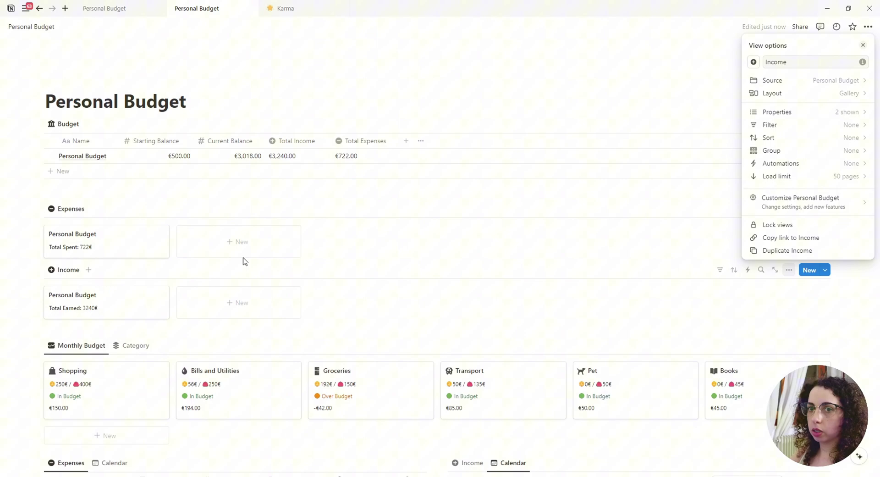
left_click(168, 210)
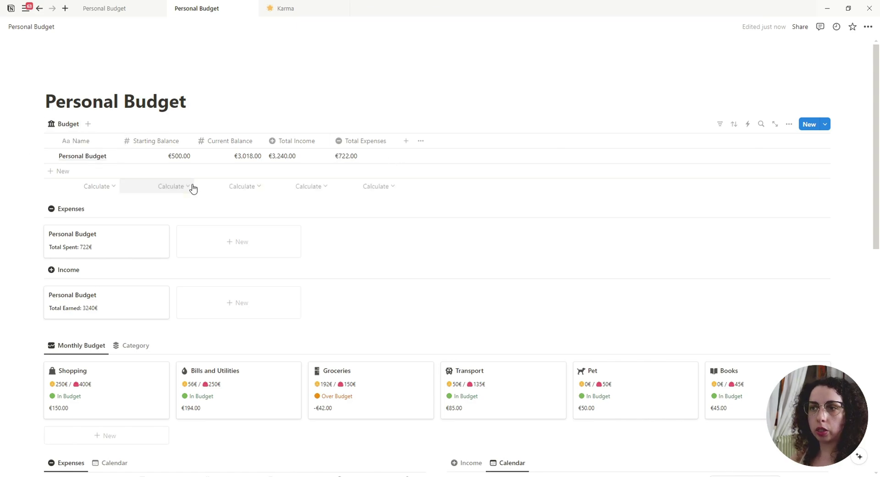
Add a Balance Label formula property to the original Budget table, showing the current balance after the bold text "Current Budget: ".
left_click(406, 141)
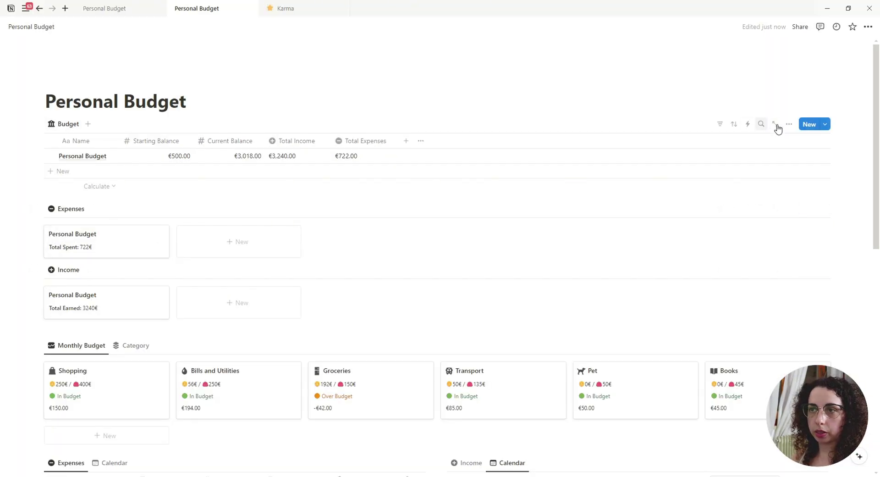
Switch the original Budget table to a Gallery layout with card preview set to None.
left_click(788, 127)
left_click(856, 179)
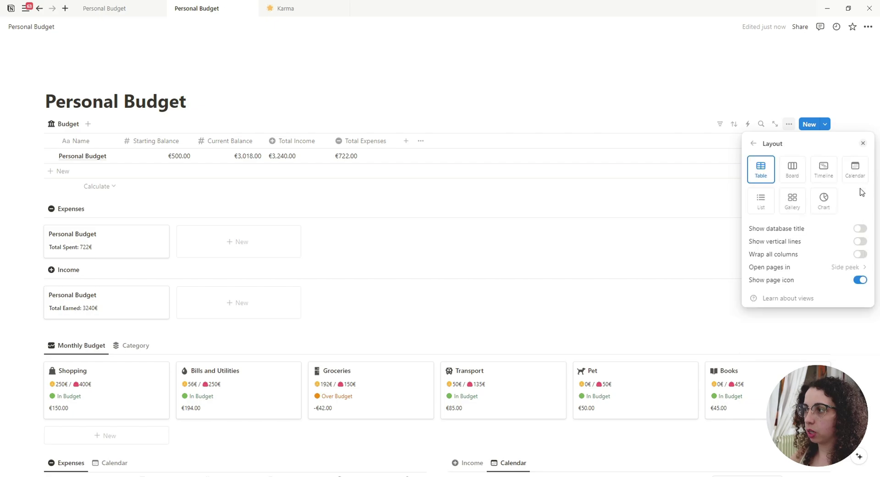
left_click(792, 200)
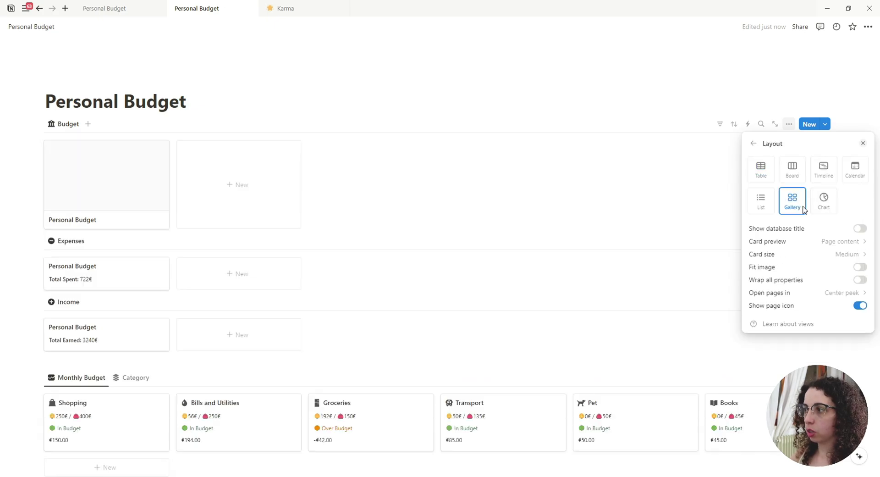
left_click(820, 243)
left_click(790, 254)
Show the Balance Label property on the original Budget gallery's card.
left_click(753, 143)
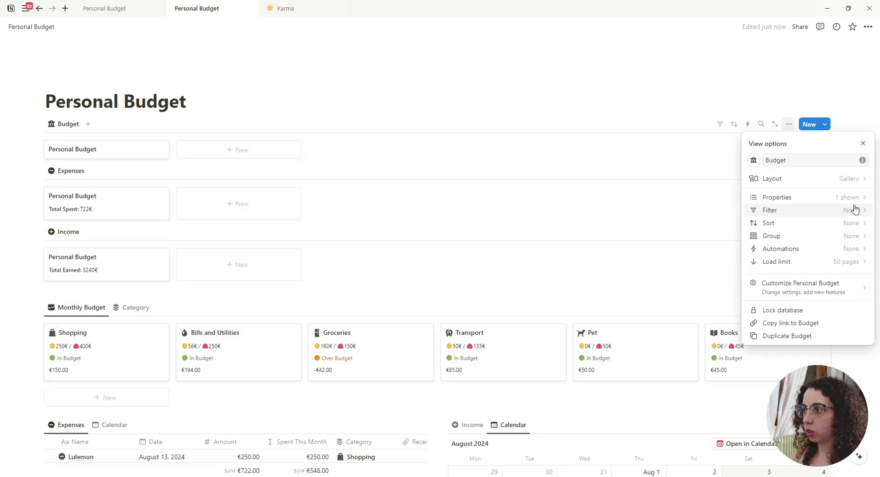
left_click(851, 203)
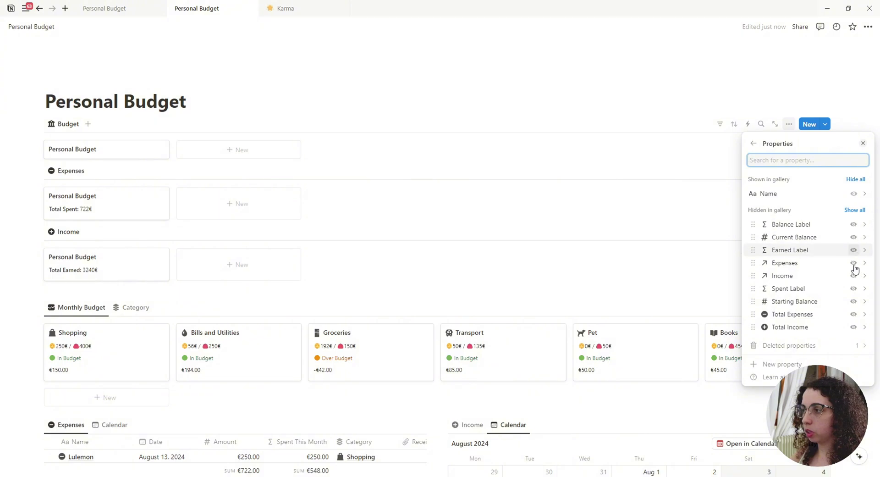
left_click(853, 224)
left_click(356, 112)
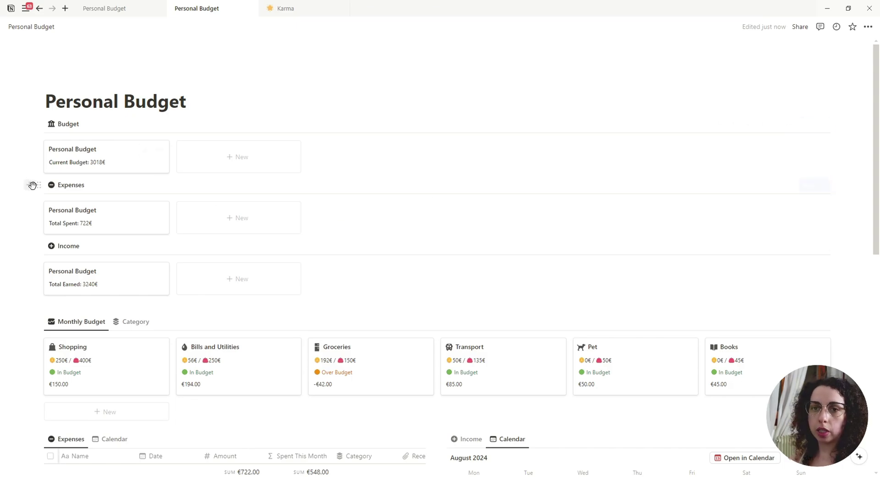
Arrange the Budget, Expenses and Income galleries side by side in three columns, in that order.
left_click_drag(38, 185, 832, 151)
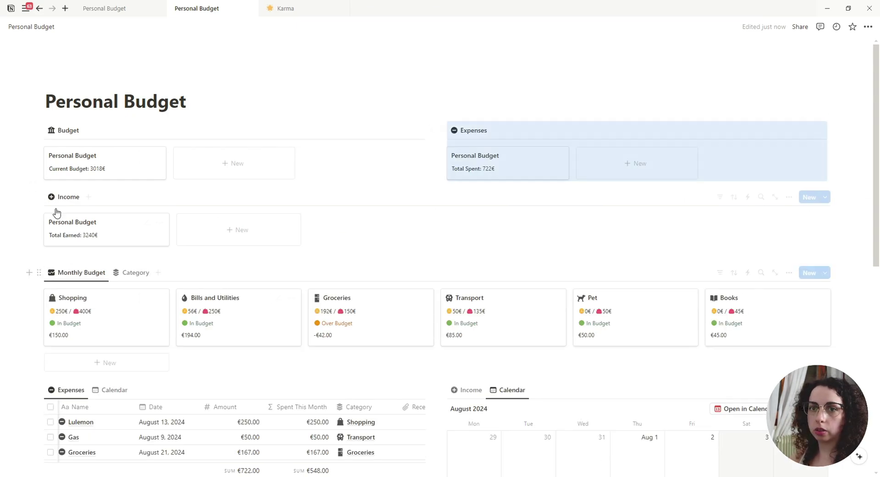
left_click_drag(41, 197, 875, 158)
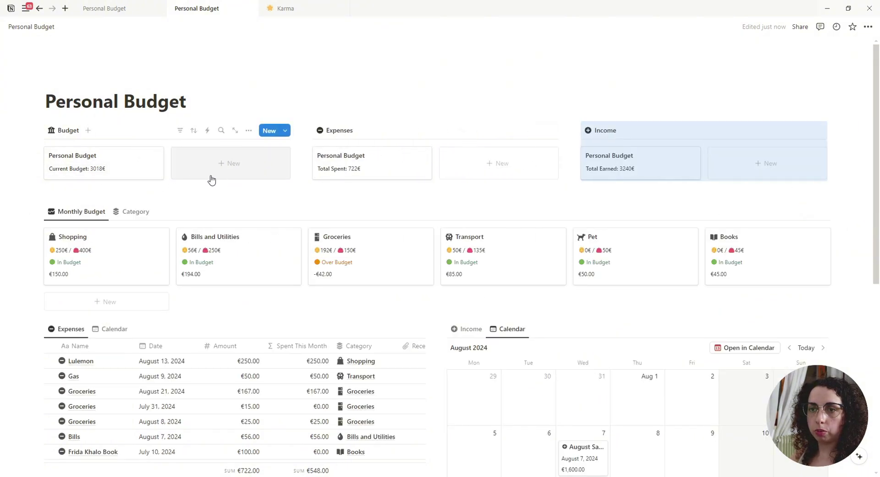
Set the card size of the Budget gallery to Large.
left_click(248, 130)
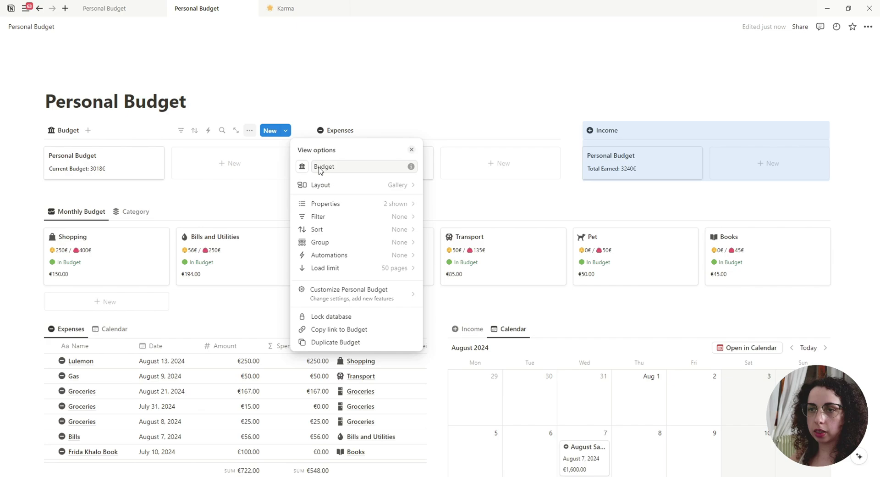
left_click(367, 186)
left_click(328, 262)
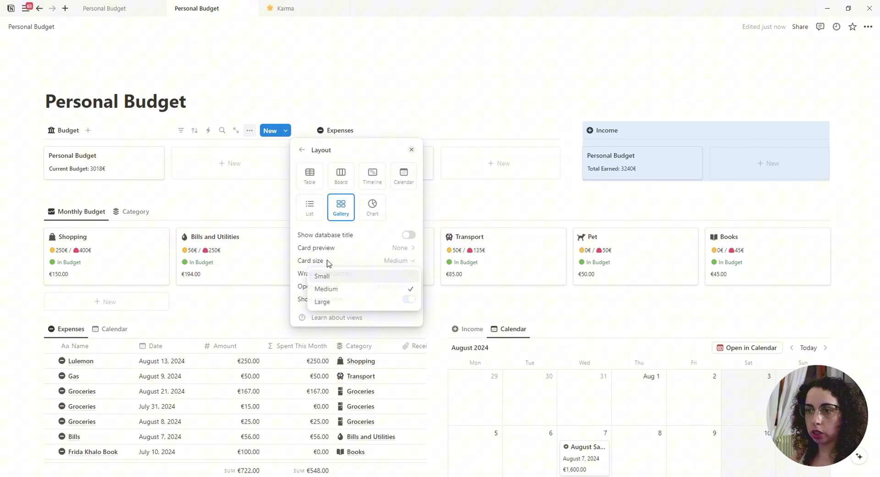
left_click(337, 301)
left_click(489, 124)
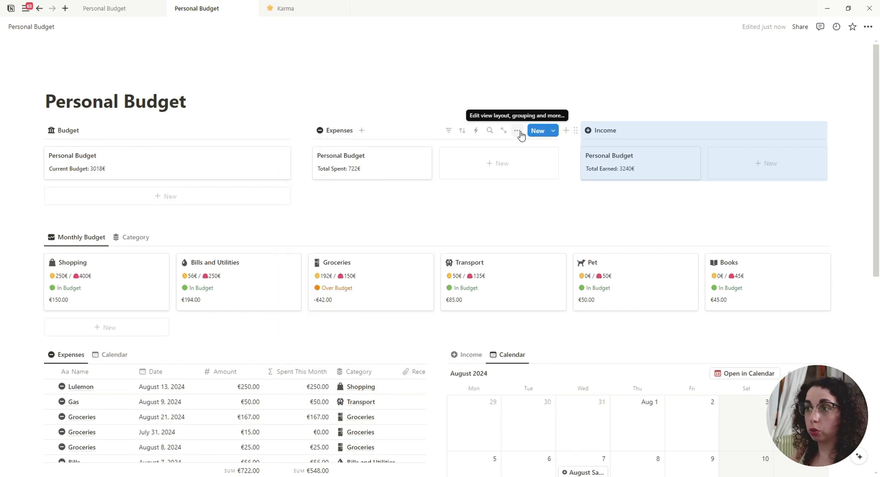
Set the card size of the Expenses gallery to Large.
left_click(517, 130)
left_click(672, 200)
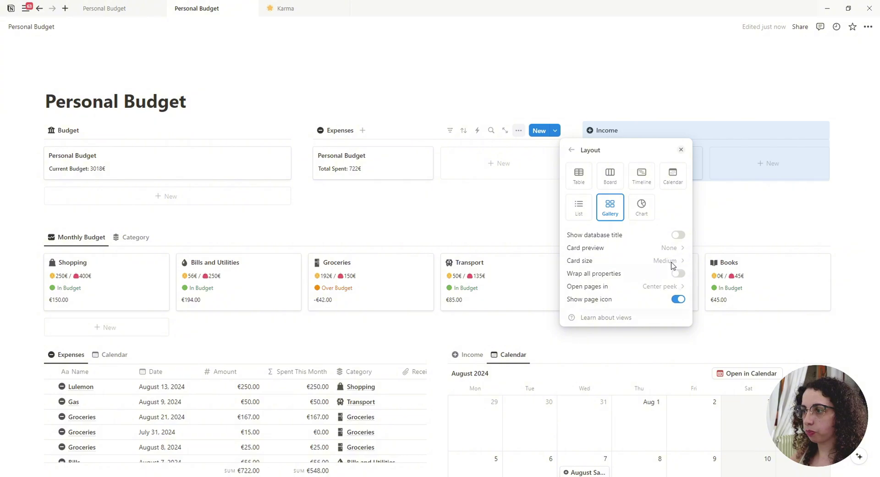
left_click(669, 260)
left_click(642, 301)
left_click(818, 81)
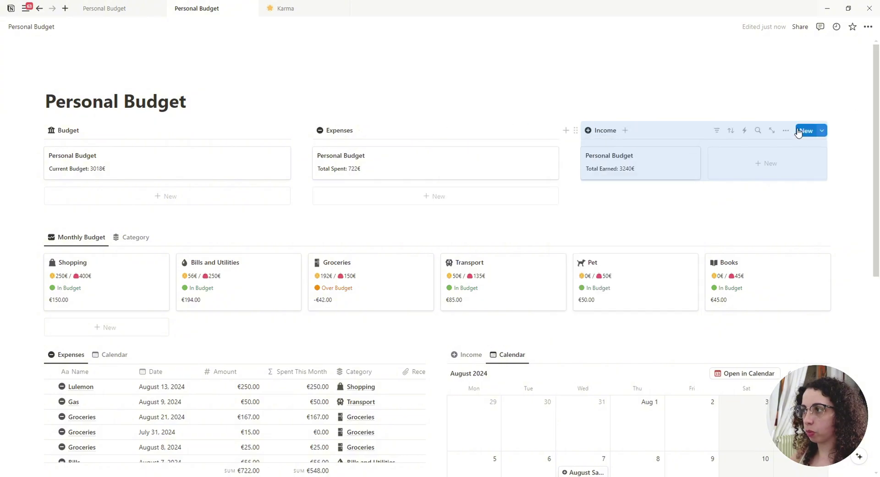
Set the card size of the Income gallery to Large.
left_click(788, 130)
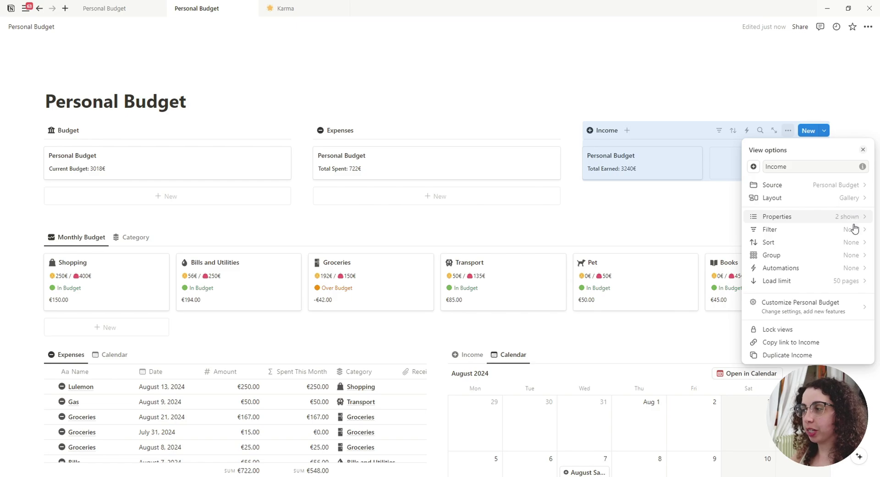
left_click(853, 197)
left_click(851, 260)
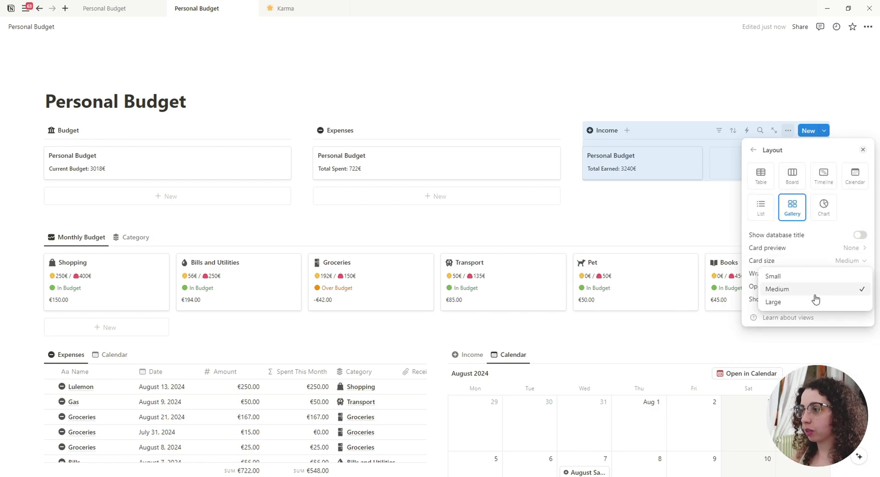
left_click(804, 301)
left_click(628, 88)
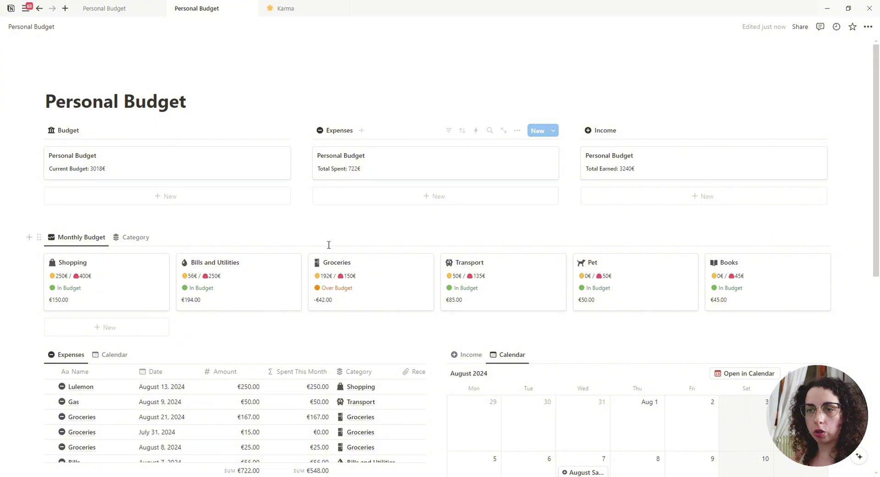
Delete the empty line above the Monthly Budget gallery and switch the lower income database from Calendar to its Income table view.
left_click(88, 221)
key("BackSpace")
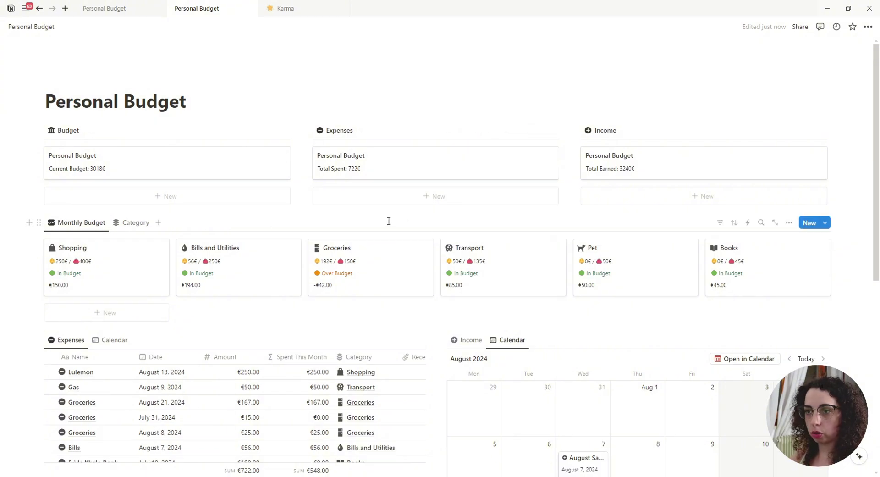
scroll(420, 138, "down", 2)
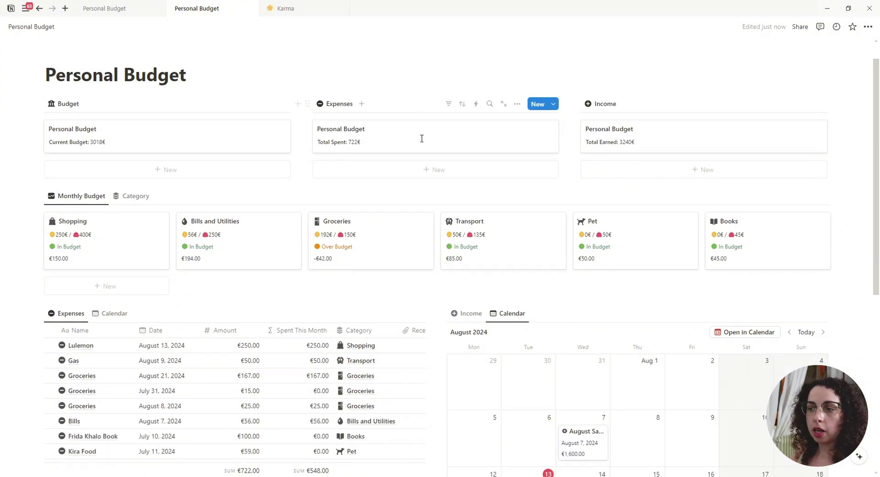
left_click(472, 254)
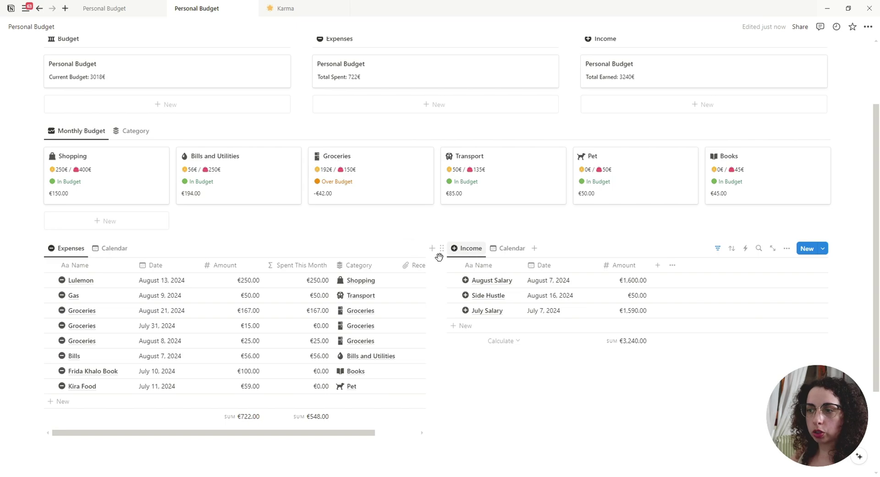
scroll(173, 265, "up", 1)
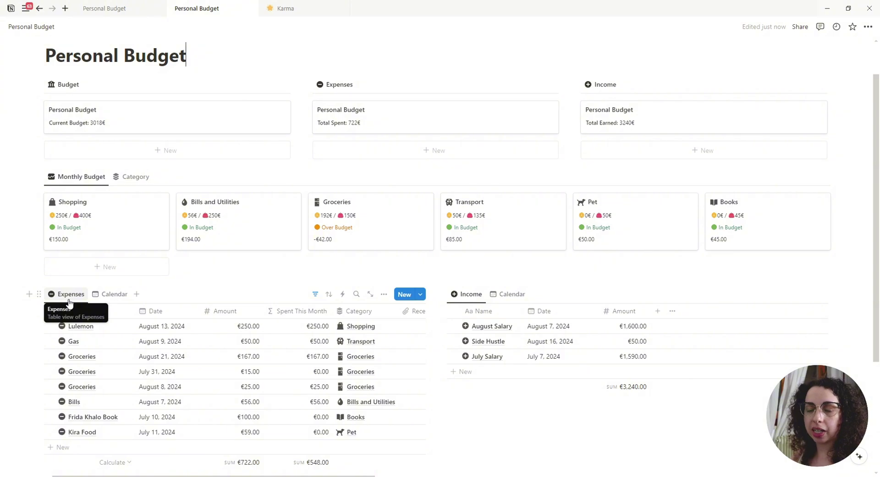
Examine the By Category view of the expenses on the finished reference Personal Budget page, and return to the working page.
left_click(104, 8)
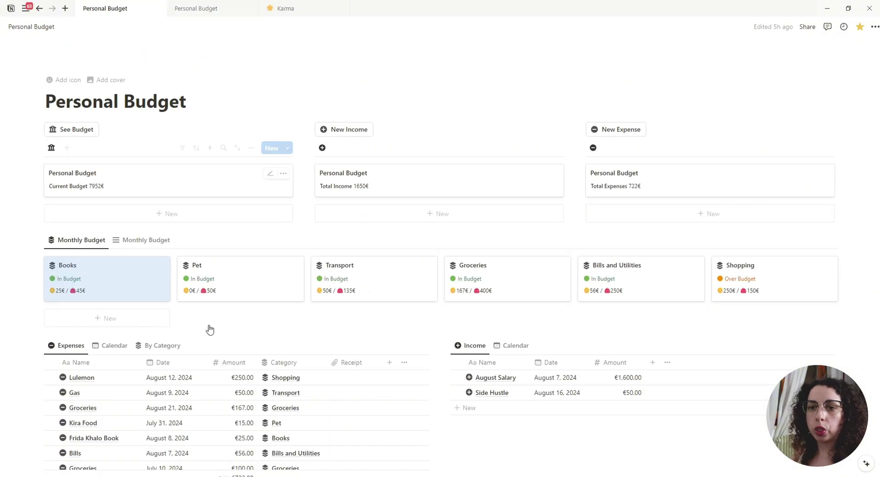
scroll(192, 312, "down", 3)
left_click(167, 208)
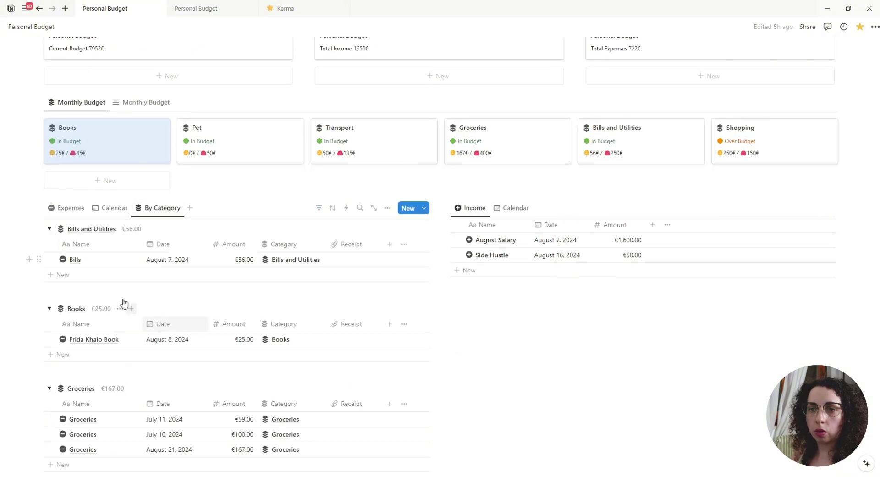
scroll(249, 308, "down", 3)
scroll(232, 255, "up", 4)
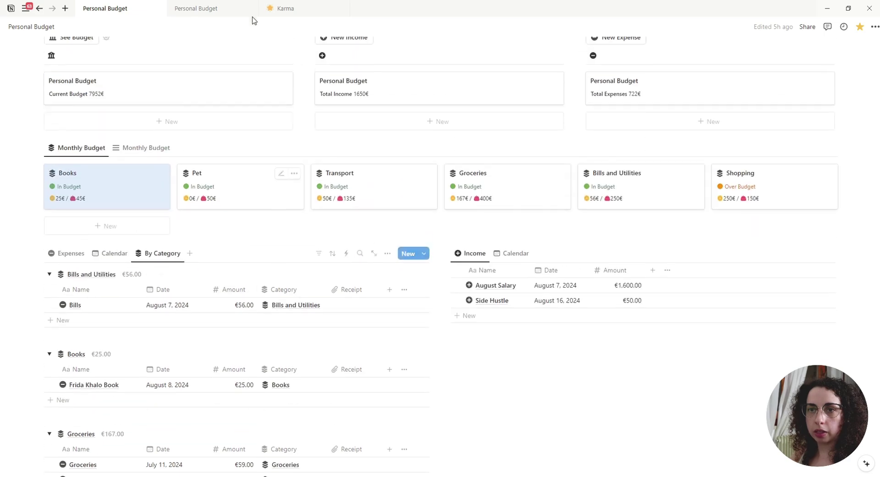
left_click(221, 10)
Add a Table view to the lower Expenses database and hide its database title.
scroll(144, 250, "down", 1)
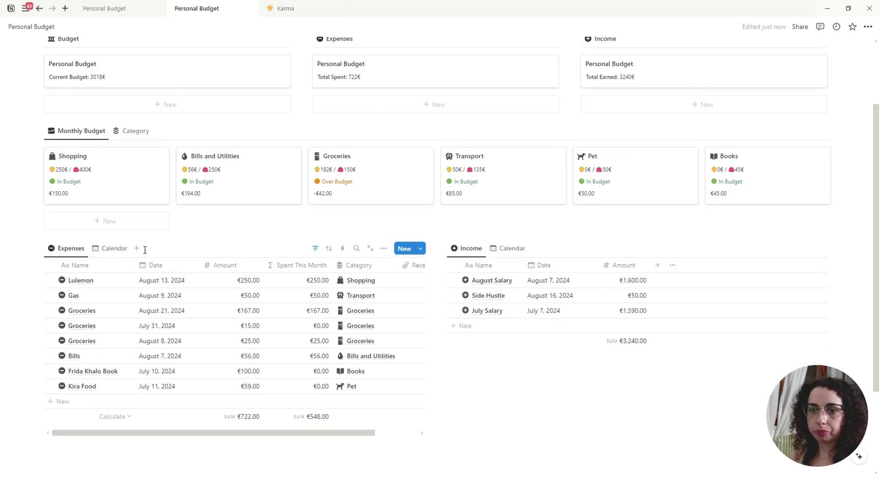
left_click(136, 249)
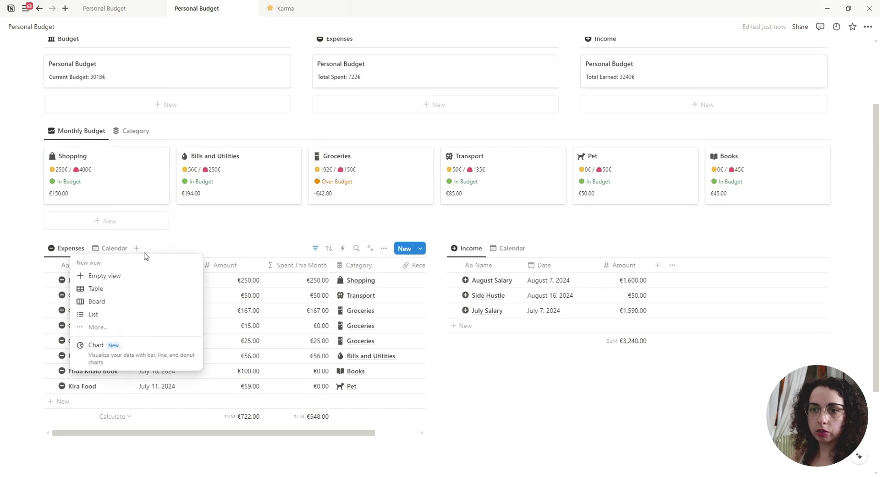
left_click(116, 328)
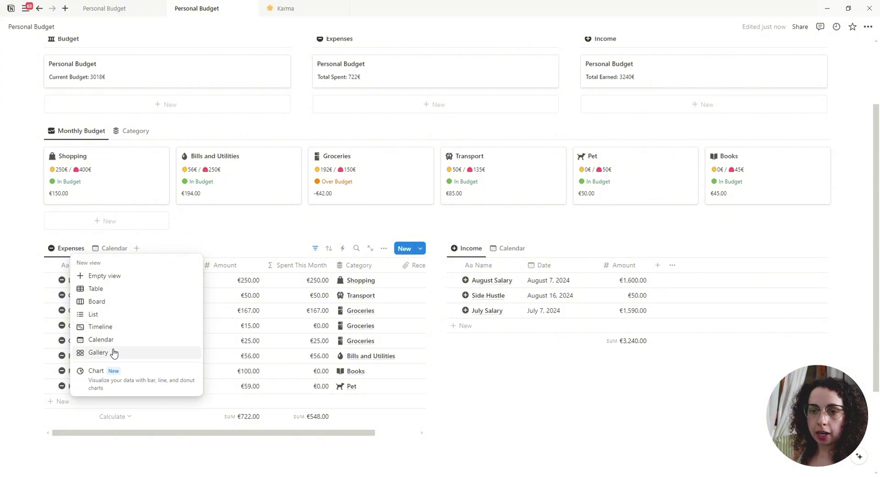
left_click(106, 288)
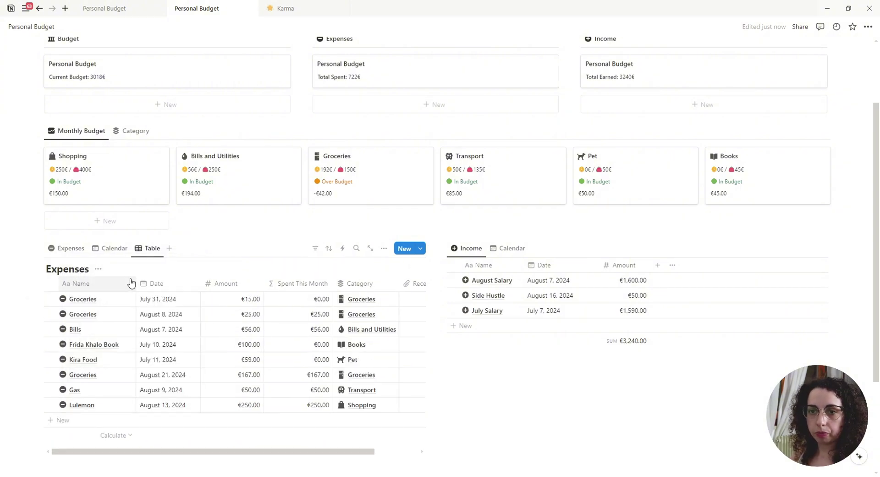
left_click(99, 273)
left_click(118, 317)
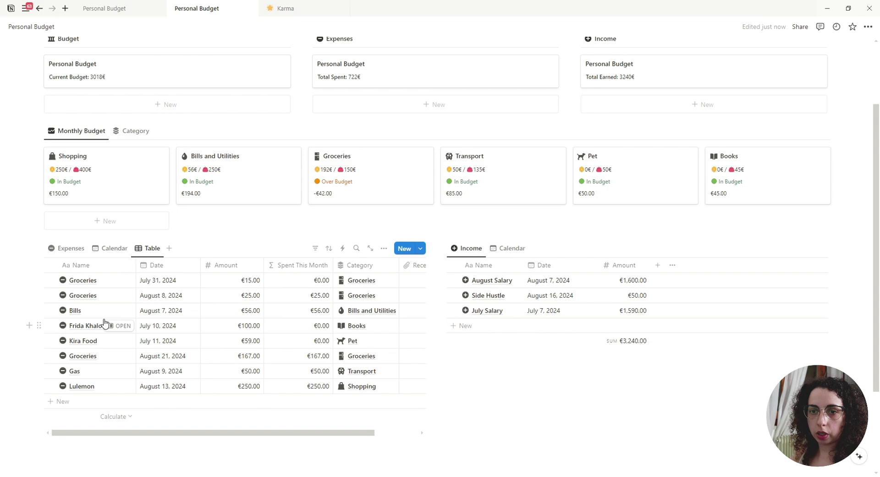
Rename the new Expenses table view as By Category and give it the stacked layers icon.
left_click(151, 248)
left_click(168, 272)
type("By Category")
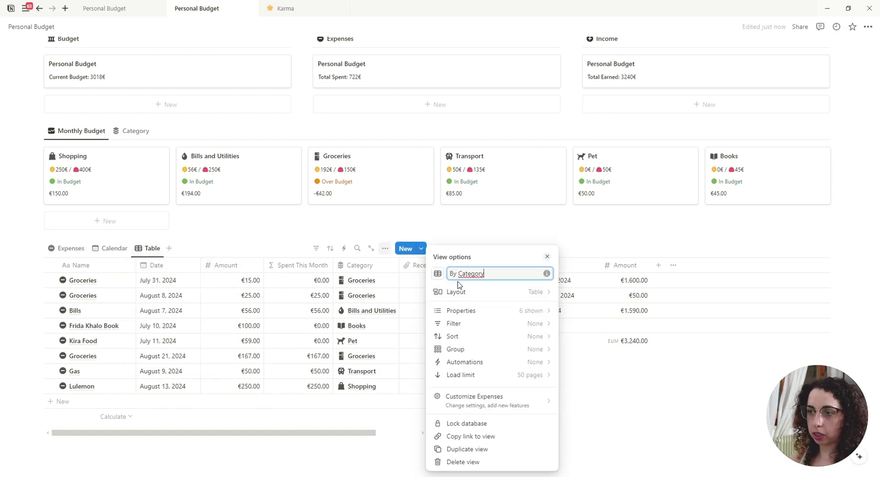
left_click(441, 275)
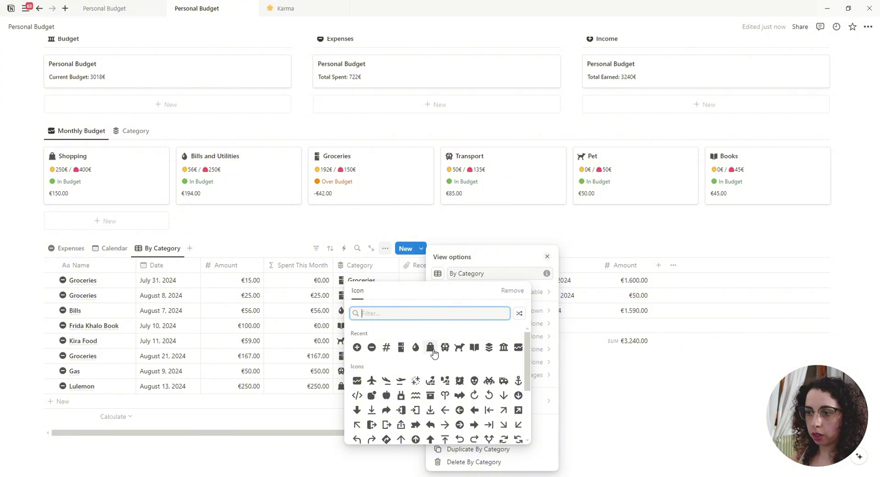
left_click(489, 348)
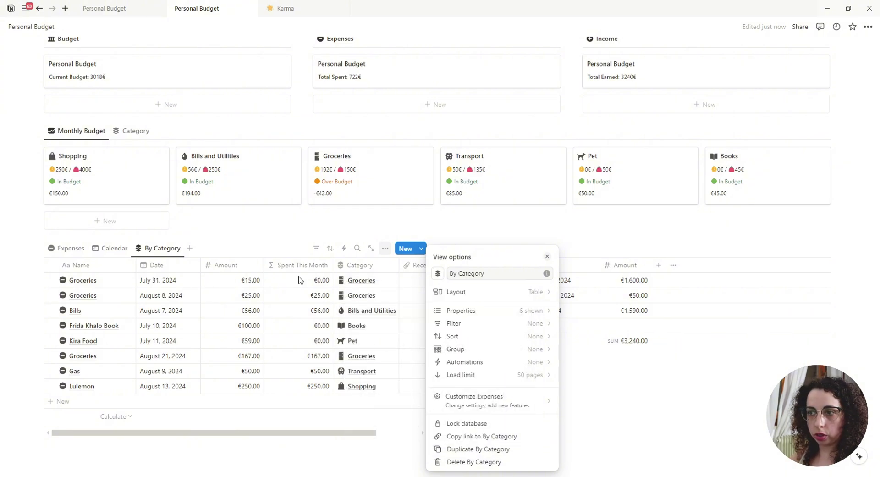
left_click(281, 250)
Turn off the vertical lines in the By Category expenses view.
left_click(386, 248)
left_click(481, 291)
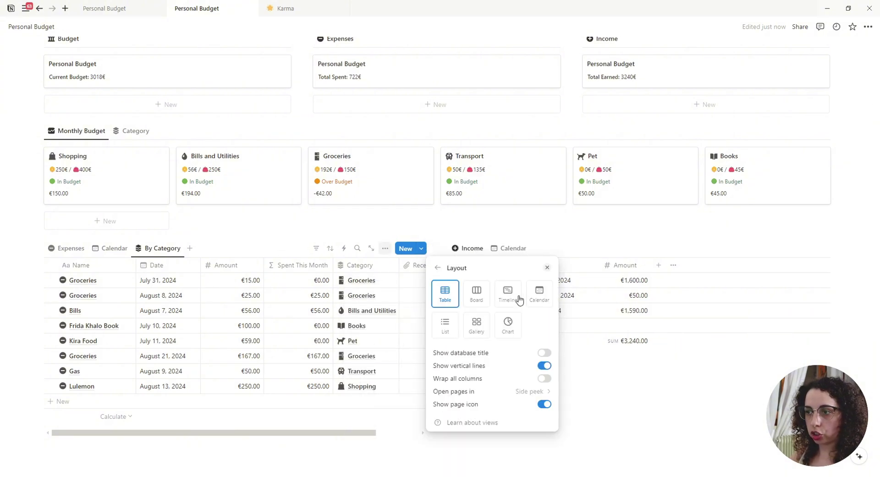
left_click(544, 365)
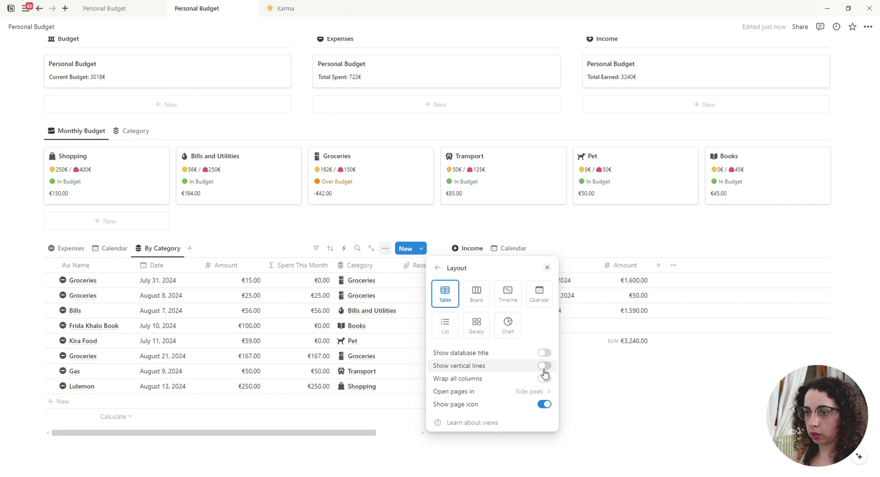
left_click(366, 447)
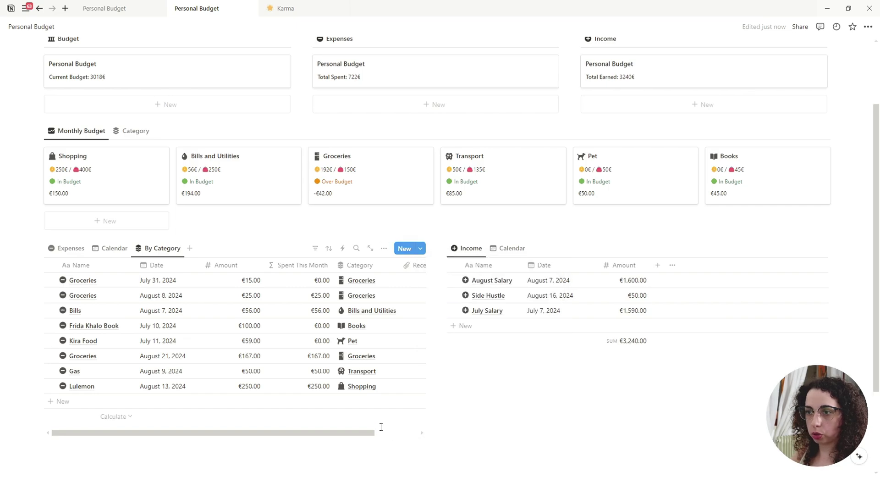
Group the By Category expenses view by the Category property.
left_click(384, 250)
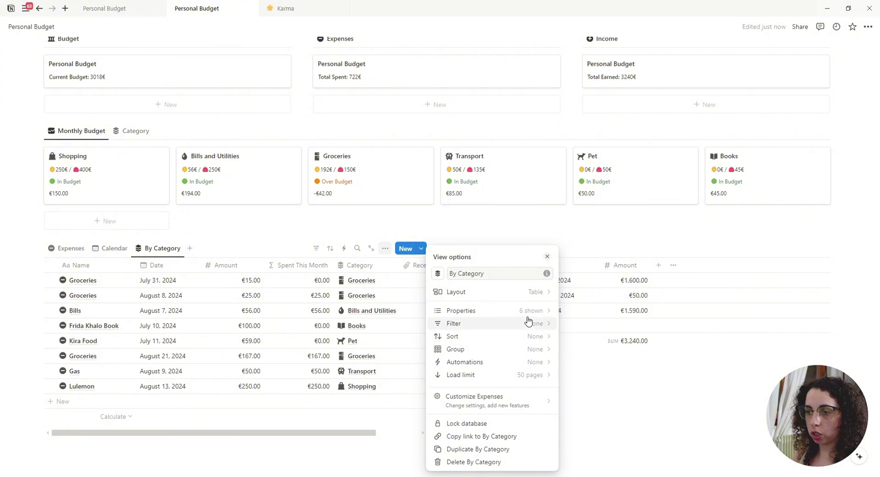
left_click(510, 352)
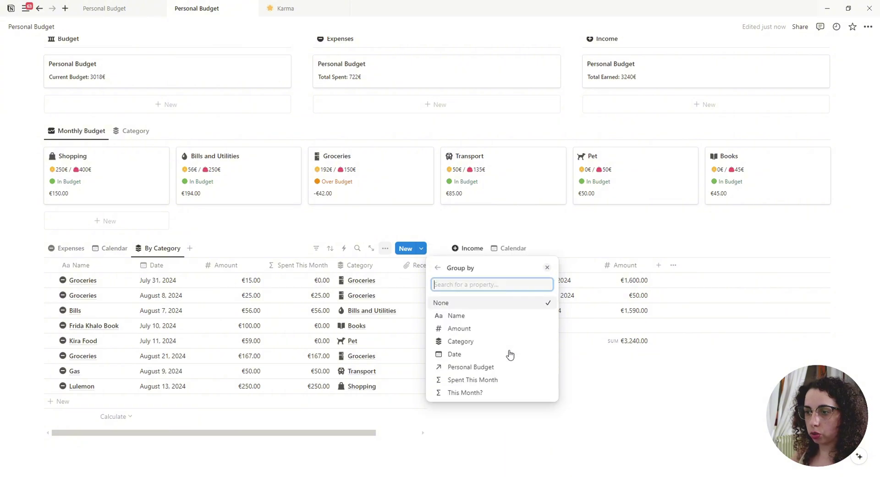
left_click(460, 342)
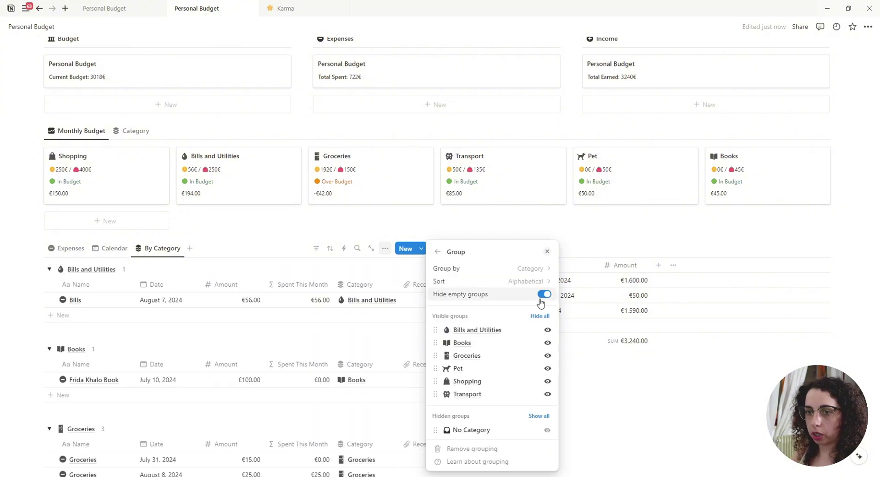
left_click(577, 435)
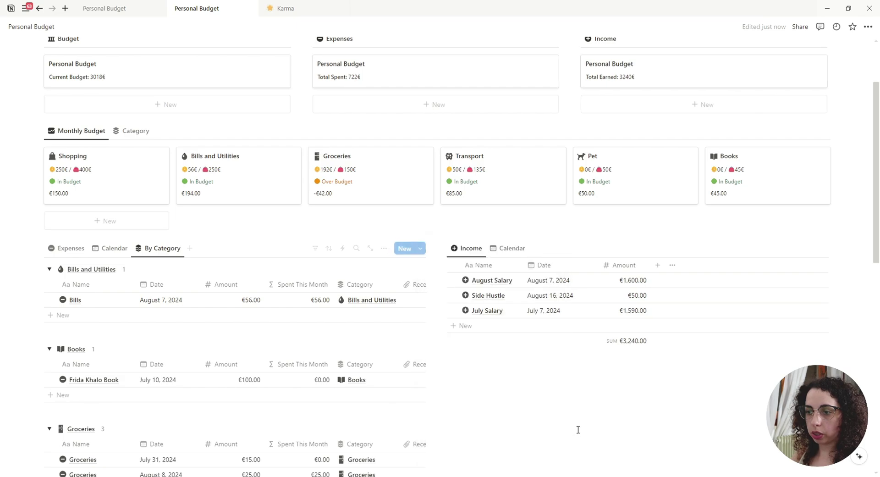
Show the sum of Amount for each category group heading in the By Category expenses view.
scroll(311, 376, "down", 2)
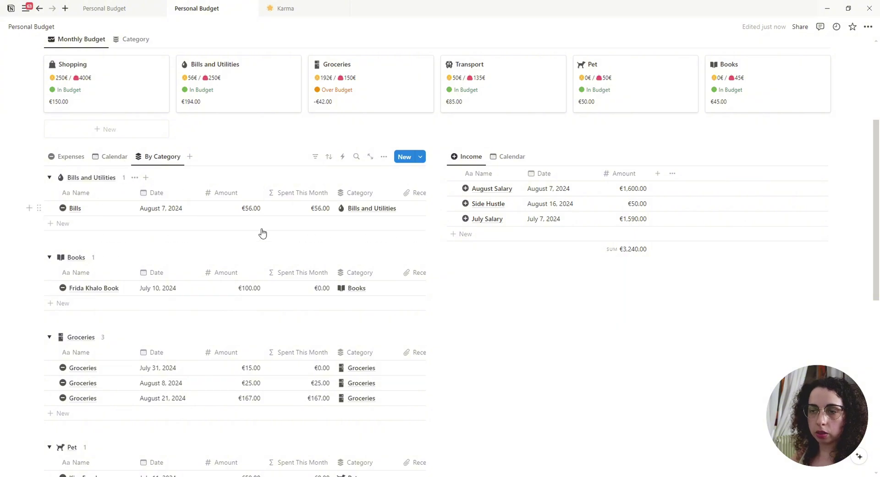
left_click(123, 180)
mouse_move(140, 235)
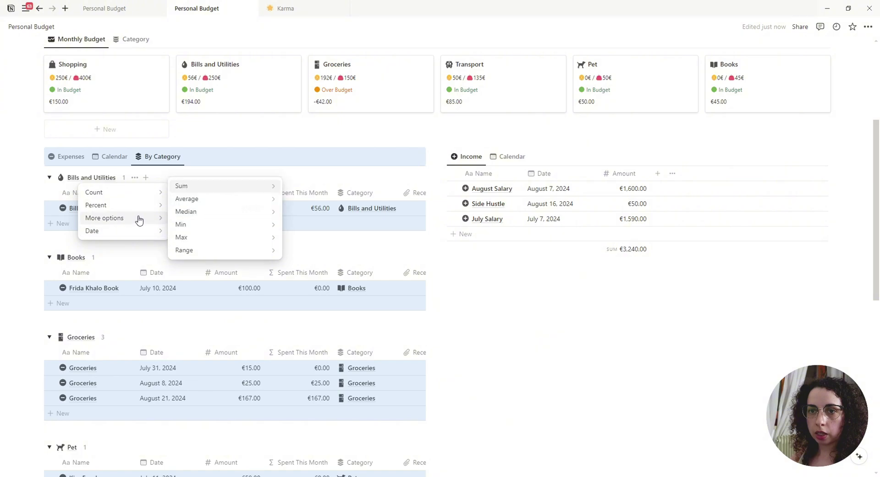
mouse_move(141, 195)
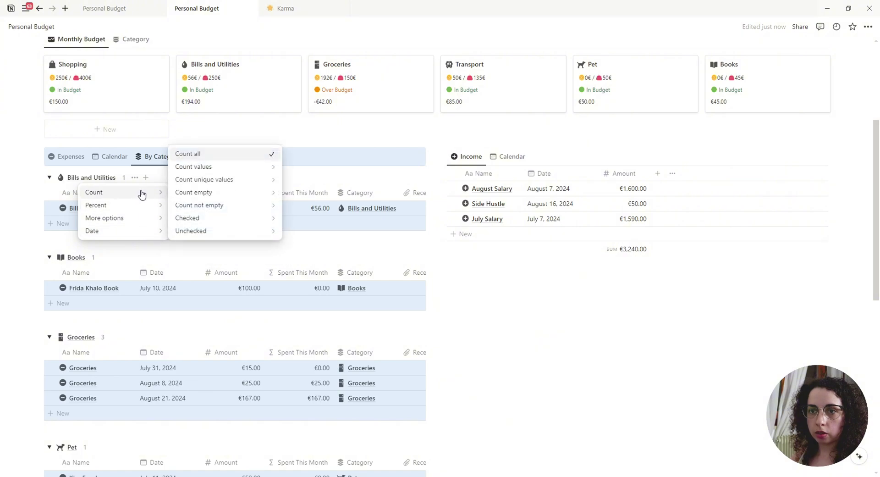
mouse_move(214, 212)
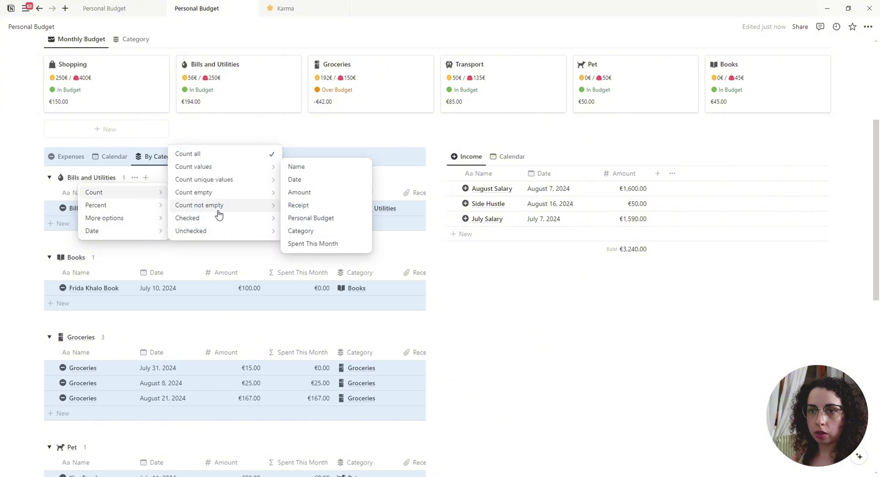
mouse_move(154, 213)
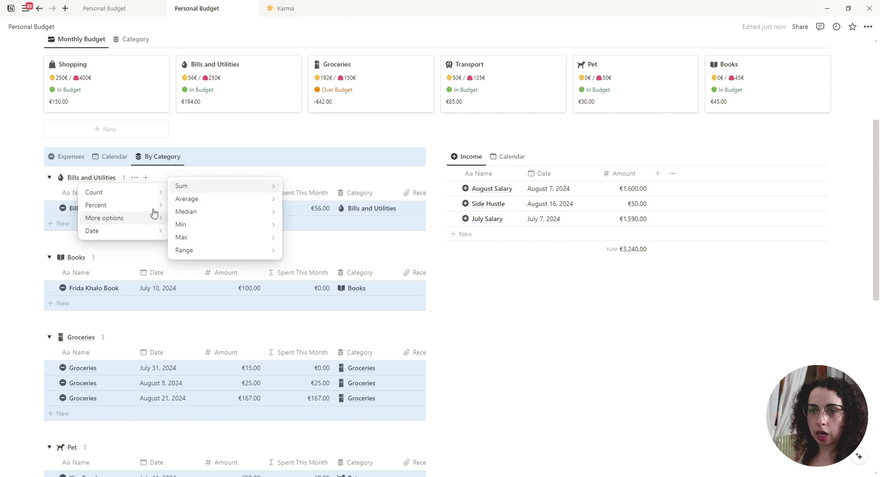
mouse_move(222, 190)
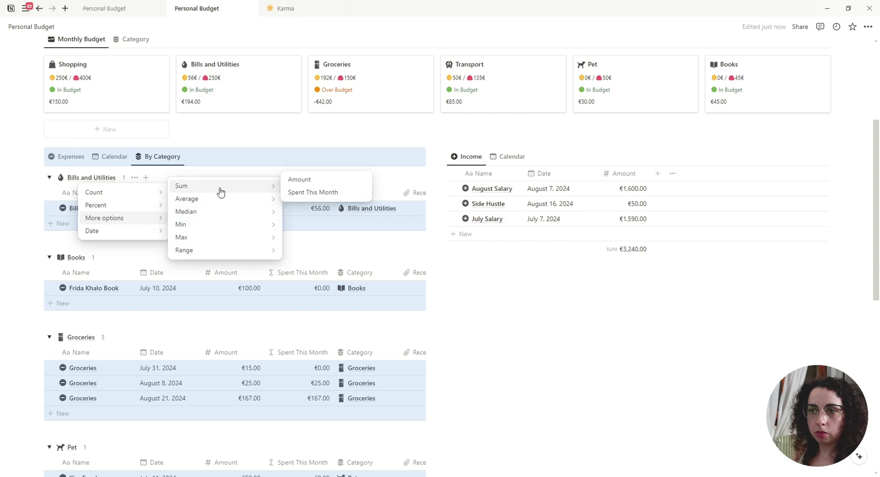
left_click(308, 180)
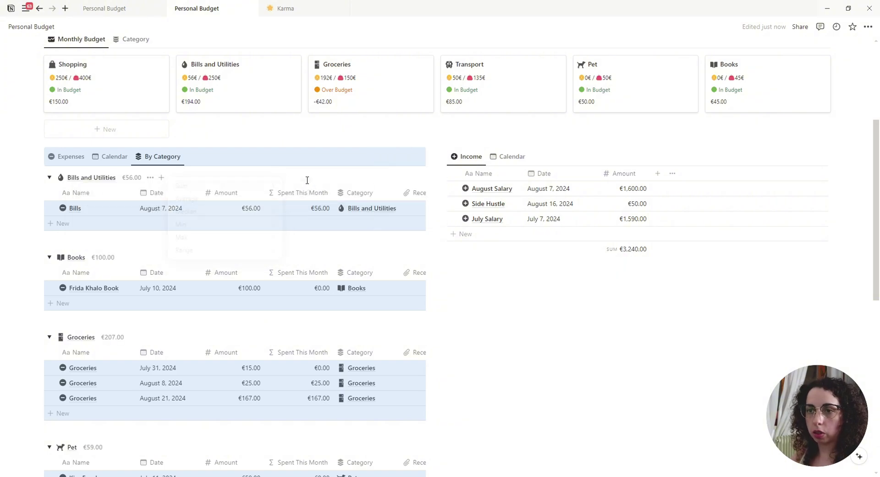
scroll(255, 158, "down", 1)
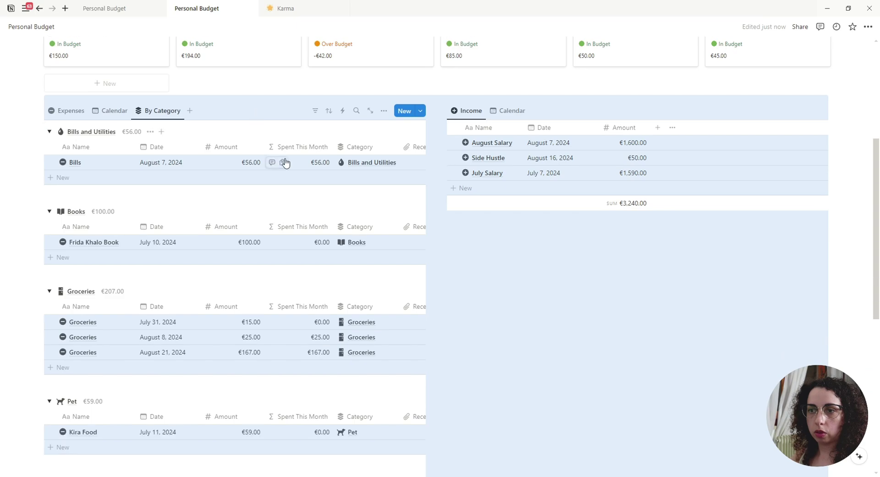
left_click(490, 269)
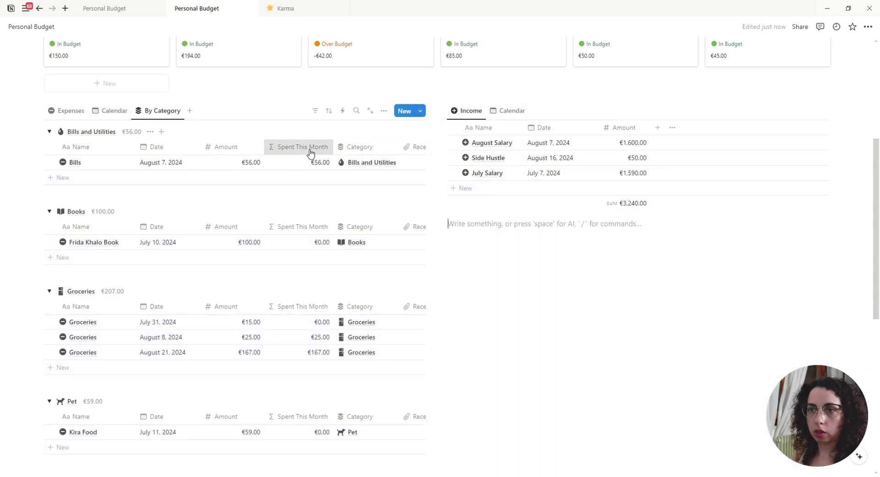
Narrow the Name, Date and Amount columns of the By Category expenses view.
left_click(305, 148)
left_click(250, 165)
left_click_drag(202, 149, 192, 151)
left_click_drag(135, 151, 110, 149)
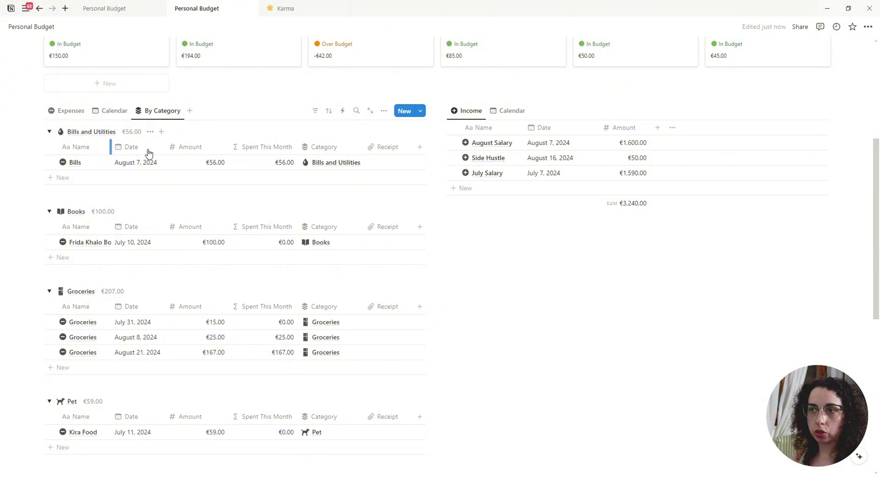
left_click_drag(229, 148, 216, 147)
Change the Spent This Month property's icon to the number sign.
left_click(230, 152)
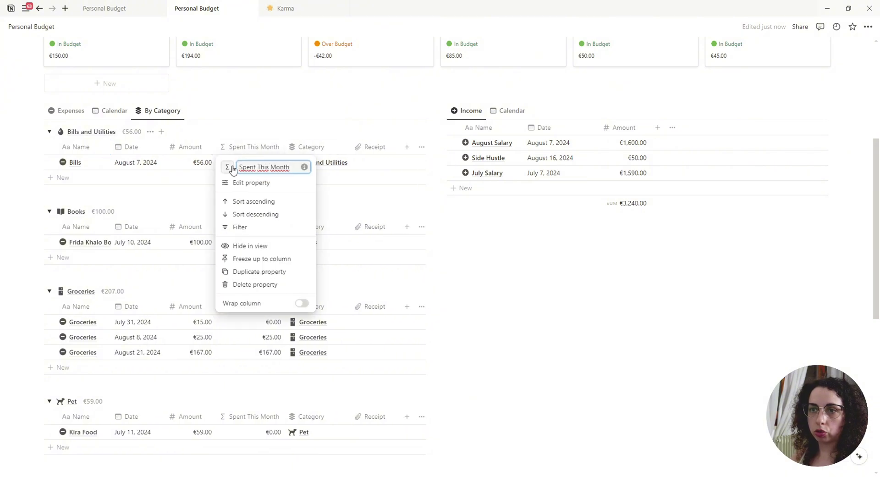
left_click(227, 168)
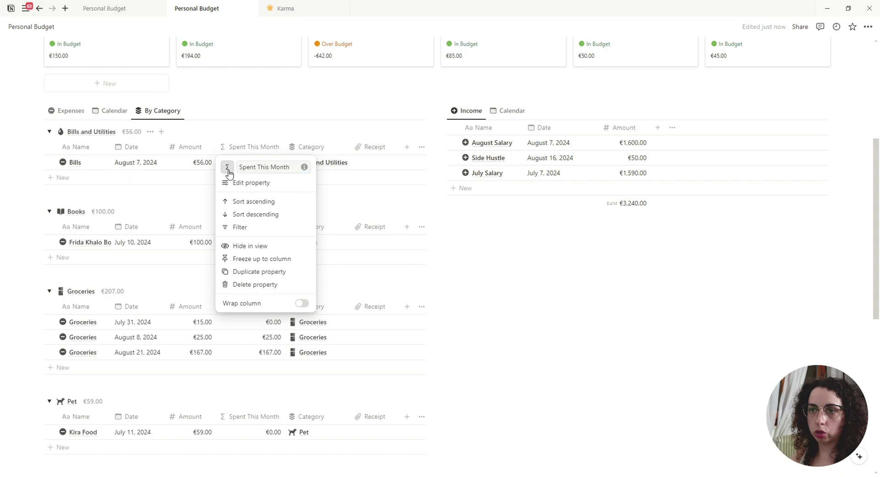
left_click(192, 238)
key("Escape")
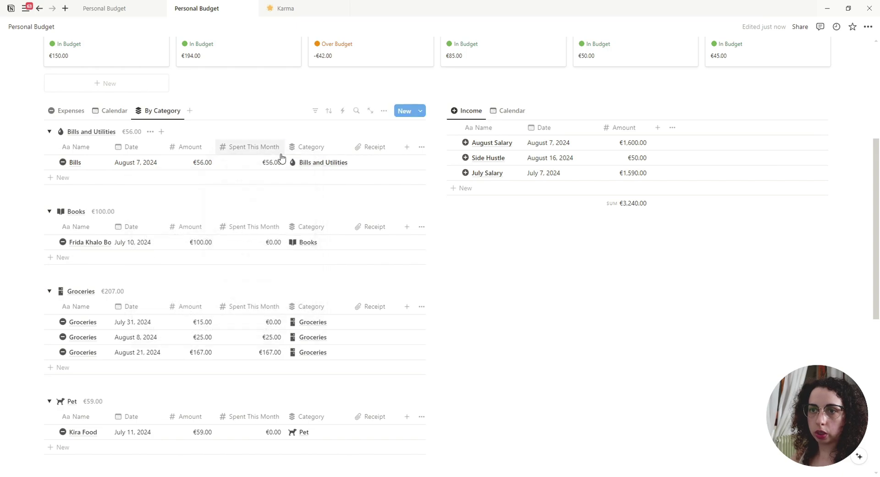
Narrow the Spent This Month and Receipt columns so the By Category table fits its column.
left_click_drag(285, 164, 266, 166)
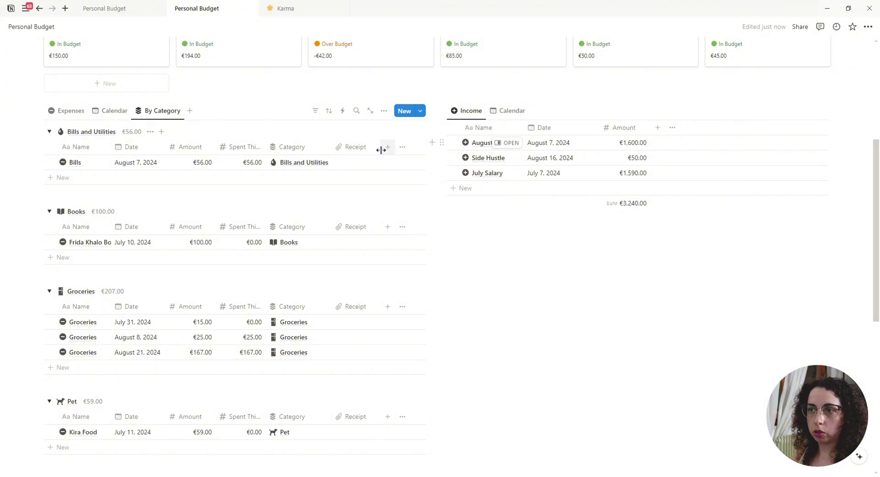
left_click_drag(380, 147, 377, 147)
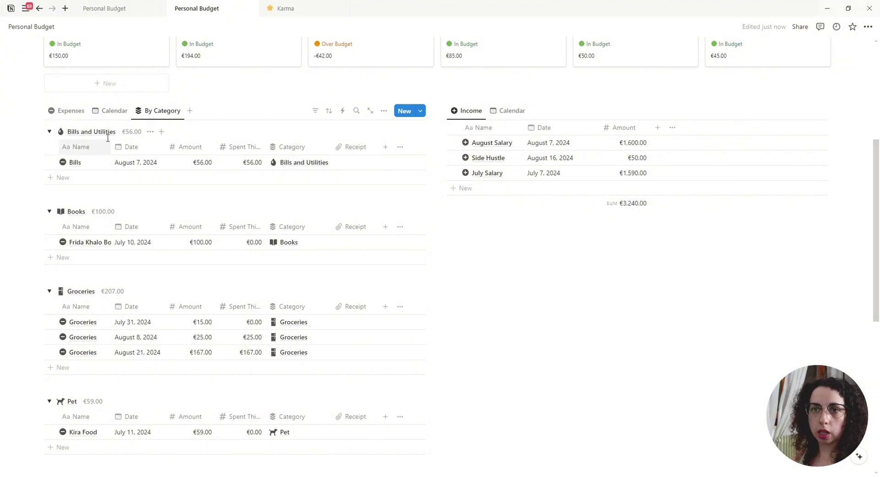
scroll(110, 190, "down", 5)
scroll(214, 413, "up", 10)
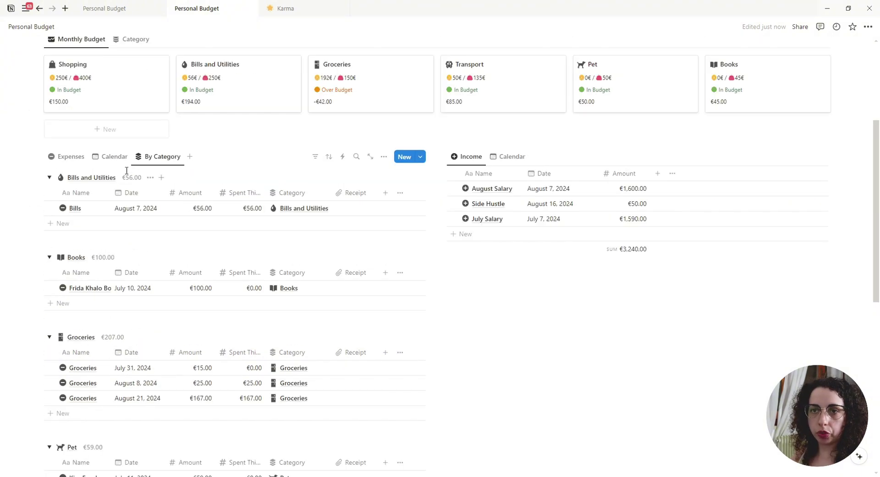
Show the lower database's Expenses view, check the buttons on the reference budget page, and return to the new page.
left_click(64, 156)
scroll(534, 316, "up", 4)
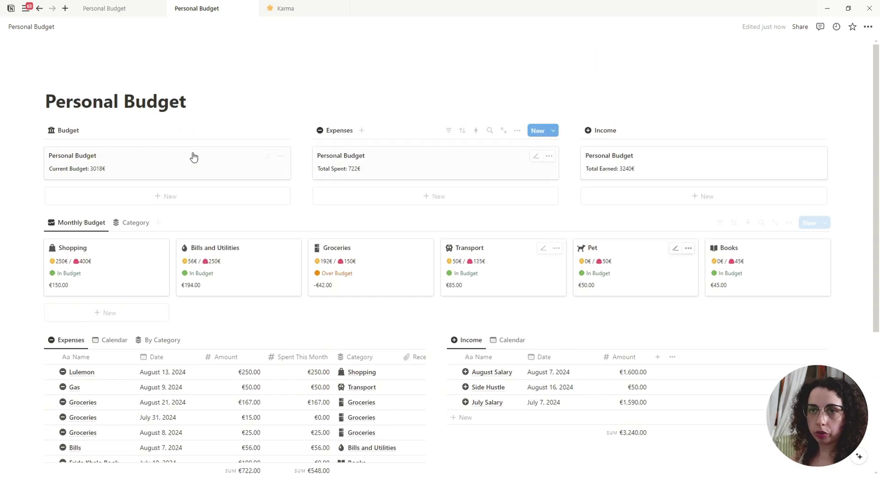
left_click(131, 9)
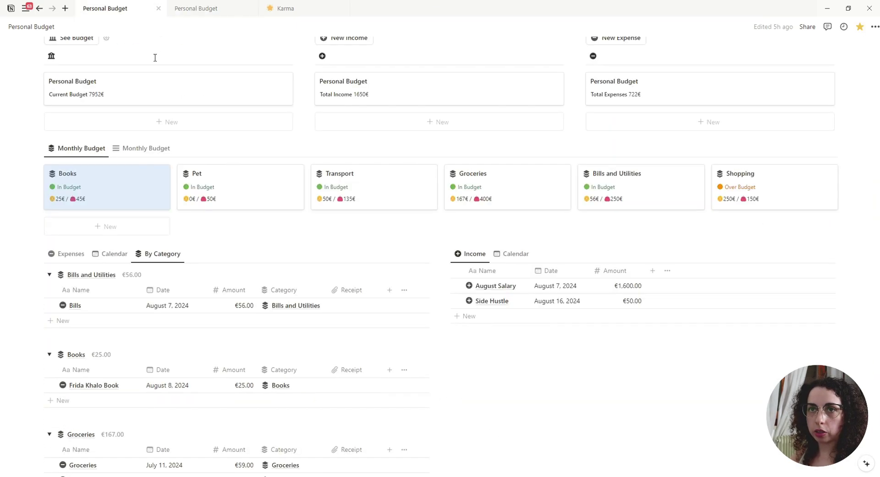
scroll(174, 91, "up", 2)
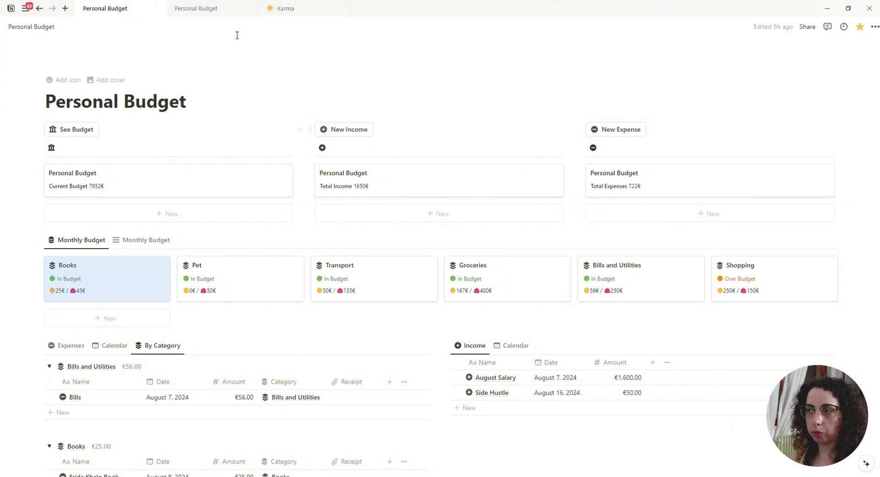
left_click(200, 11)
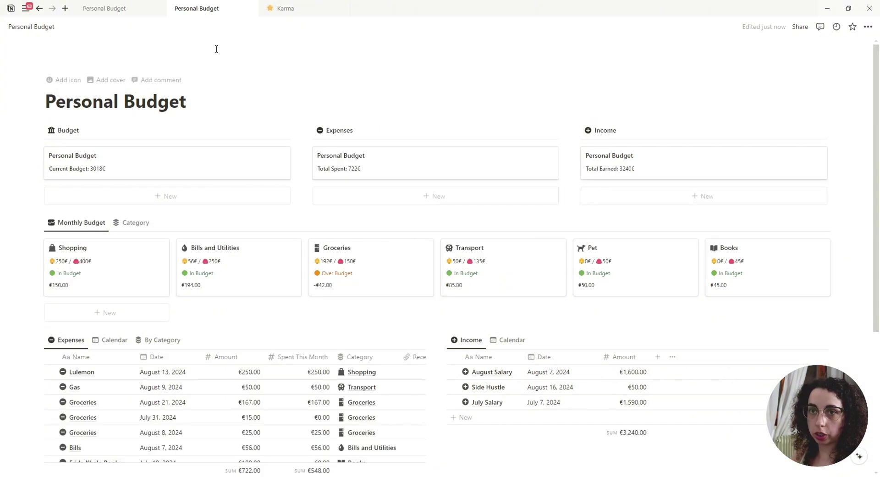
Insert a button block under the page title and name it See Budget.
left_click(85, 123)
type("/but")
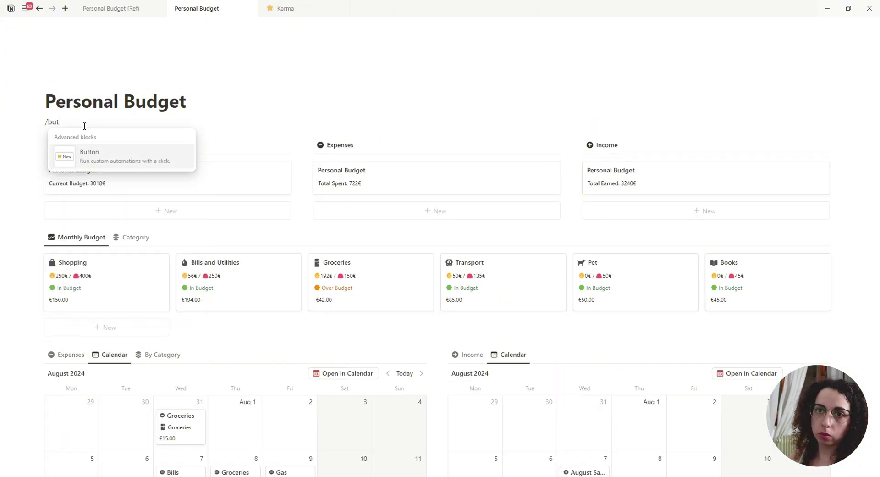
left_click(94, 153)
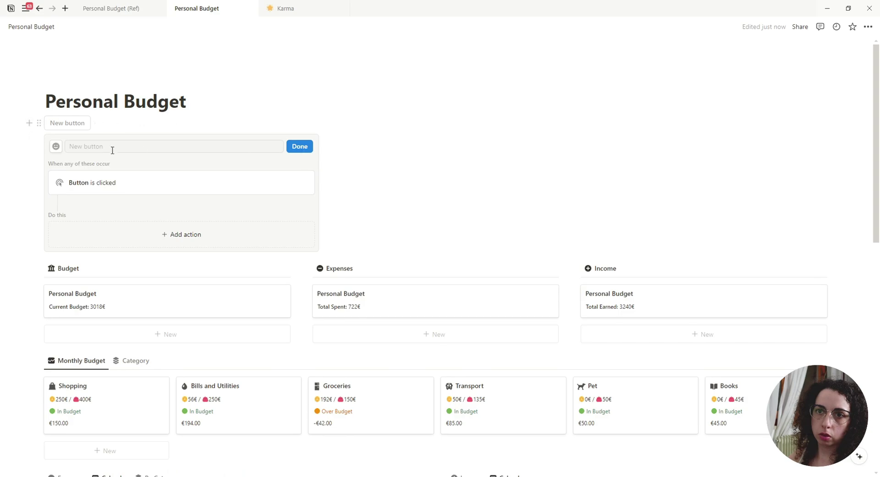
left_click(109, 146)
type("S")
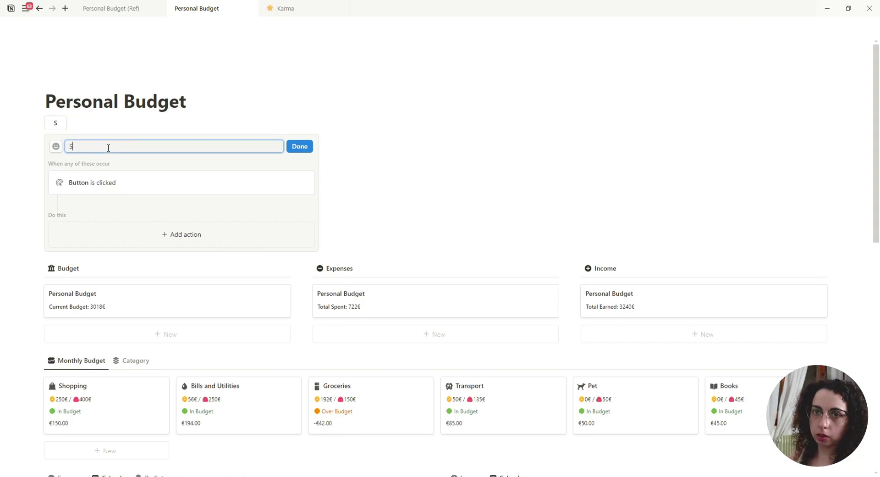
type("ee Budget")
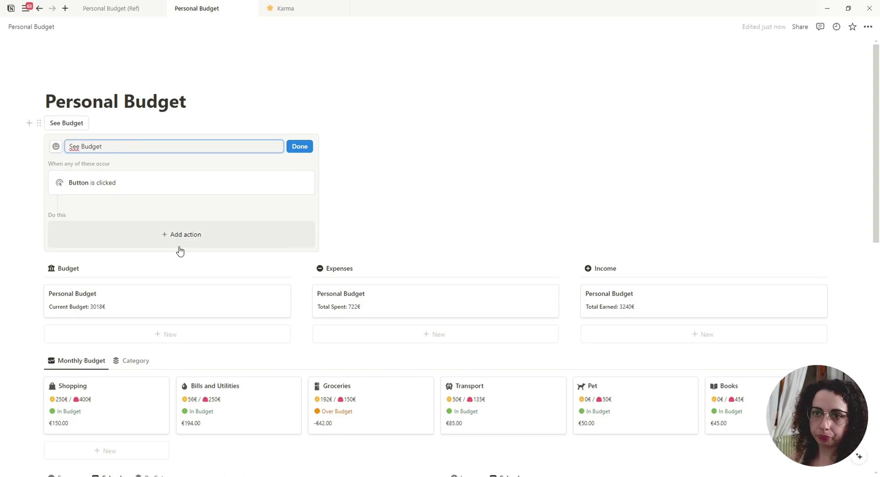
Give the See Budget button an action that opens the Personal Budget page in Center peek.
left_click(178, 247)
left_click(84, 329)
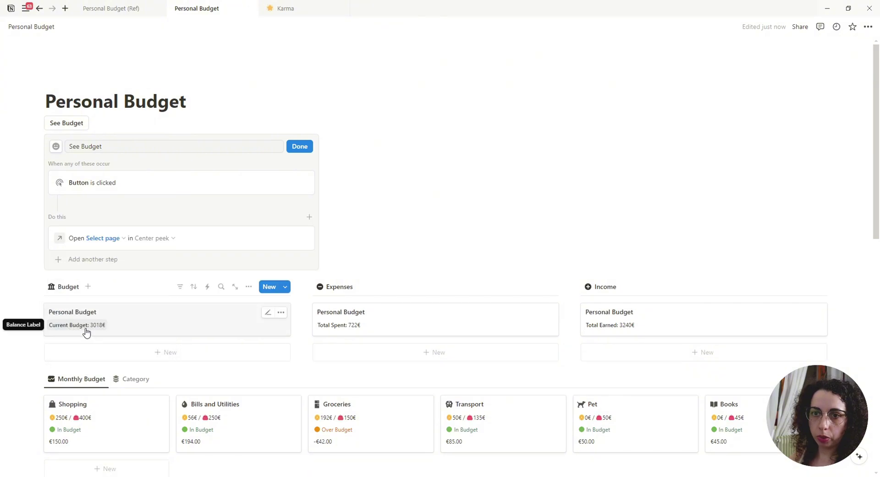
left_click(100, 240)
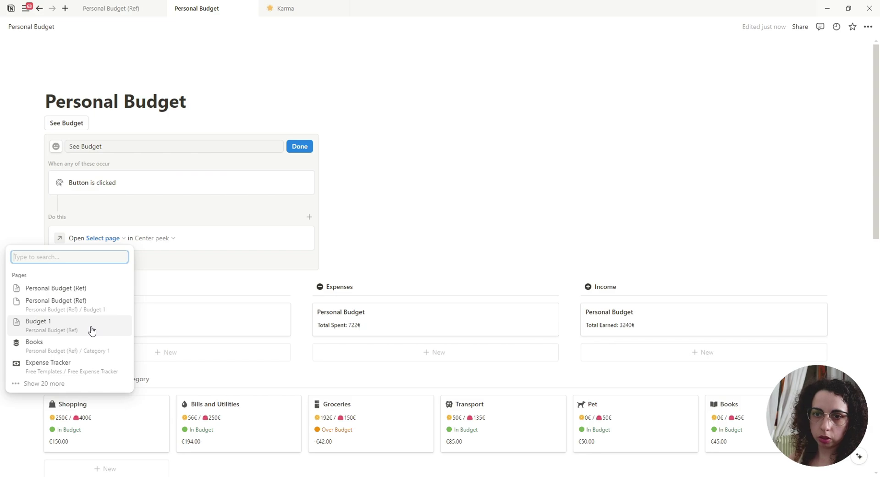
type("persona")
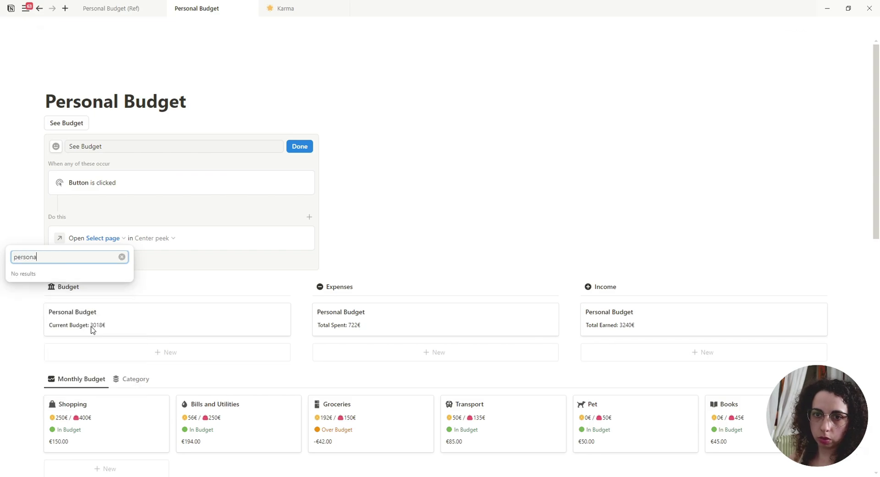
type("l budget")
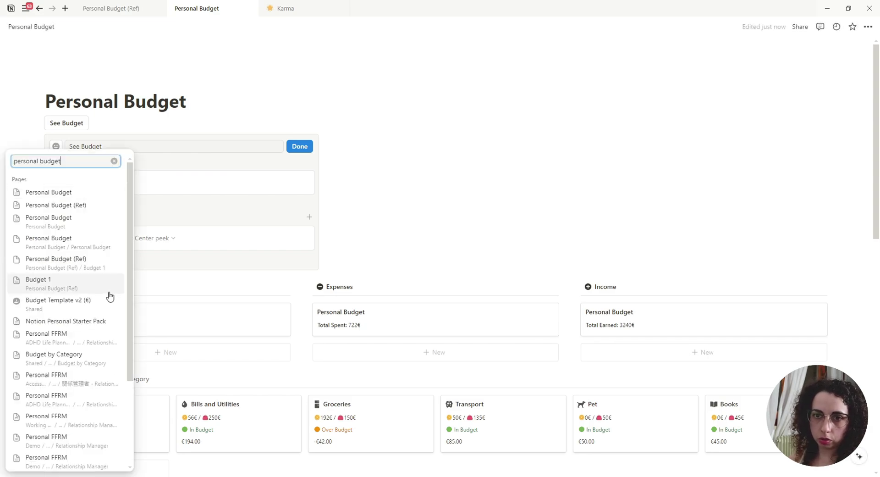
left_click(82, 192)
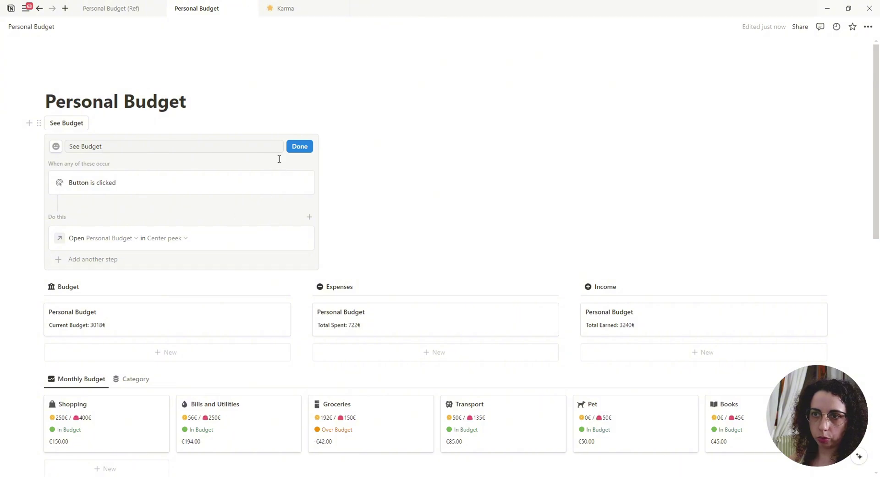
Give the See Budget button the bank icon, save it, and place it directly above the Budget card view.
left_click(55, 148)
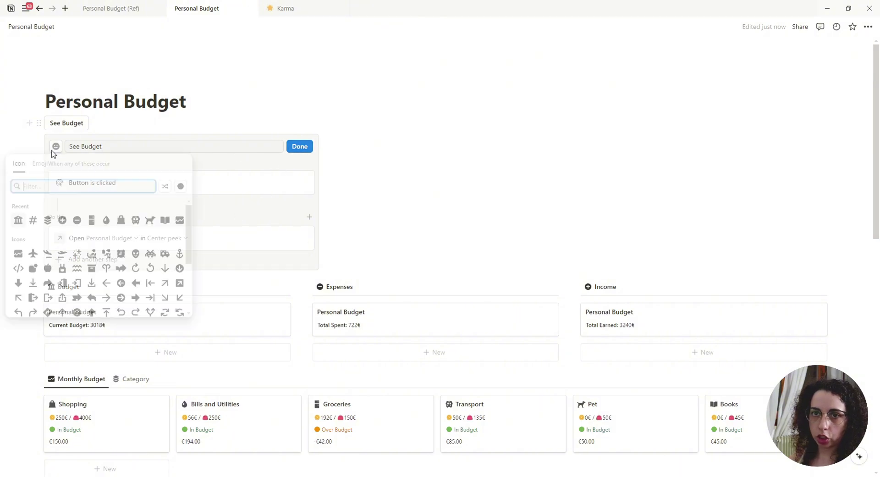
left_click(49, 220)
left_click(306, 147)
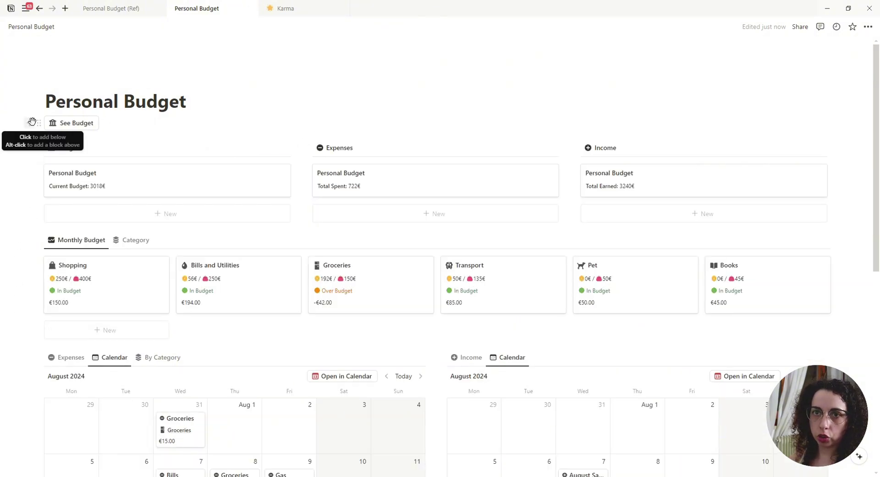
left_click_drag(39, 123, 50, 146)
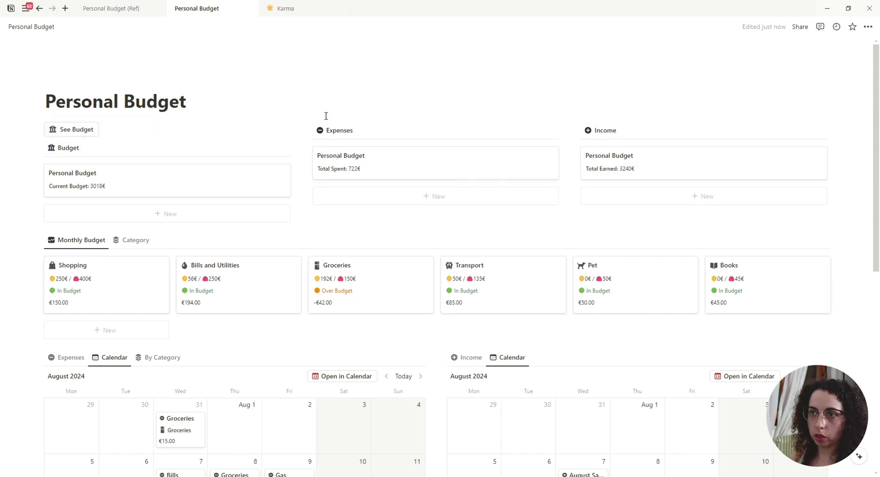
Insert a new button block and place it directly above the Expenses card view.
left_click(28, 129)
type("button")
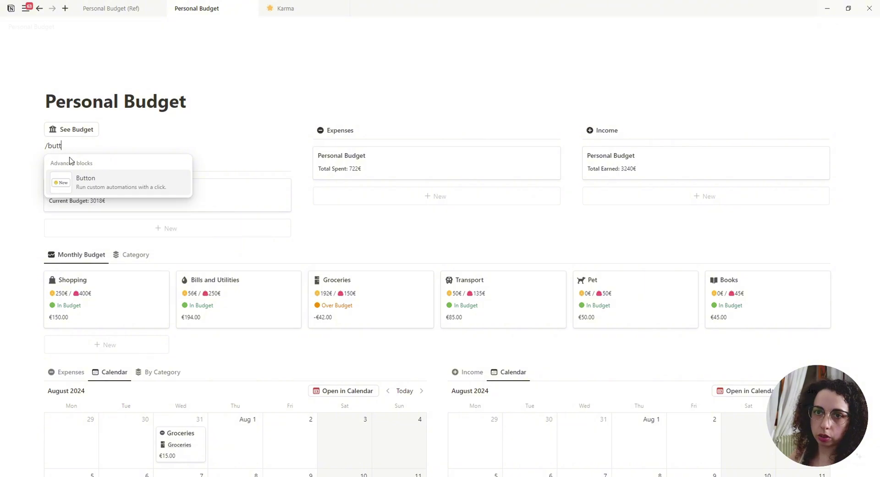
key("Return")
left_click_drag(48, 145, 340, 122)
left_click(380, 130)
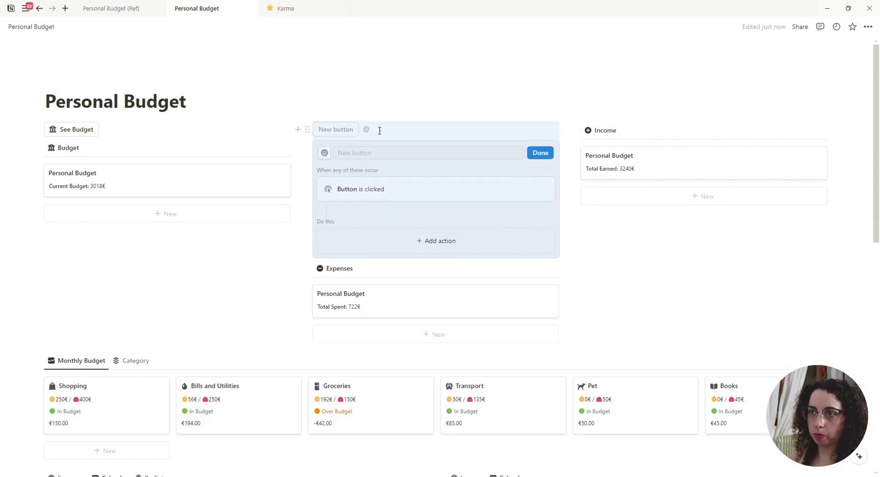
Name the new button Add Expense and give it the circled plus icon.
left_click(366, 154)
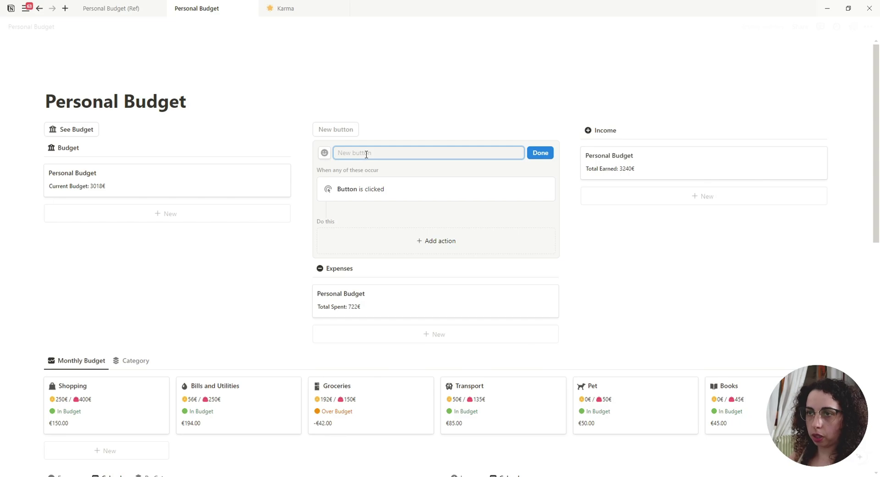
type("Add Expense")
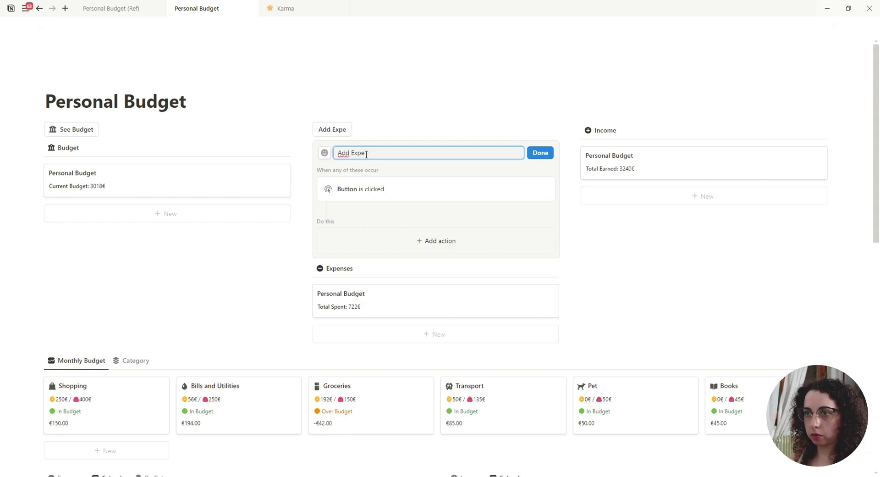
left_click(325, 153)
left_click(288, 226)
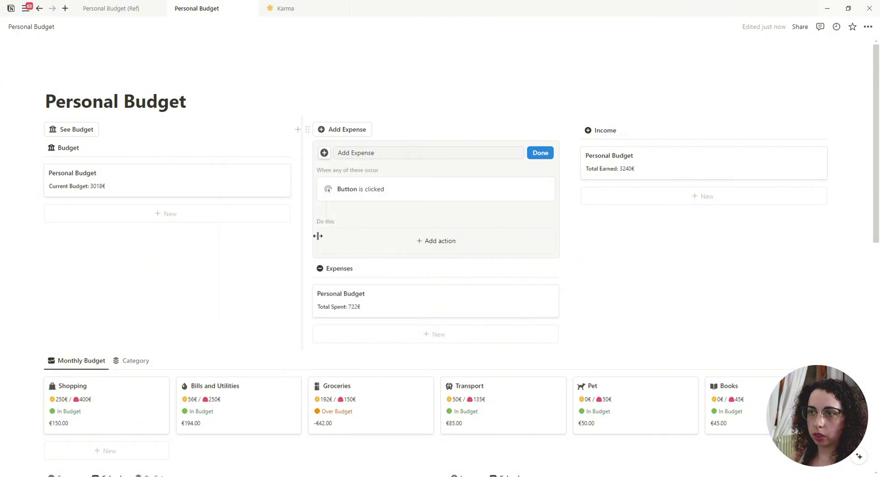
Give the Add Expense button an action that adds a page to the Expenses database of the Personal Budget page.
left_click(438, 243)
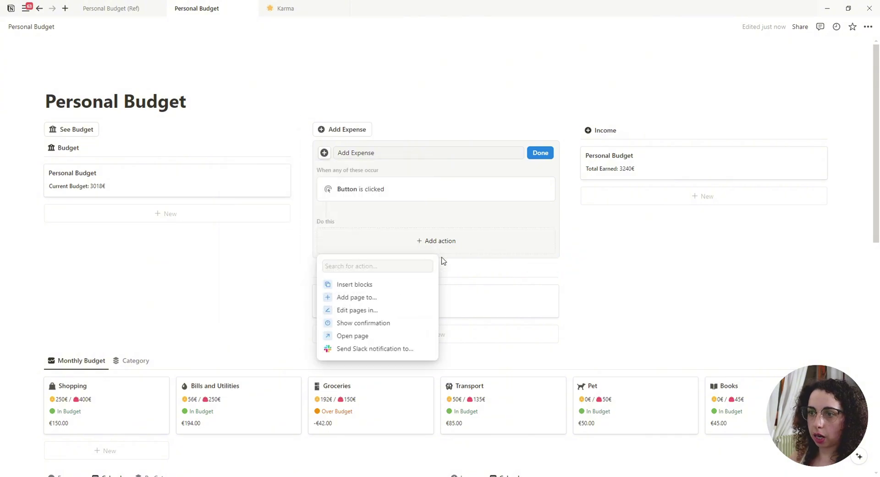
left_click(370, 298)
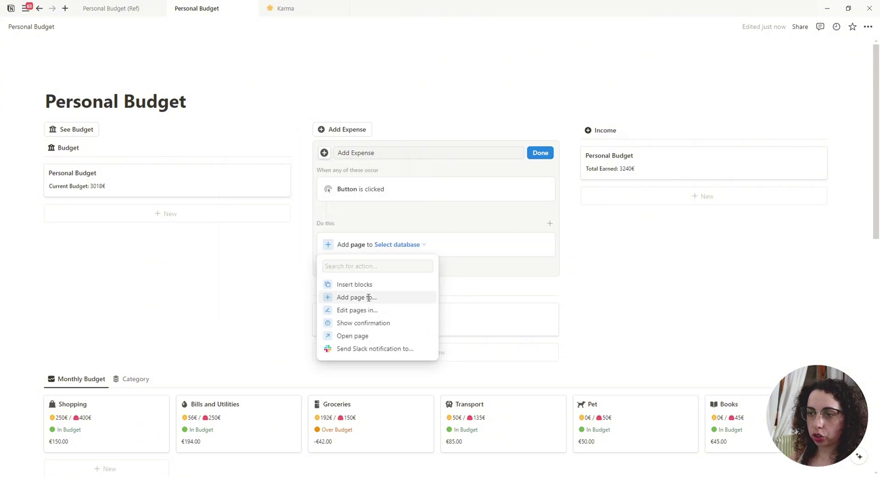
left_click(401, 247)
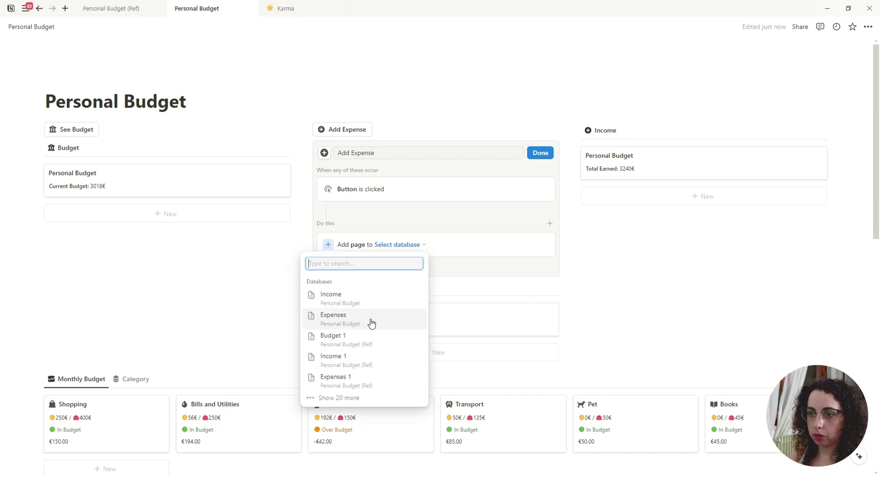
left_click(372, 324)
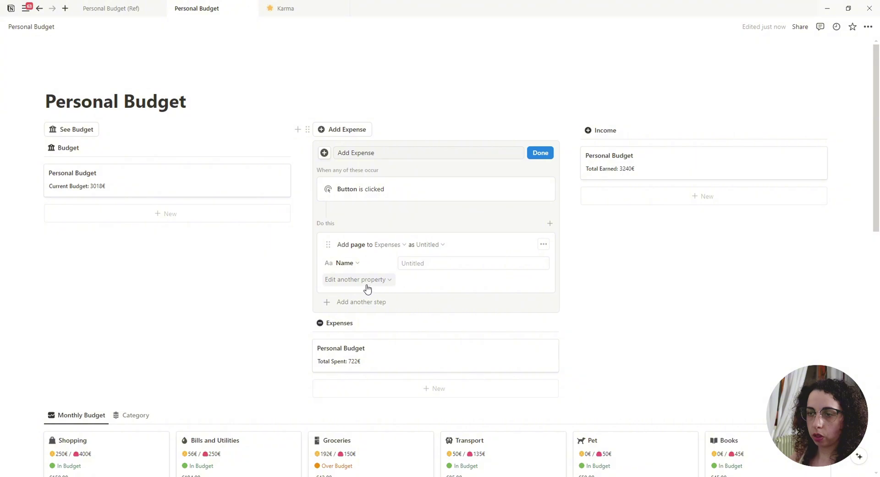
In the Add Expense action, set the new page's Personal Budget property to the Personal Budget page.
scroll(368, 287, "down", 1)
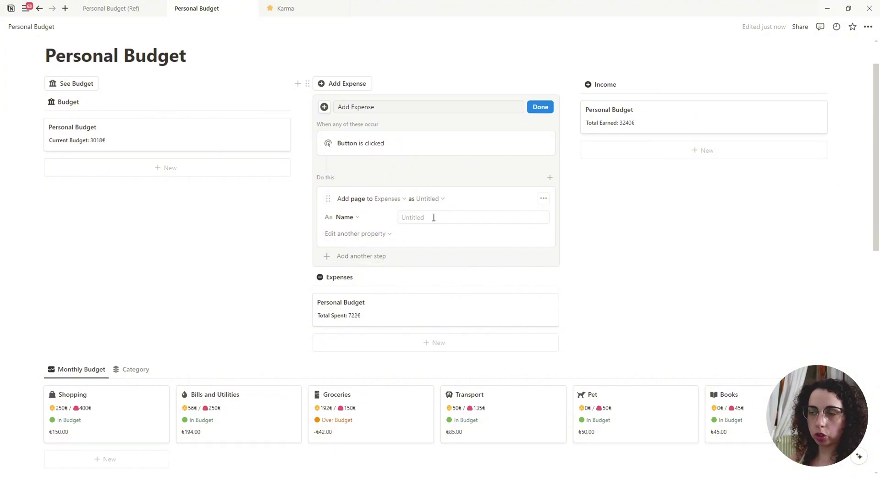
left_click(353, 234)
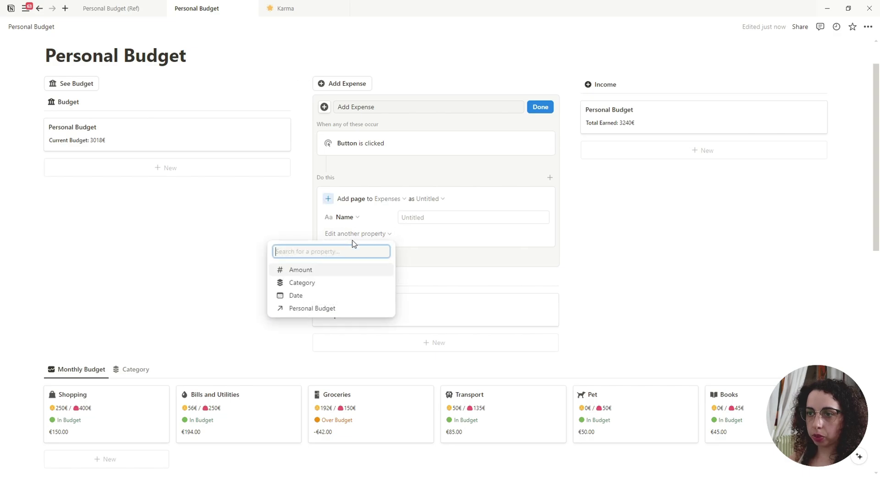
left_click(297, 312)
left_click(431, 234)
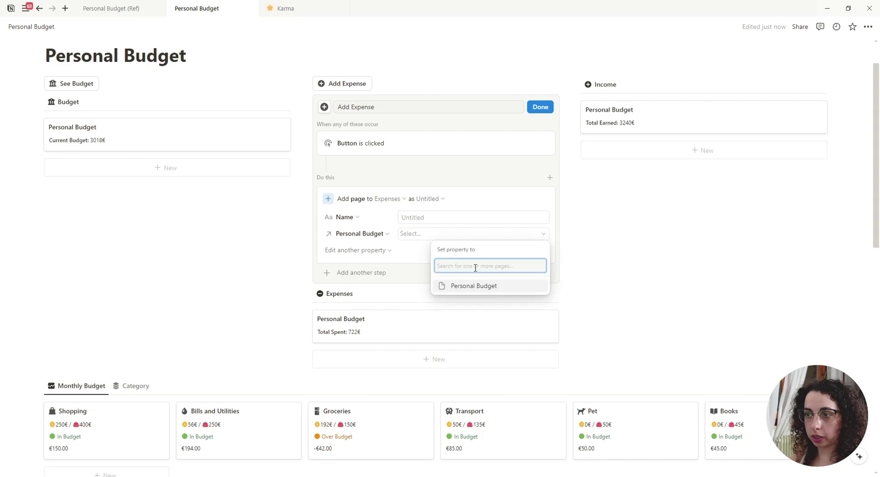
left_click(470, 288)
left_click(406, 256)
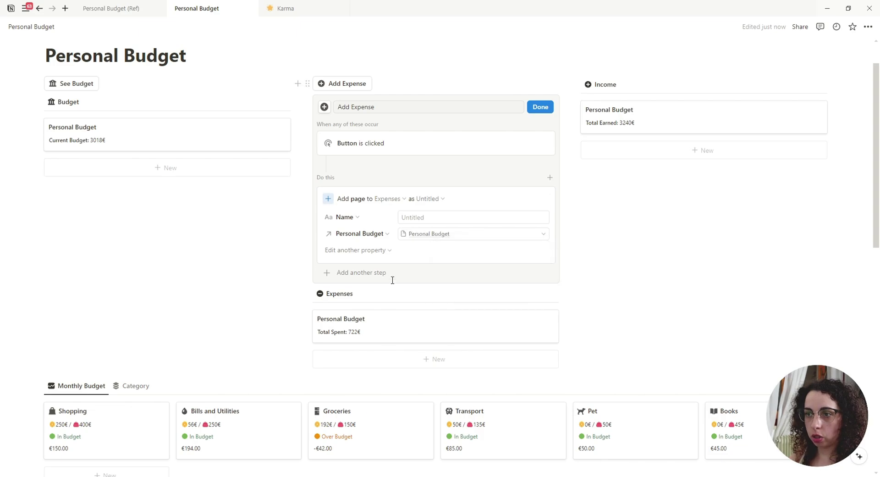
Add a further step to the Add Expense button that opens the newly added page in Center peek.
left_click(356, 275)
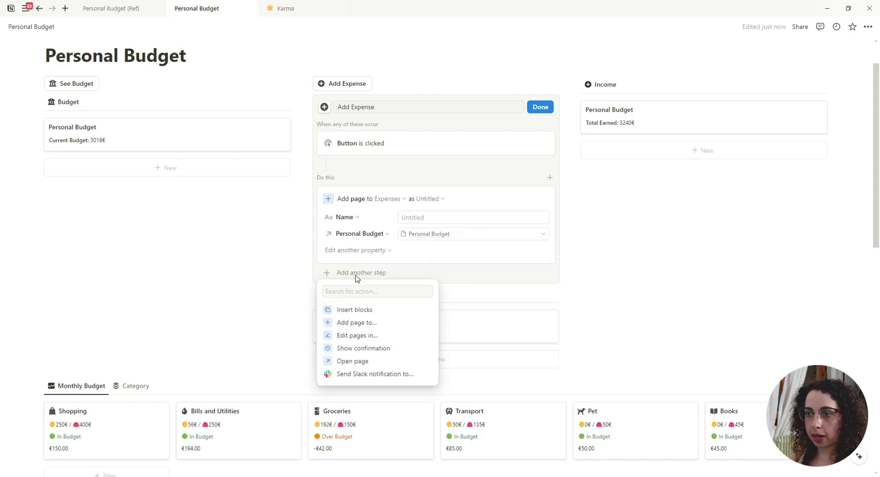
left_click(362, 361)
left_click(372, 280)
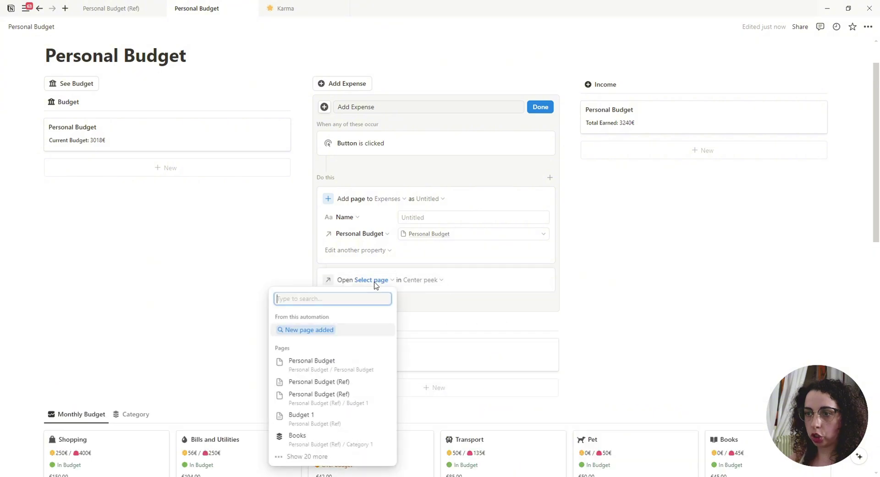
left_click(299, 331)
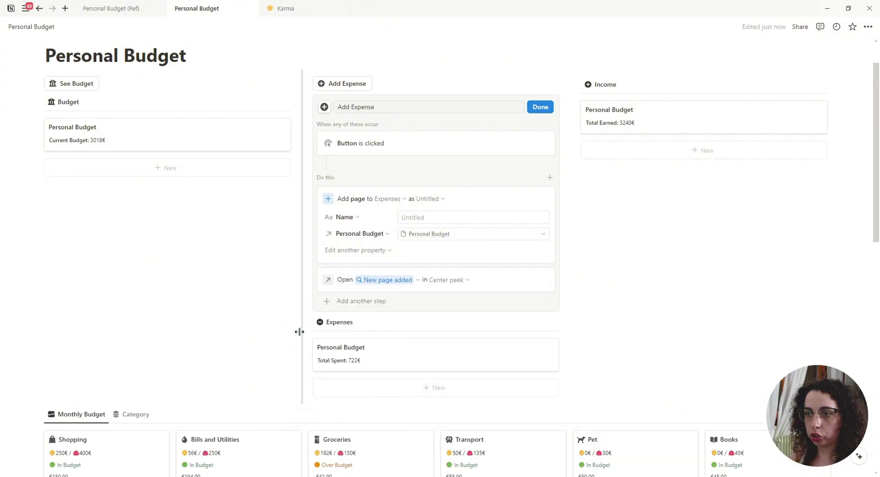
Set the new expense page's Date property to Now and save the Add Expense button.
left_click(367, 251)
left_click(297, 311)
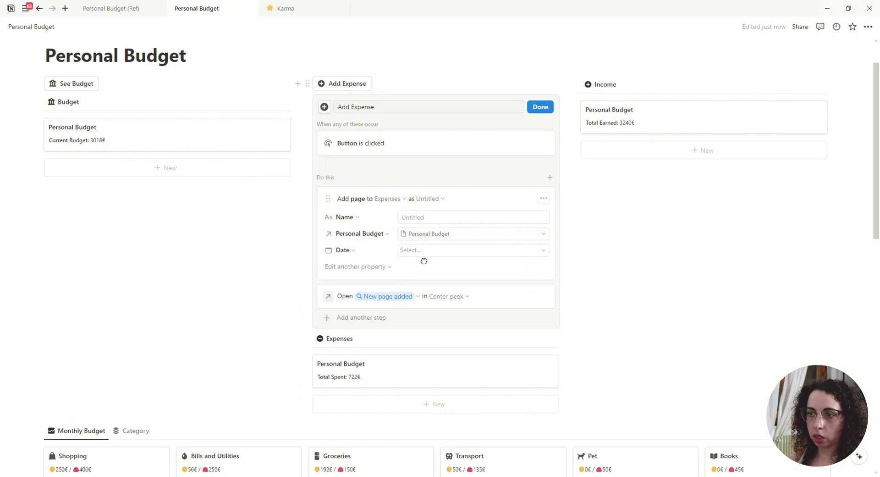
left_click(428, 252)
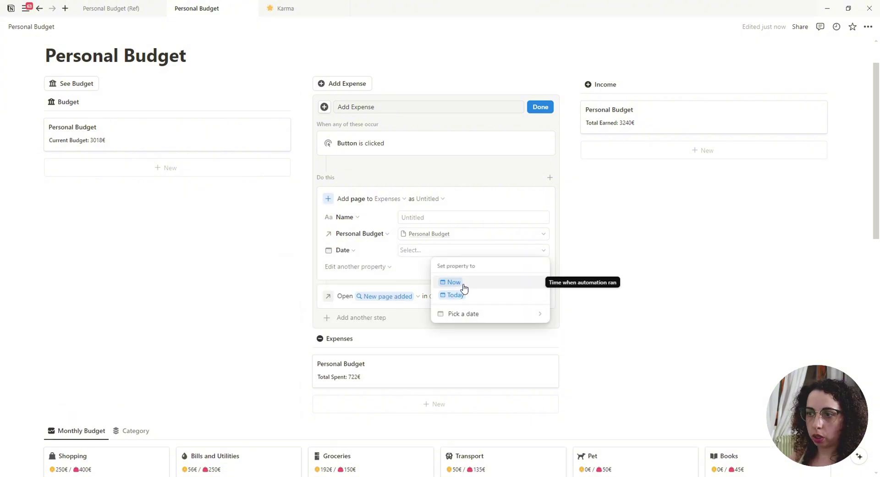
left_click(462, 283)
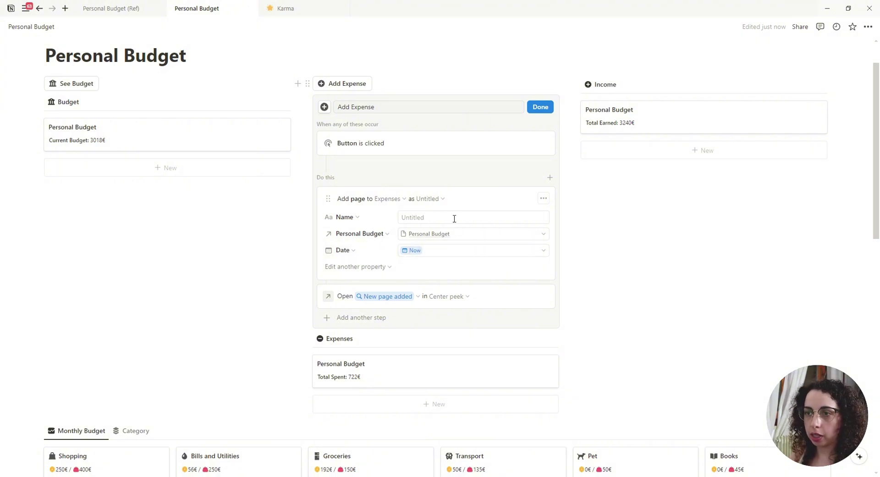
left_click(538, 107)
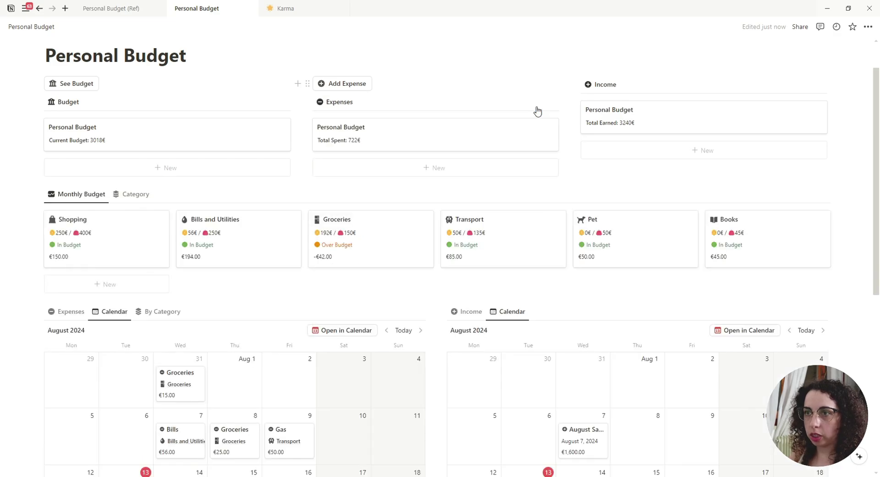
Run the Add Expense button, check the properties of the expense page it creates, and close the page.
left_click(348, 87)
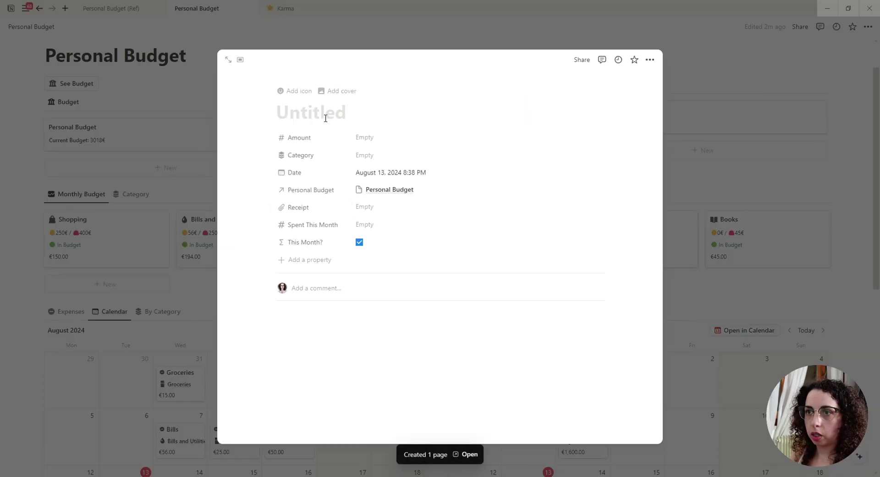
left_click(370, 138)
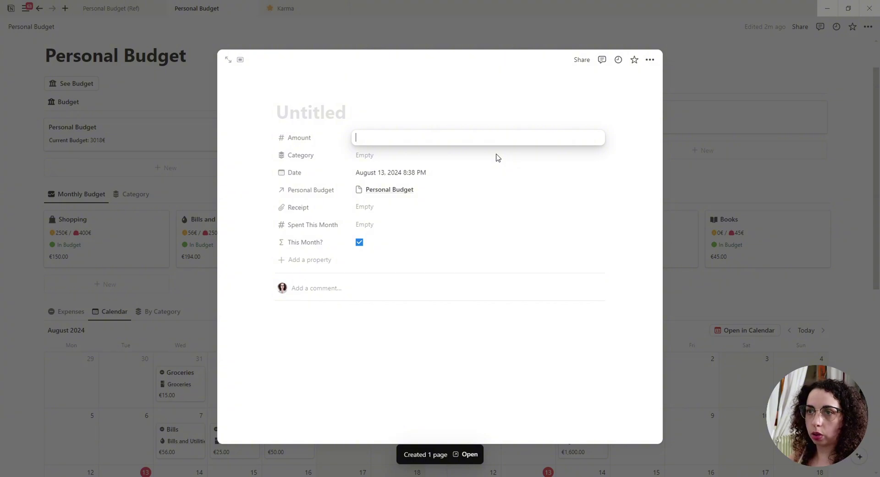
left_click(323, 115)
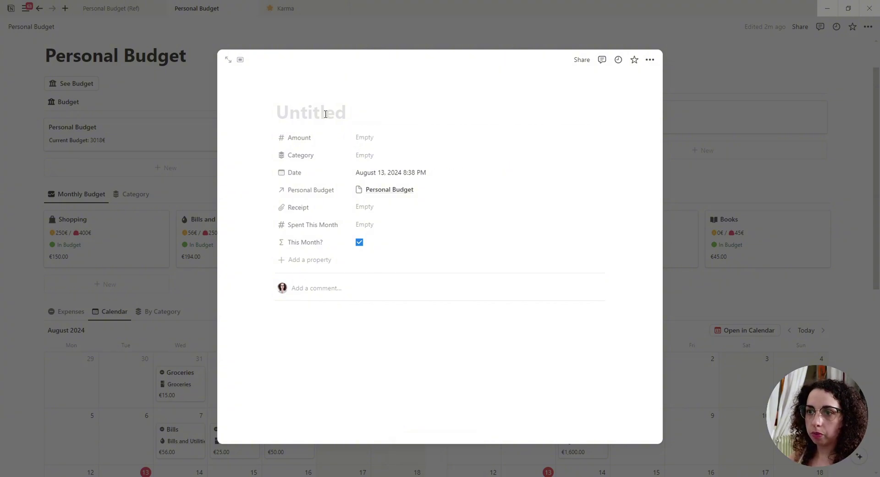
key("Escape")
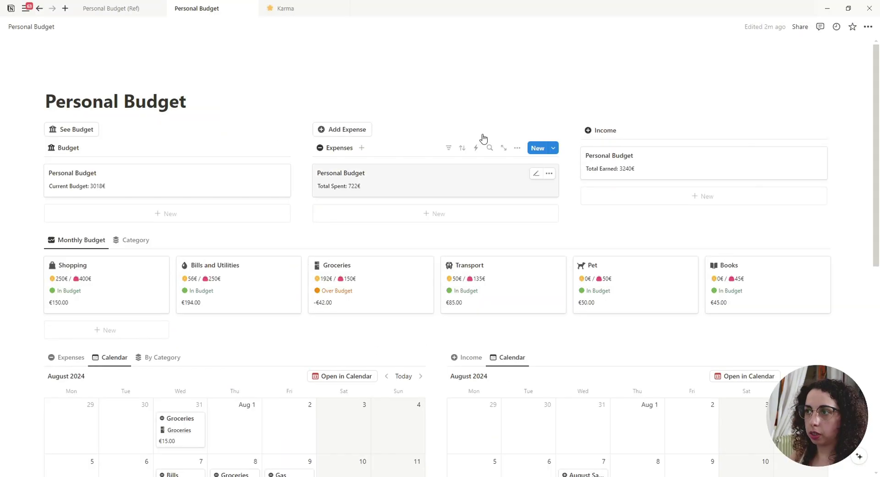
Insert a button block named Add Income with the circled plus icon below the Income card view.
left_click(623, 224)
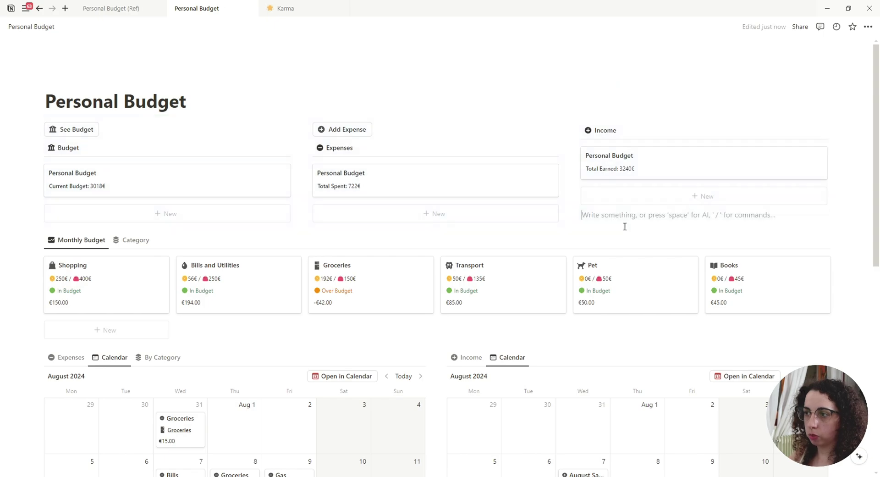
type("/butt")
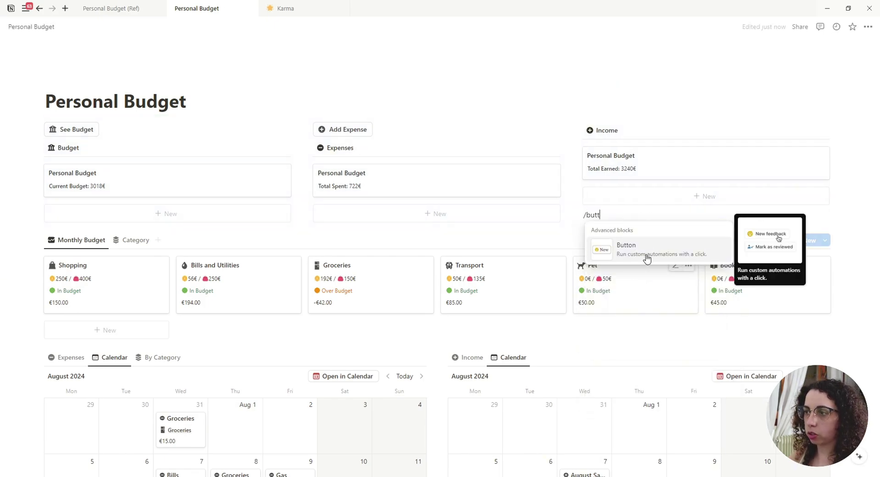
left_click(646, 253)
type("Add Income")
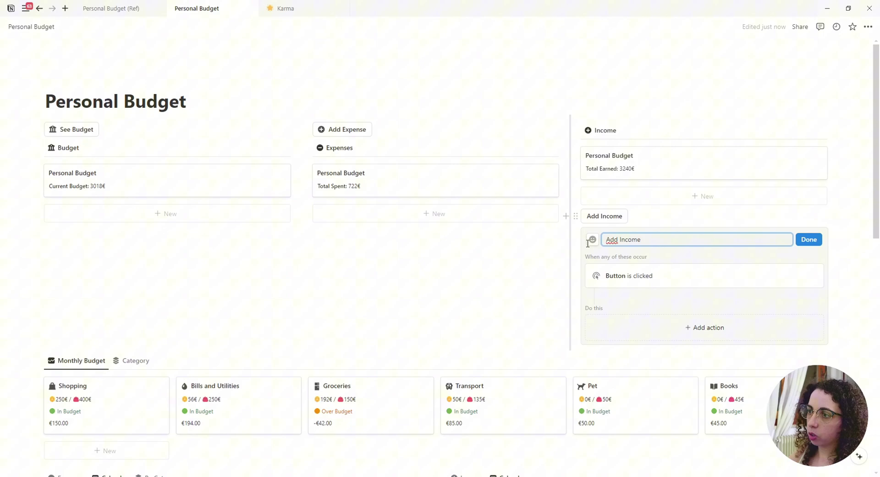
left_click(592, 239)
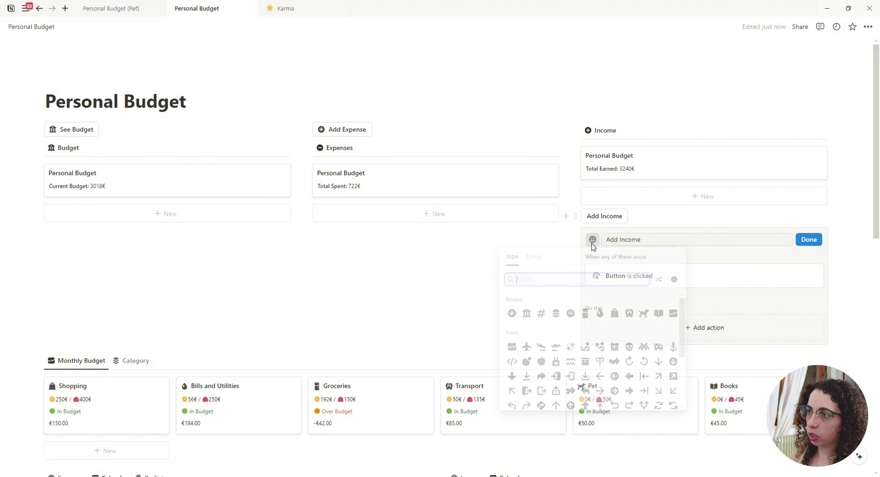
left_click(512, 314)
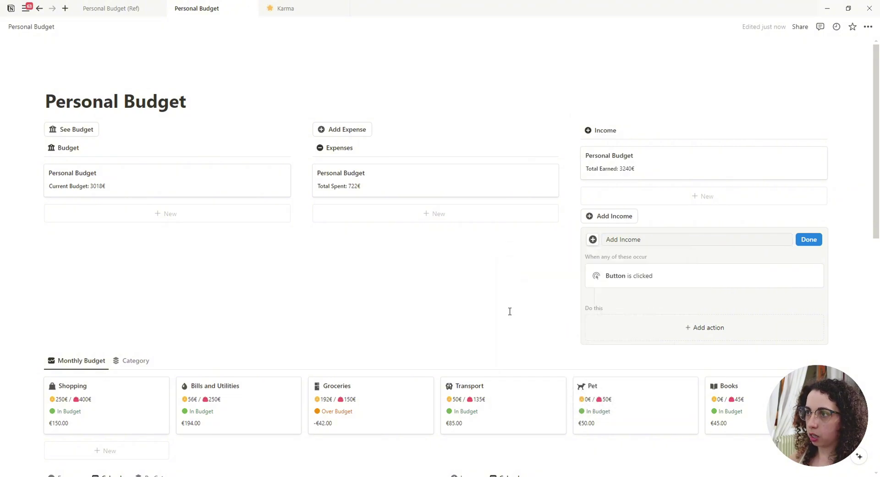
Give the Add Income button an action that adds a page to the Income database of the Personal Budget page.
left_click(689, 328)
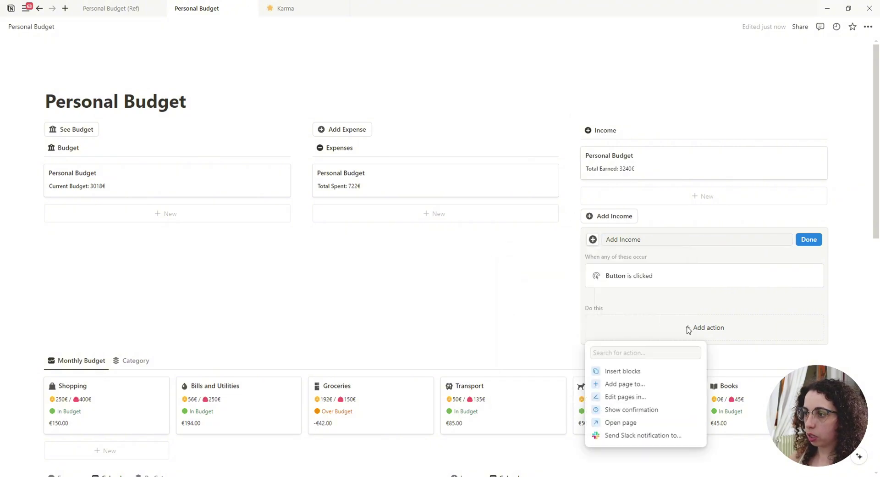
left_click(641, 385)
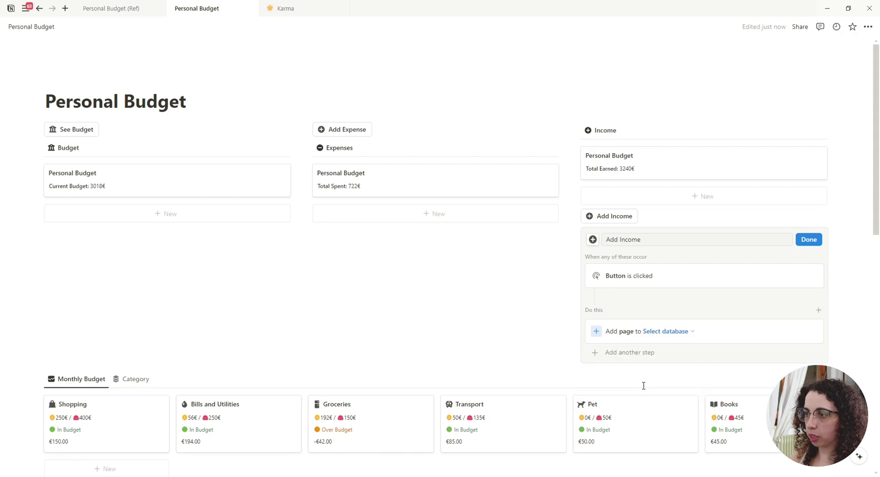
left_click(663, 331)
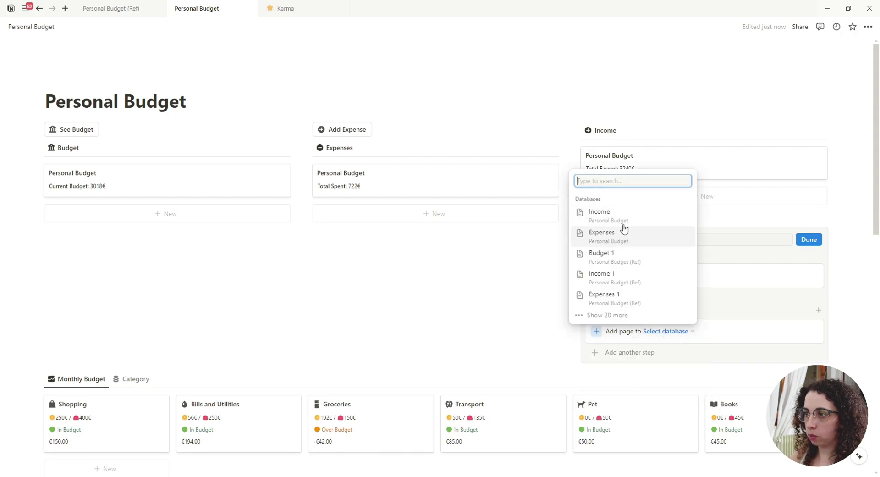
left_click(605, 215)
In the Add Income action, set the new page's Date property to Today.
left_click(646, 366)
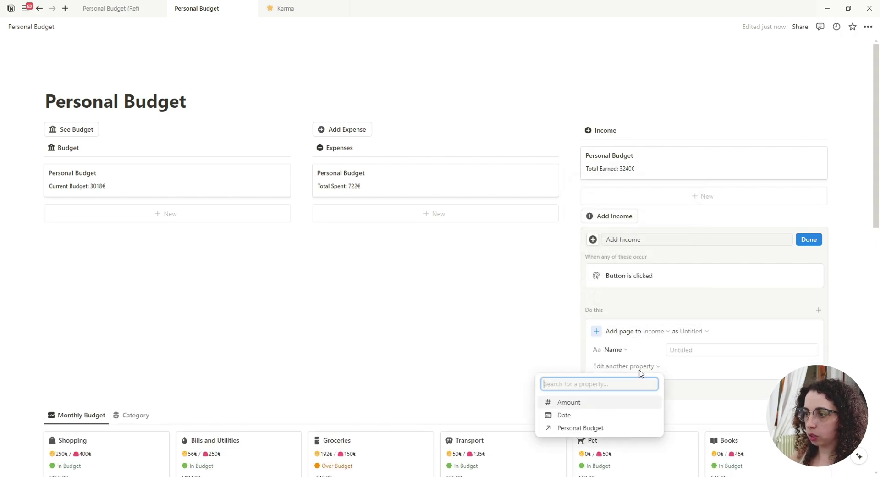
left_click(573, 414)
left_click(687, 367)
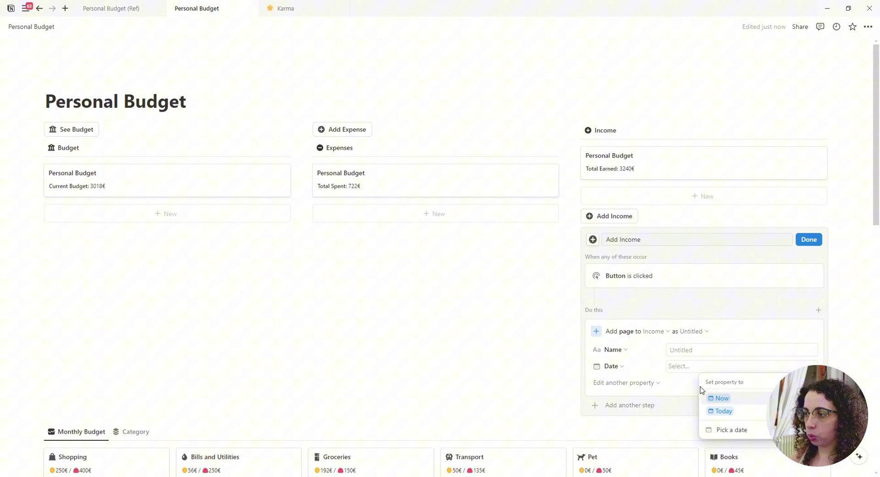
left_click(719, 411)
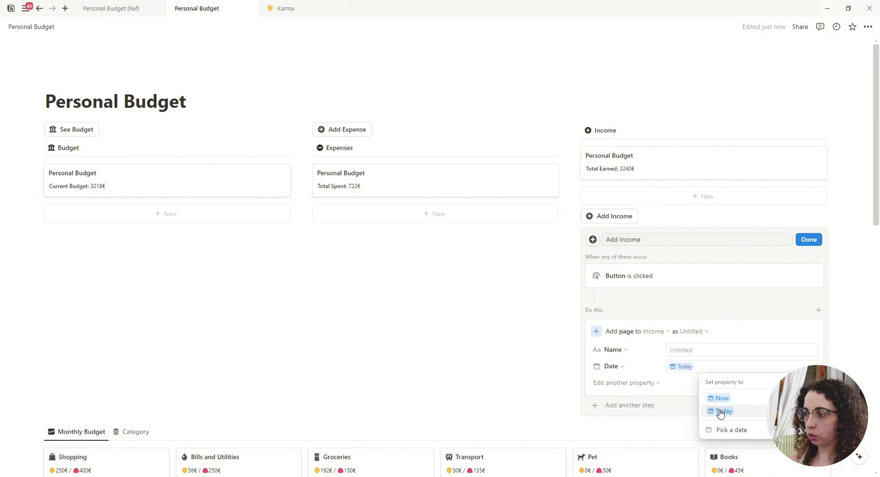
In the Add Income action, set the new page's Personal Budget relation to the Personal Budget page.
left_click(631, 387)
left_click(591, 431)
left_click(699, 383)
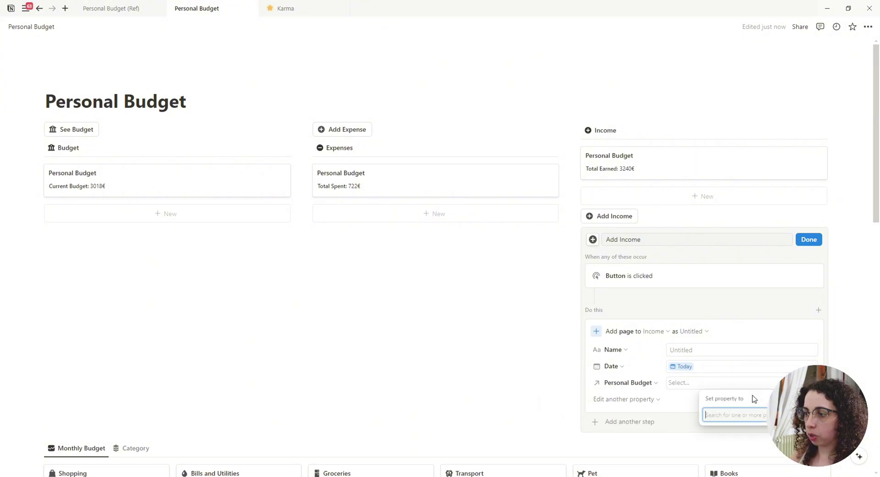
left_click(735, 435)
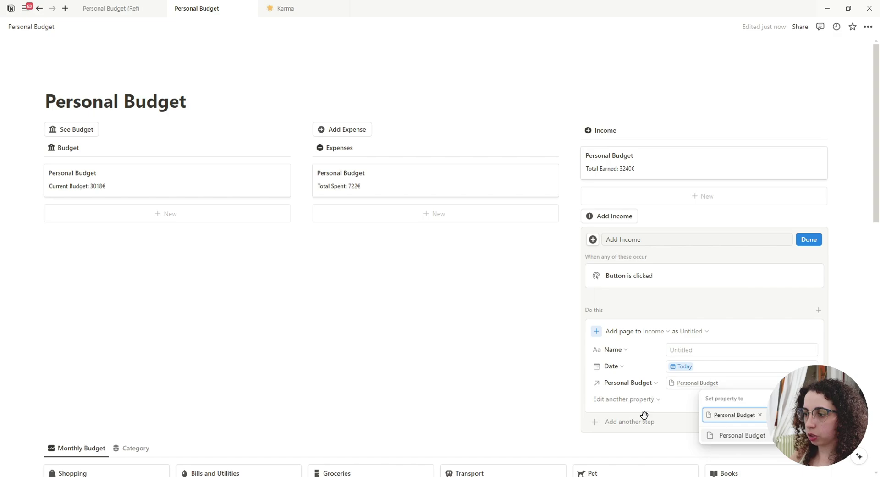
Add a step to the Add Income button that opens the newly added page in center peek, and finish the button.
left_click(644, 420)
left_click(644, 394)
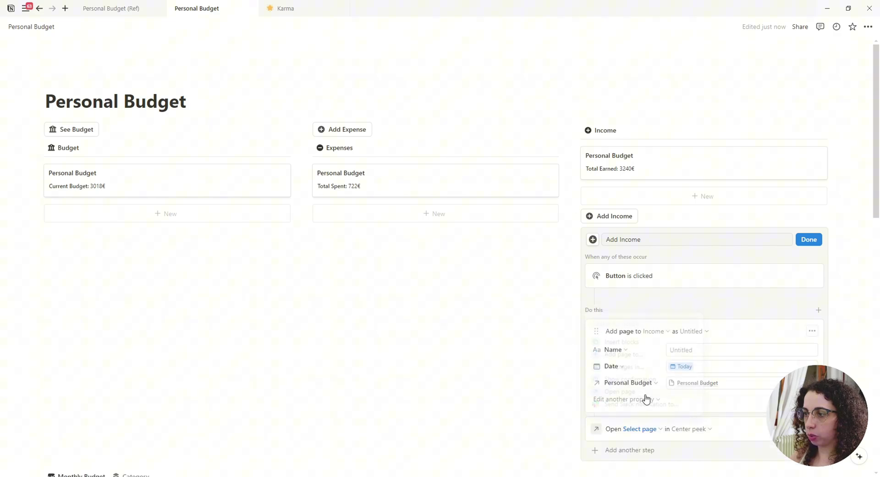
left_click(640, 429)
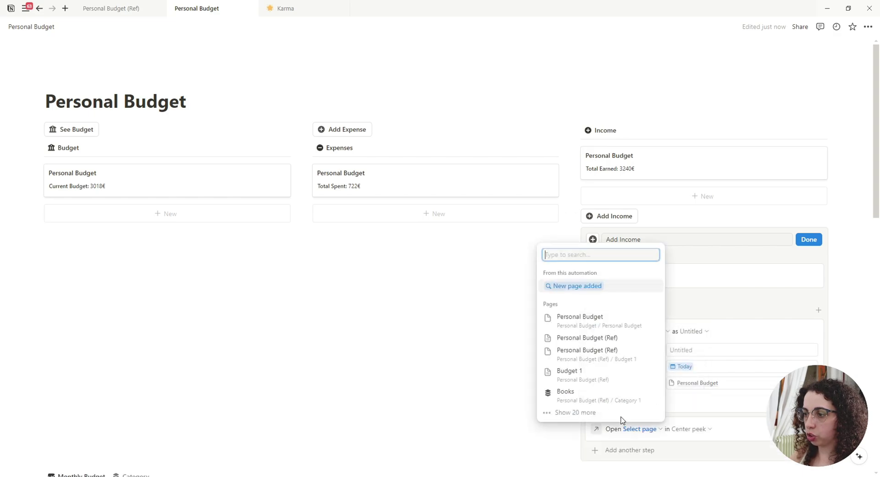
left_click(572, 286)
left_click(807, 240)
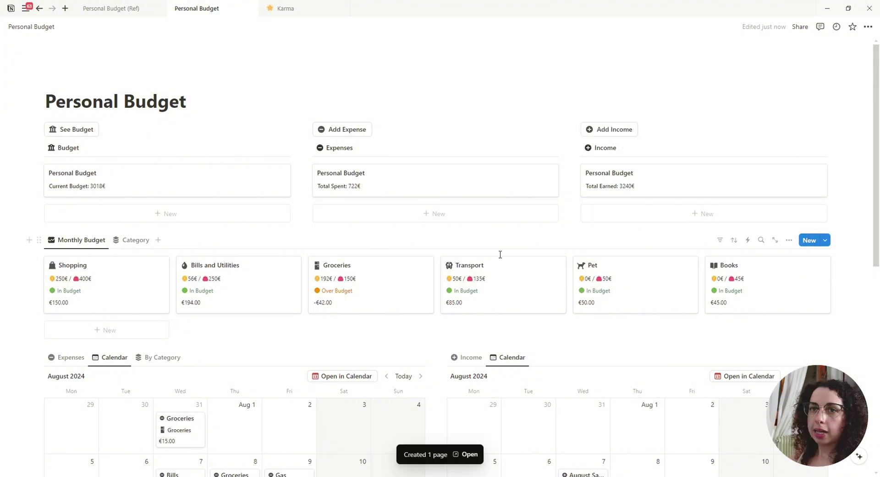
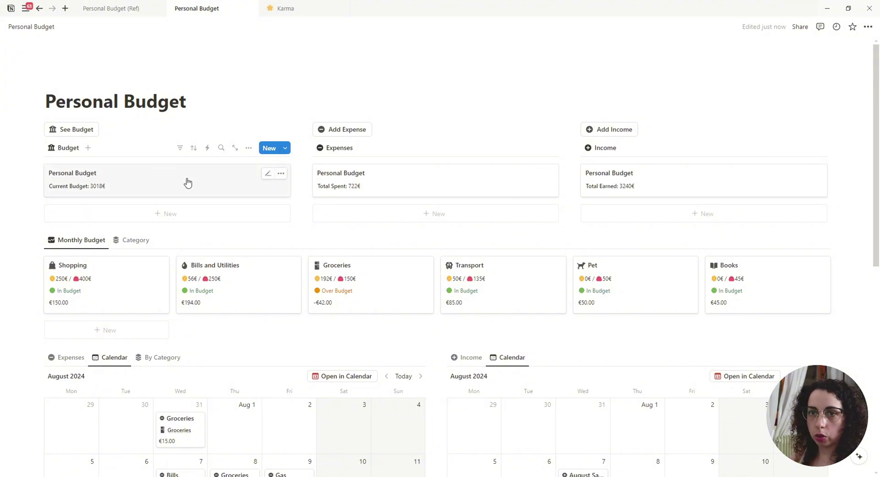
left_click(162, 176)
left_click(696, 171)
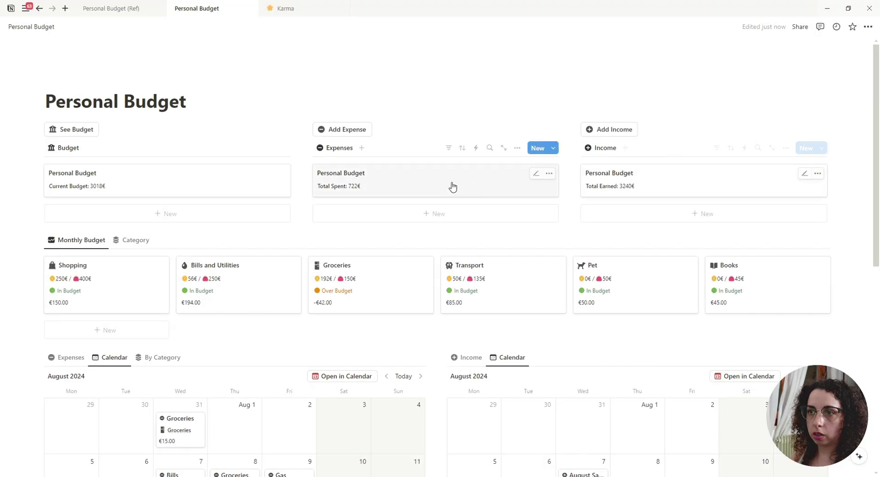
Open the Lulemon page from the Expenses table and set its Personal Budget property to always hide.
scroll(391, 202, "down", 2)
left_click(69, 266)
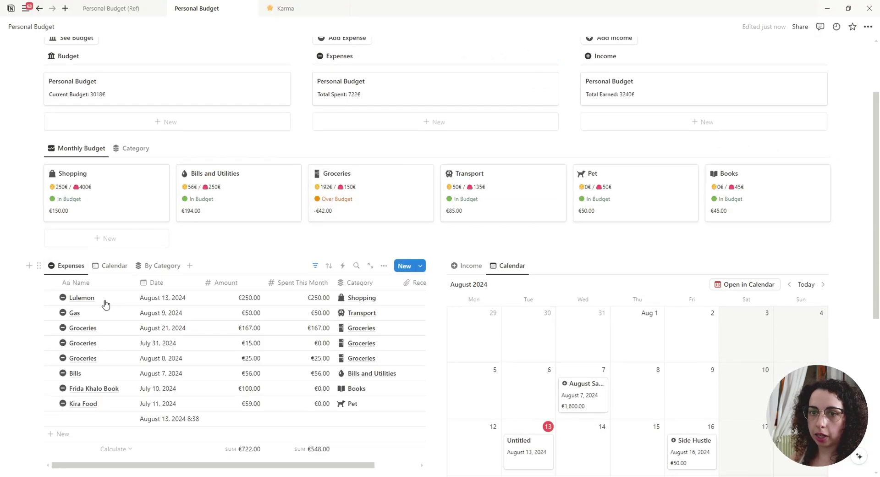
left_click(121, 298)
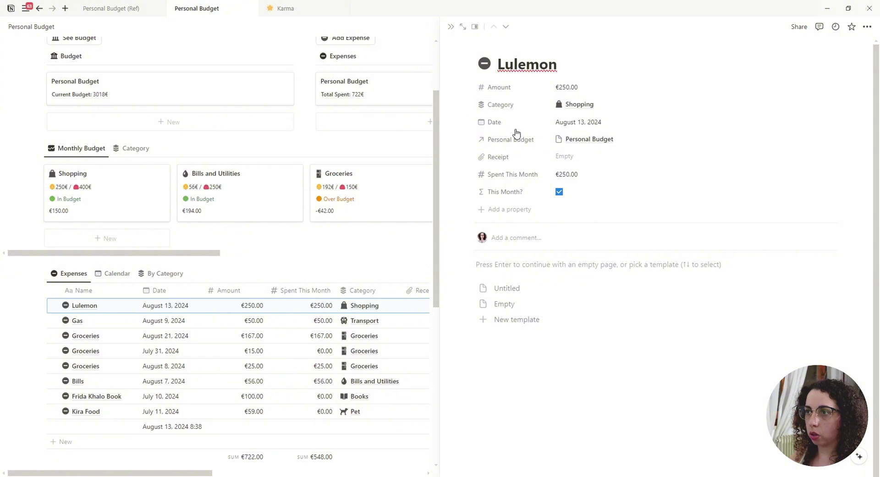
left_click(514, 150)
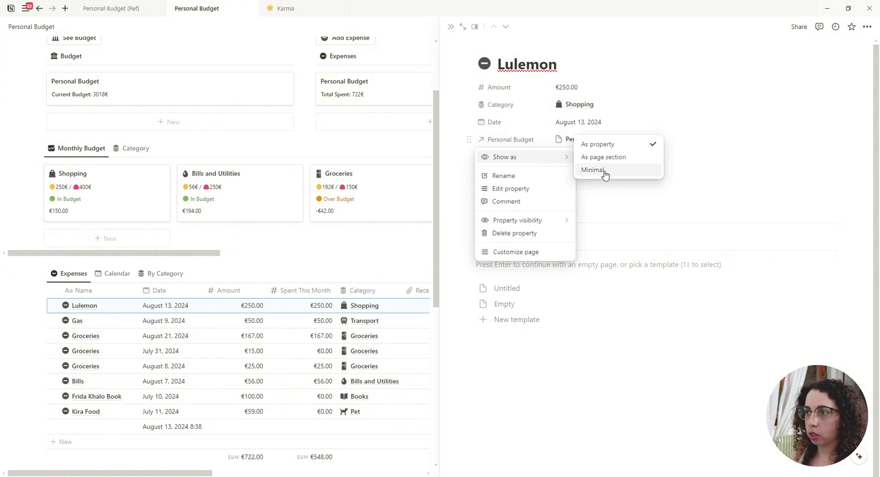
mouse_move(554, 220)
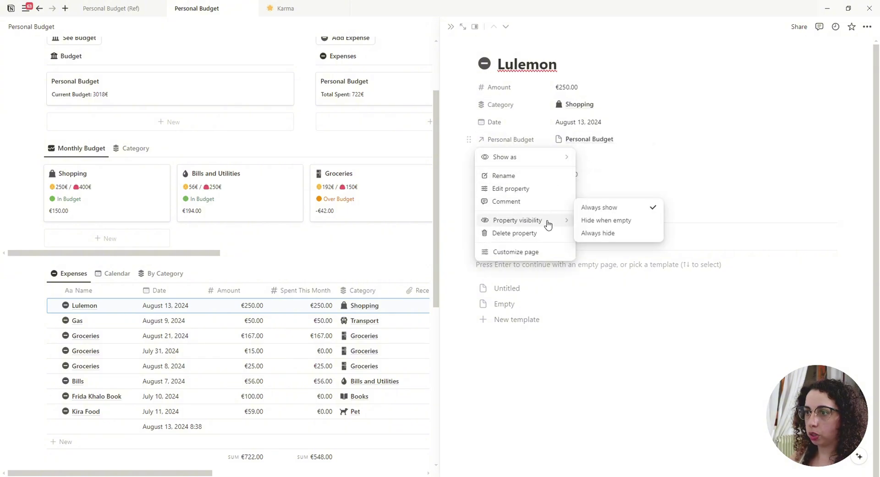
left_click(606, 235)
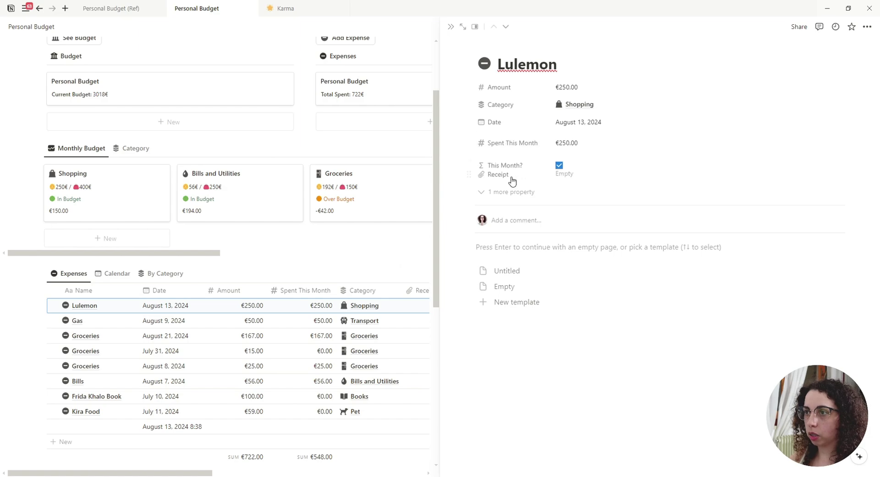
Always hide the This Month? property and order the visible ones as Category, Amount, Spent This Month, Date and Receipt.
left_click(508, 158)
mouse_move(545, 204)
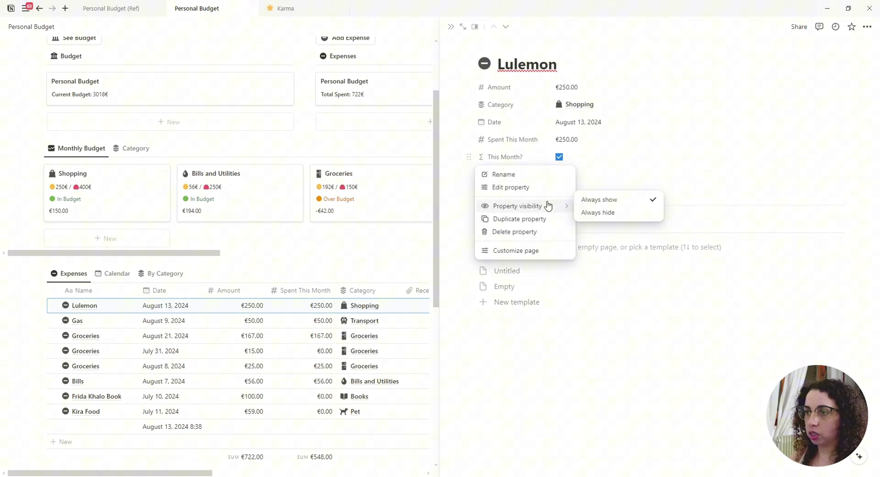
left_click(610, 212)
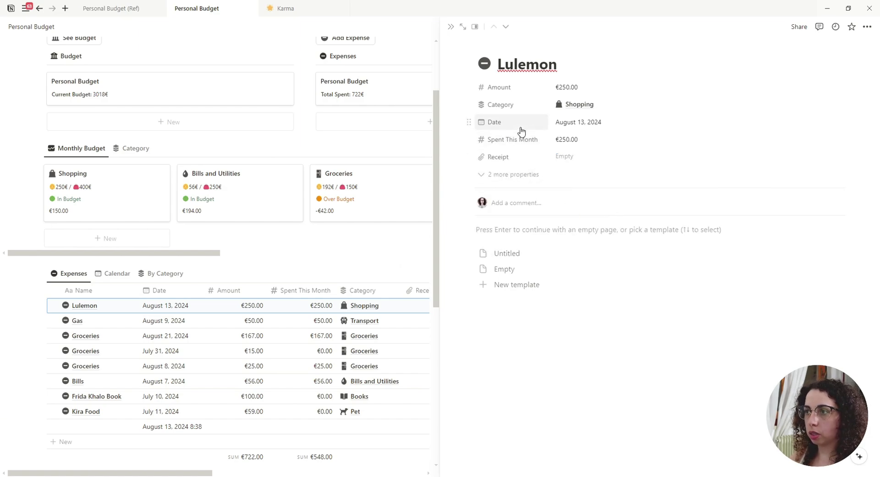
left_click_drag(522, 139, 525, 87)
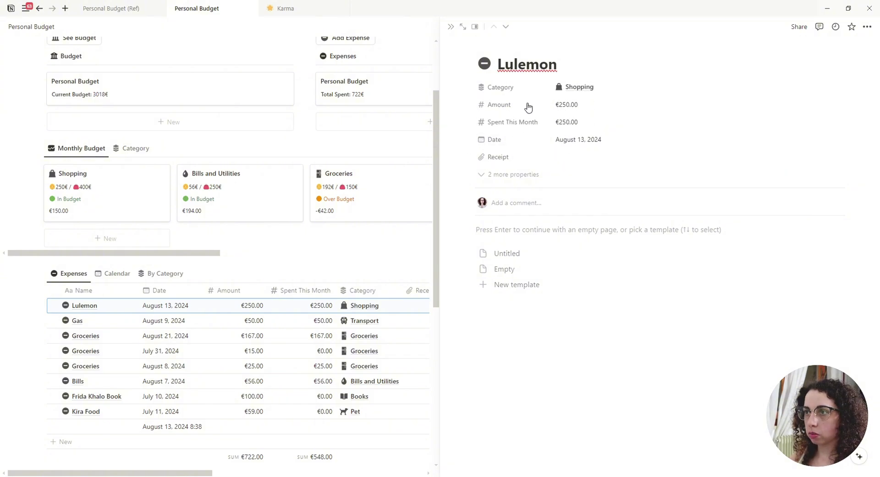
Turn off top-level page discussions for all pages in Expenses and close the Lulemon page.
left_click(867, 27)
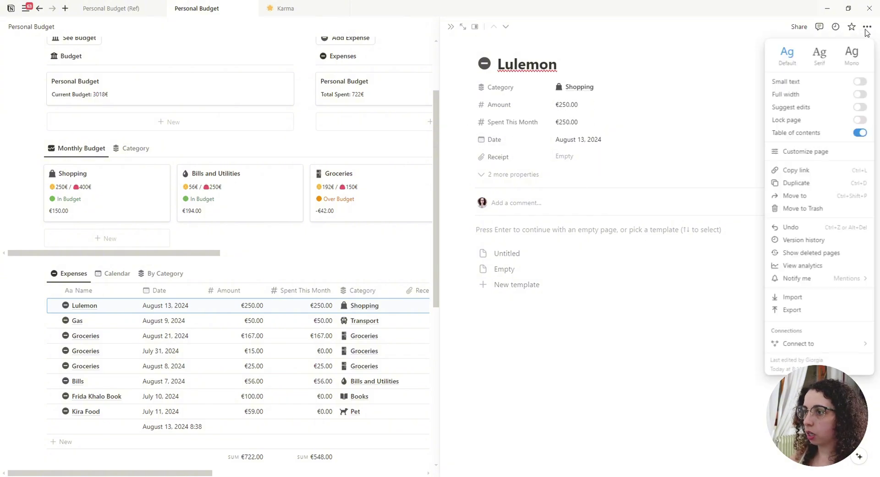
left_click(828, 152)
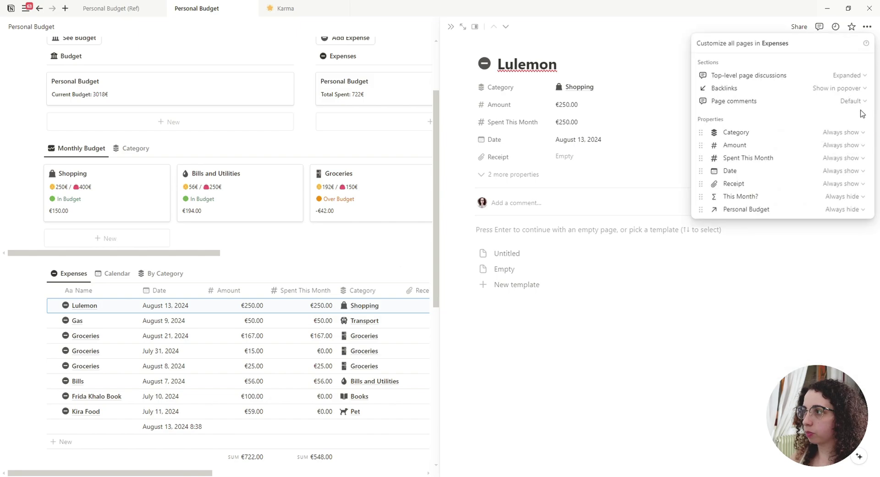
left_click(848, 75)
left_click(824, 102)
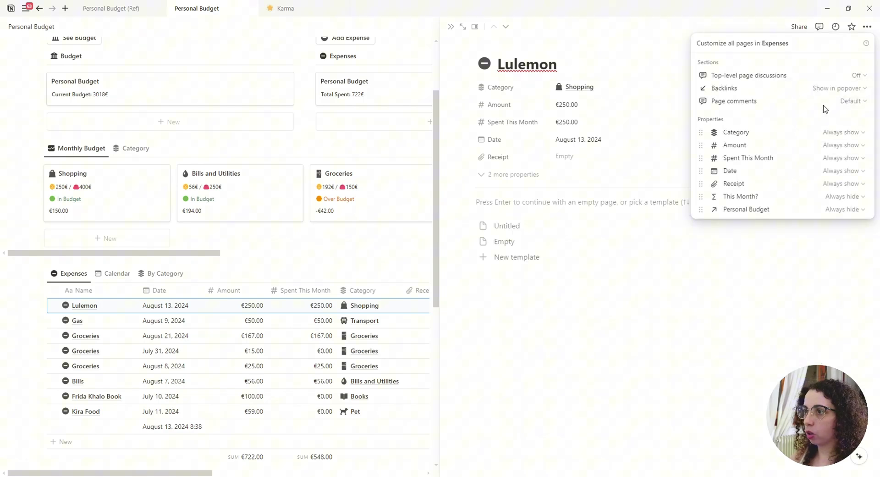
left_click(549, 340)
left_click(451, 27)
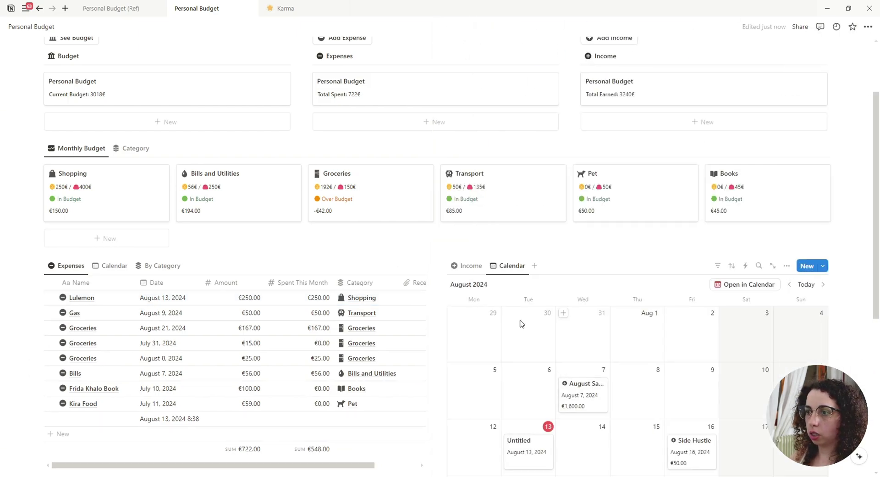
On the August Salary page of the Income table, always hide Personal Budget and place Date above Amount, and close the page.
left_click(466, 265)
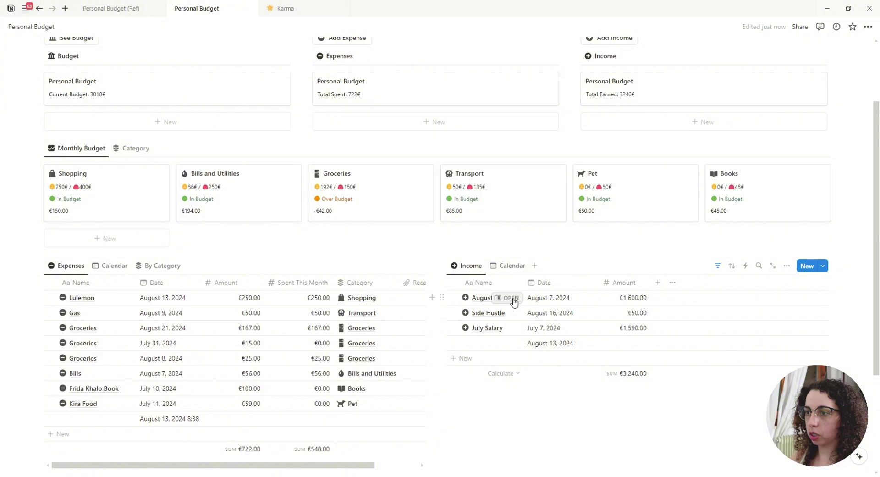
left_click(511, 298)
left_click(536, 122)
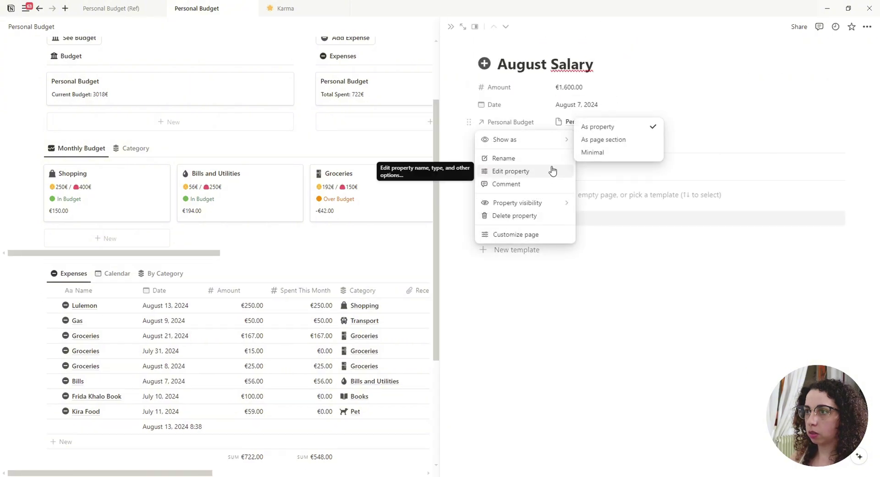
mouse_move(552, 202)
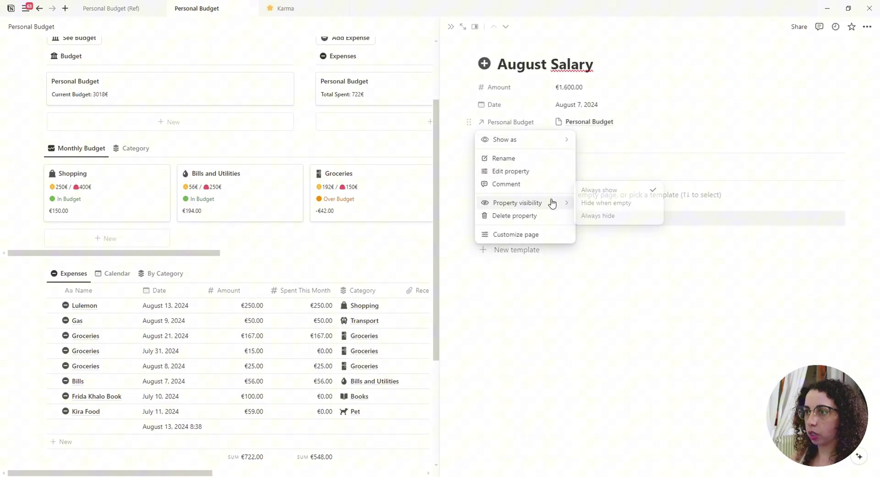
left_click(609, 222)
left_click_drag(525, 106, 521, 97)
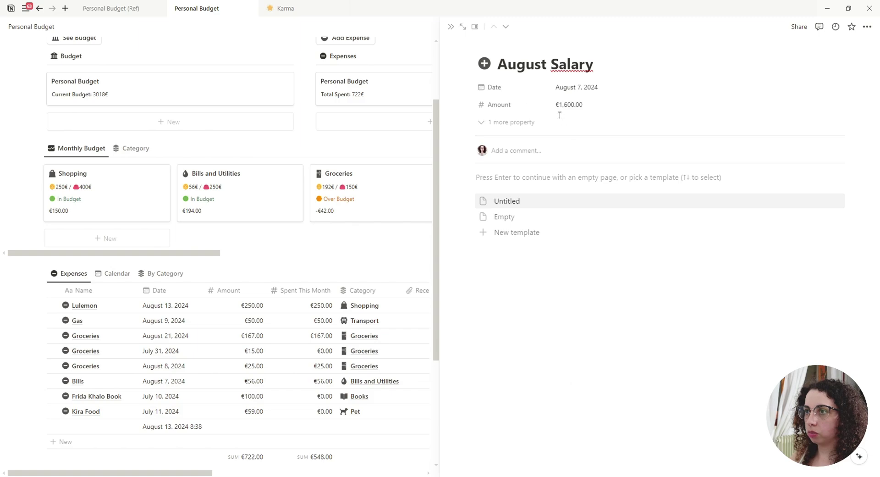
left_click(451, 27)
Open the Shopping category page and always hide its I am In Budget? and How much budget I've spent? properties.
left_click(107, 218)
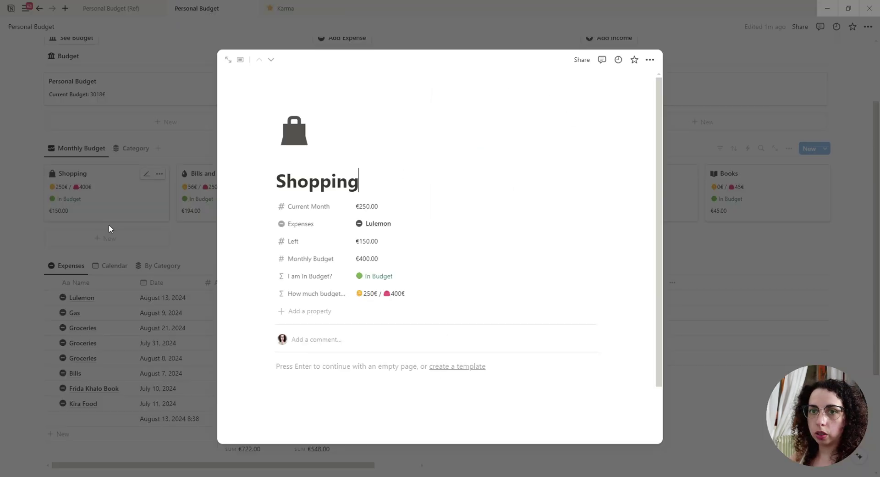
left_click(319, 281)
mouse_move(364, 326)
left_click(403, 337)
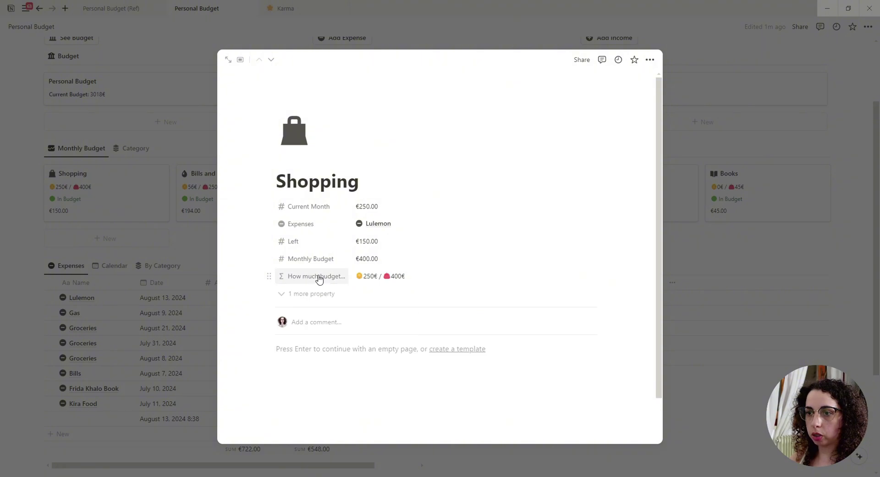
left_click(319, 279)
left_click(404, 336)
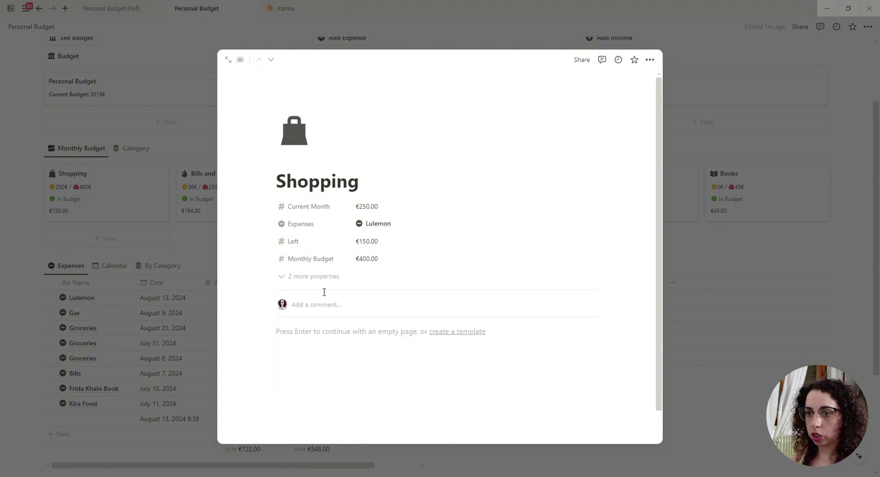
Turn off top-level page discussions for all pages in Category and close the Shopping page.
left_click(650, 60)
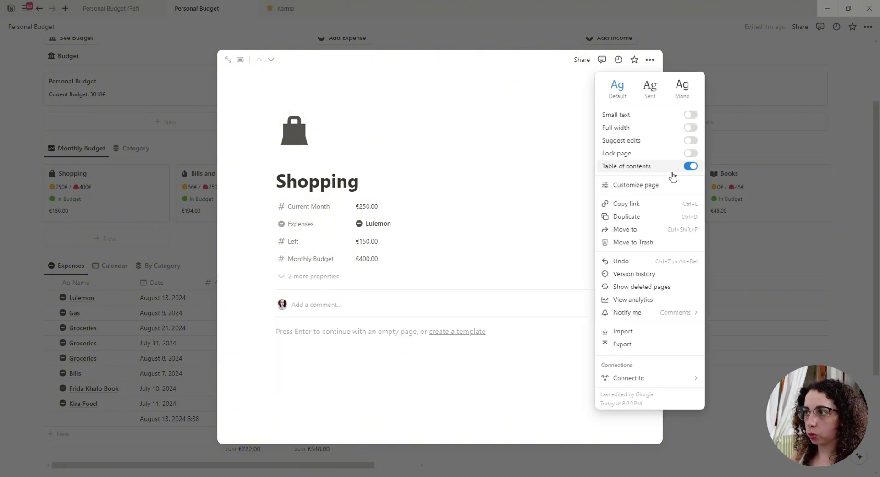
left_click(683, 182)
left_click(721, 109)
left_click(715, 137)
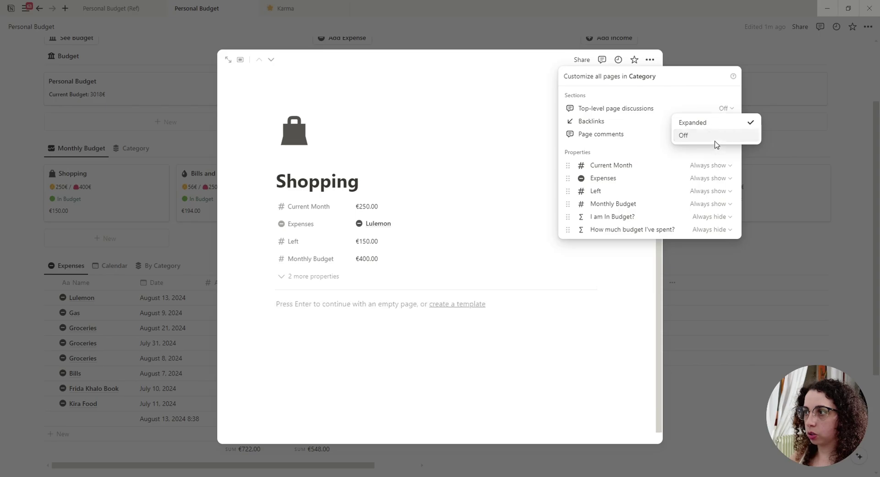
left_click(735, 321)
left_click(734, 322)
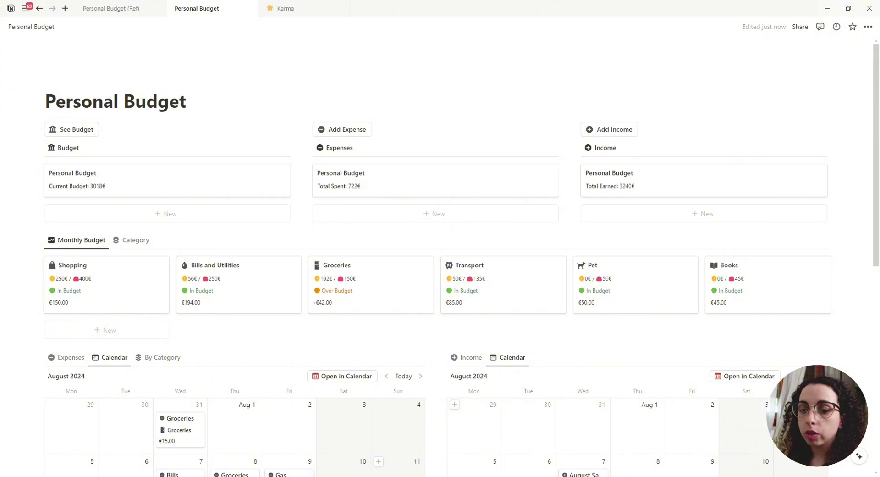
Add a cover to the Personal Budget page and replace it with the green forest archway image from the copied link.
scroll(161, 247, "down", 1)
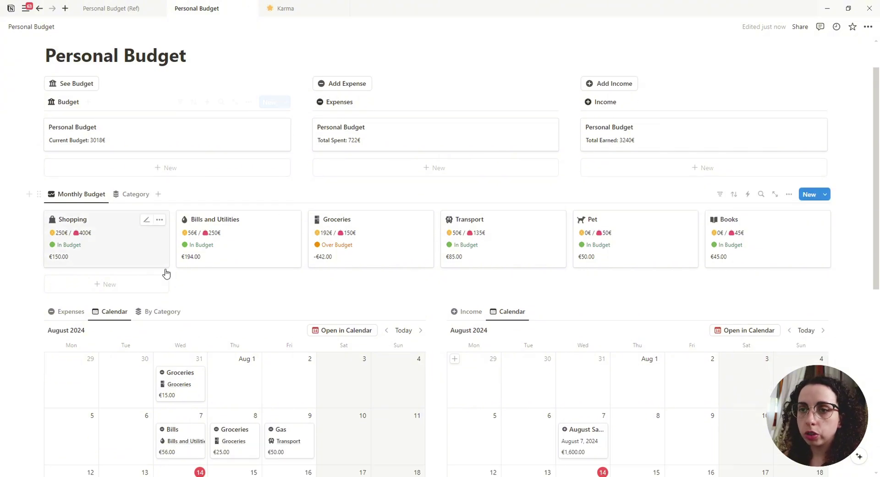
scroll(155, 278, "up", 1)
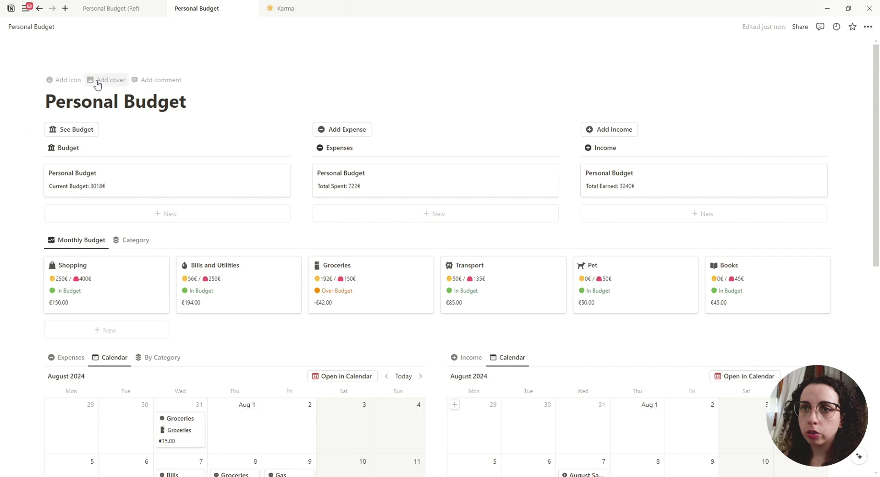
left_click(97, 82)
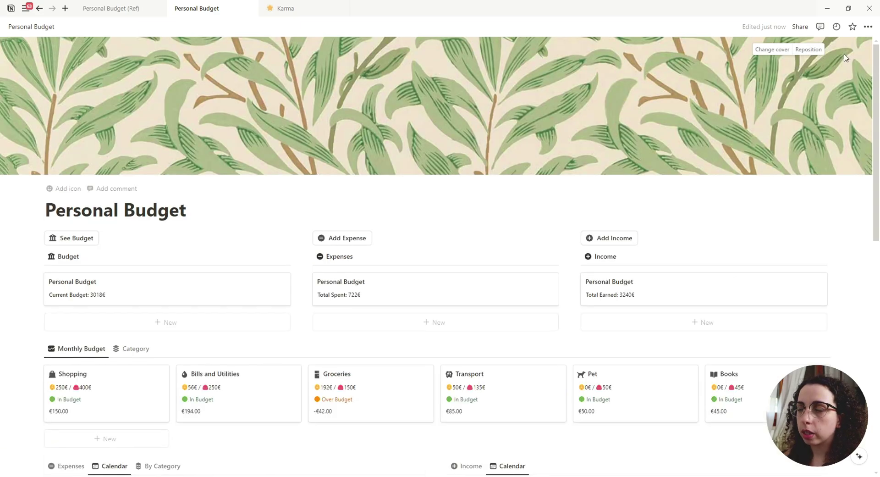
left_click(770, 52)
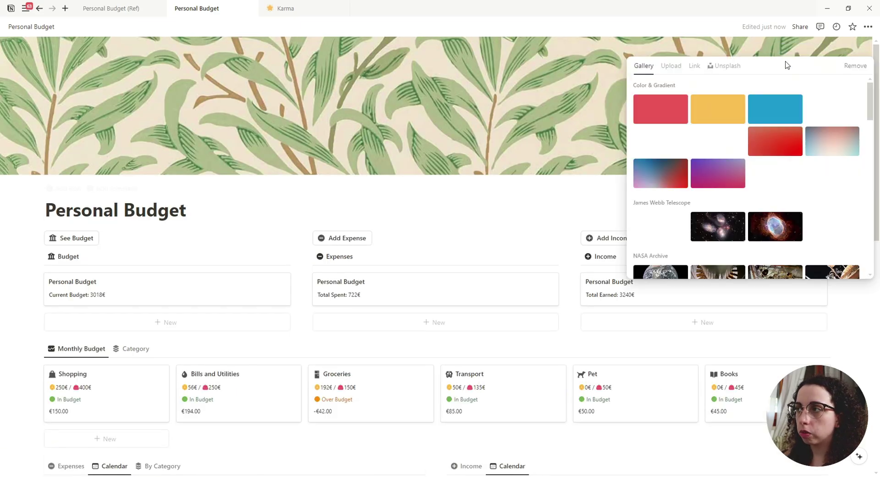
left_click(695, 67)
key("ctrl+v")
key("Return")
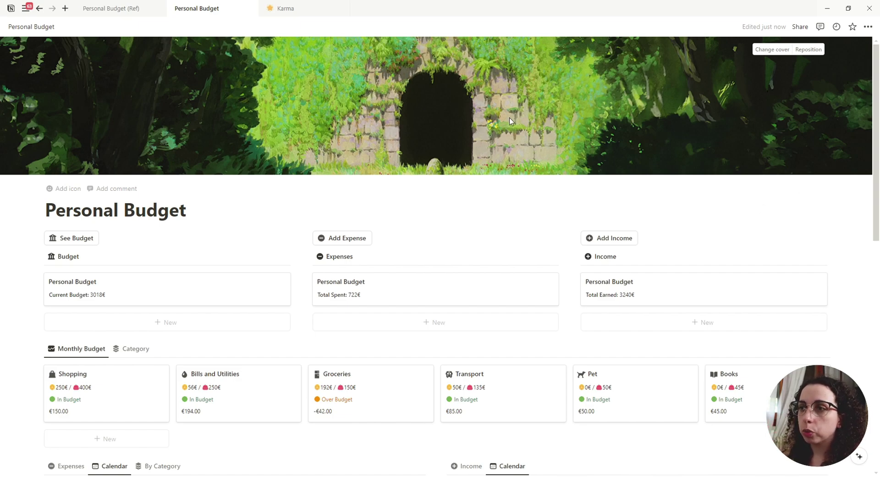
scroll(92, 284, "down", 2)
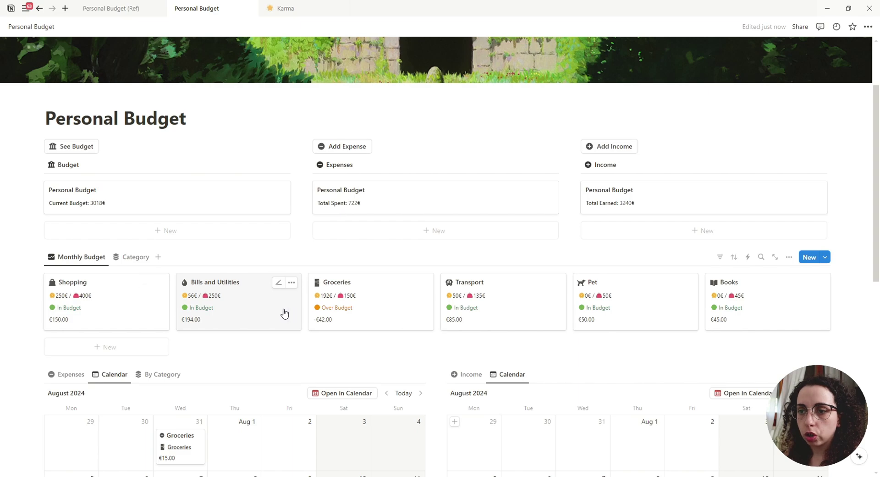
Open the Shopping category page and try adding a page cover, removing it again.
left_click(104, 321)
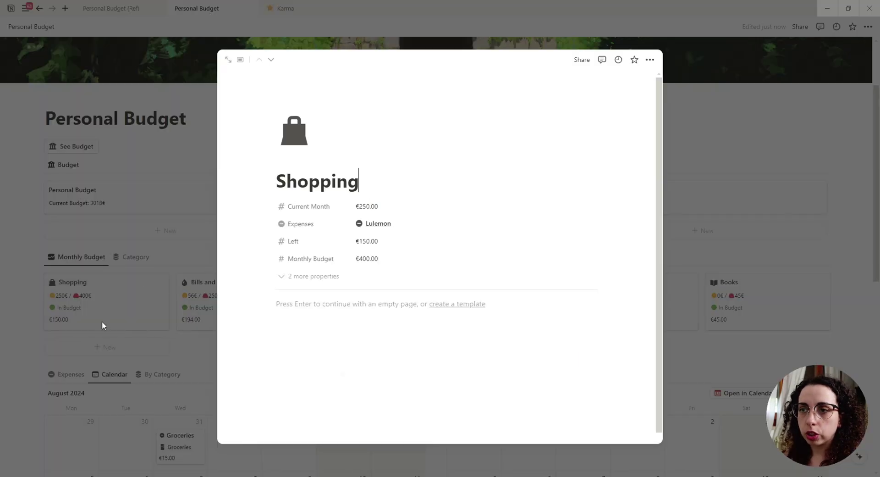
mouse_move(290, 164)
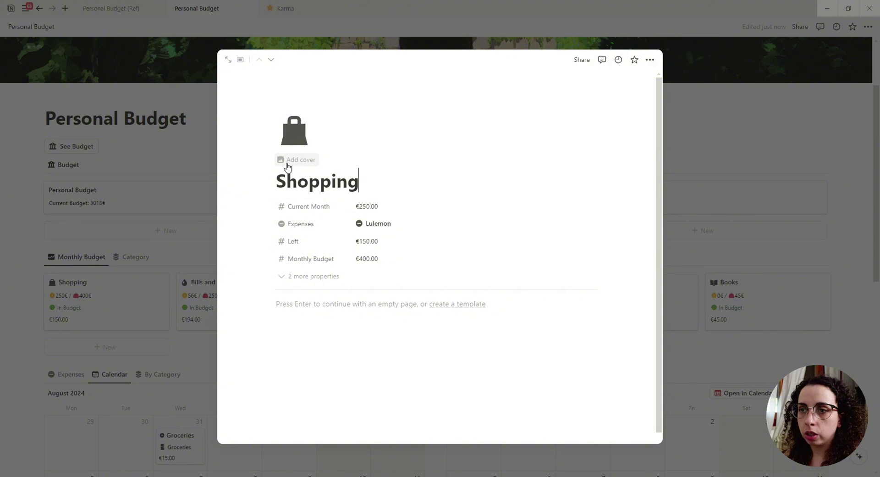
left_click(293, 160)
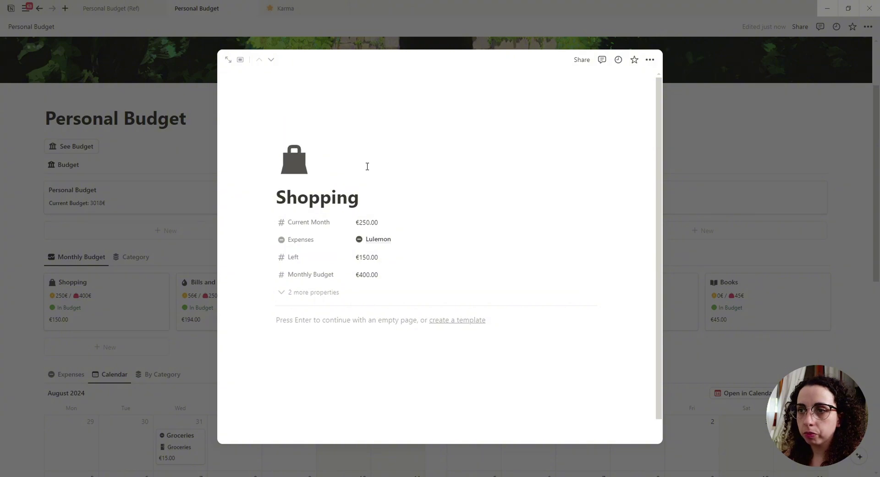
left_click(528, 82)
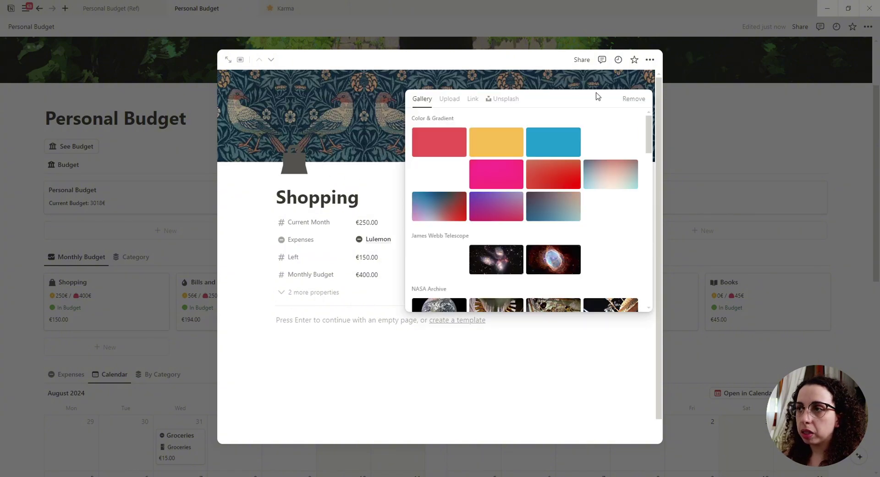
left_click(641, 97)
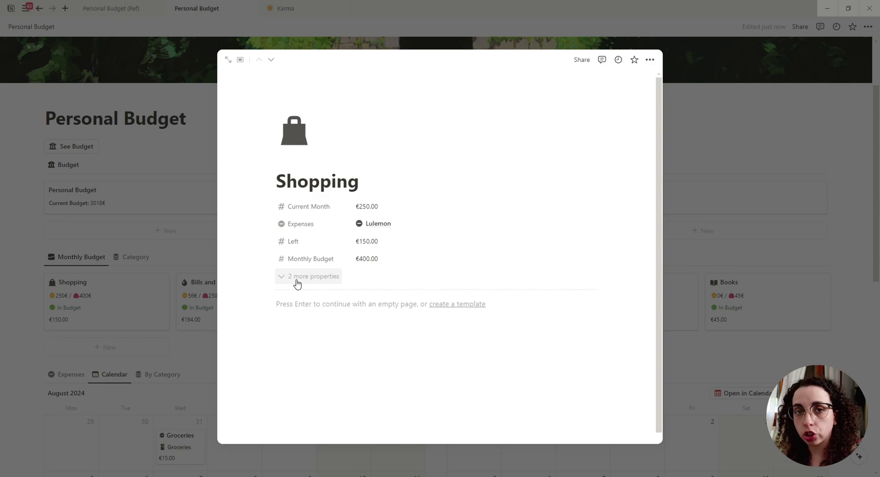
Show the hidden properties of the Shopping page and embed the stairway street image by link in Cover.
left_click(297, 277)
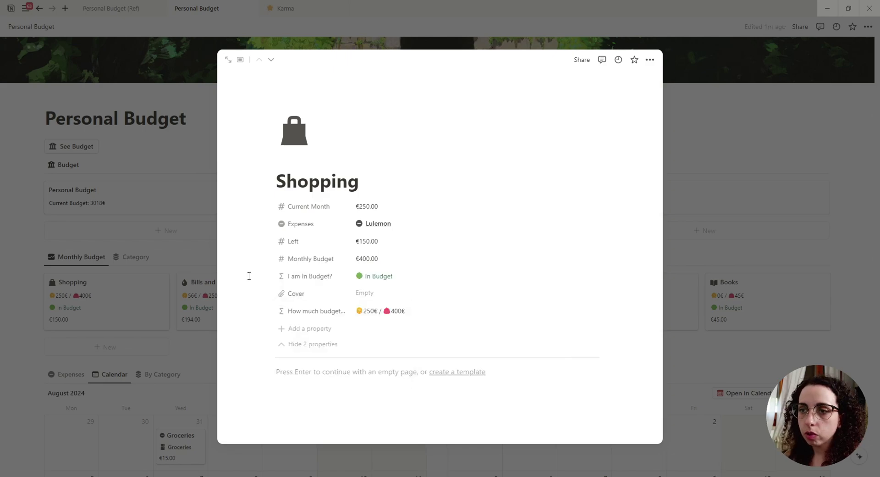
left_click(377, 296)
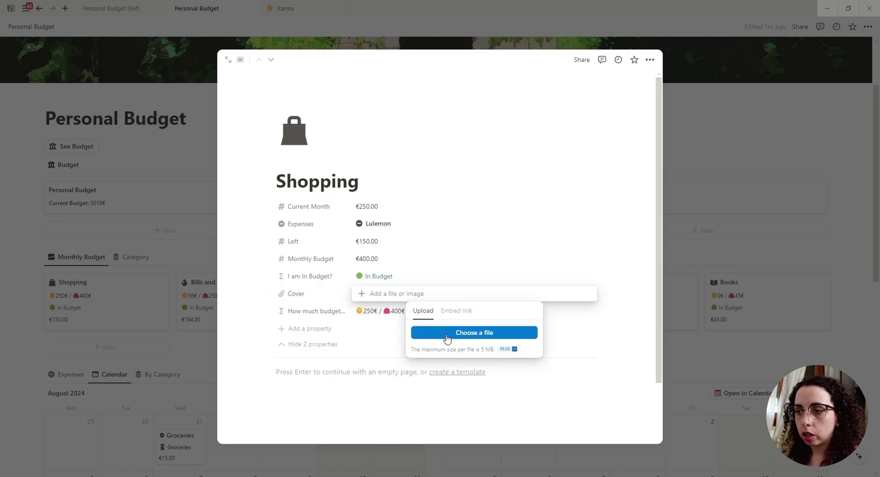
left_click(457, 311)
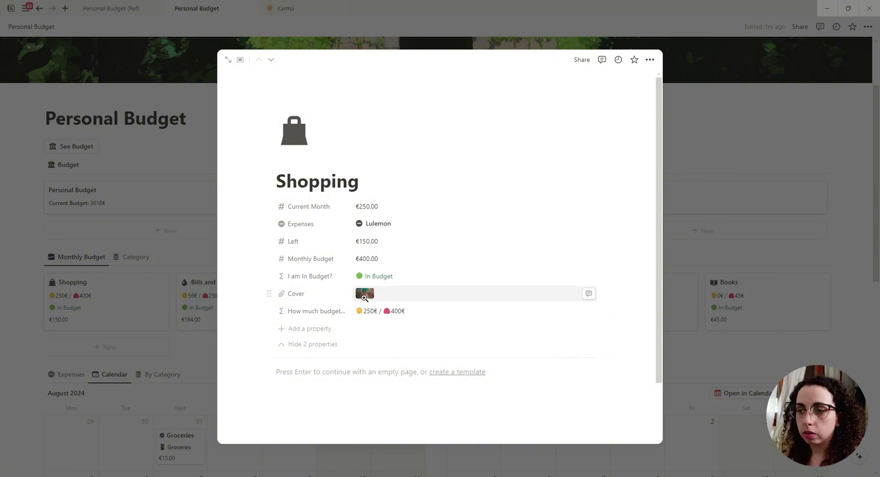
Embed the cyclist by the sea from the copied link as a second Cover image and close the Shopping page.
left_click(388, 295)
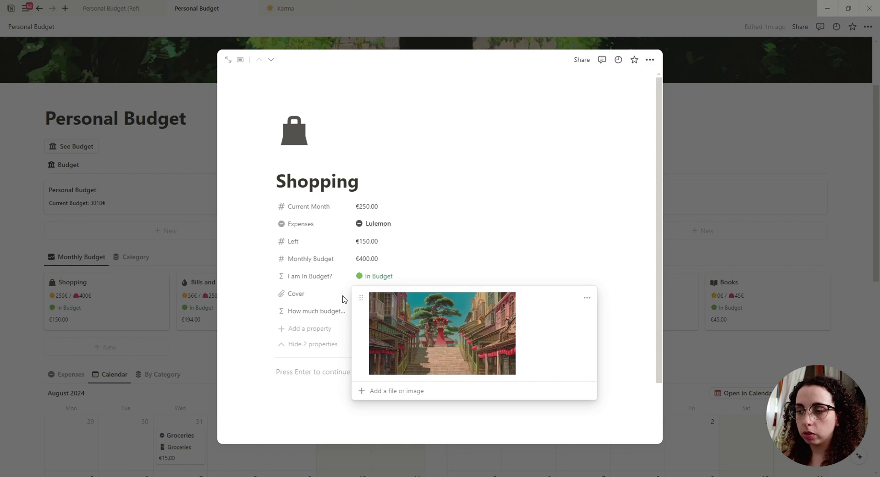
left_click(401, 395)
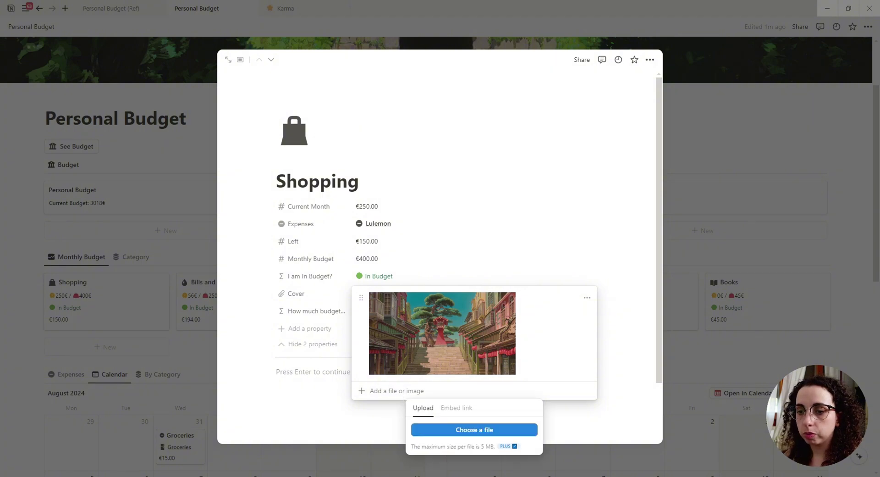
left_click(465, 407)
key("ctrl+v")
left_click(469, 453)
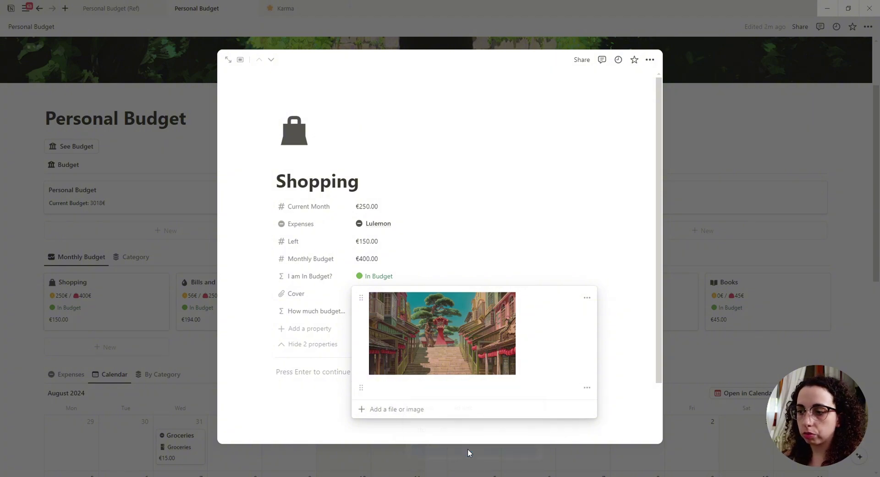
left_click(317, 425)
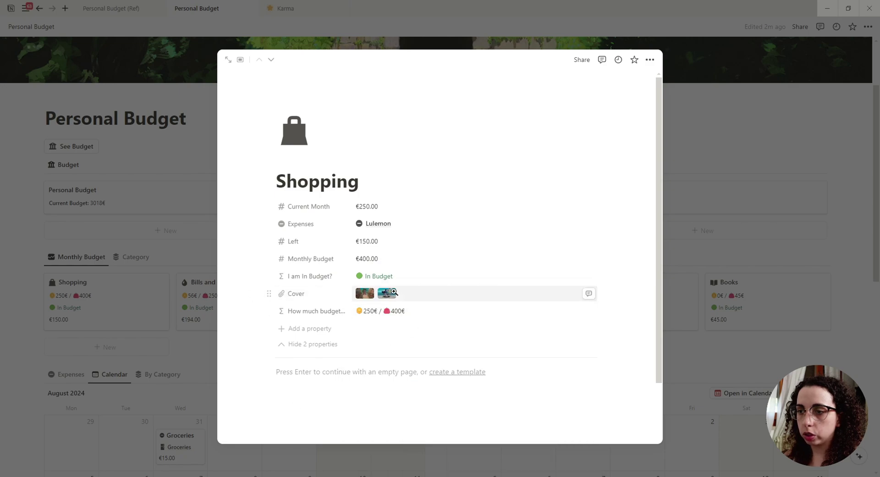
left_click(757, 268)
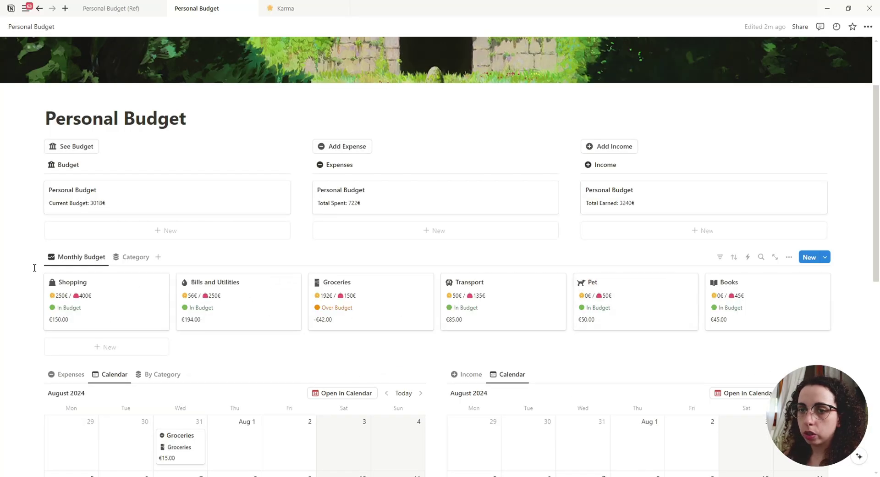
Set the card preview of the Monthly Budget gallery to the Cover property and close the view options.
left_click(789, 261)
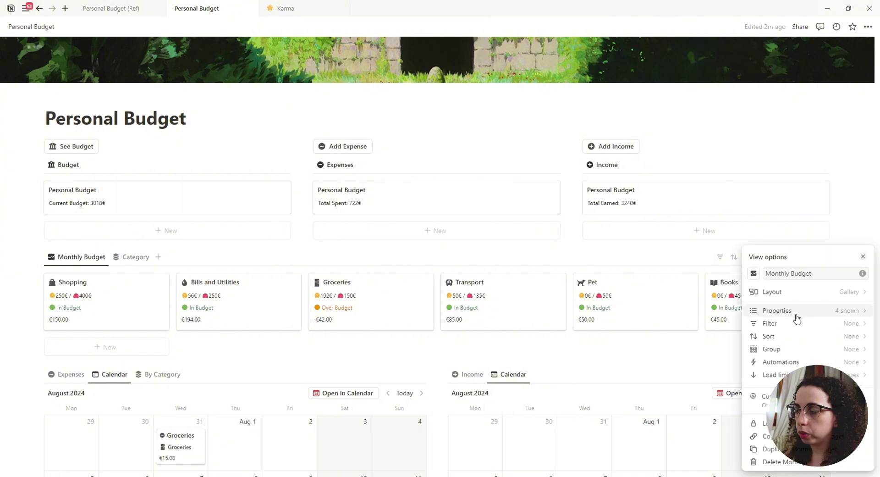
left_click(830, 293)
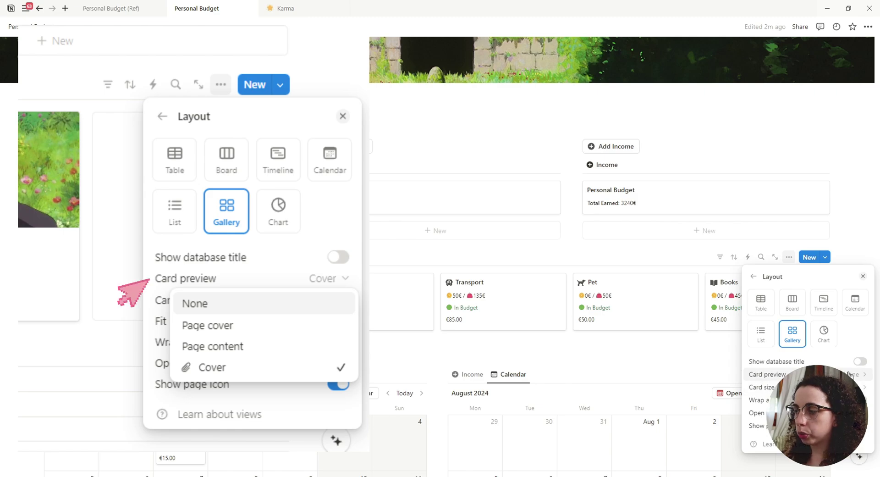
left_click(764, 375)
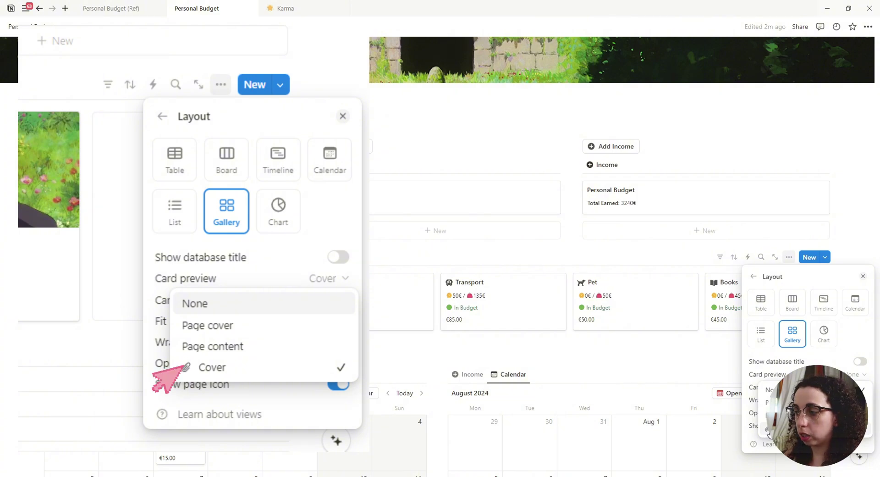
left_click(798, 428)
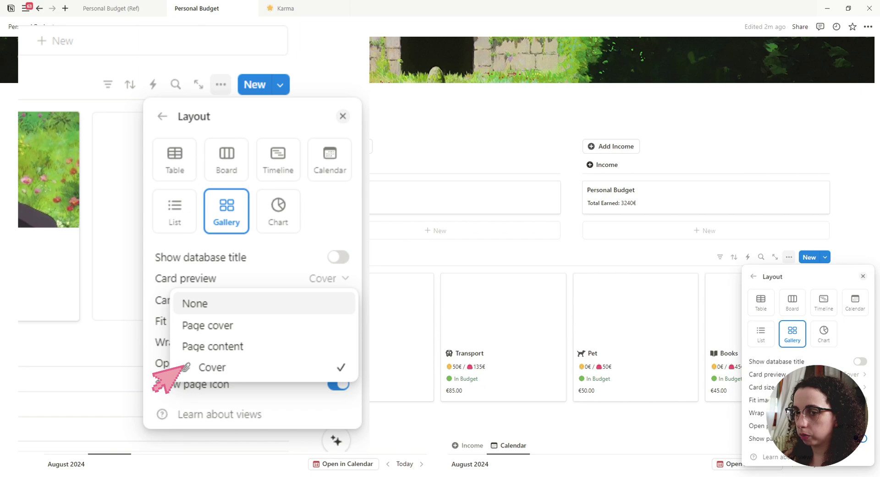
left_click(358, 414)
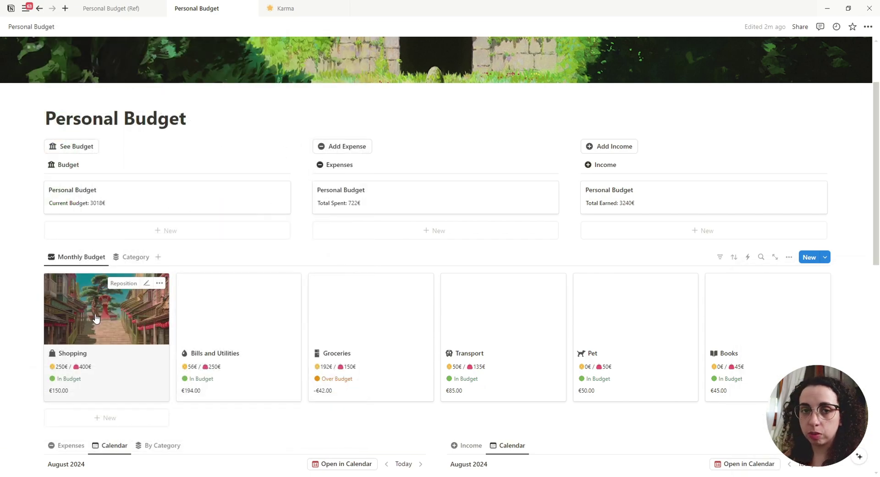
In the Shopping page's Cover property, move the cyclist image above the street image and close the page.
left_click(96, 317)
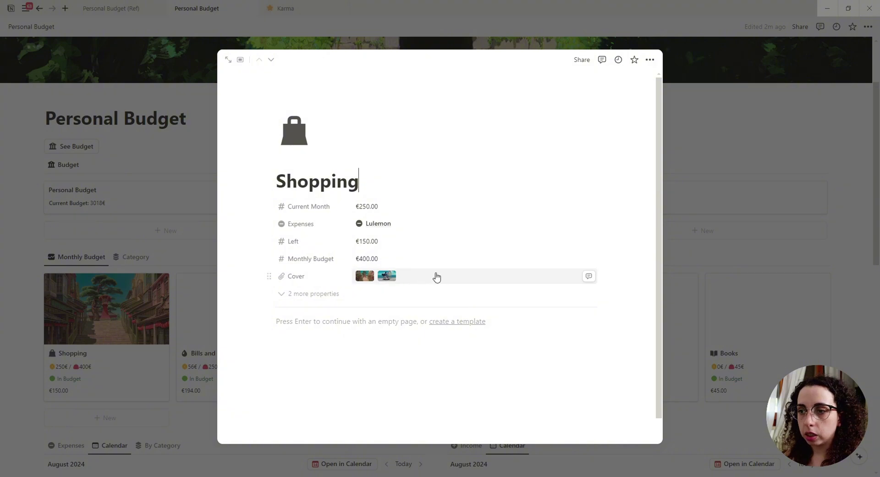
left_click(469, 276)
left_click_drag(361, 166, 367, 90)
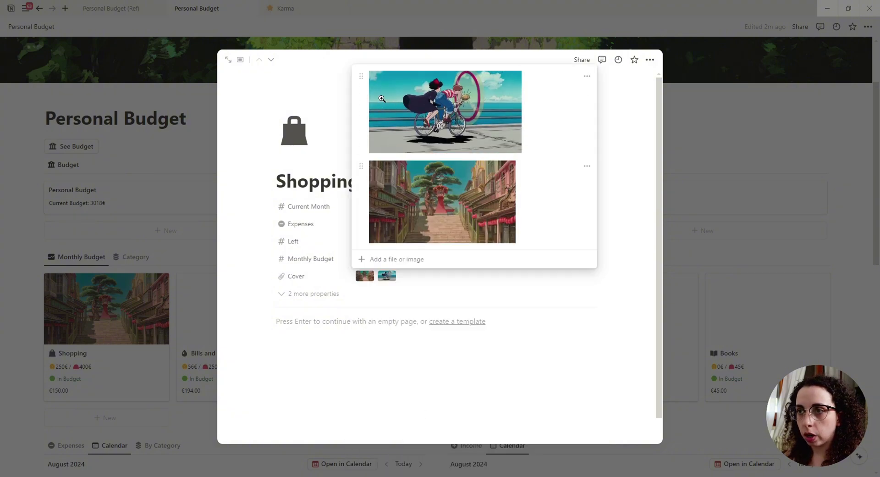
left_click(698, 268)
Embed the copied image link in the Cover property of the Books category page and close the page.
left_click(762, 323)
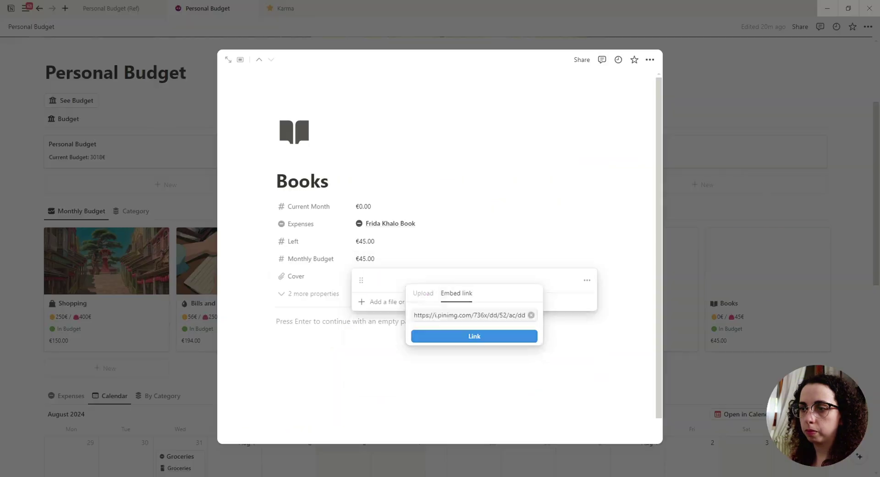
key("Return")
key("Escape")
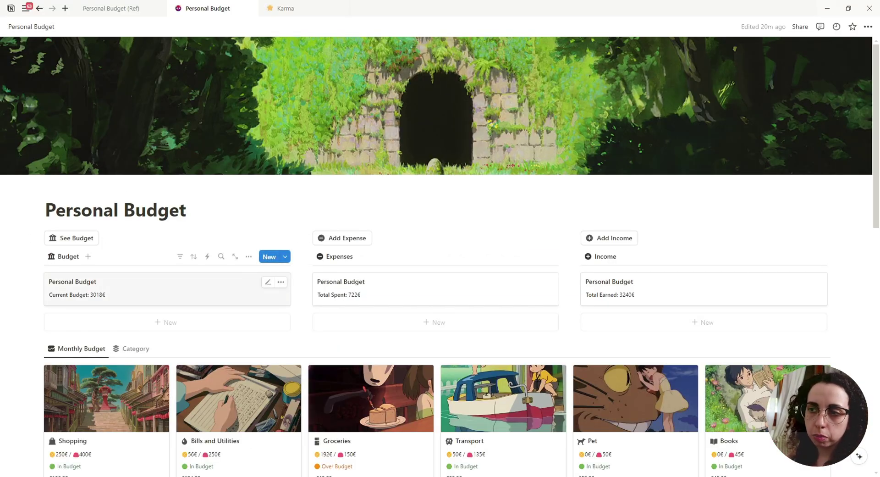
Open the Personal Budget page from the Budget card, show its hidden properties and duplicate the Cover 1 property twice.
scroll(440, 257, "down", 2)
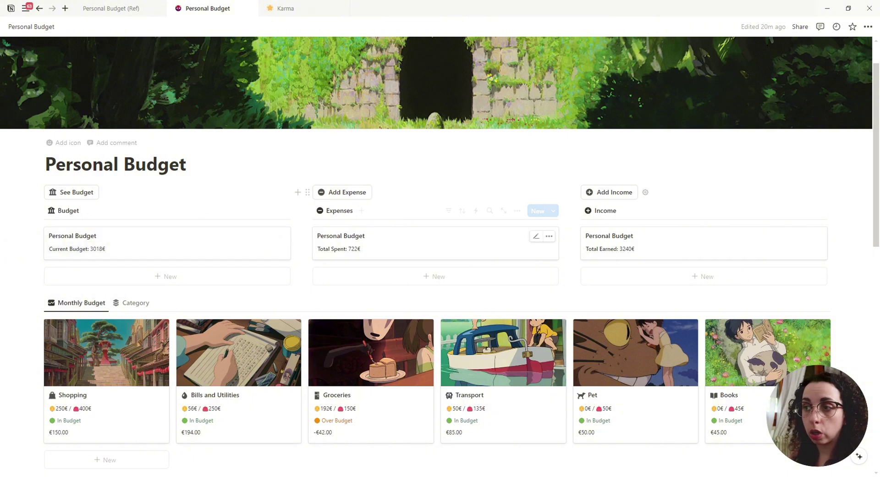
left_click(169, 245)
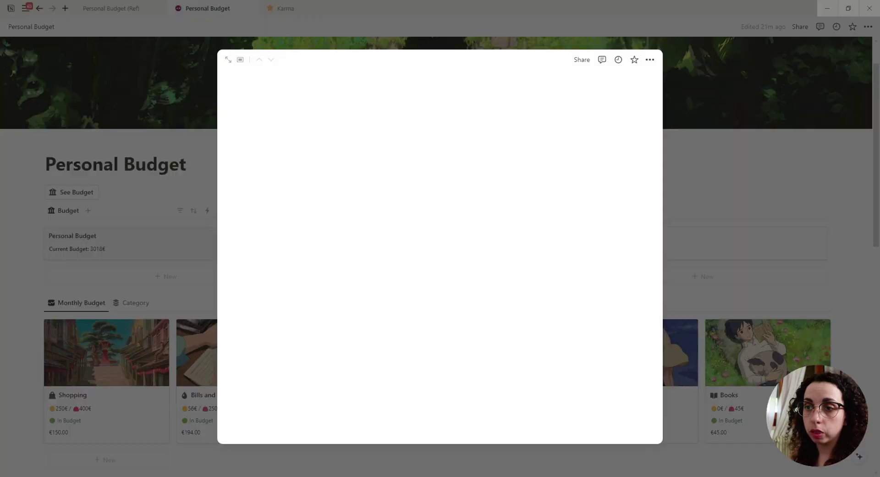
left_click(308, 259)
scroll(321, 341, "down", 4)
left_click(312, 226)
left_click(298, 123)
left_click(318, 186)
left_click(303, 141)
left_click(318, 202)
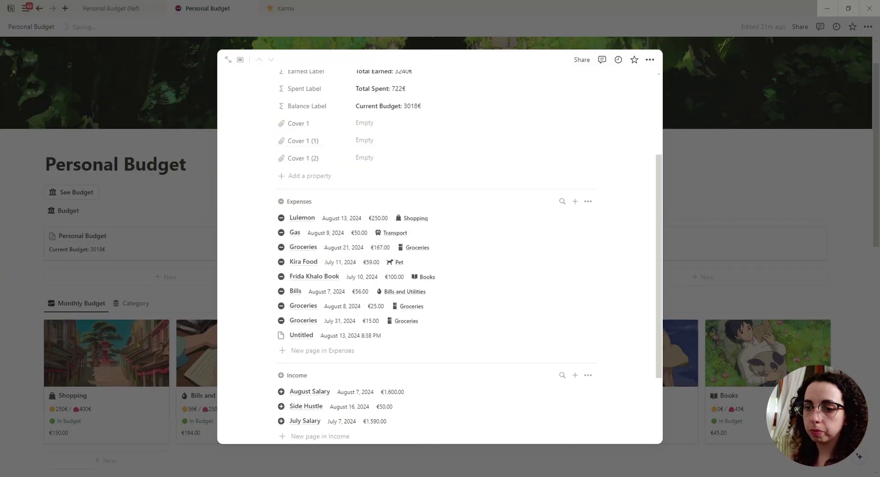
Add a different image to each of Cover 1, Cover 1 (1) and Cover 1 (2), and close the page.
left_click(364, 123)
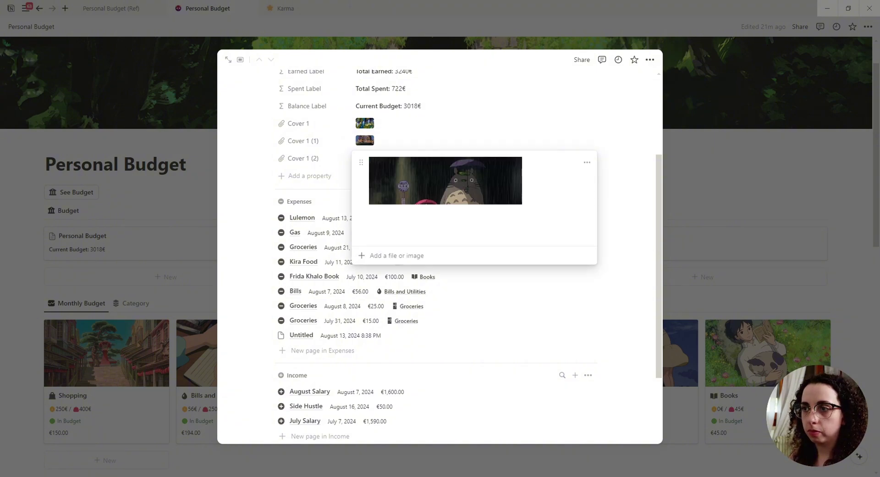
key("Escape")
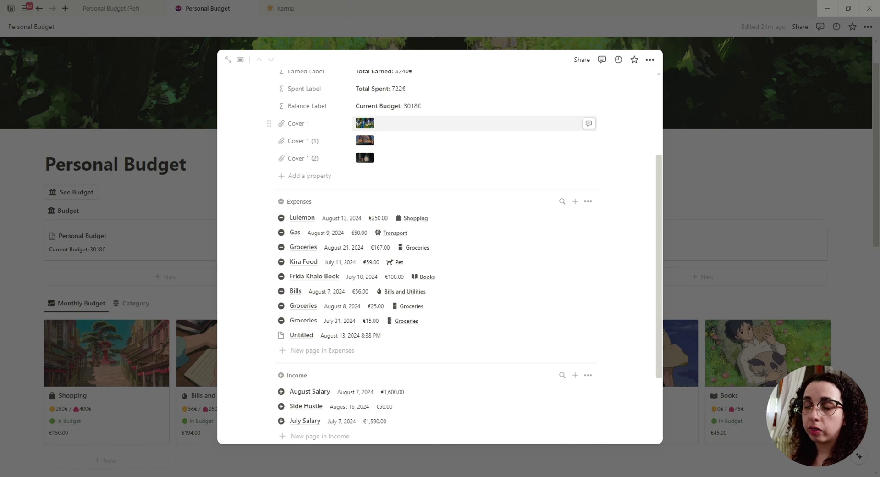
key("Escape")
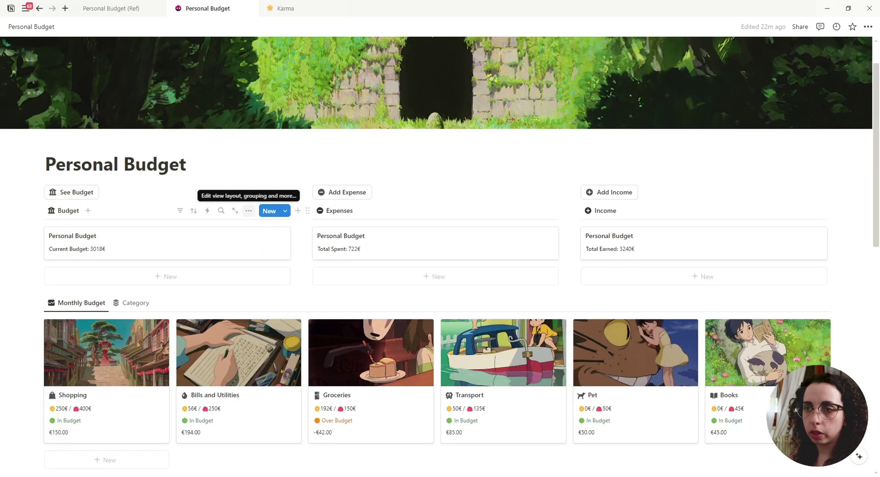
Set the card preview of the Budget gallery view to Cover 1 and close the view options.
left_click(249, 211)
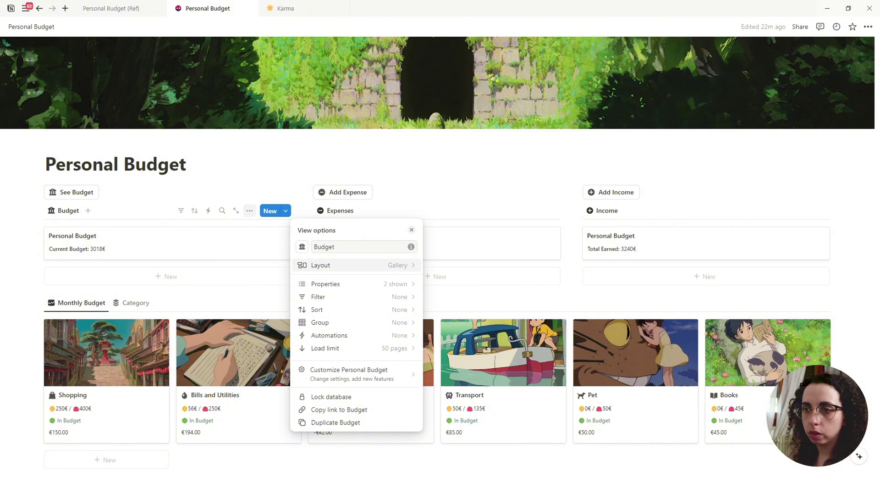
left_click(331, 265)
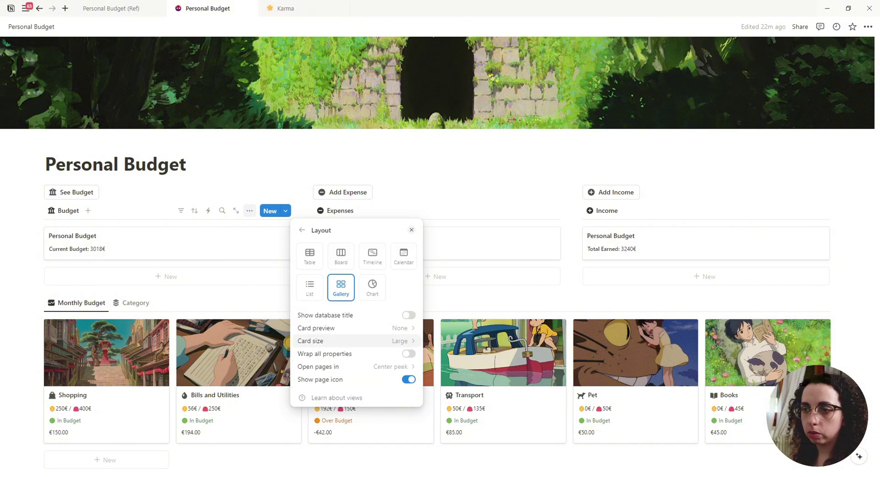
left_click(321, 328)
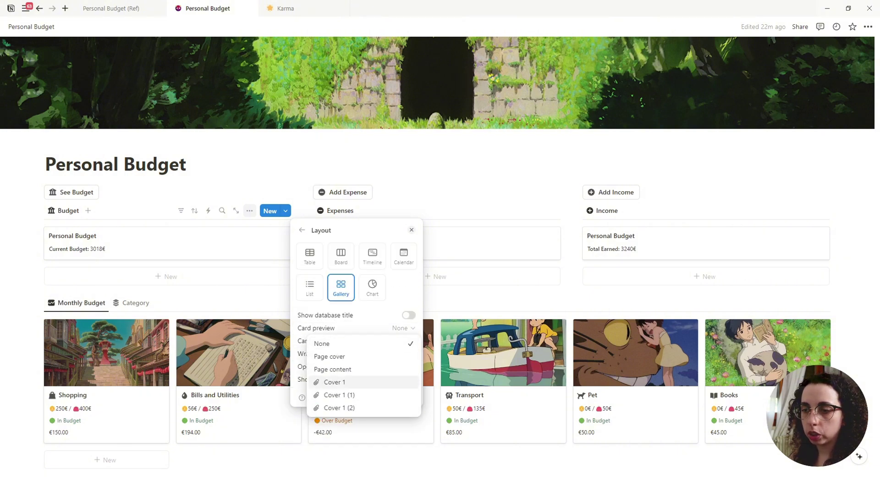
left_click(335, 381)
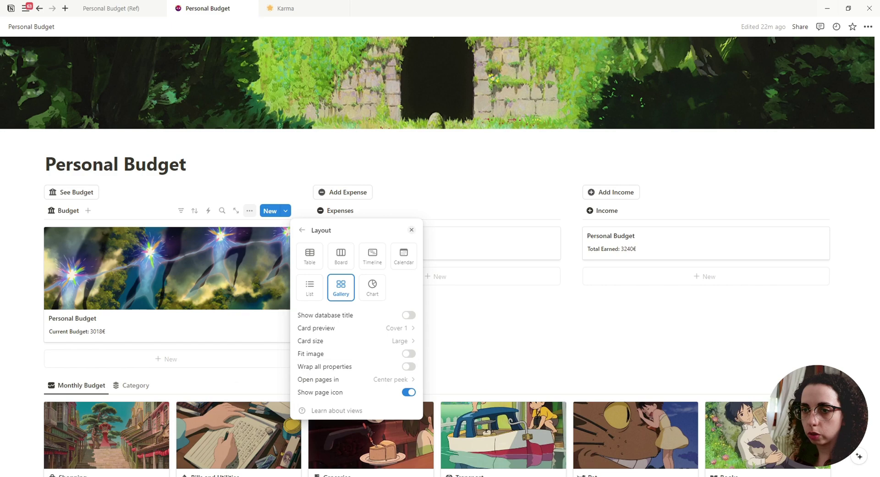
key("Escape")
Set the card preview of the Expenses gallery view to Cover 1 (1).
left_click(518, 210)
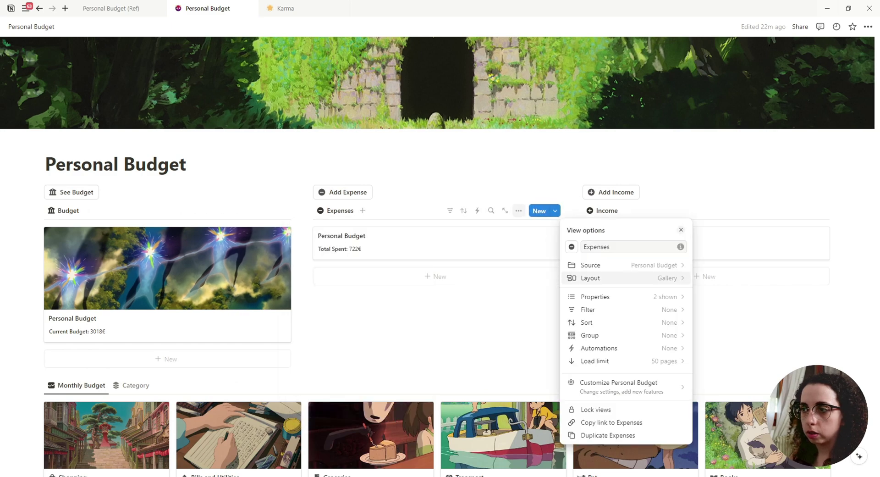
left_click(624, 278)
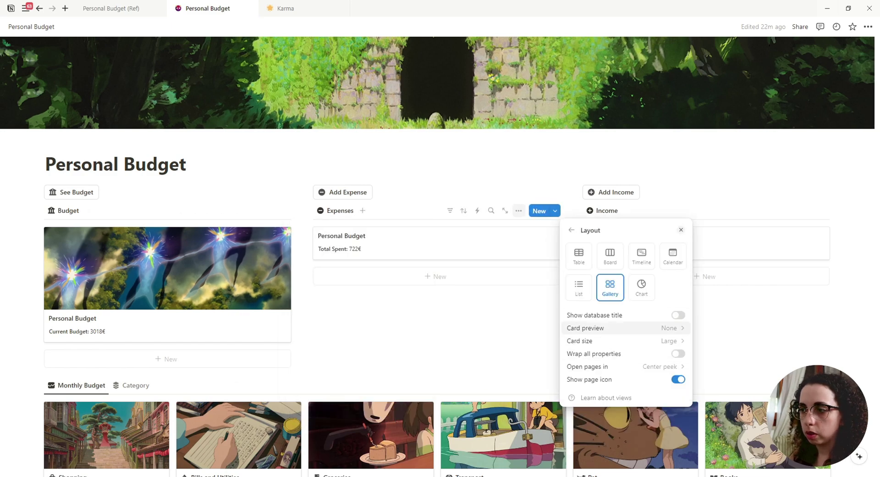
left_click(623, 328)
left_click(609, 395)
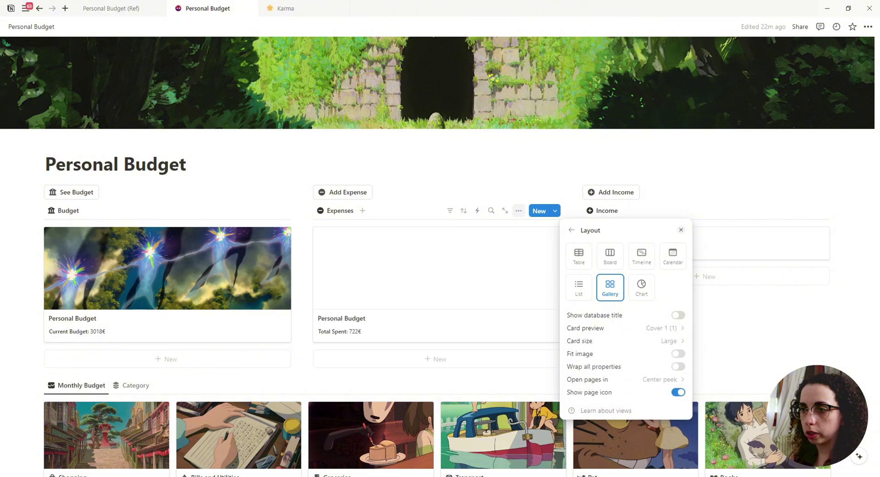
Close the Expenses view's layout options and set the card preview of the Income gallery view to Cover 1 (2).
key("Escape")
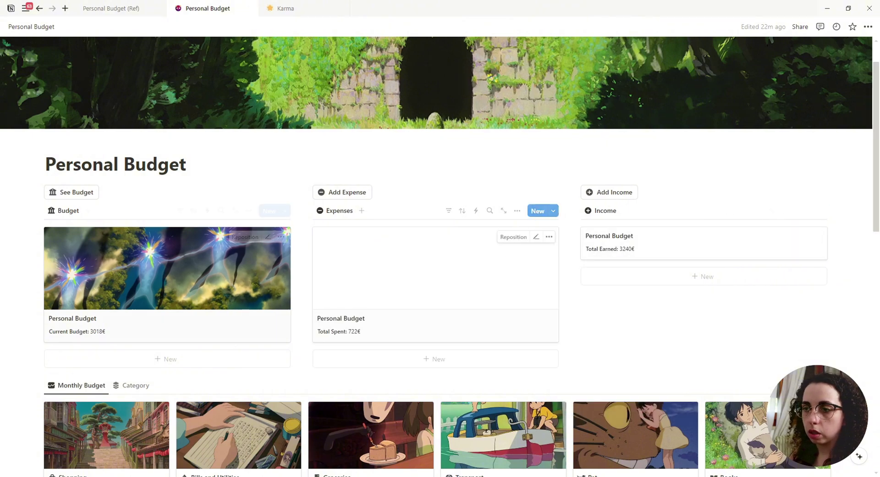
left_click(785, 211)
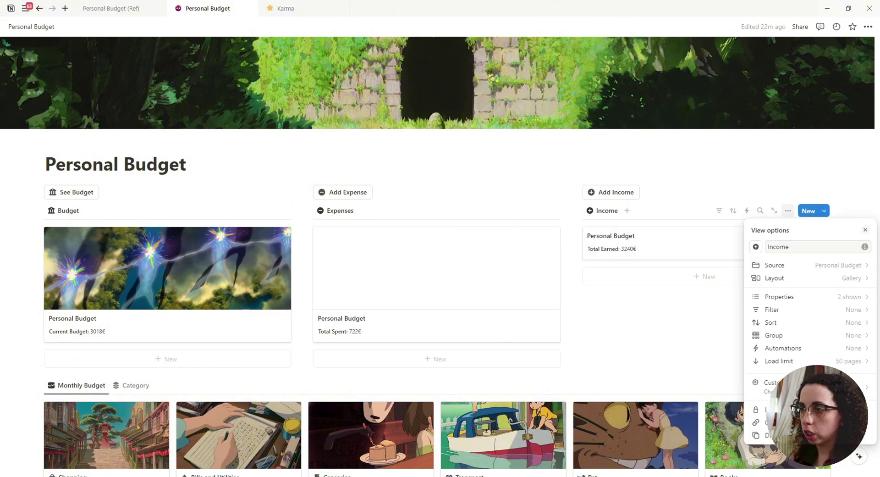
left_click(779, 279)
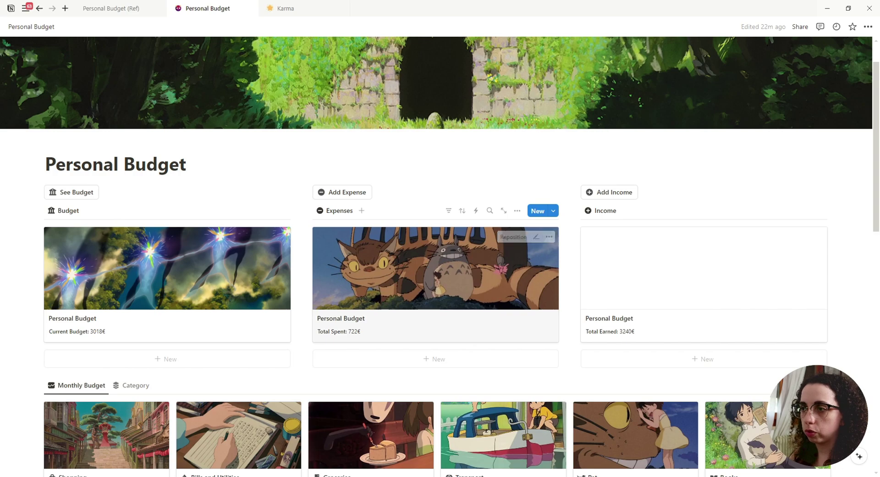
Add the recently used red goblin mask emoji as the Personal Budget page's icon and look over the finished page.
scroll(440, 230, "up", 1)
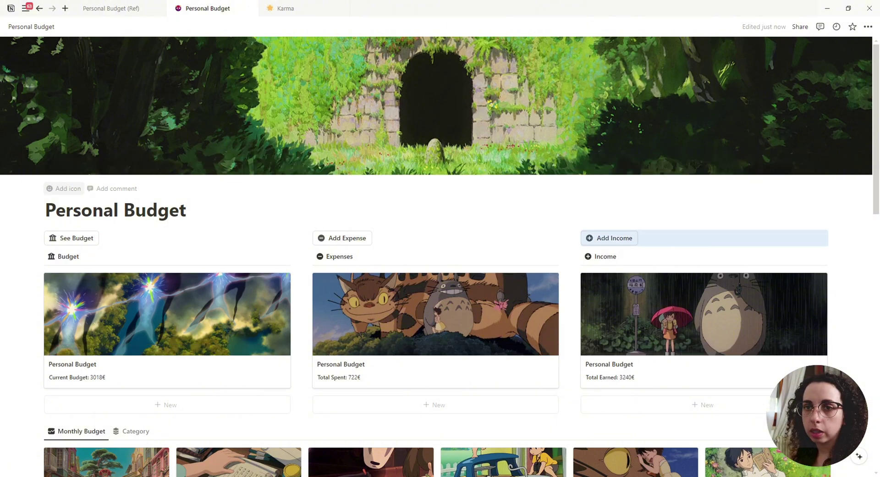
left_click(64, 188)
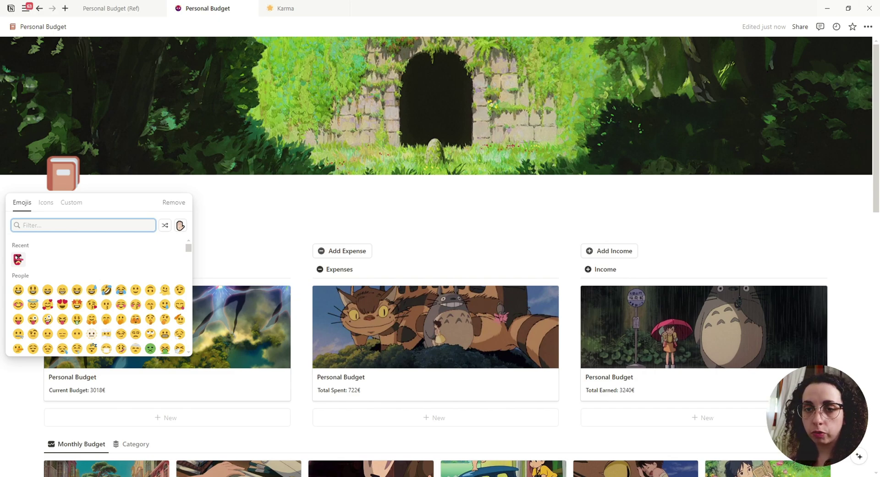
left_click(18, 260)
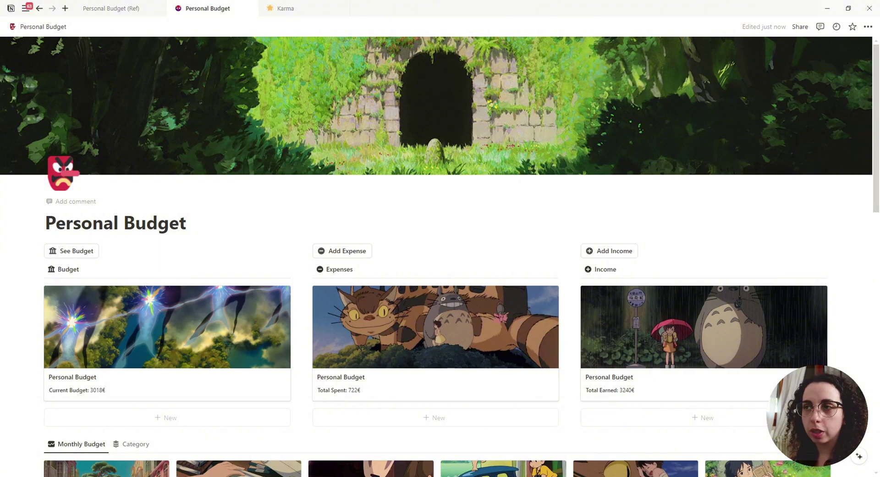
scroll(193, 224, "down", 12)
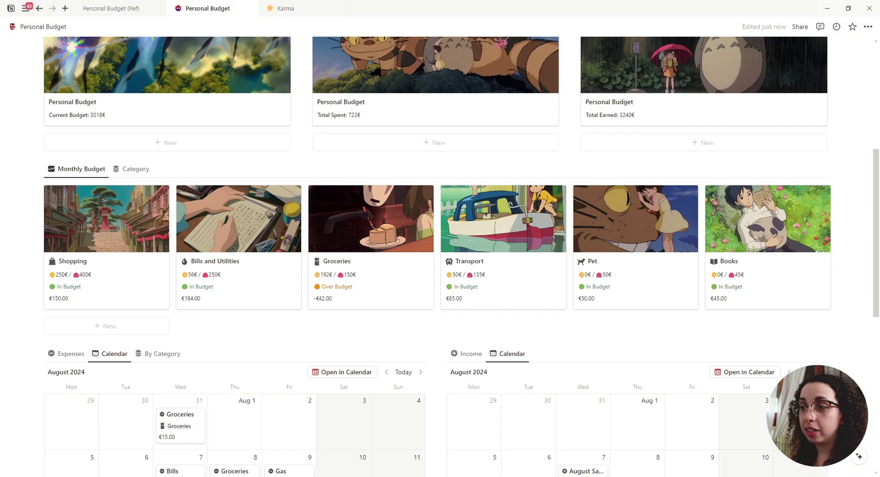
scroll(192, 225, "up", 12)
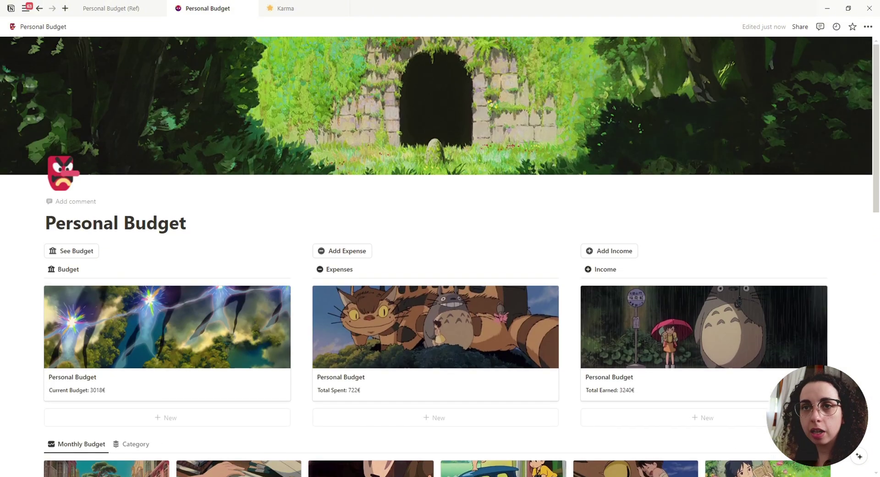